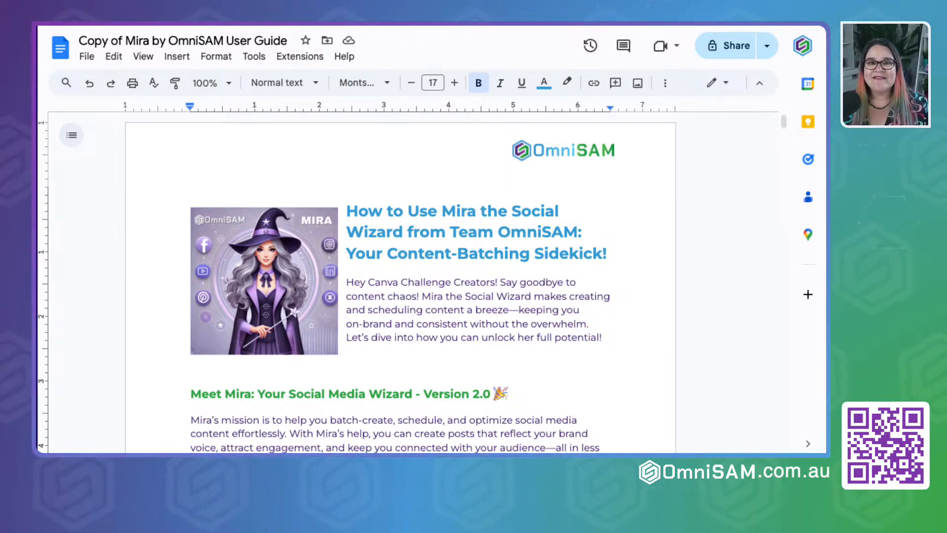
- Check the Mira the Social Wizard link on the challenge page and read the introduction of Mira's user guide
key("ctrl+shift+Tab")
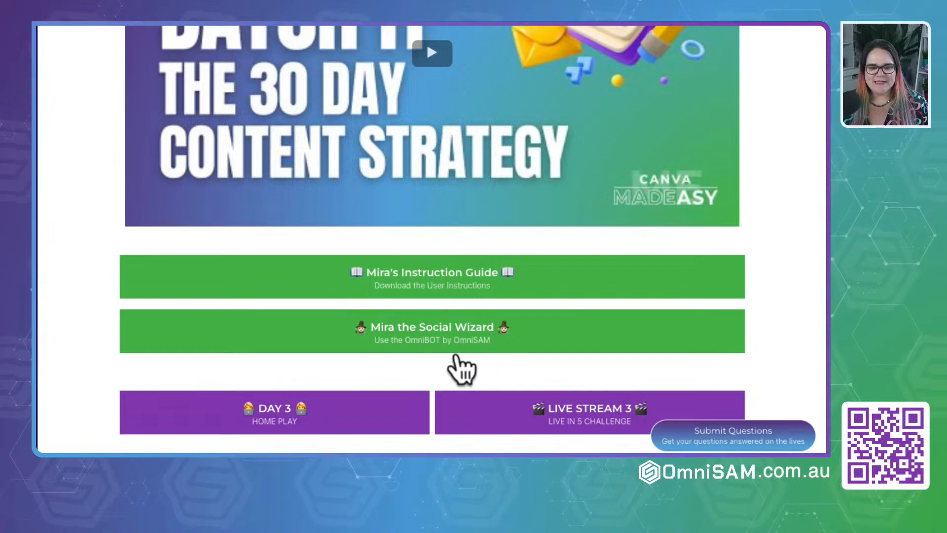
left_click(426, 339)
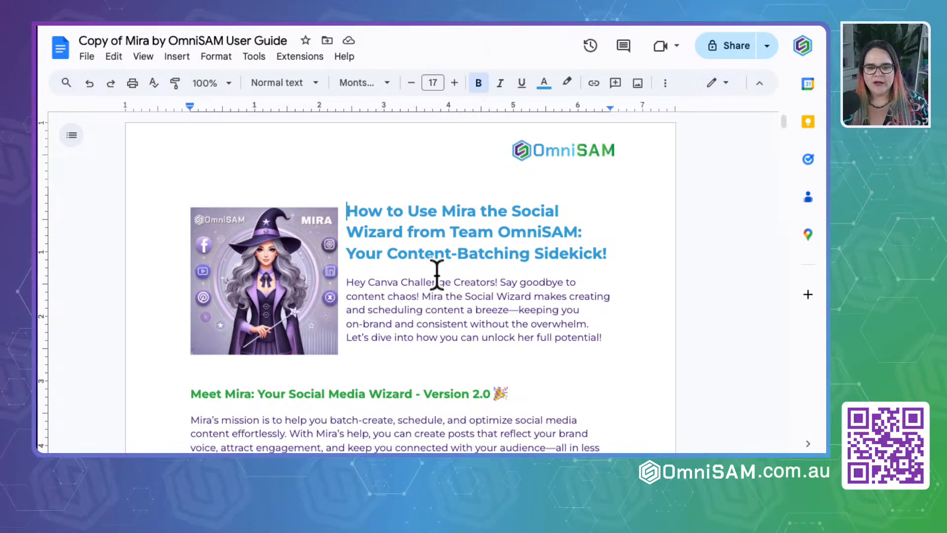
scroll(436, 274, "down", 2)
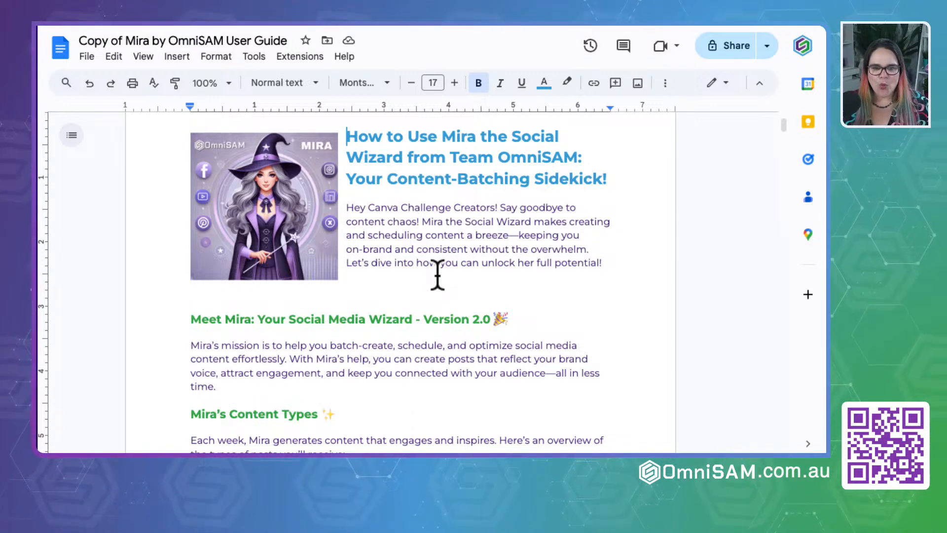
scroll(436, 274, "down", 2)
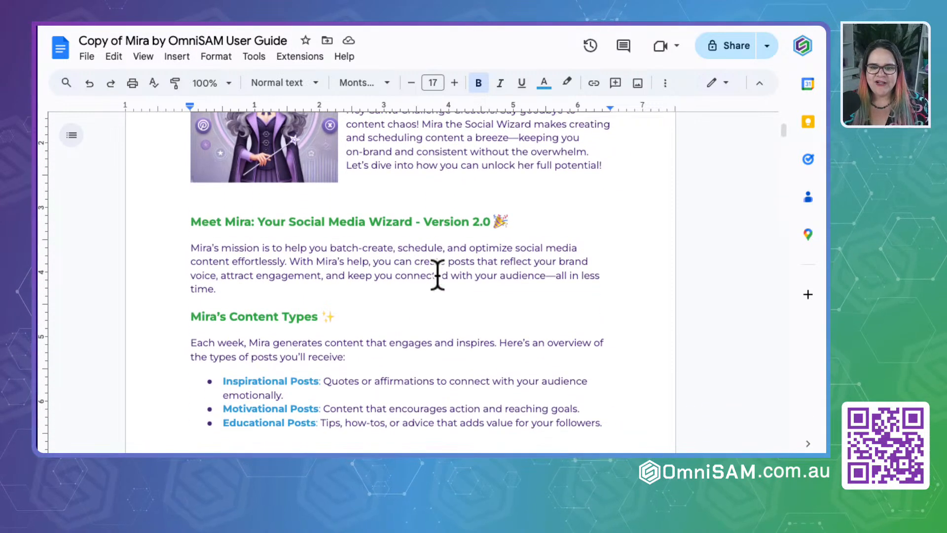
scroll(437, 276, "up", 1)
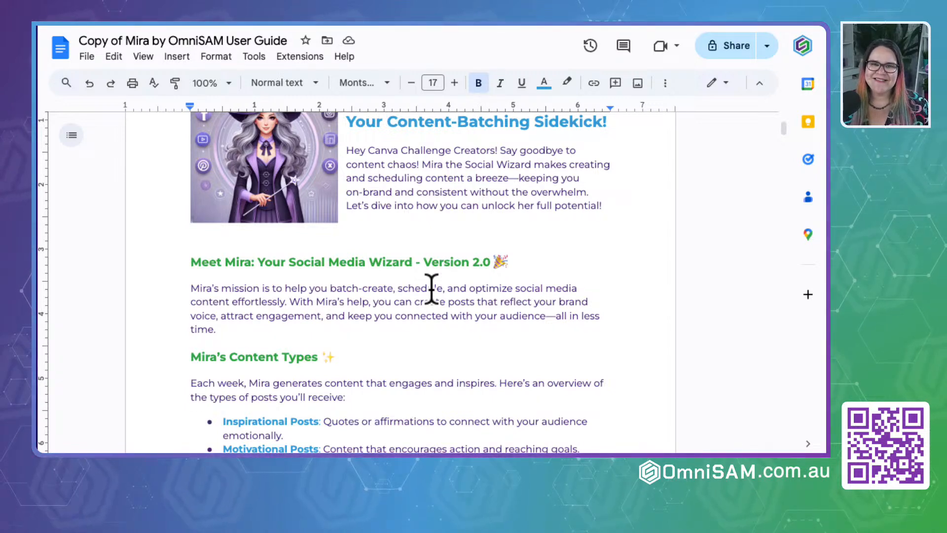
scroll(432, 289, "down", 2)
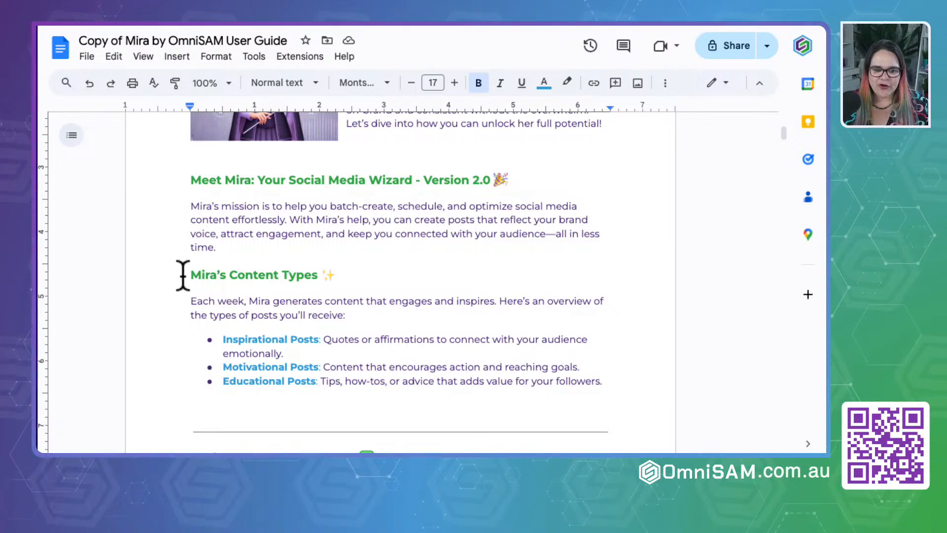
- Read the guide's Mira's Content Types and Review & Approval Process sections, highlighting each one
scroll(182, 275, "down", 2)
left_click(184, 185)
left_click_drag(184, 185, 601, 296)
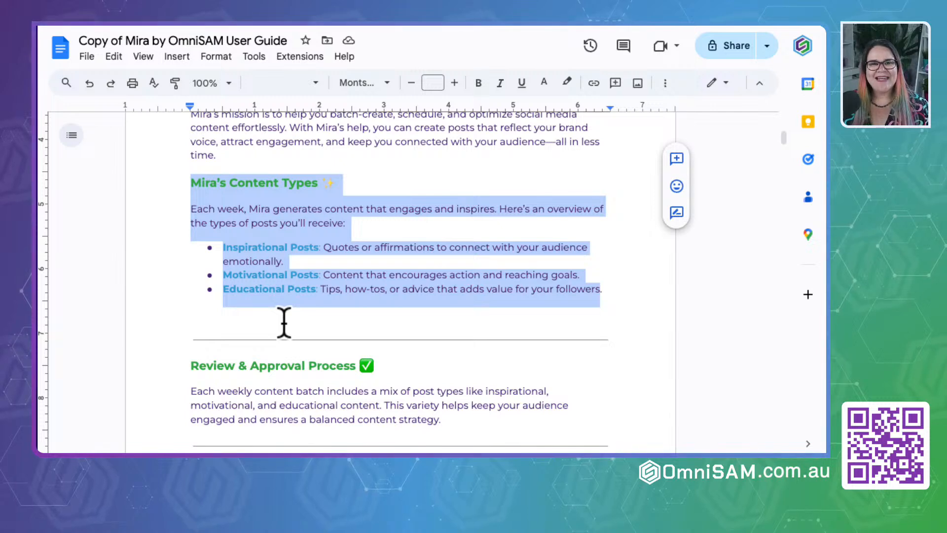
scroll(284, 323, "down", 4)
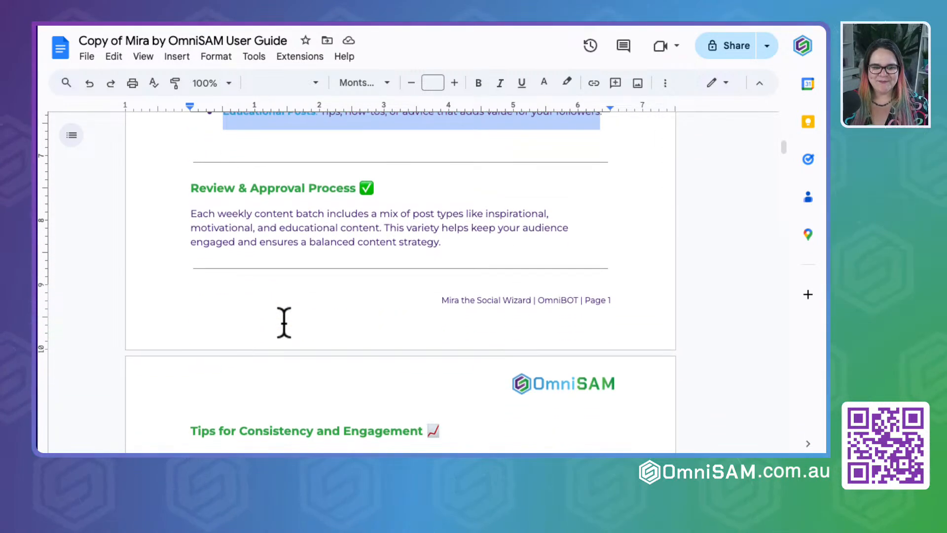
left_click(192, 193)
left_click_drag(192, 195, 533, 244)
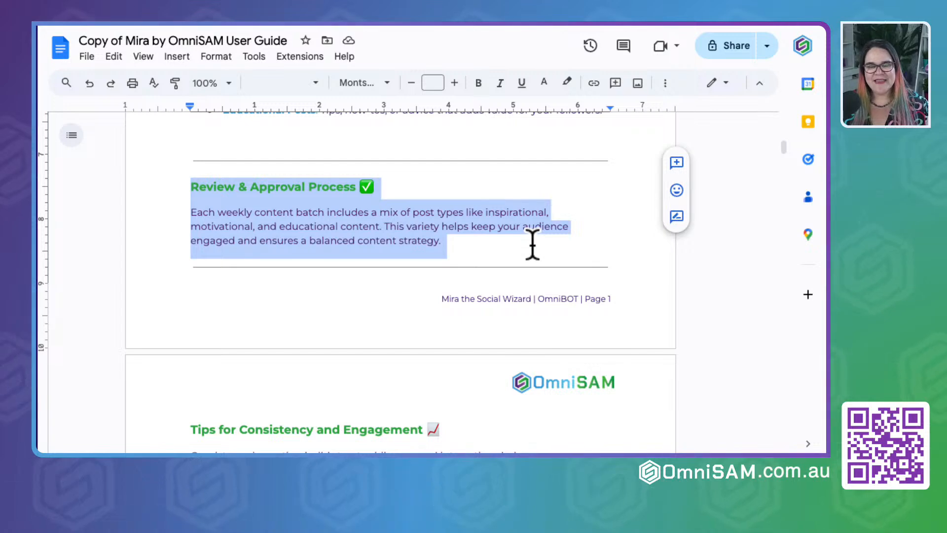
- Examine the guide's consistency, help and weekly approval sections and its instructions for finding Mira in ChatGPT
scroll(532, 244, "down", 5)
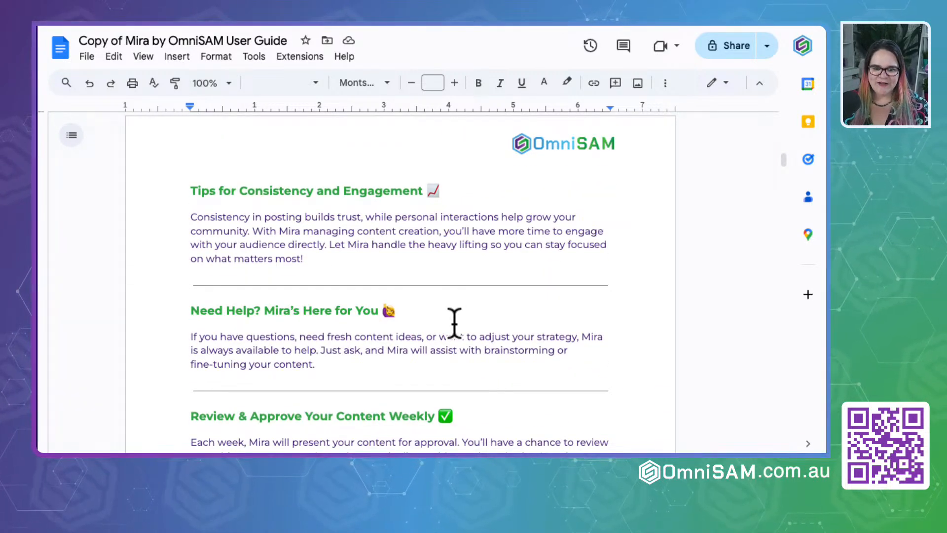
scroll(454, 323, "down", 3)
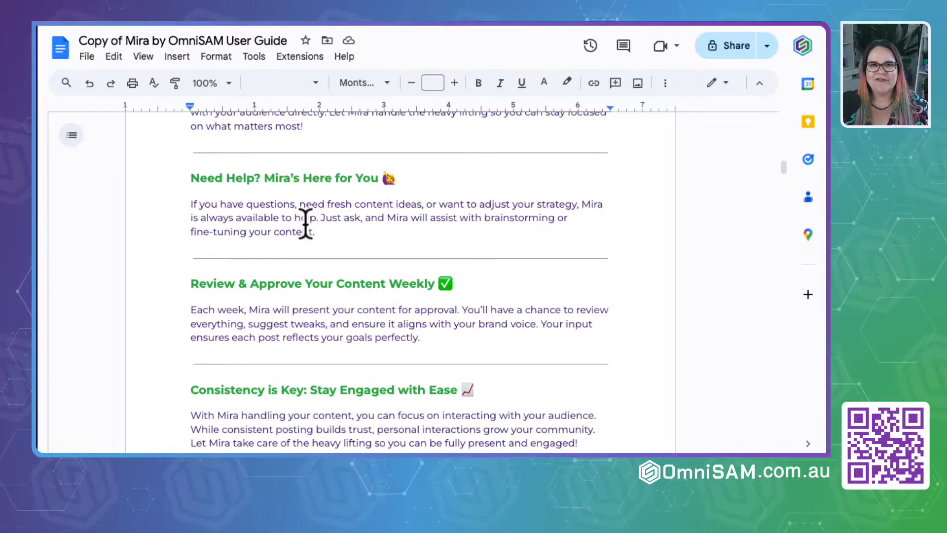
scroll(305, 224, "down", 5)
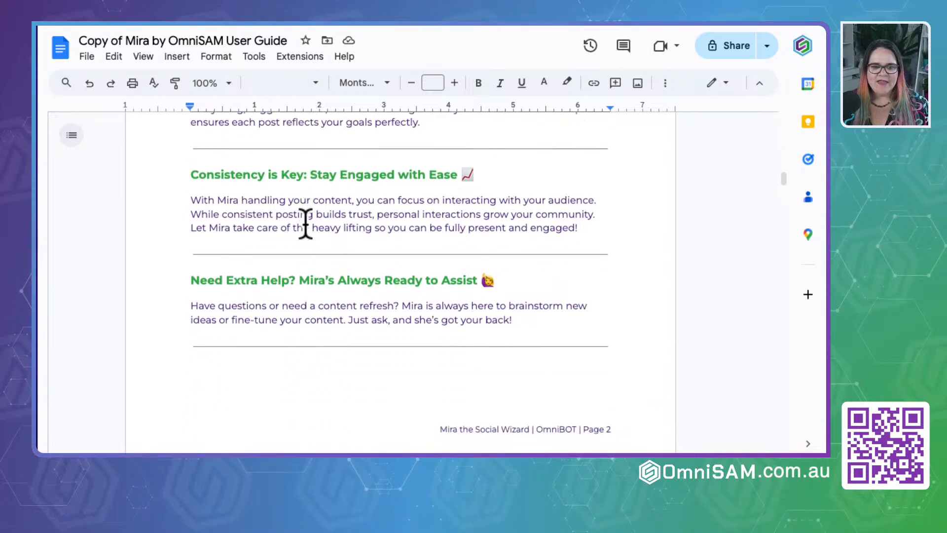
scroll(306, 223, "down", 8)
scroll(306, 220, "up", 1)
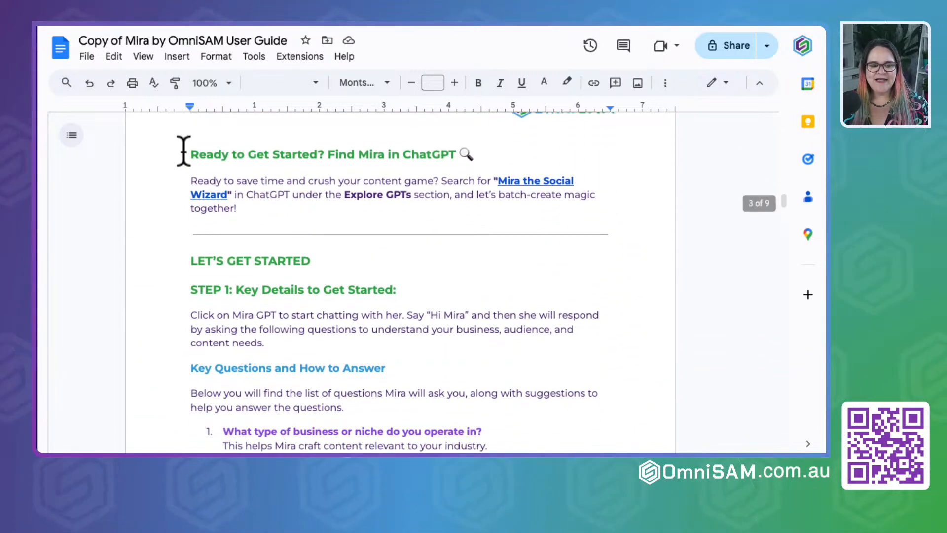
left_click_drag(187, 153, 480, 149)
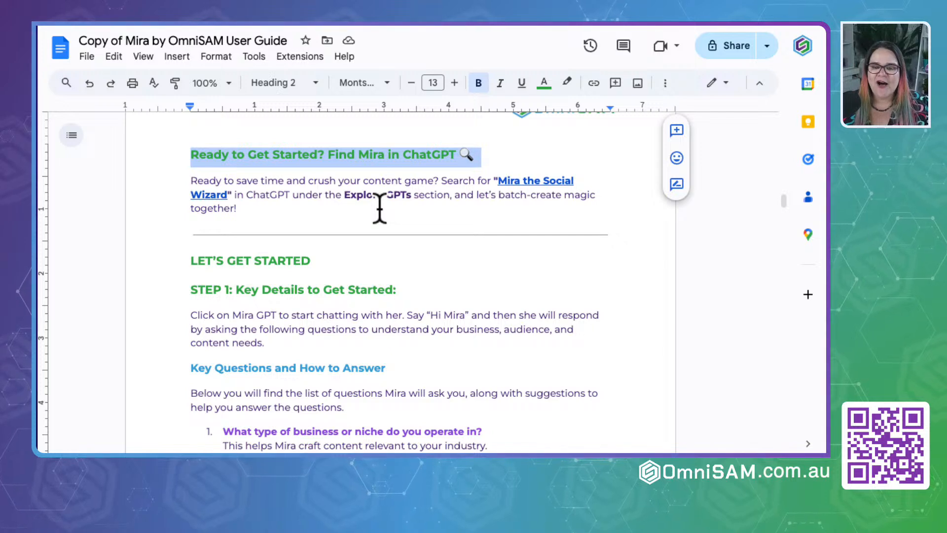
left_click(540, 181)
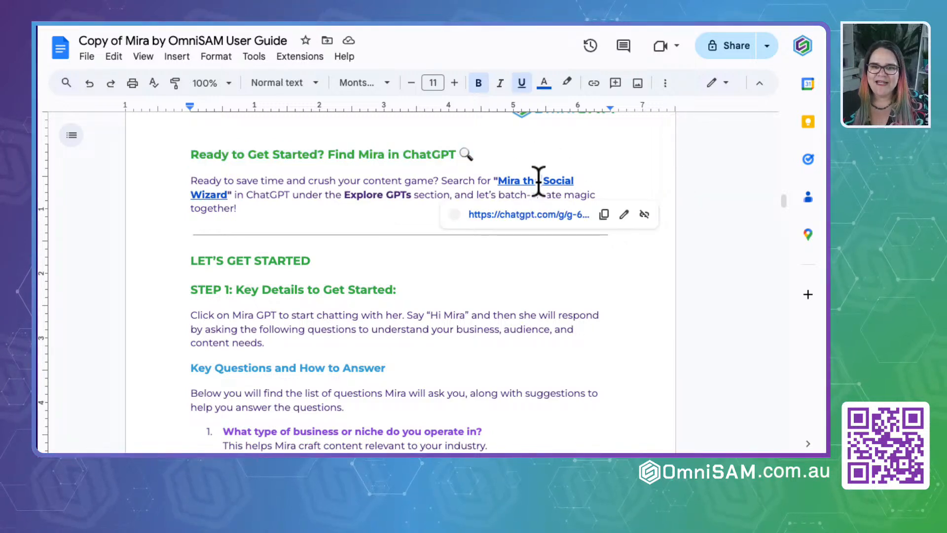
left_click(381, 196)
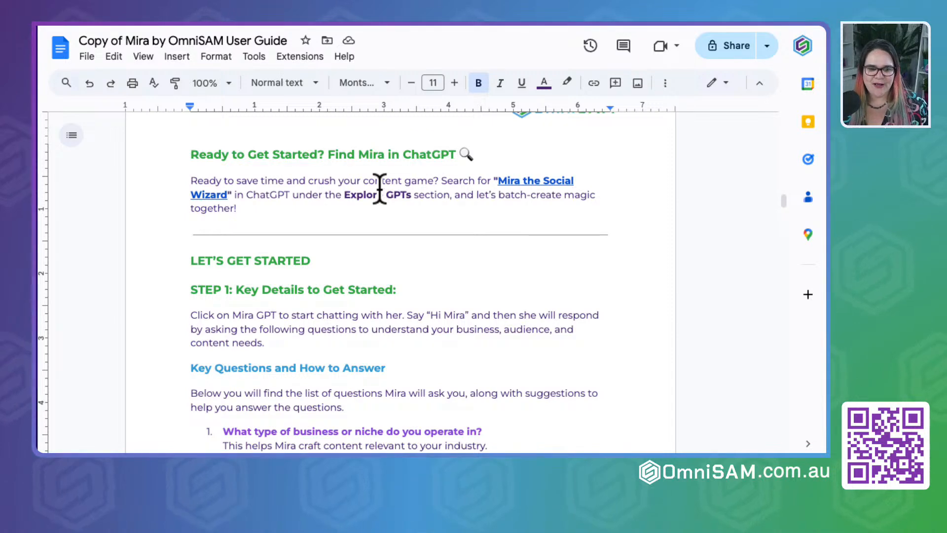
- Examine the Key Questions and How to Answer section, highlighting the question about business type or niche
scroll(383, 270, "down", 3)
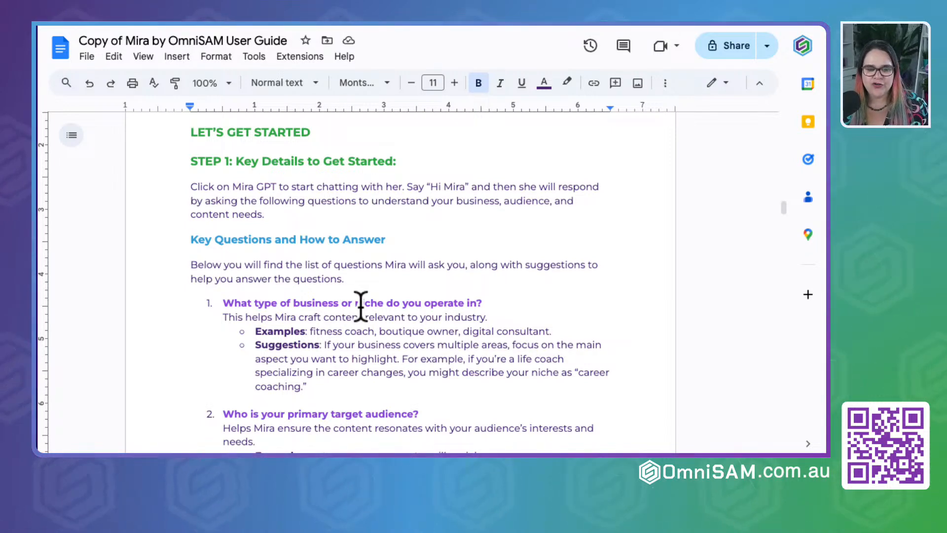
scroll(362, 306, "down", 1)
scroll(361, 306, "down", 2)
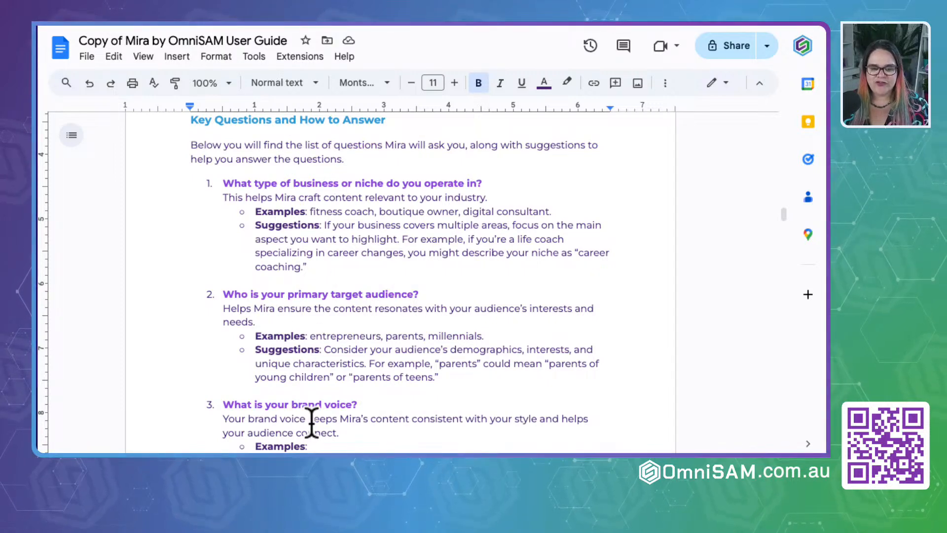
left_click_drag(224, 182, 372, 271)
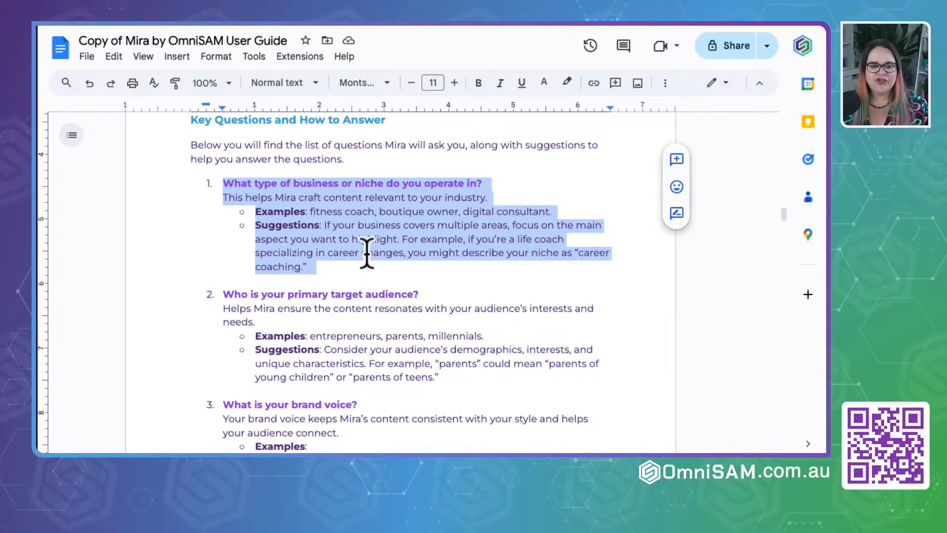
left_click(367, 253)
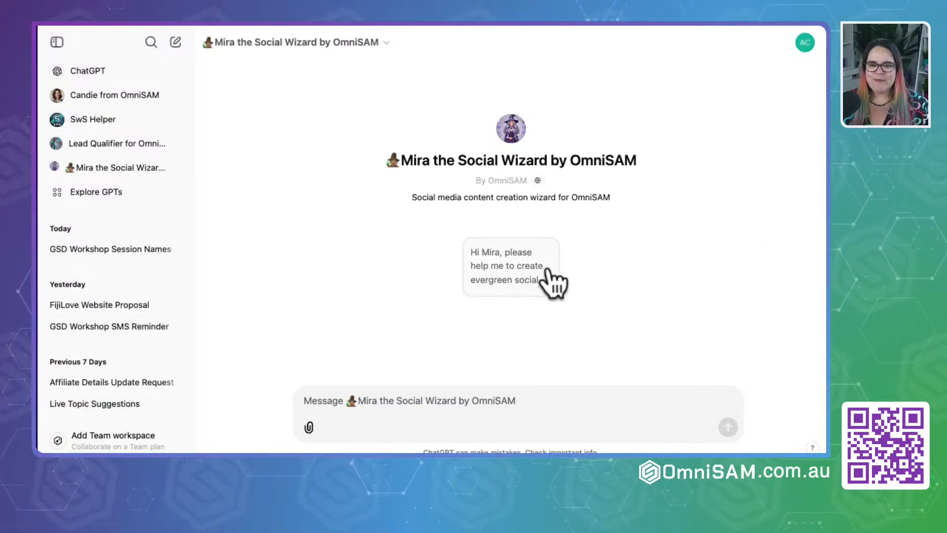
- Start a ChatGPT conversation with Mira using the suggested evergreen social media content prompt and rename the chat "Mira By OmniSAM"
left_click(503, 281)
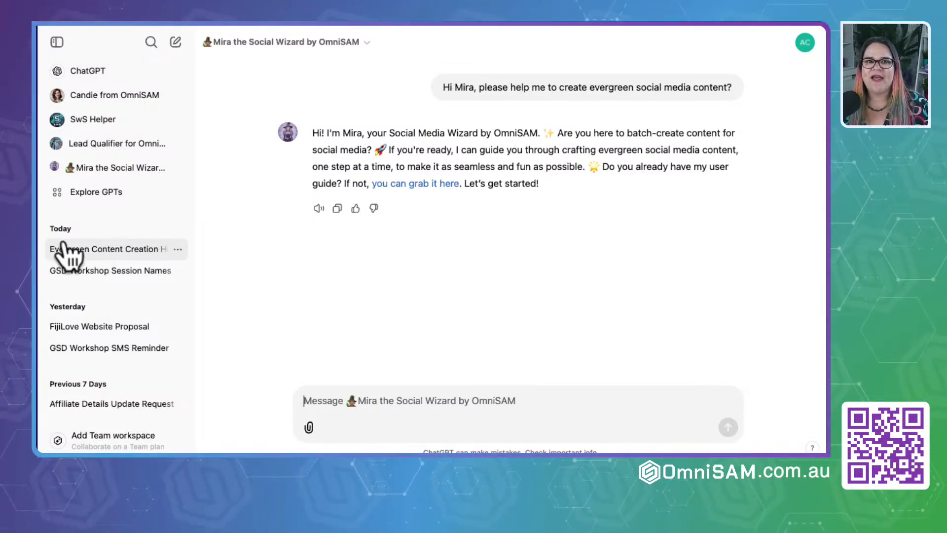
left_click(175, 250)
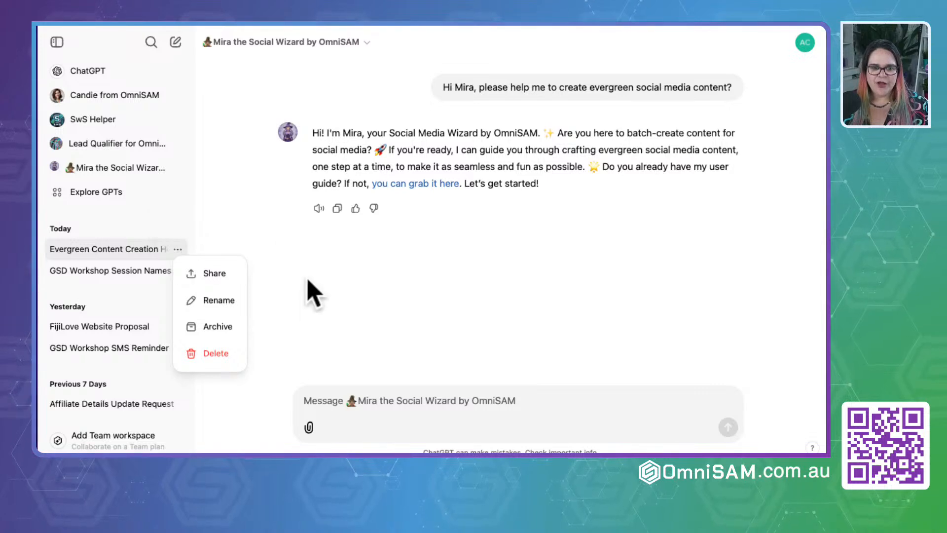
left_click(203, 303)
left_click(97, 250)
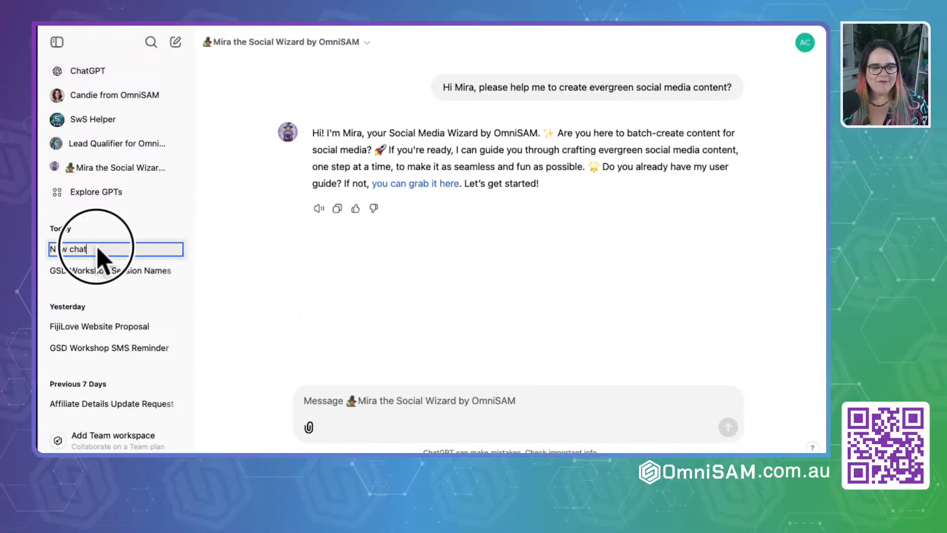
left_click_drag(97, 251, 46, 258)
type("Mi")
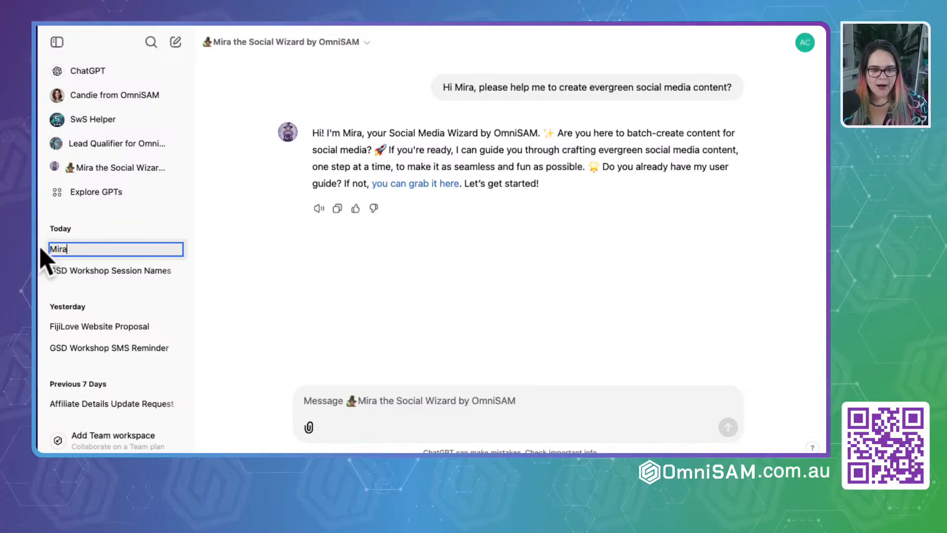
type("ra ")
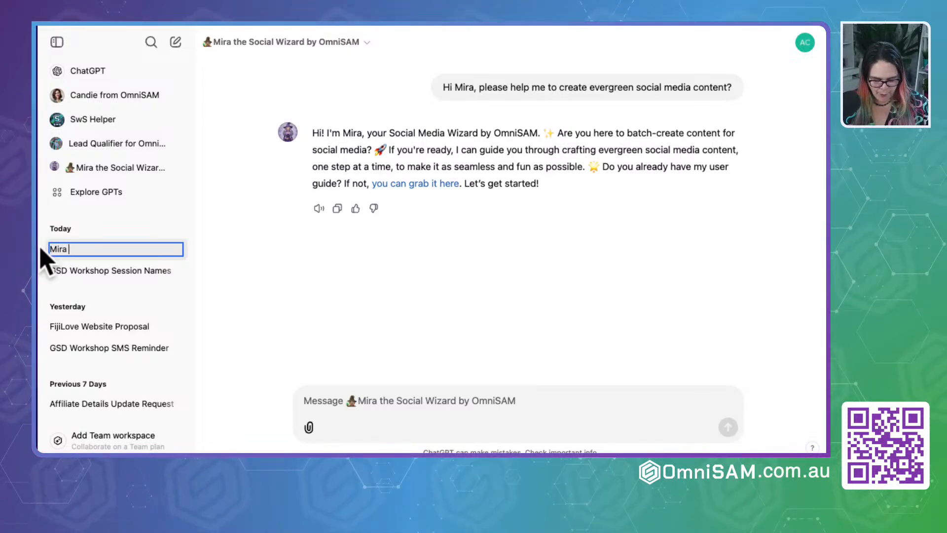
type("By OmniSAM")
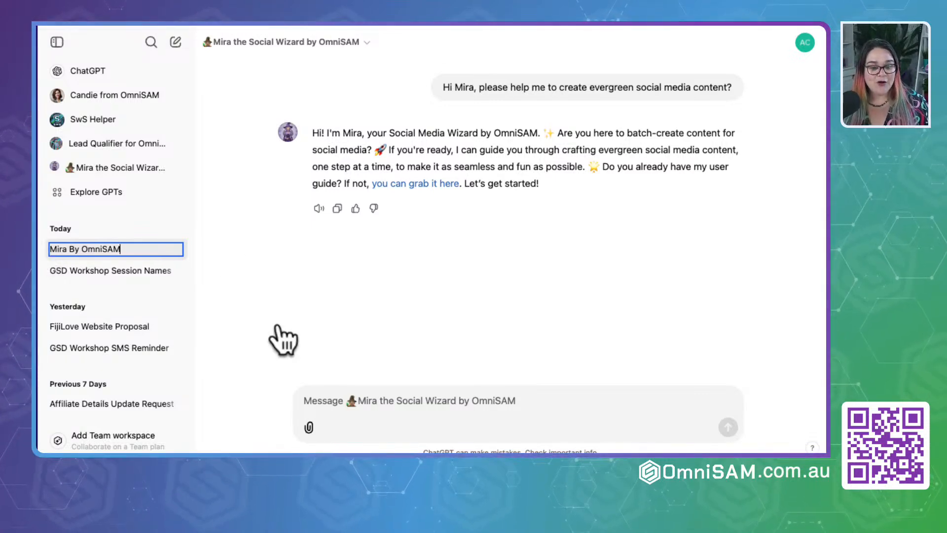
left_click(334, 416)
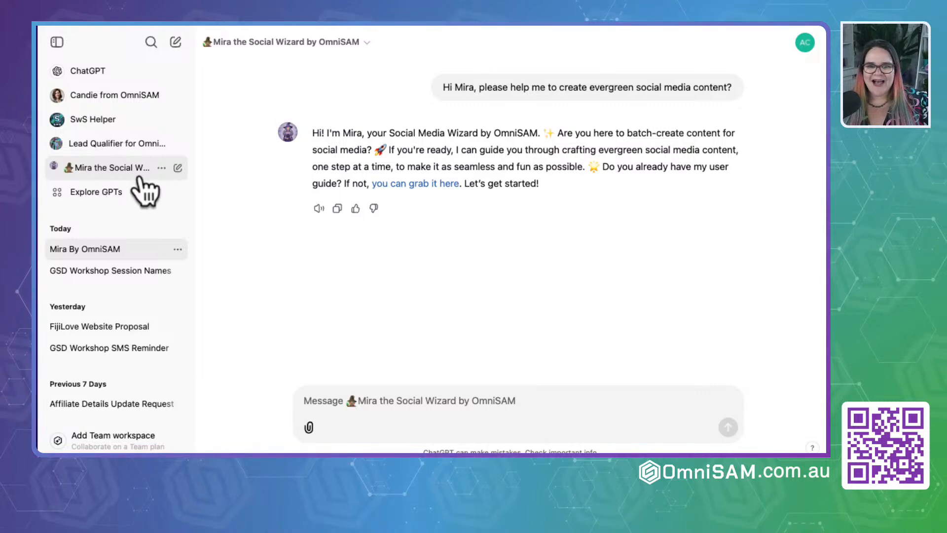
- Start another chat with Mira the Social Wizard using the suggested evergreen content prompt
left_click(117, 171)
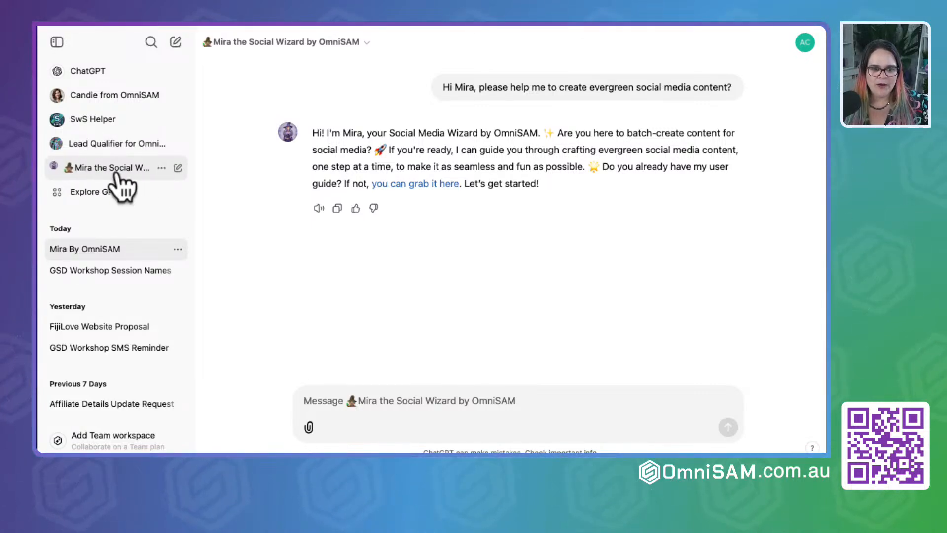
left_click(101, 74)
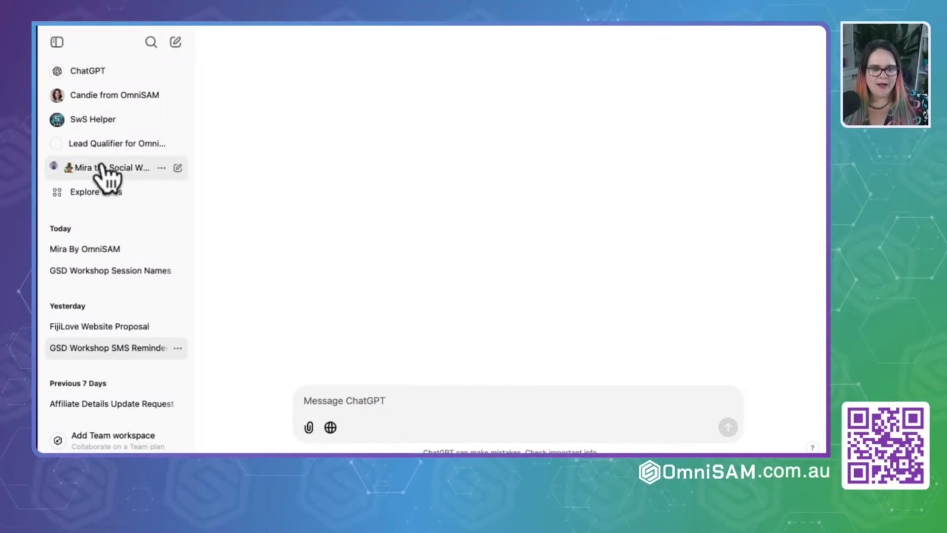
left_click(177, 168)
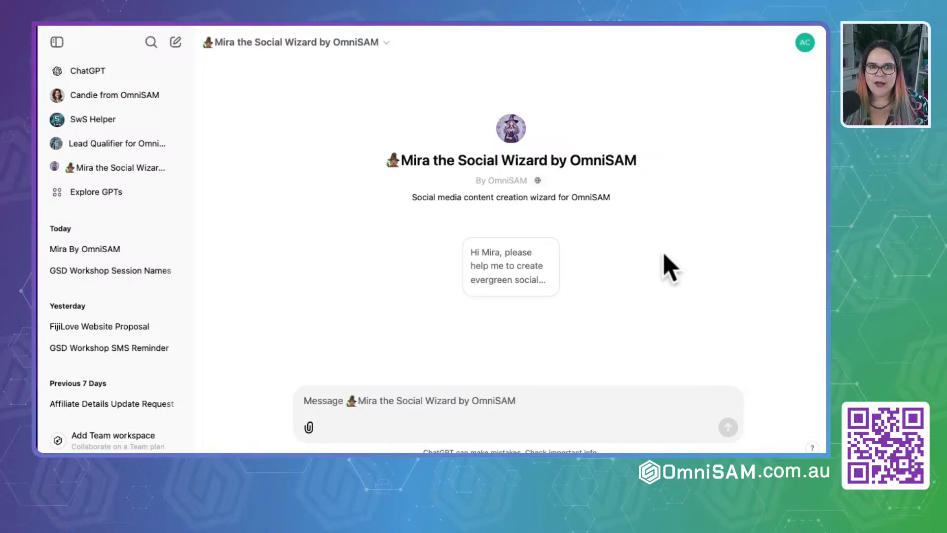
left_click(502, 274)
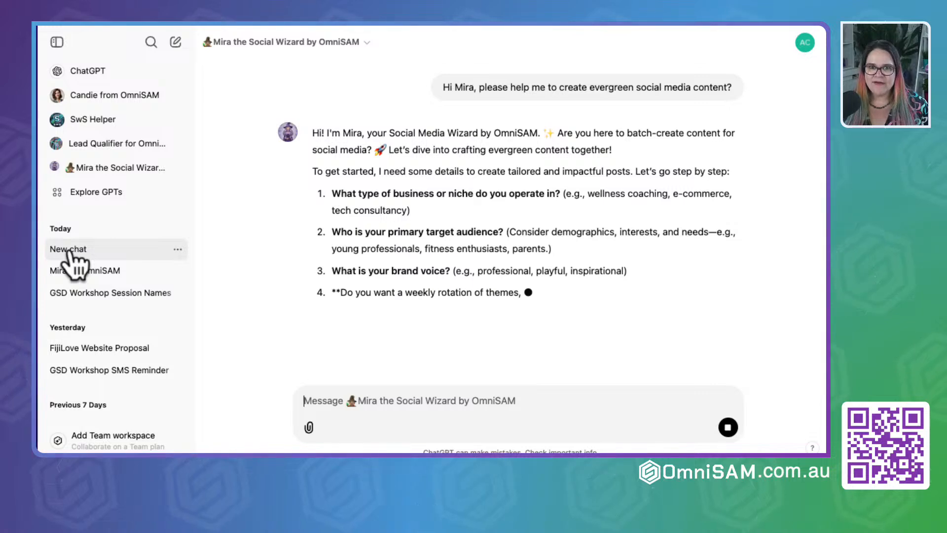
- Delete the second Mira chat and confirm the deletion
left_click(177, 249)
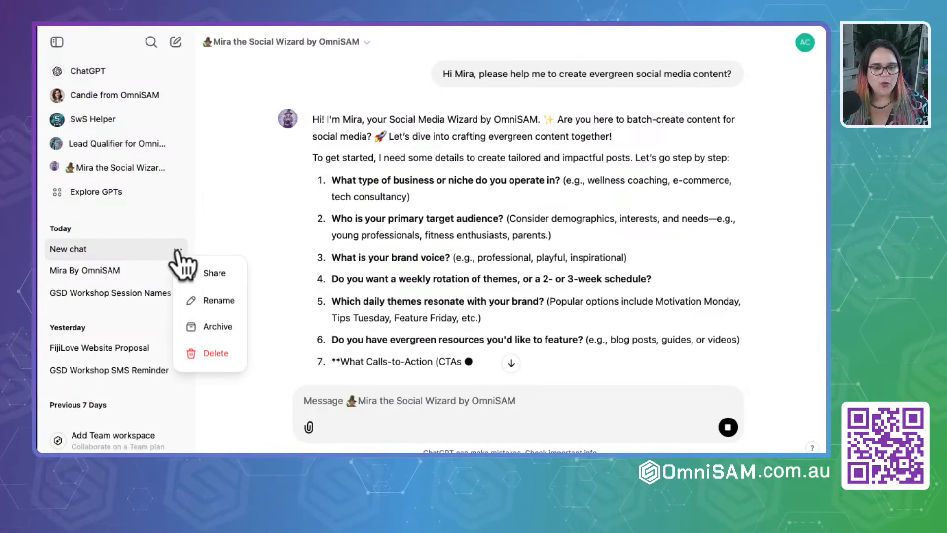
left_click(237, 353)
left_click(532, 290)
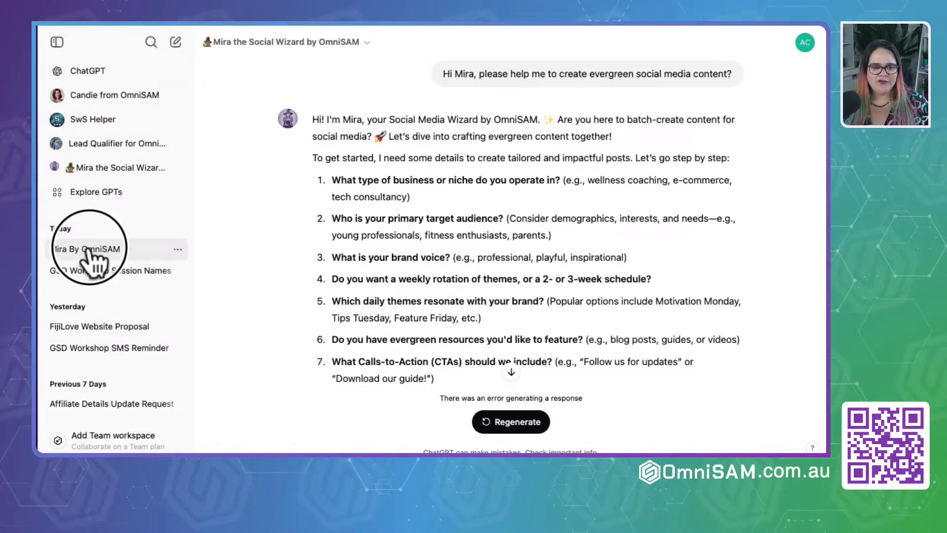
- Reopen the Mira By OmniSAM chat and highlight Mira's welcome reply
left_click(104, 249)
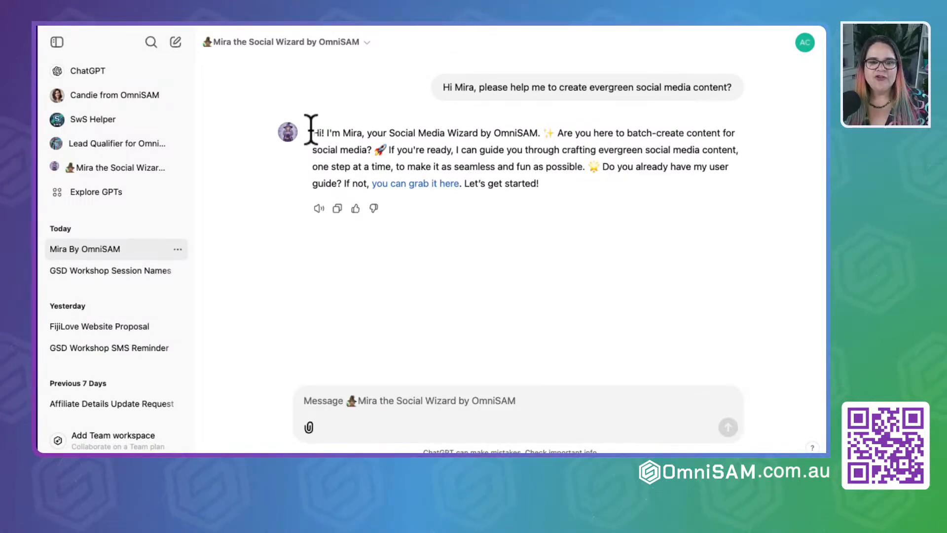
left_click_drag(312, 132, 620, 191)
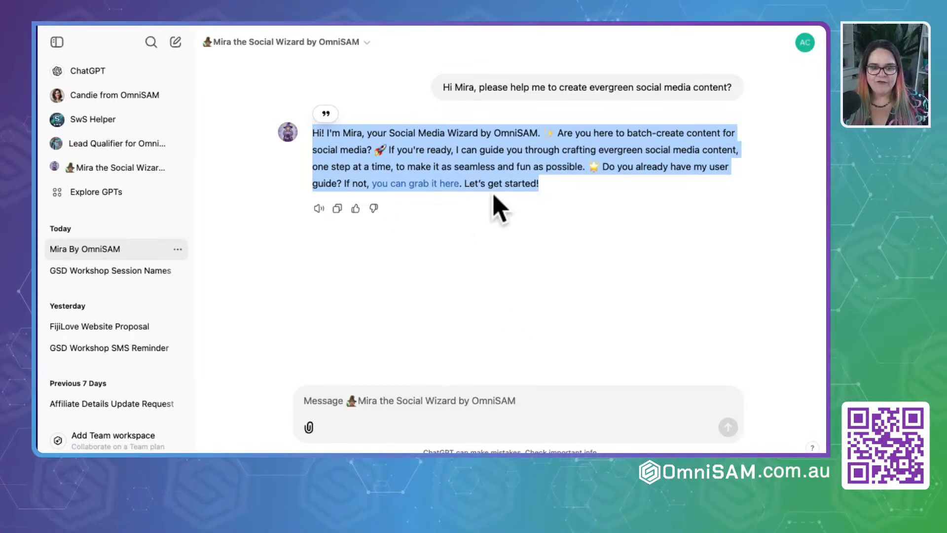
- Answer Mira's welcome message with "Got it" to start the content questions
left_click(540, 147)
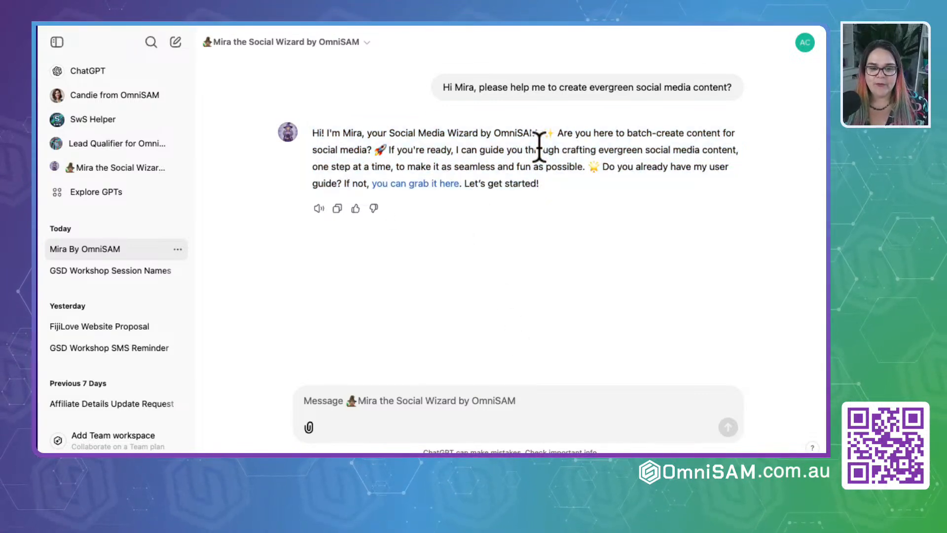
left_click(401, 185)
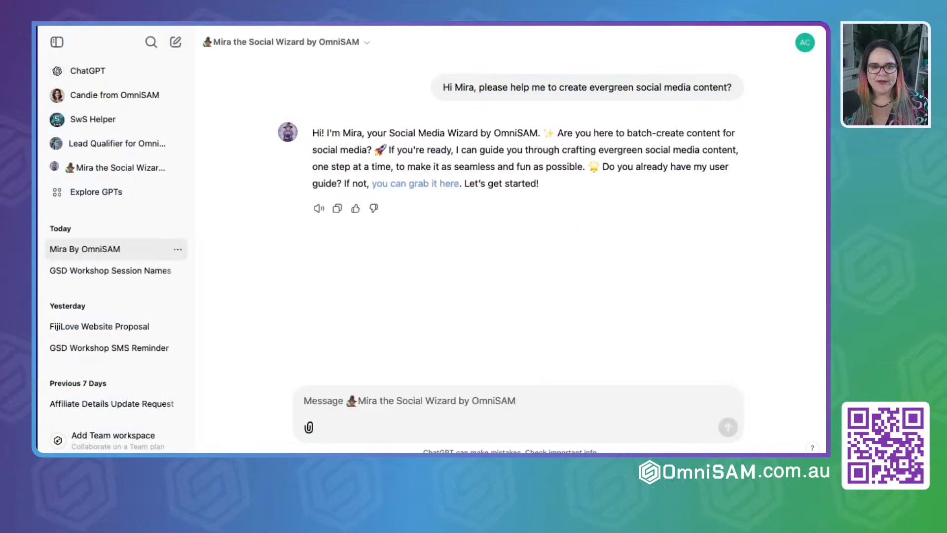
left_click_drag(464, 183, 571, 182)
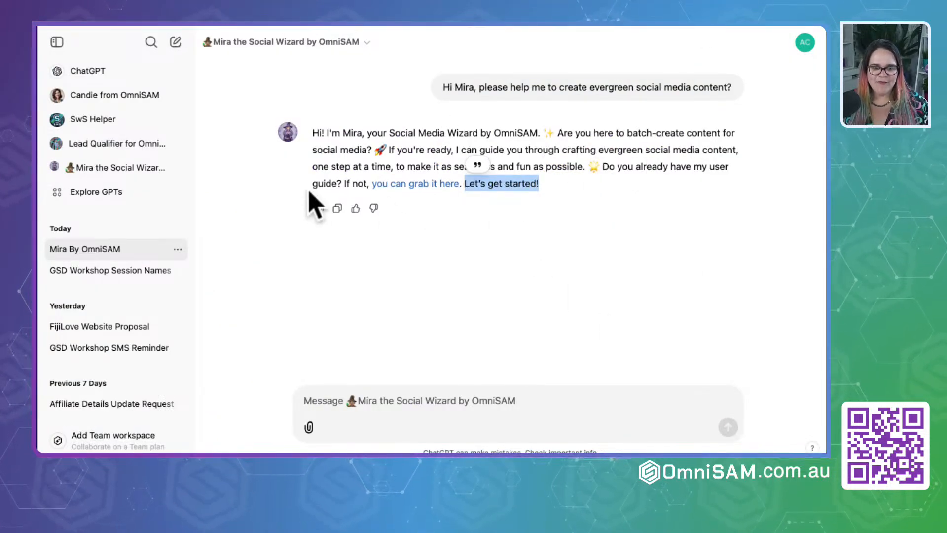
left_click(372, 402)
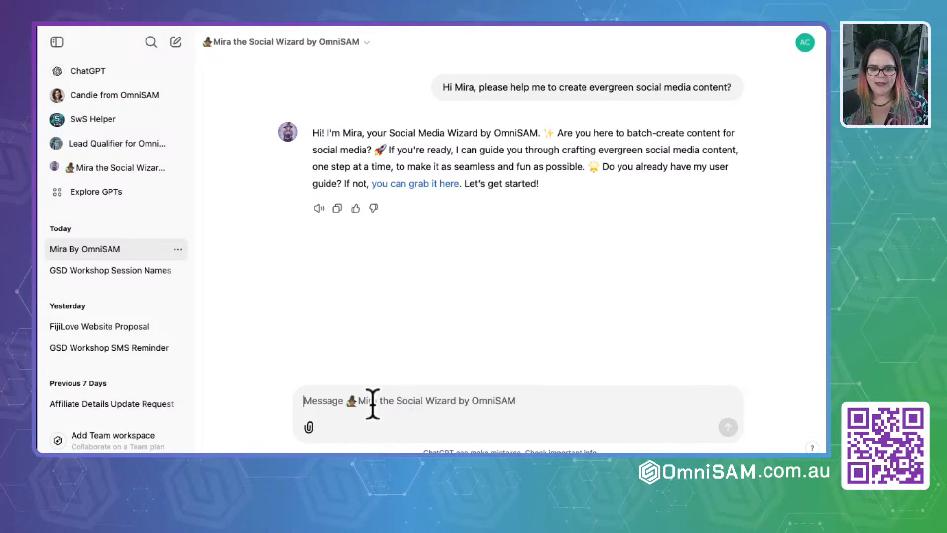
type("Got it")
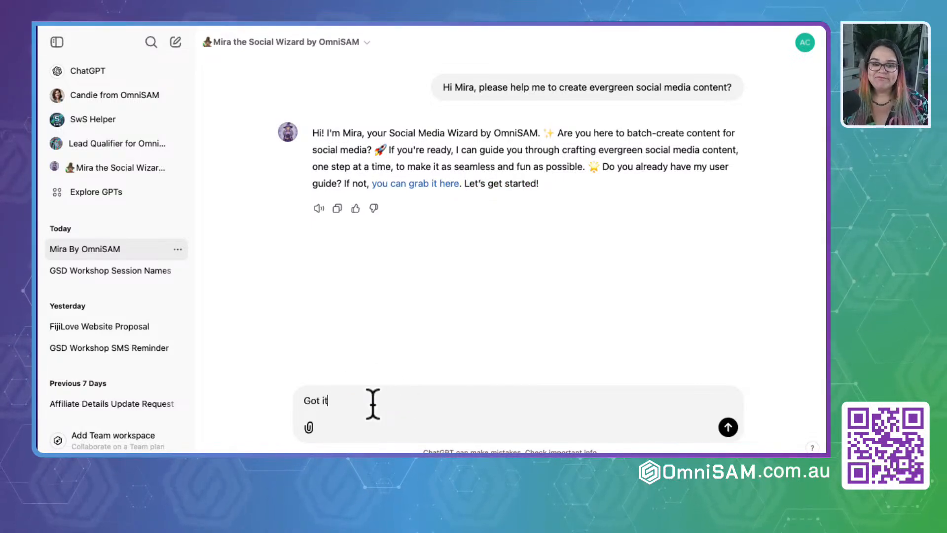
key("Return")
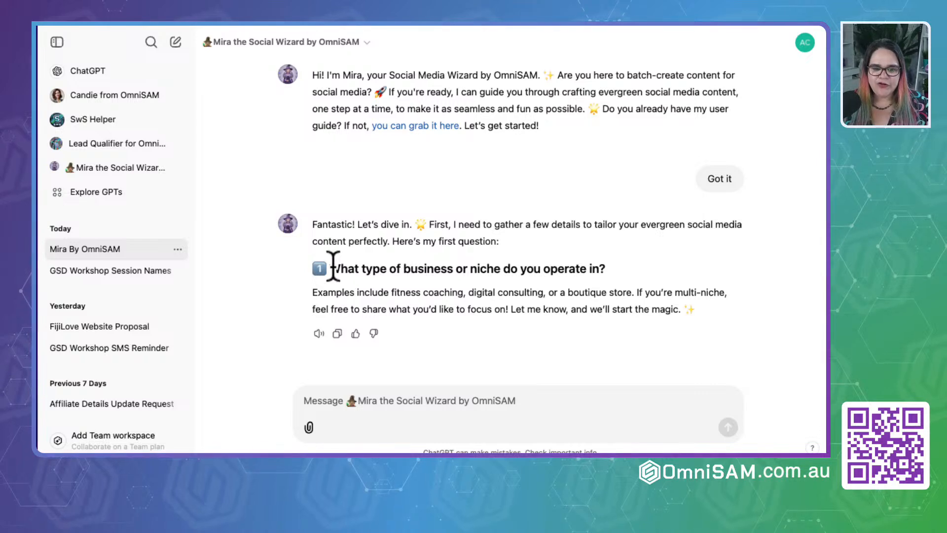
- Compare Mira's first question about business type or niche with the examples and suggestions for question 1 in the Google Docs user guide
left_click_drag(331, 269, 637, 301)
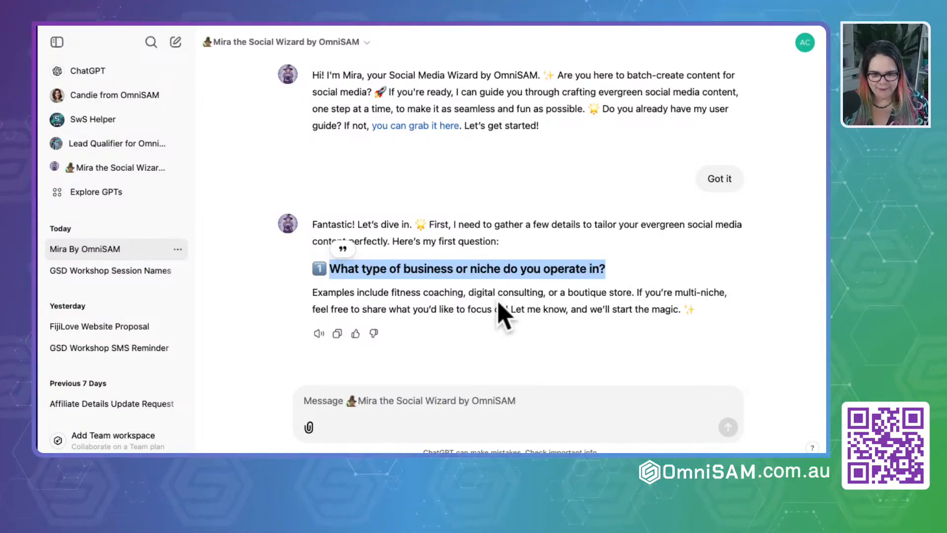
left_click_drag(313, 225, 680, 311)
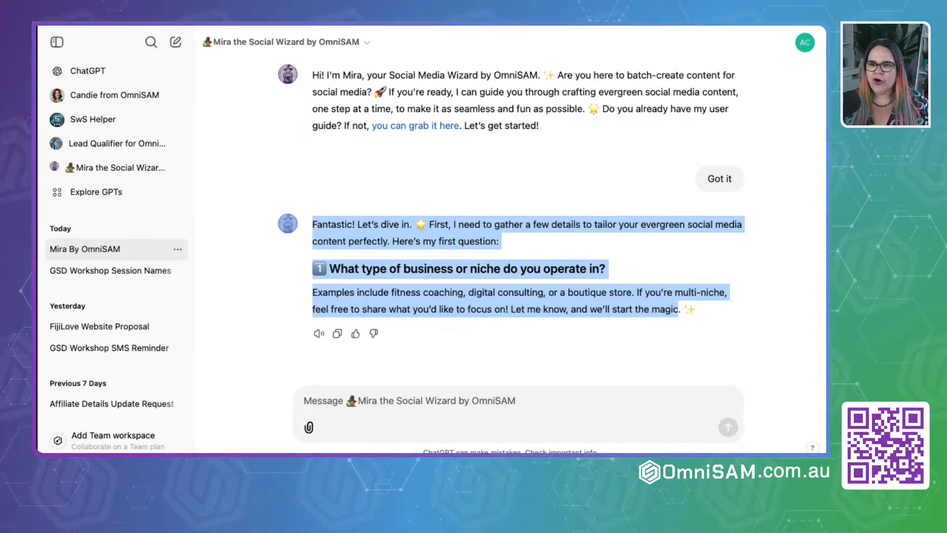
left_click(459, 27)
left_click(250, 183)
left_click_drag(224, 183, 320, 269)
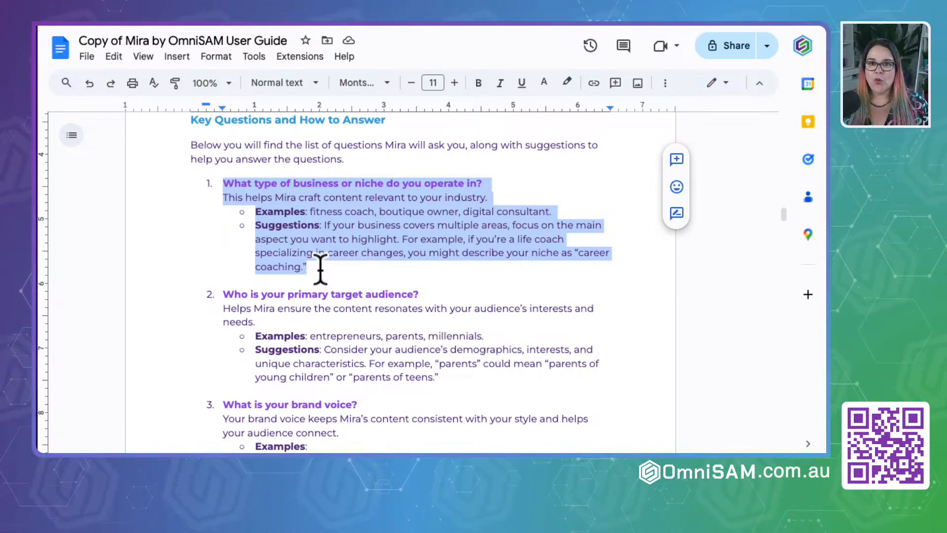
- Back in ChatGPT, start the niche answer with "Software company that help coaches, consulants, healers, course creators, service based businesses anf creatives."
left_click(354, 23)
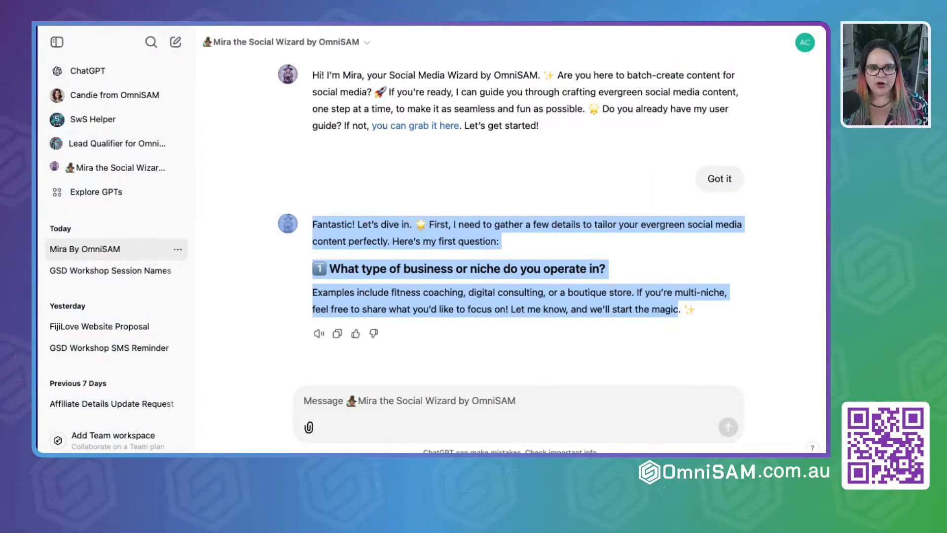
left_click(321, 401)
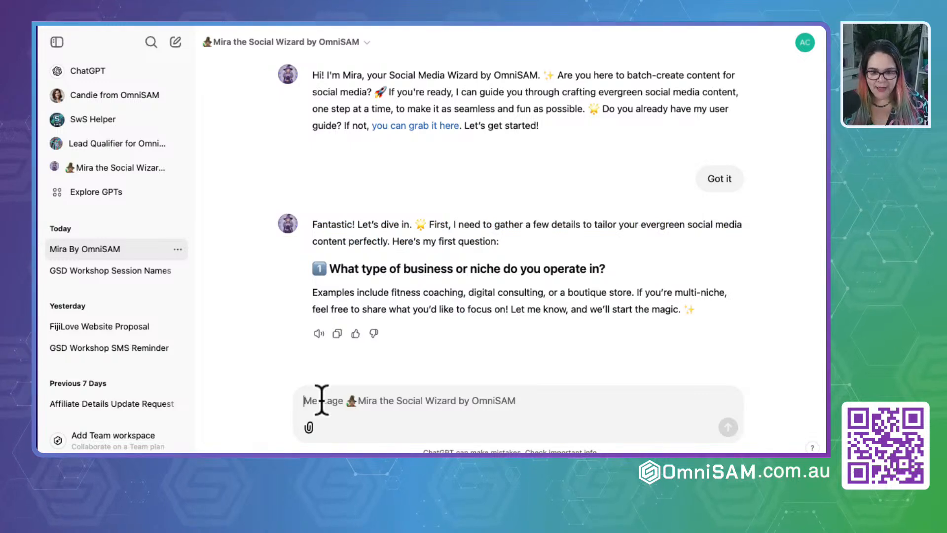
type("s")
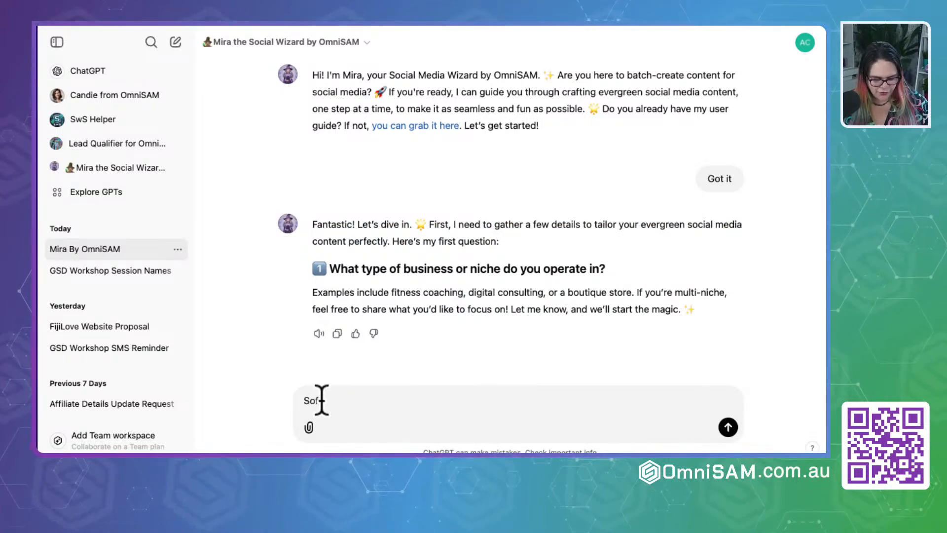
type("of")
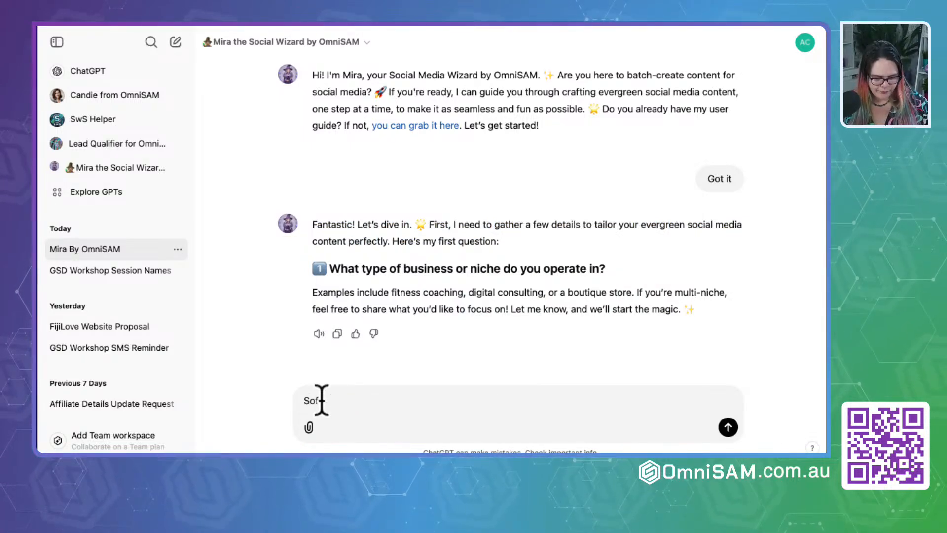
type("tware compma")
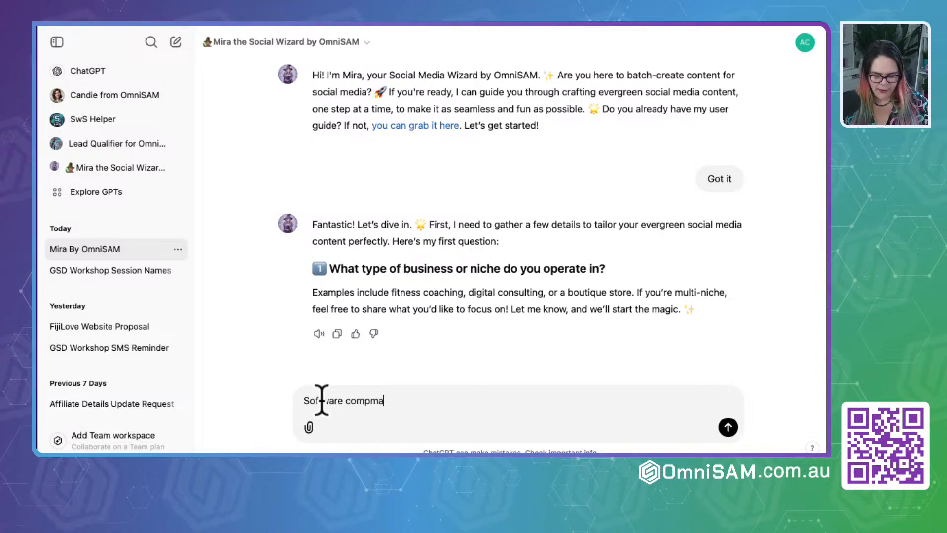
key("BackSpace")
key("BackSpace")
type("any that help")
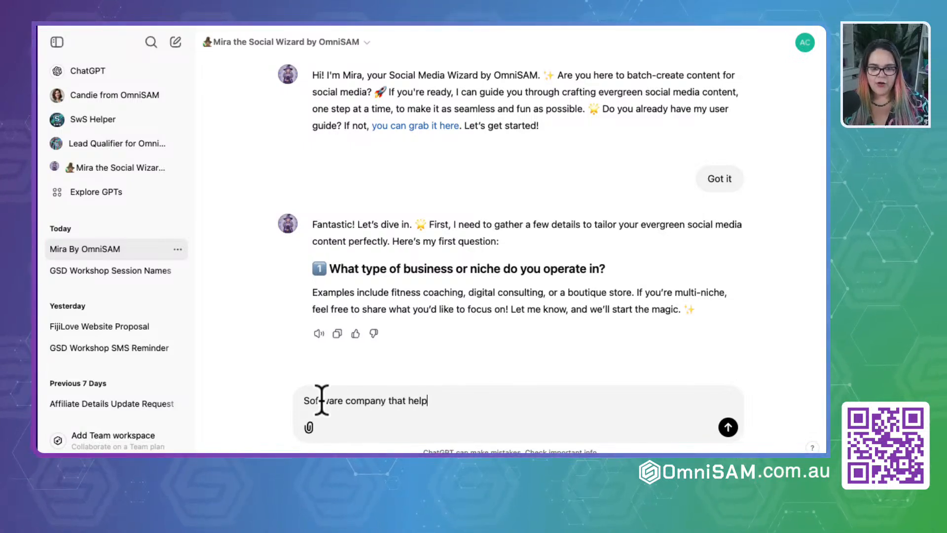
type(" coaches, consulat")
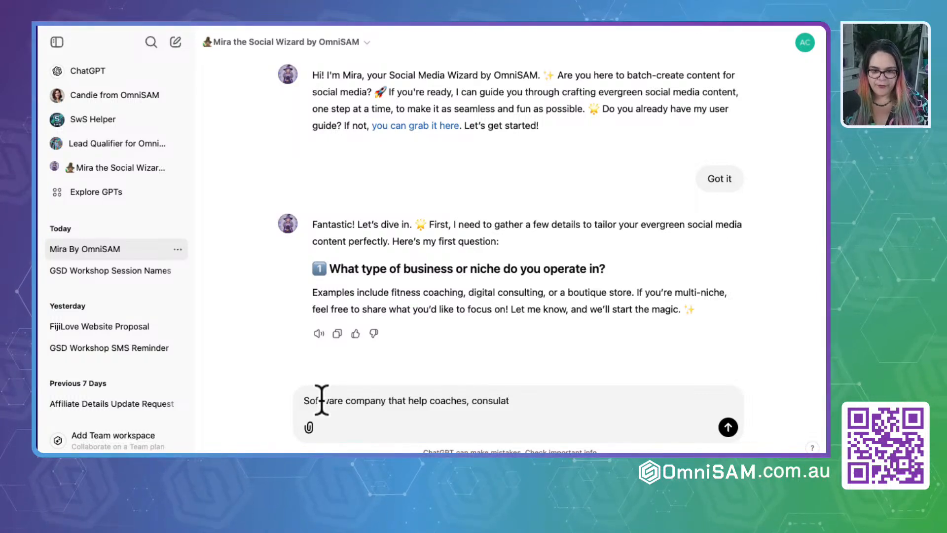
key("BackSpace")
type("nts, heal")
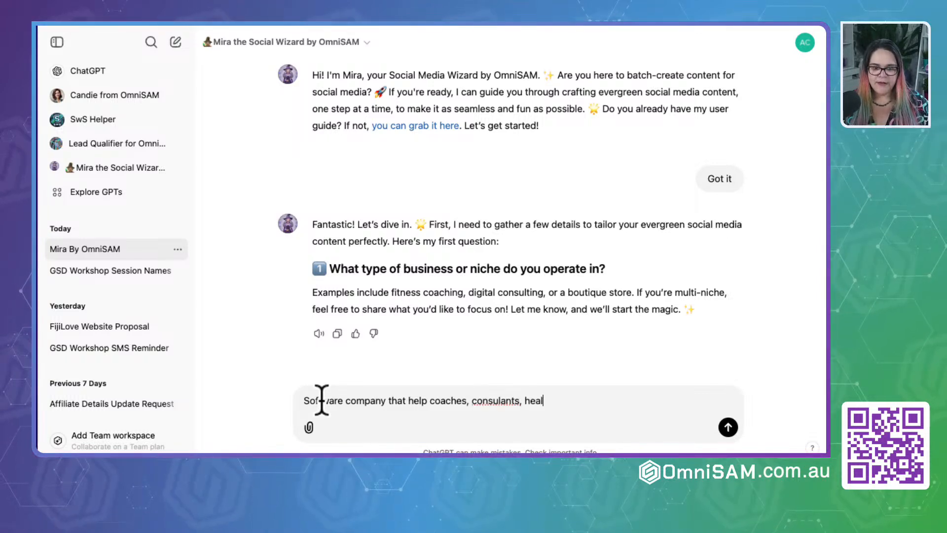
type("ers,")
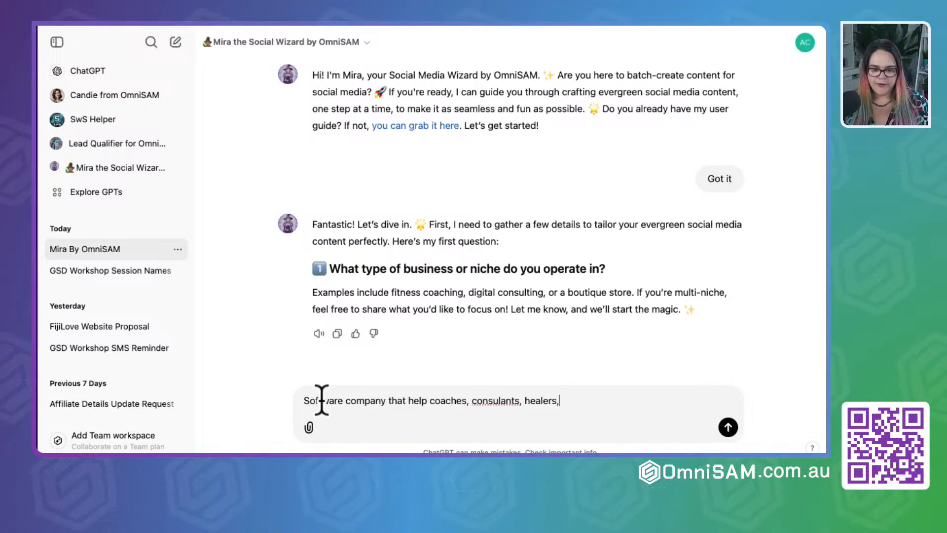
type(" course creators, trai")
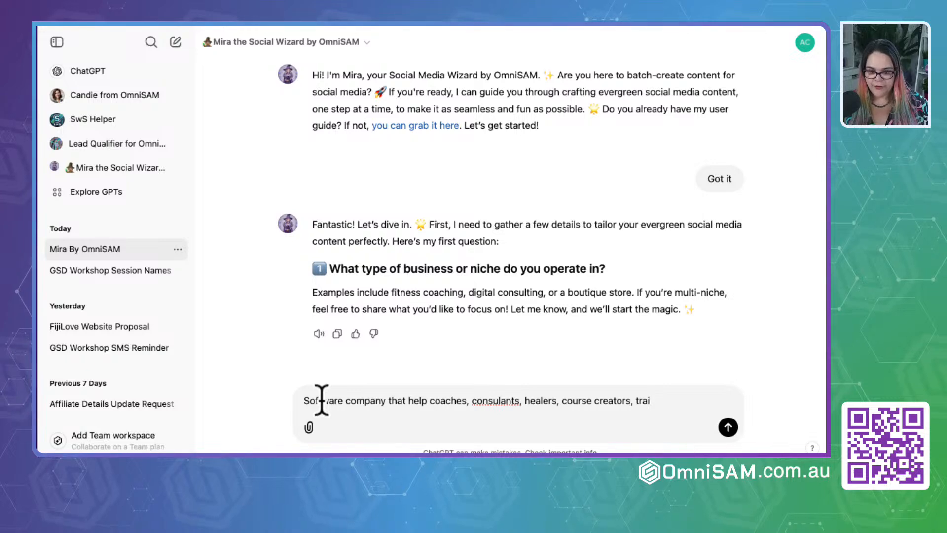
key("BackSpace")
key("BackSpace")
key("BackSpace")
key("BackSpace")
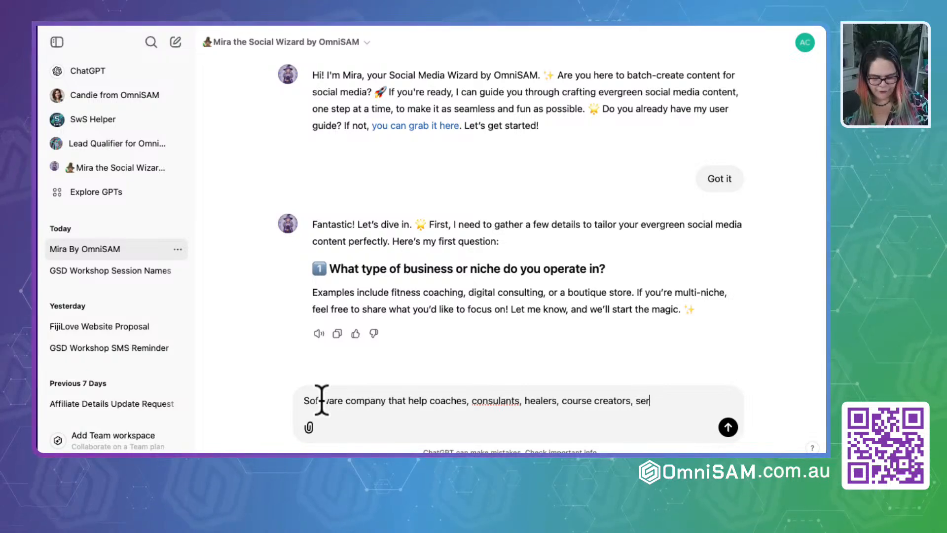
type("service based bus")
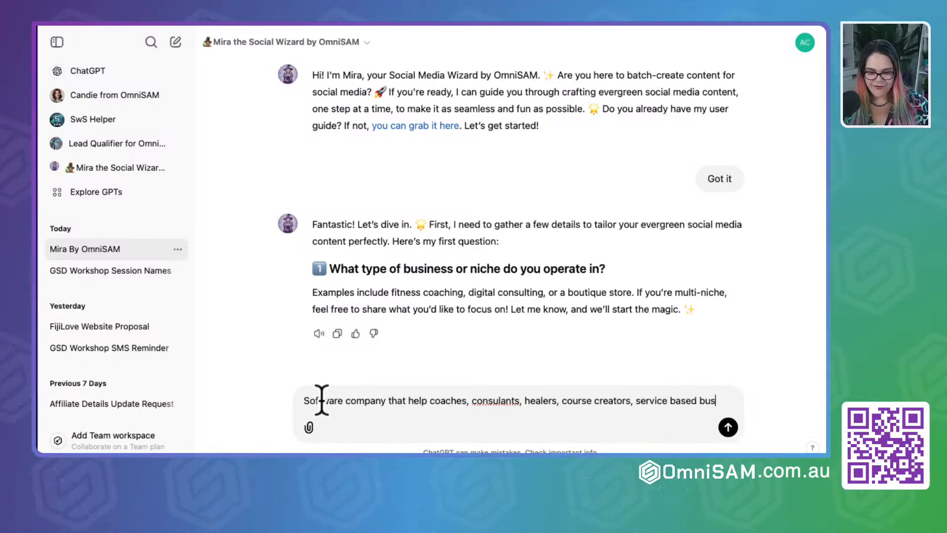
type("inesses anf creative.")
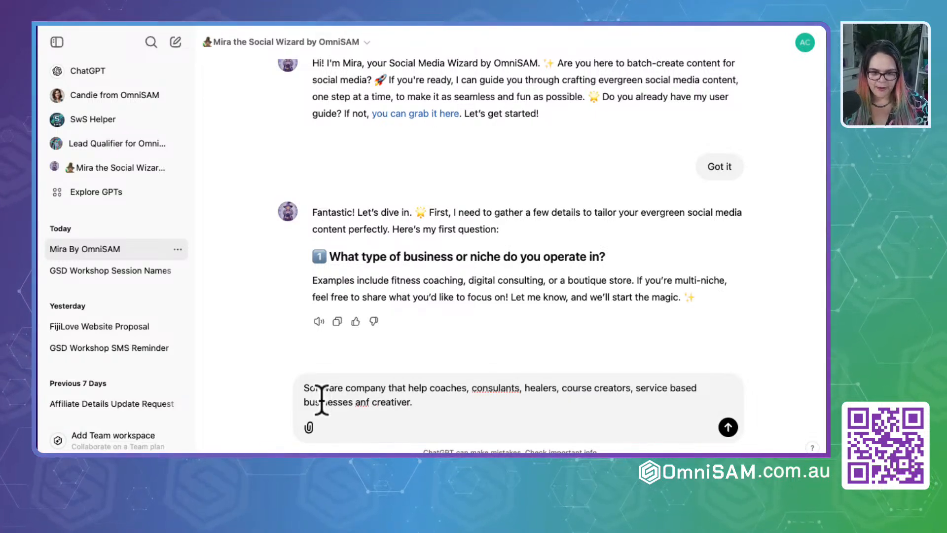
key("BackSpace")
key("BackSpace")
key("BackSpace")
type("es.")
- Add a new line to the niche answer reading "Our Software is called OmniSAM and it is a CRM automation softweare"
key("shift+Return")
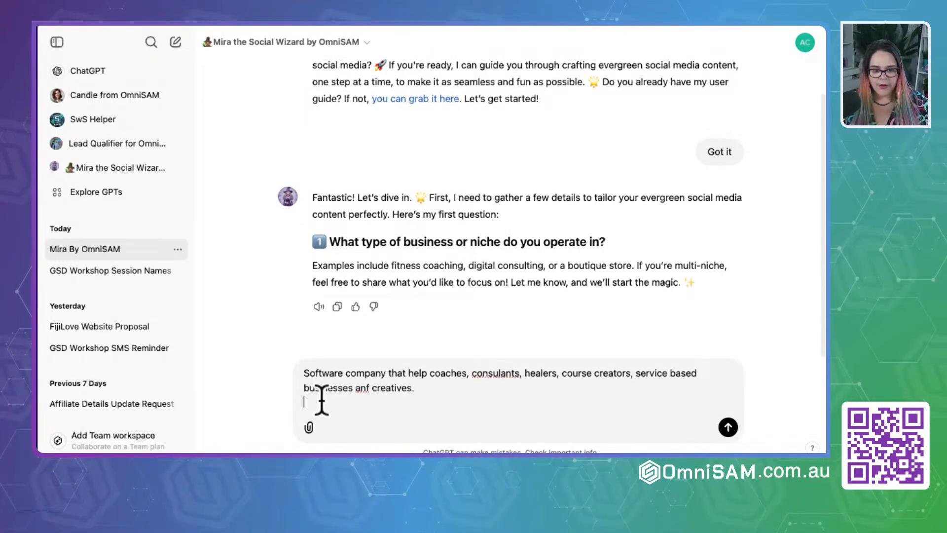
type("Ou")
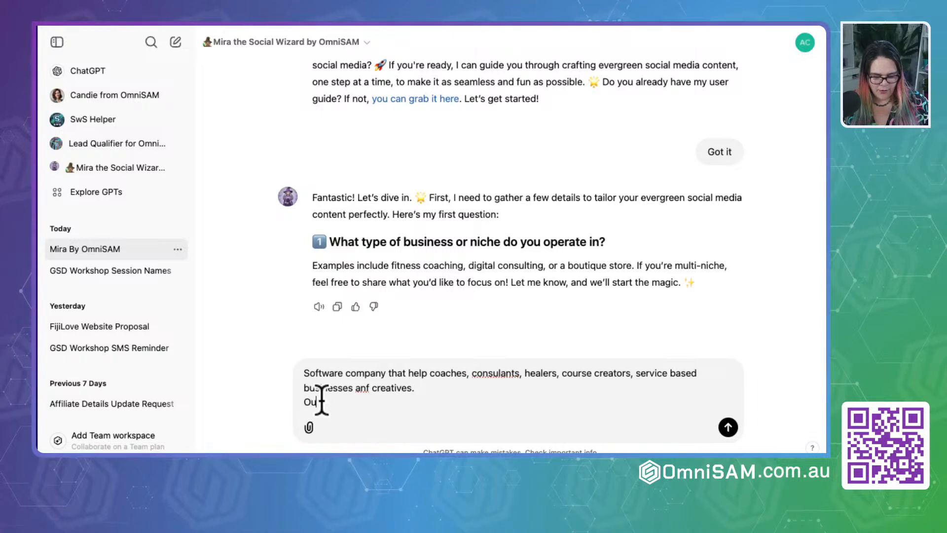
type("r Software is")
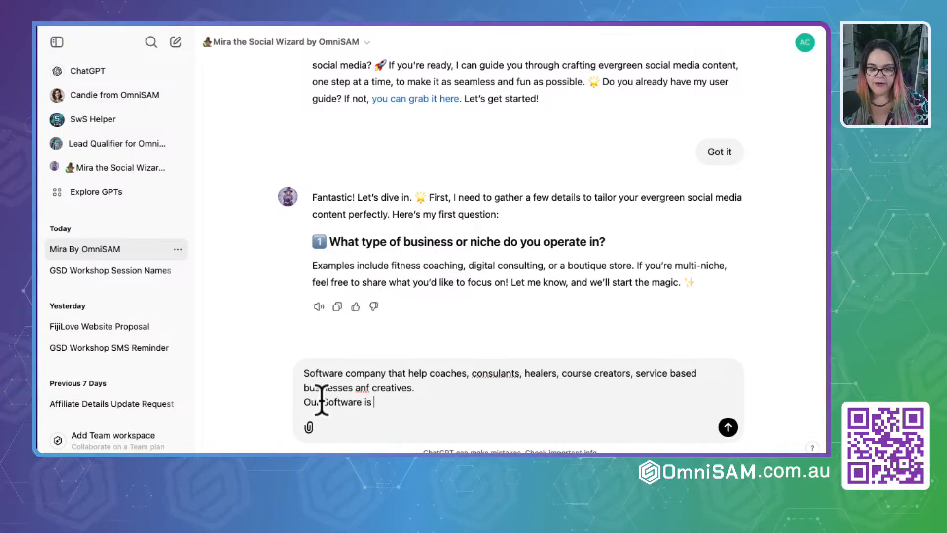
type(" called OmniSAM and it is")
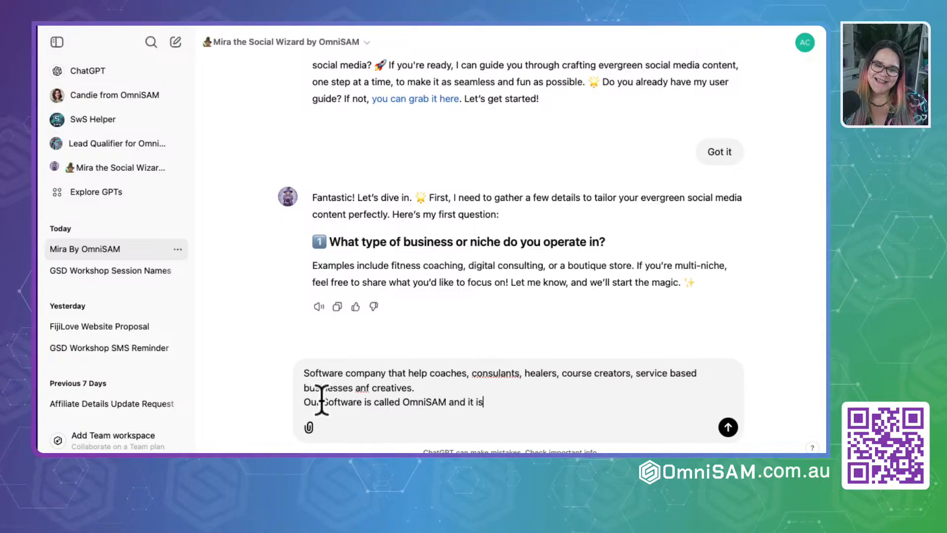
type(" a CRM ")
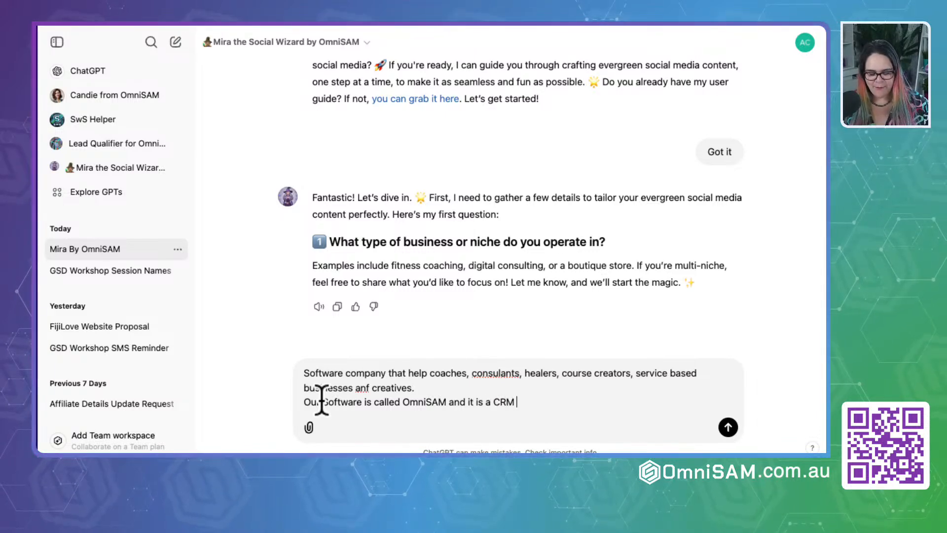
type("automatio")
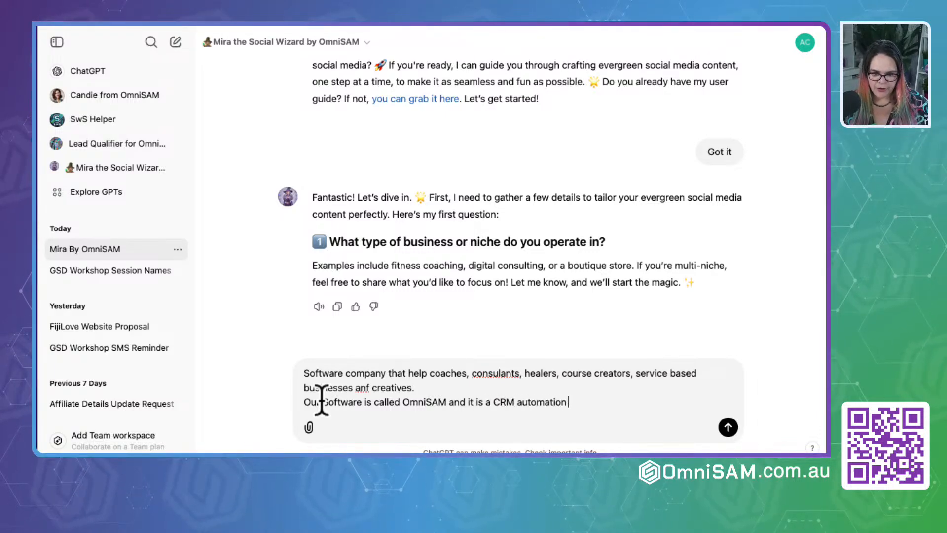
type("n ")
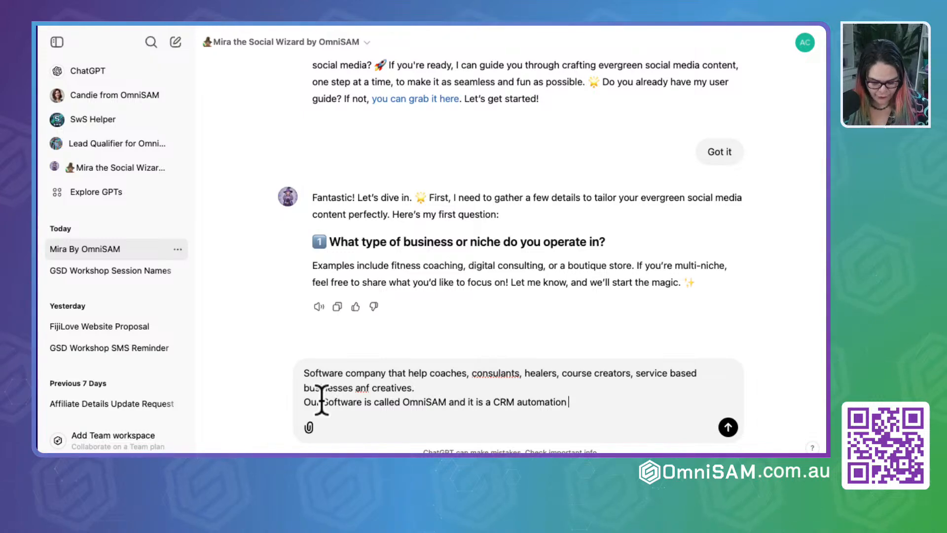
type("softweare that he")
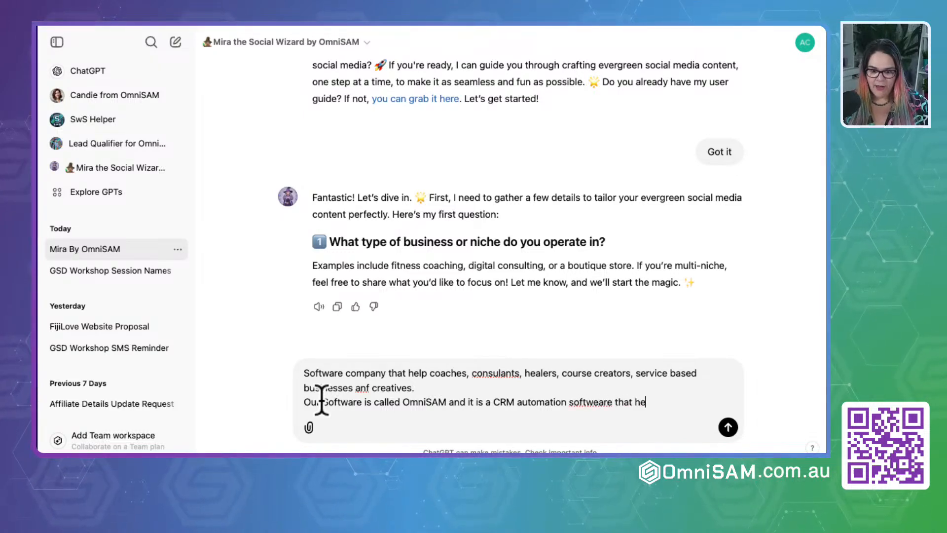
type("lp with sales marke")
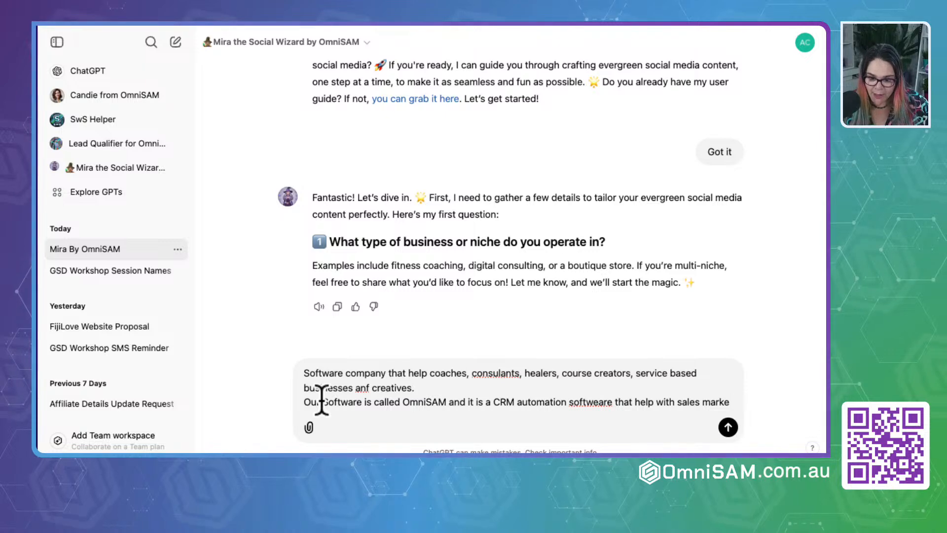
type("ting automati")
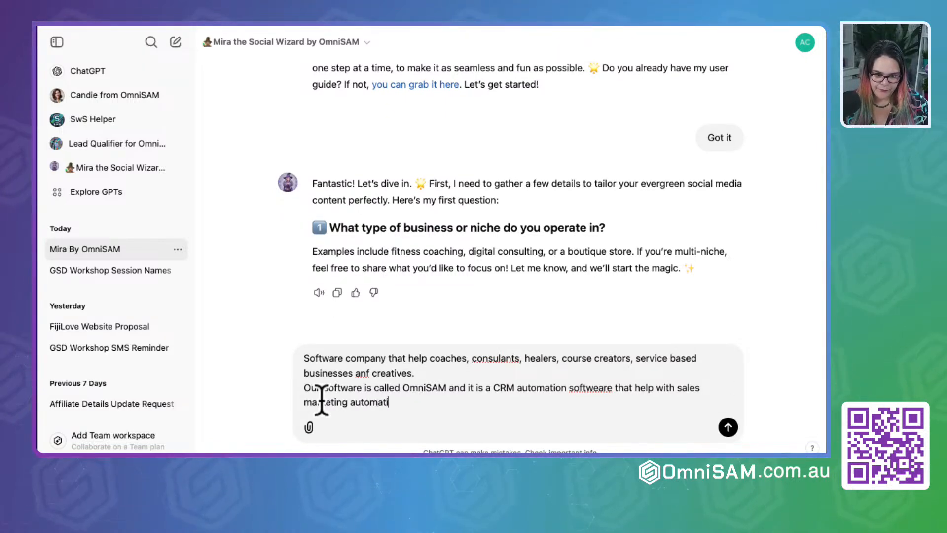
type("on, online coursem member")
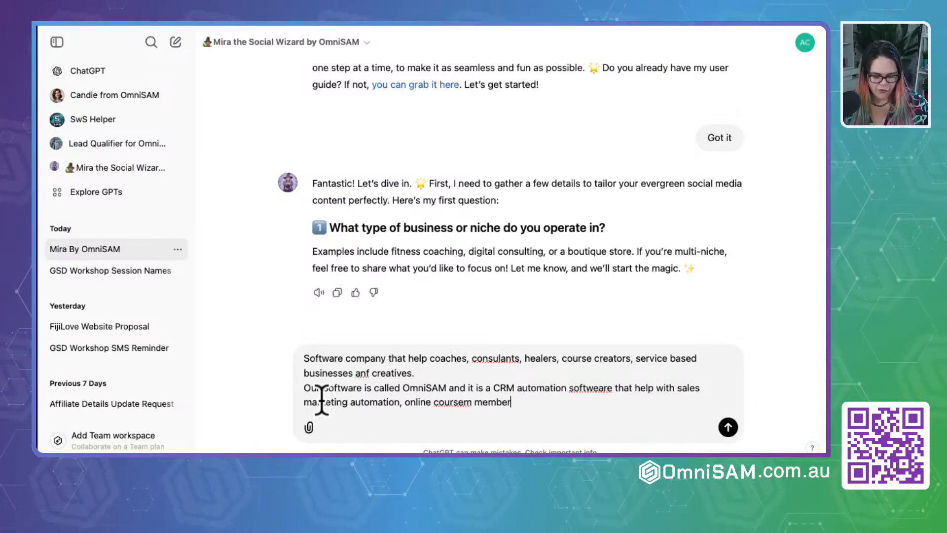
- Continue the OmniSAM description with "that help with sales marketing automation, online coursem memberships and website including ecomm"
type("shi")
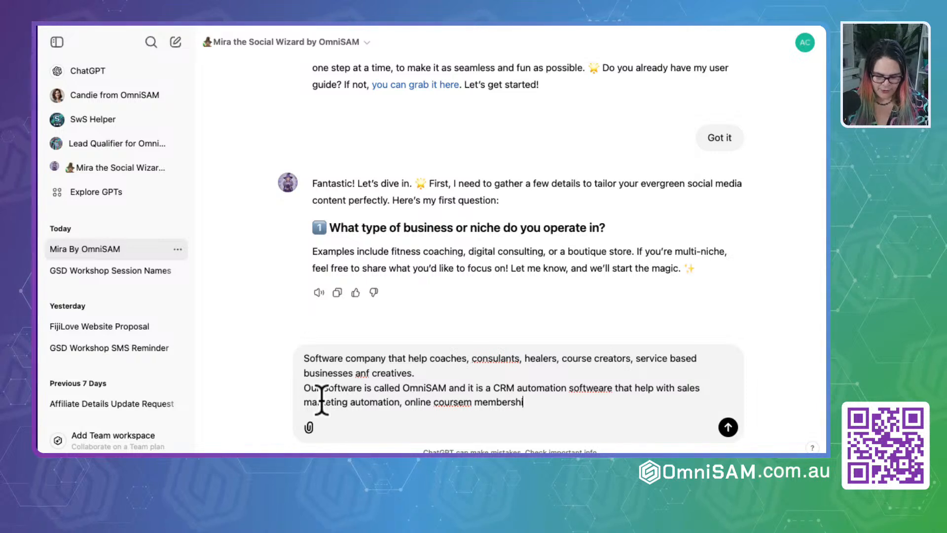
type("ps and w")
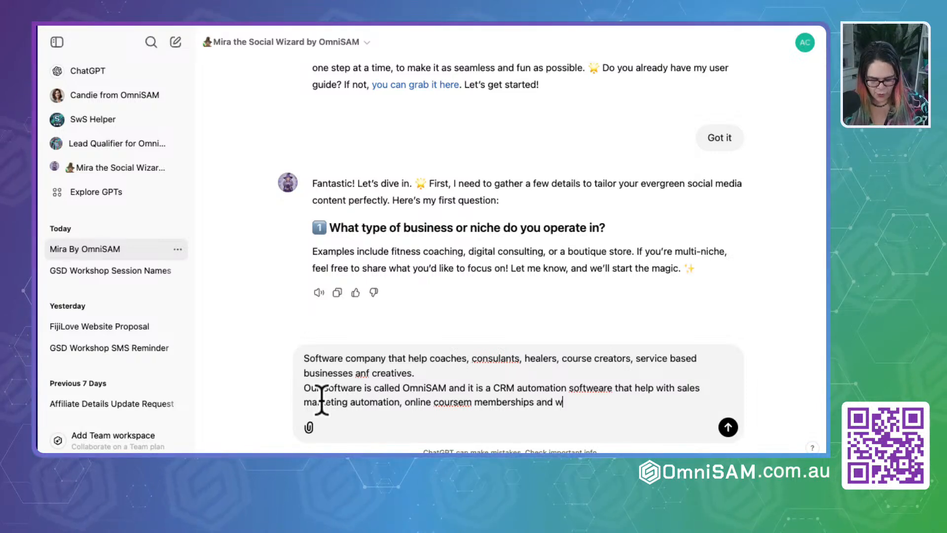
type("ebsite ")
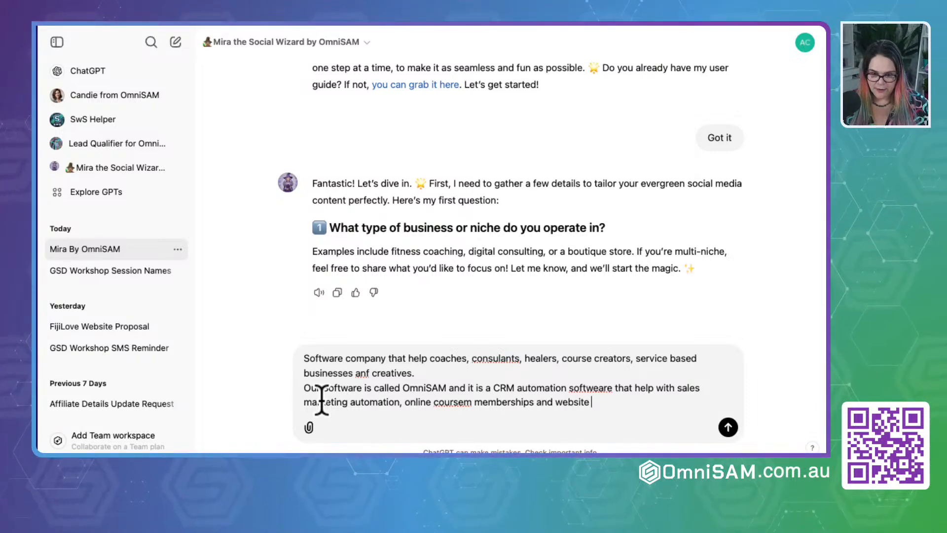
type("including")
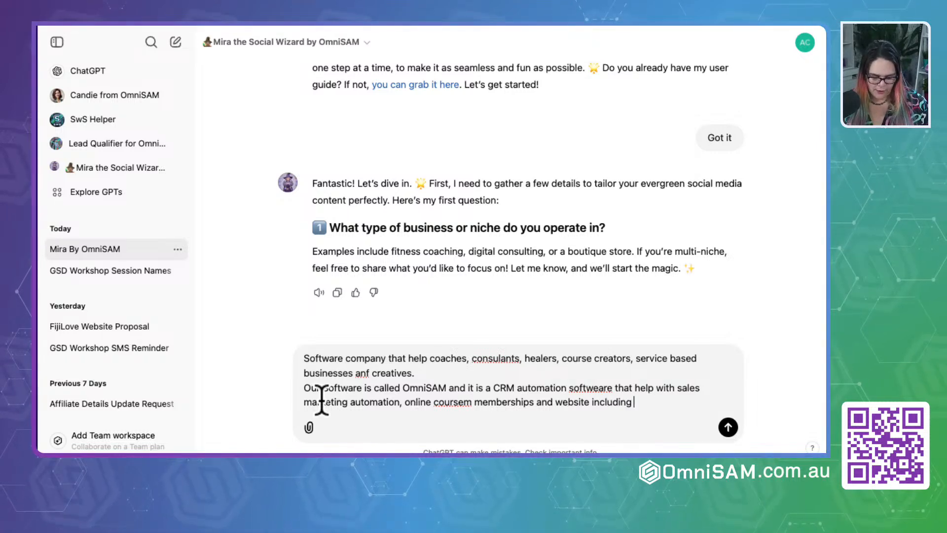
type(" ecom")
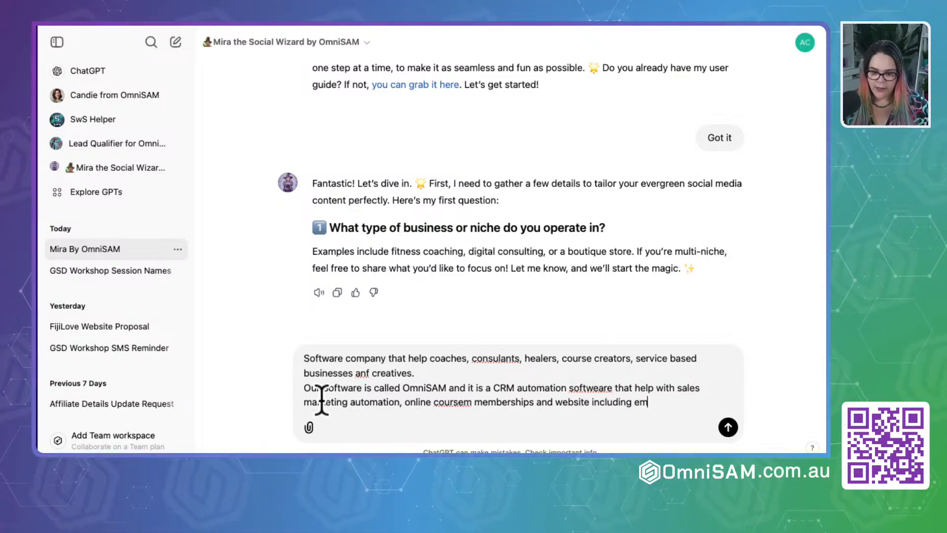
key("BackSpace")
type("comm")
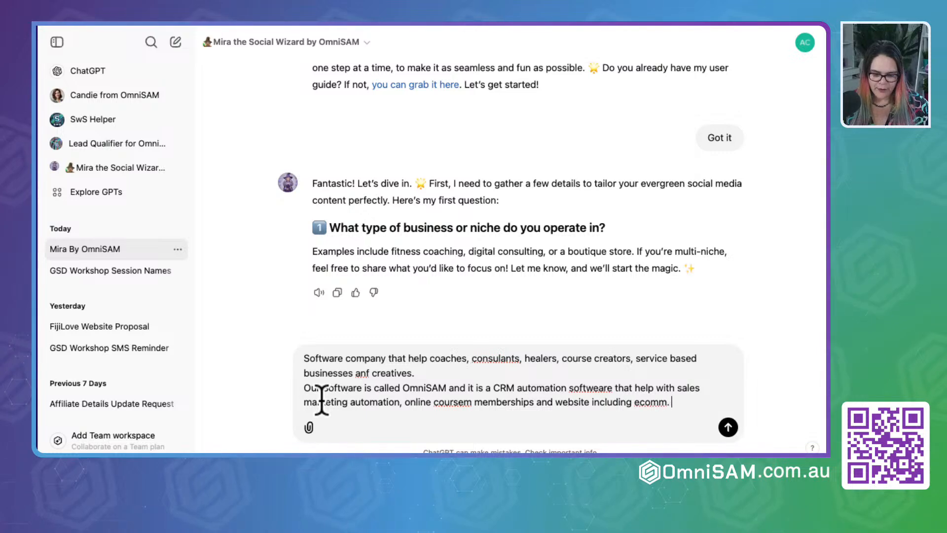
type(". It is an a")
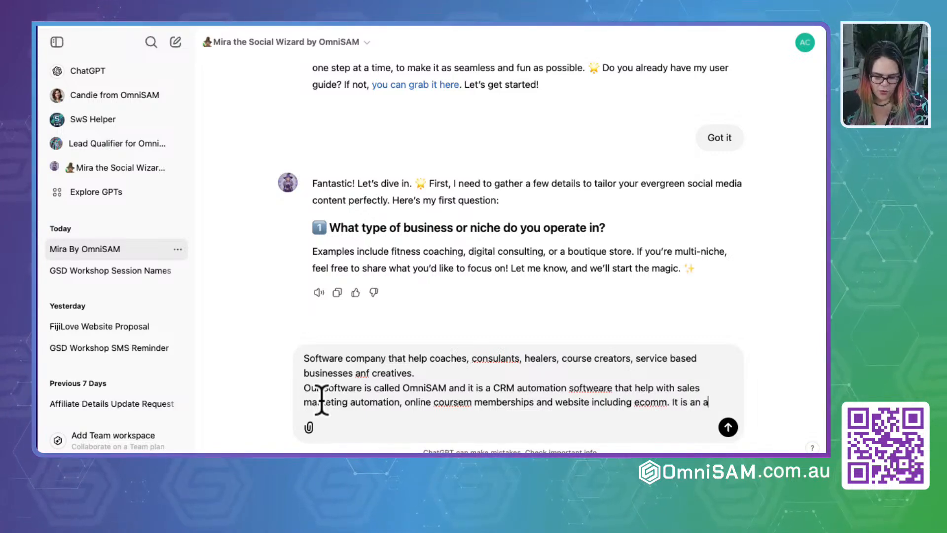
type("ll in 1")
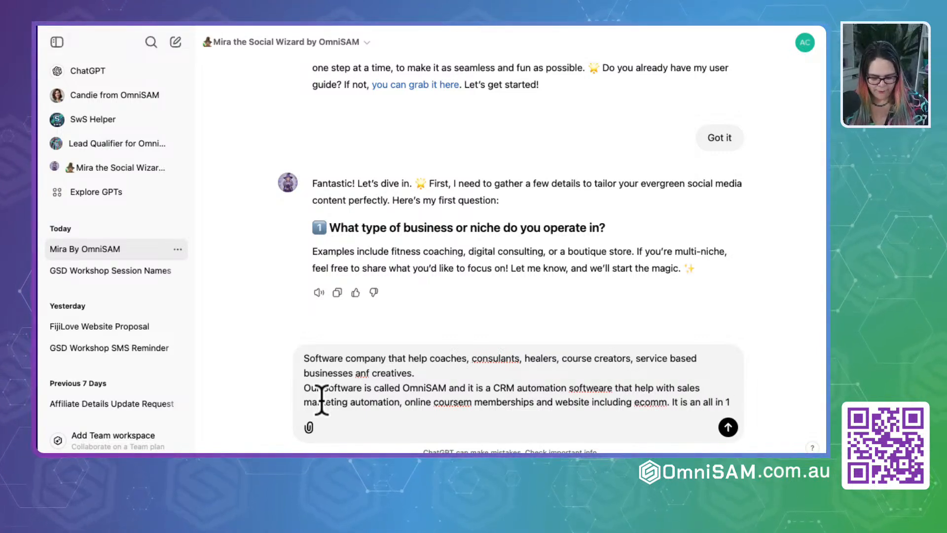
type(" platfor")
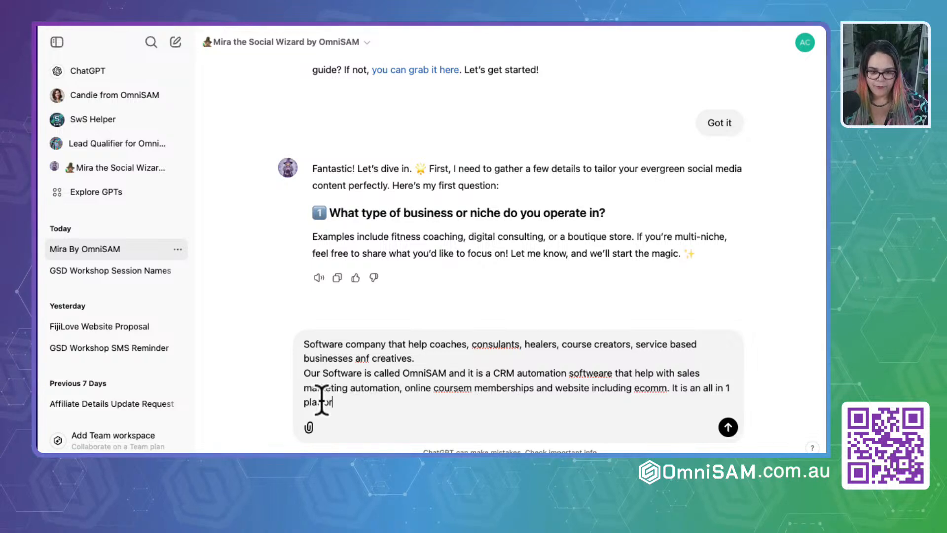
type("m.")
- Finish the niche answer with "It is an all in 1 platform." and send it to Mira
key("Return")
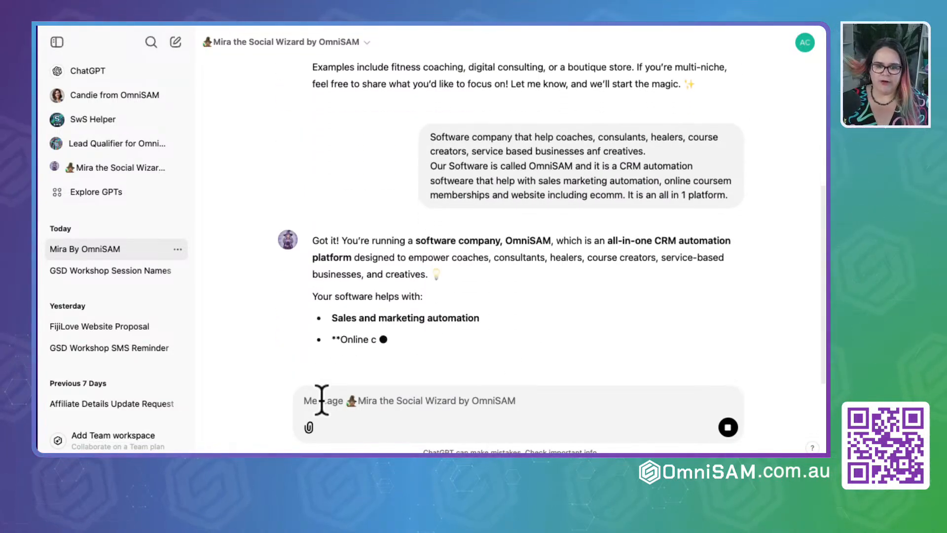
- Read Mira's second question about the primary target audience and start the answer with "Business owners who are lacking in time"
scroll(383, 321, "down", 2)
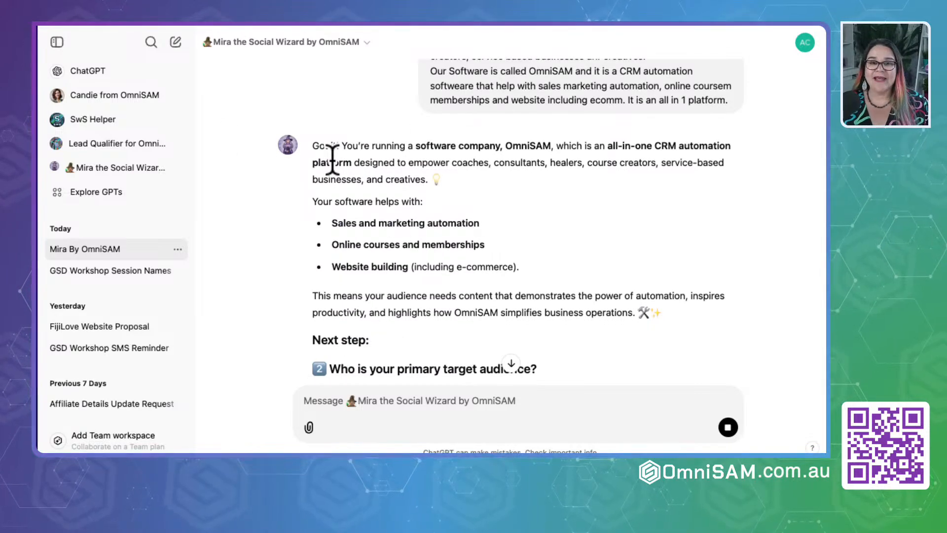
scroll(393, 295, "down", 2)
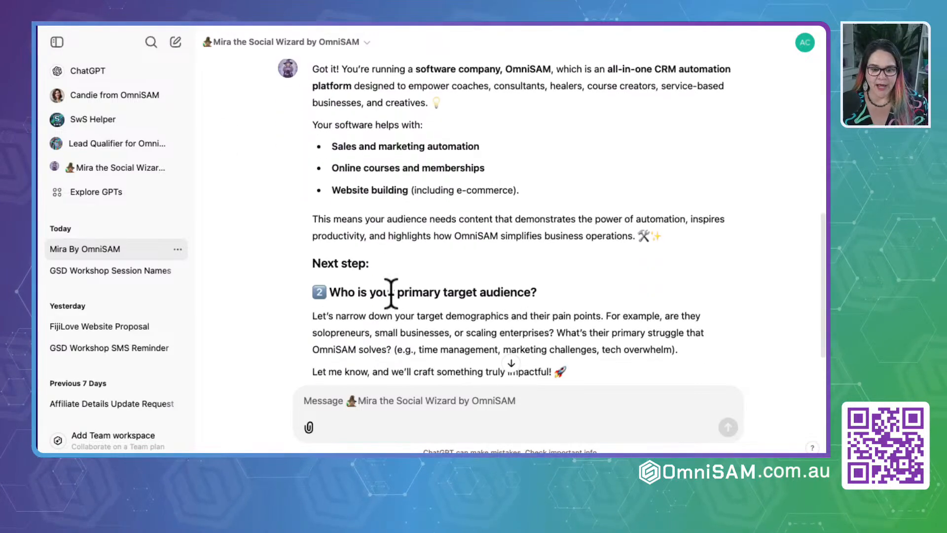
scroll(392, 293, "down", 1)
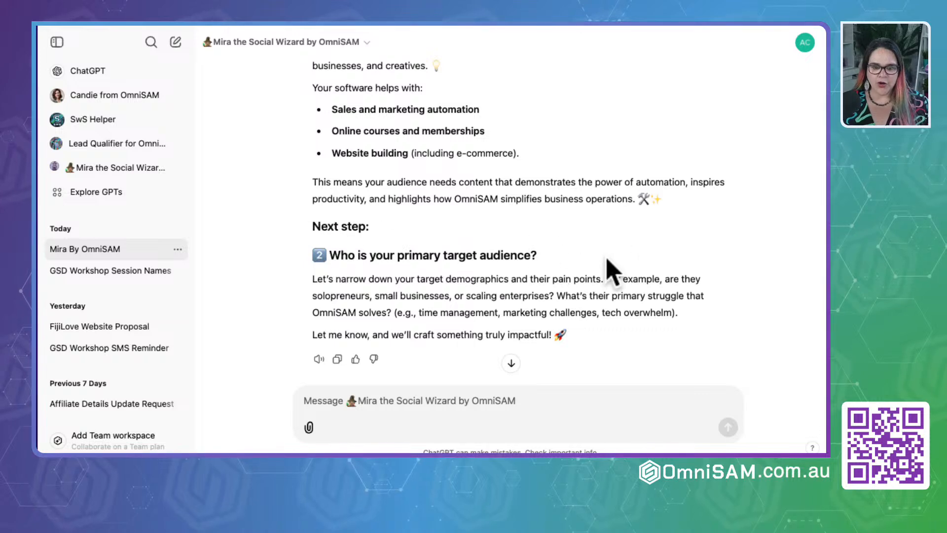
scroll(454, 316, "down", 1)
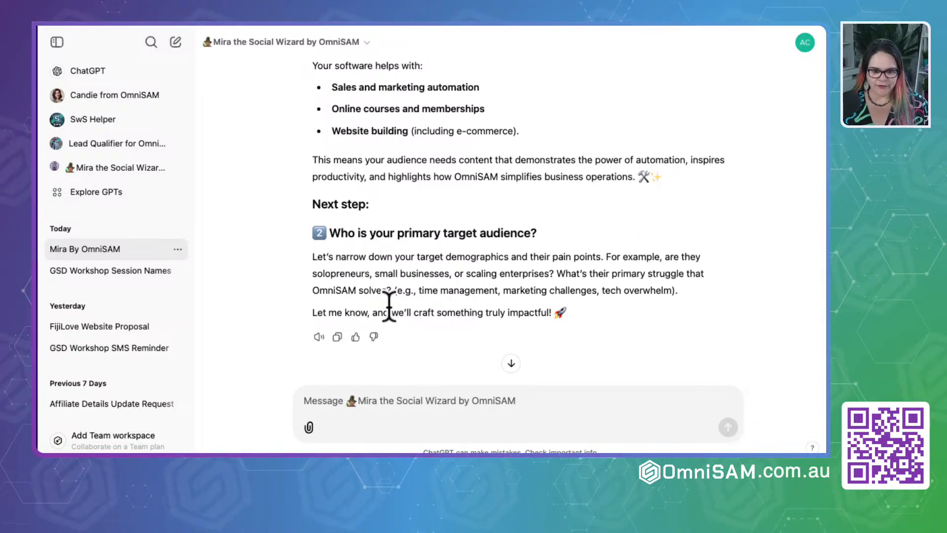
left_click(353, 410)
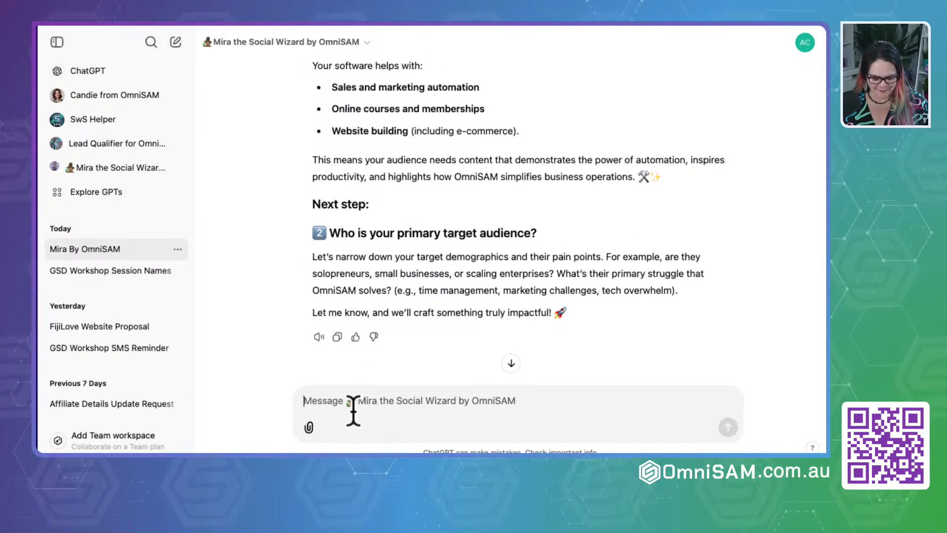
type("Business ")
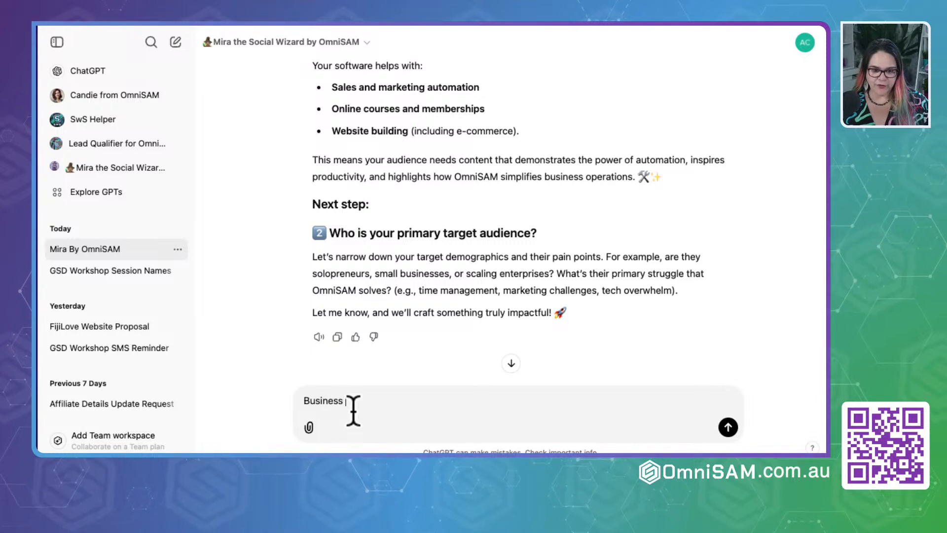
type("ownser")
key("BackSpace")
key("BackSpace")
key("BackSpace")
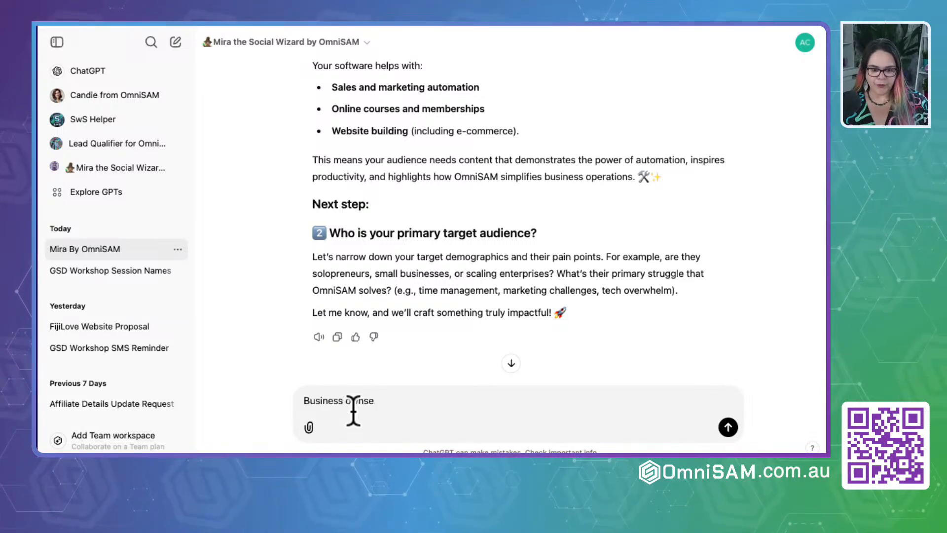
type("ers who")
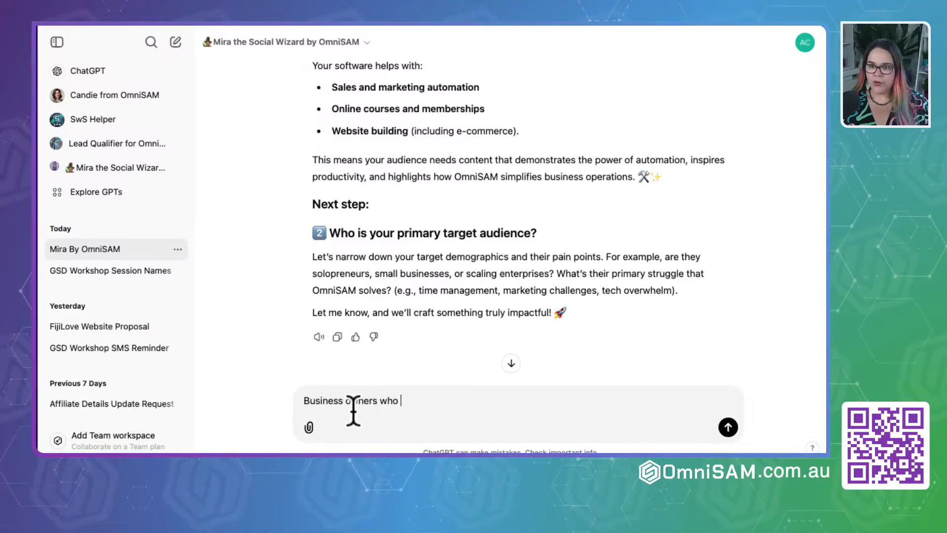
type(" are")
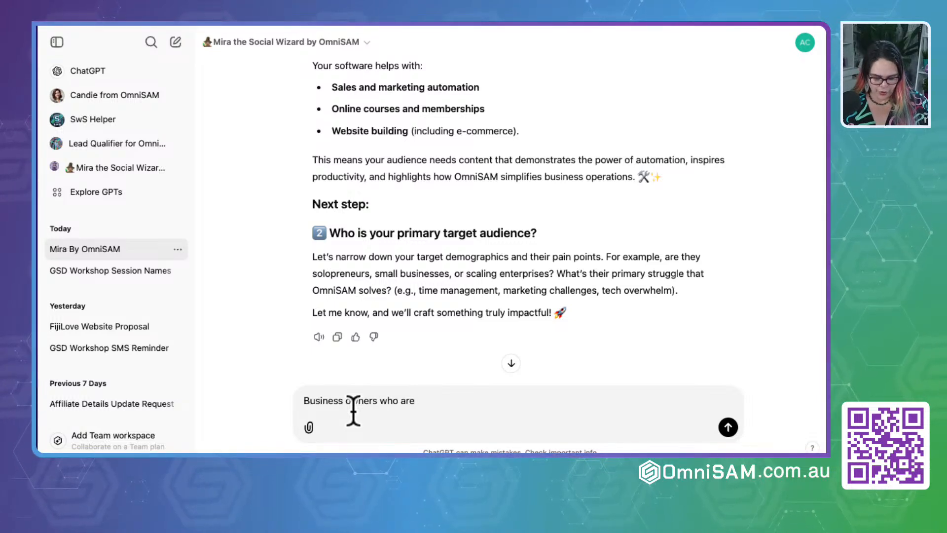
type(" lackin")
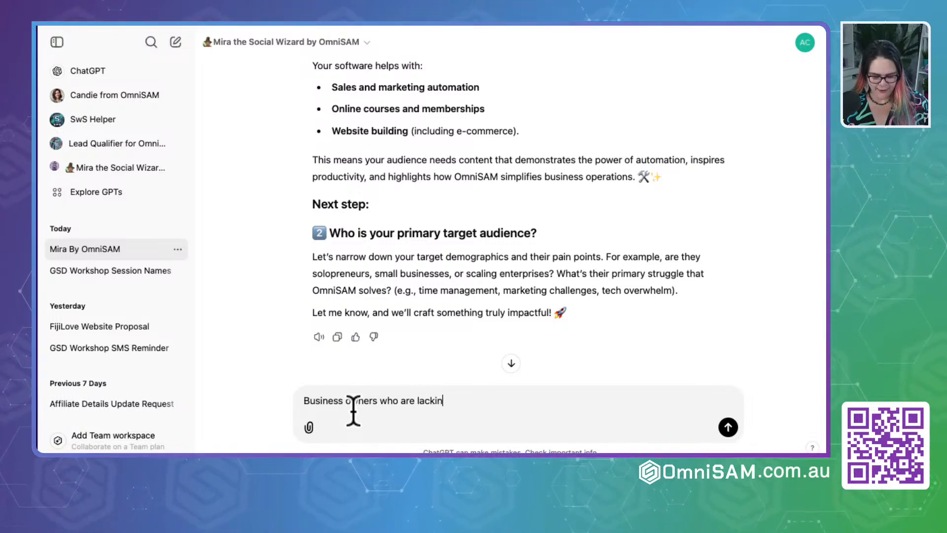
type("g in time b")
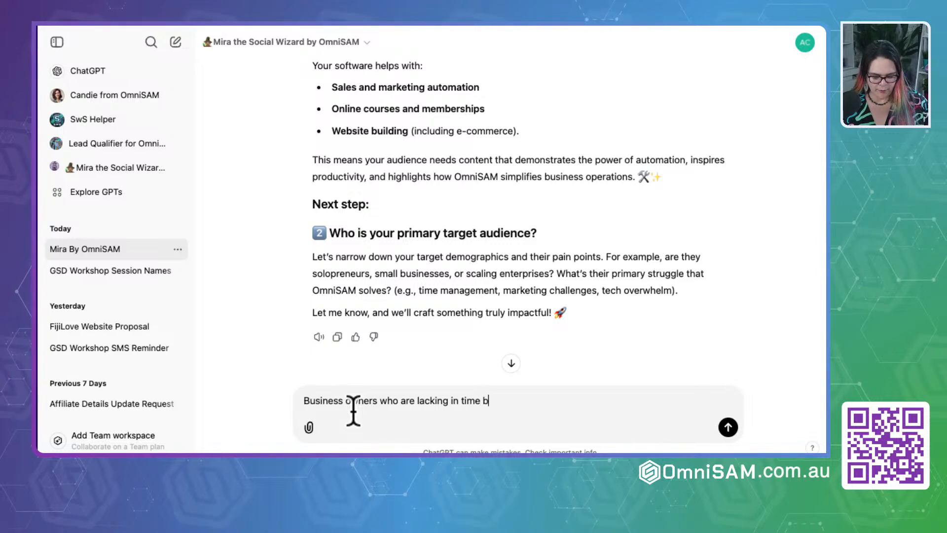
type("ecuase they ")
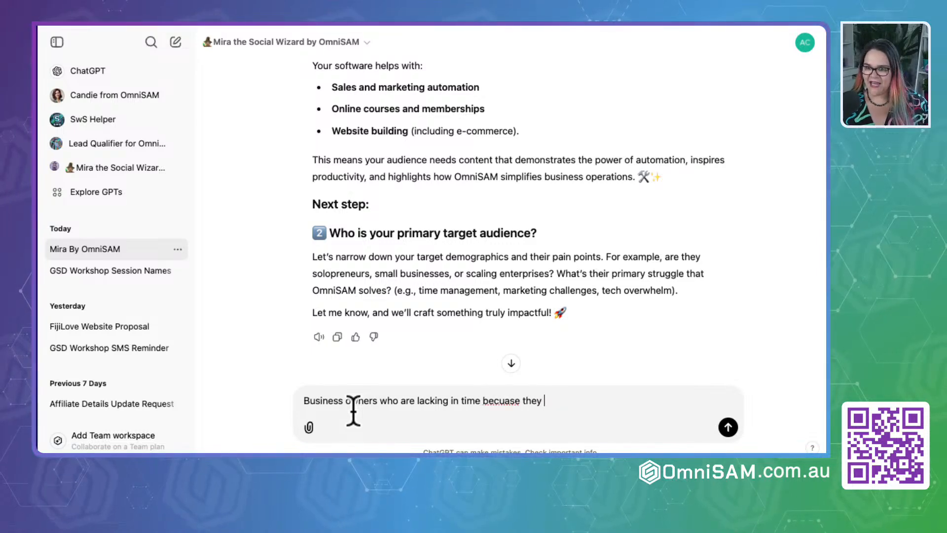
type("do not hav")
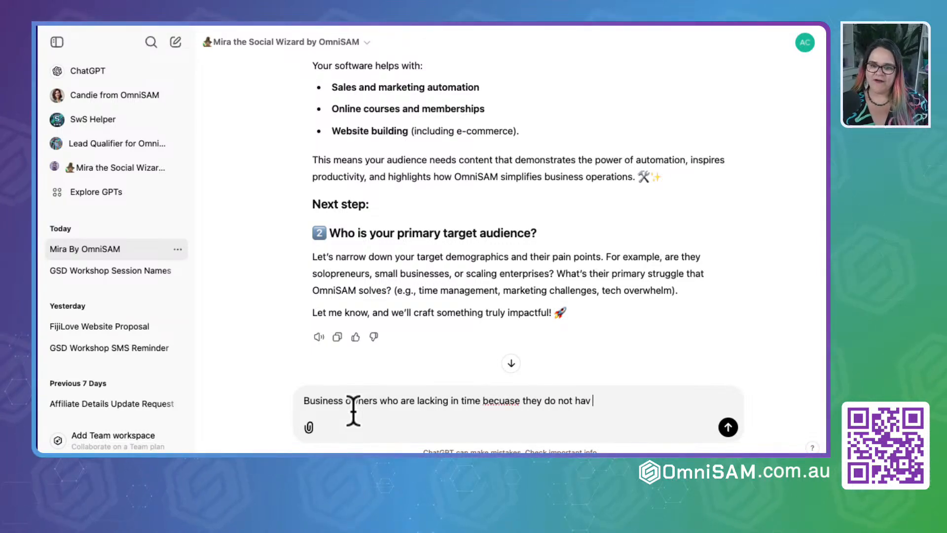
type("e the tech set-up")
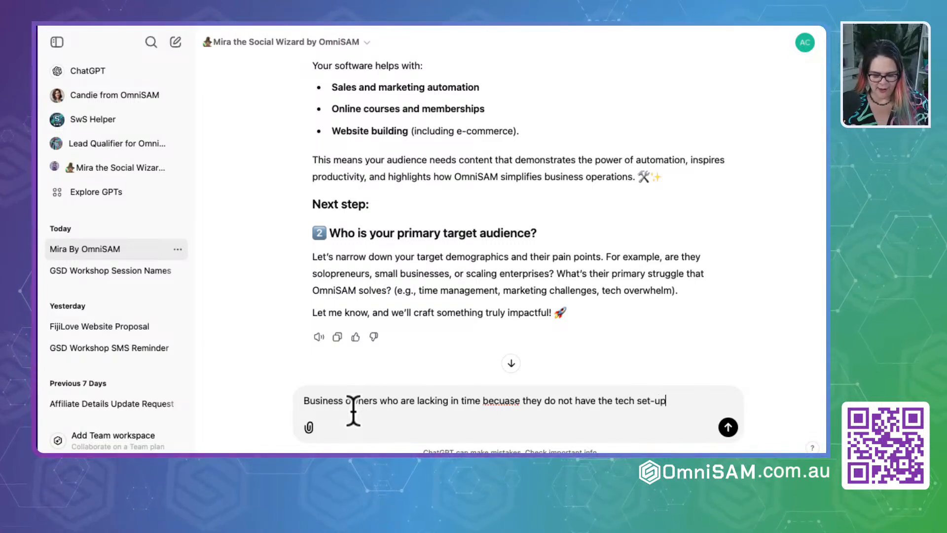
type(" properly")
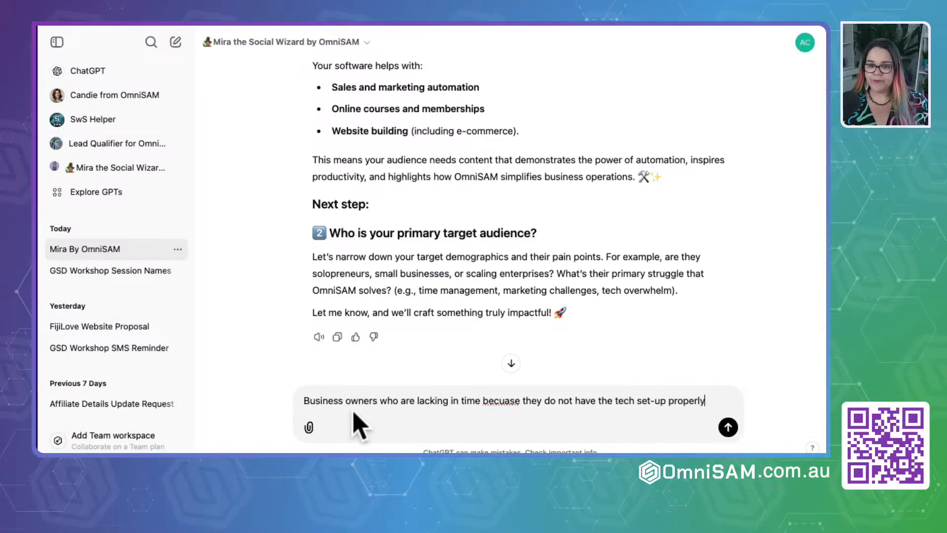
type(", they g")
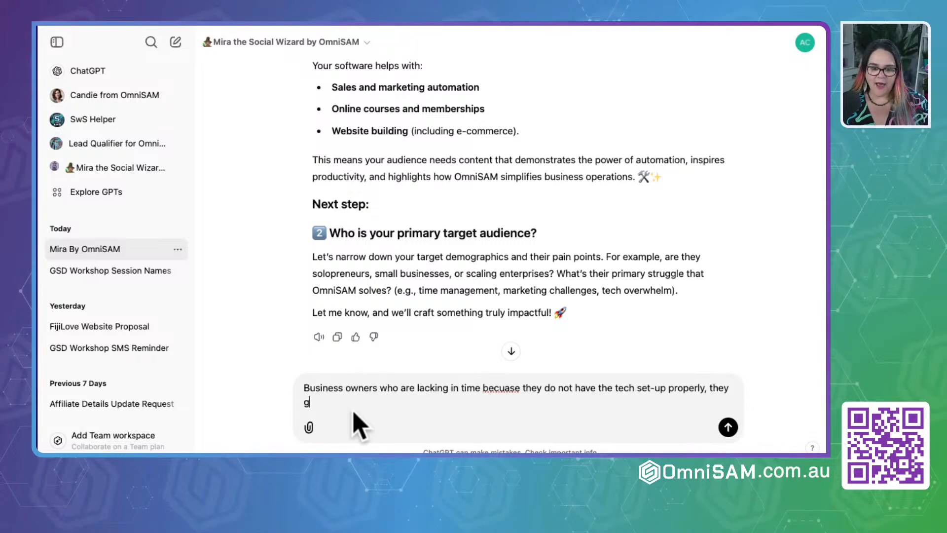
- Extend the audience answer with ", they have been piecemaealing their softeware together"
key("BackSpace")
type("have be")
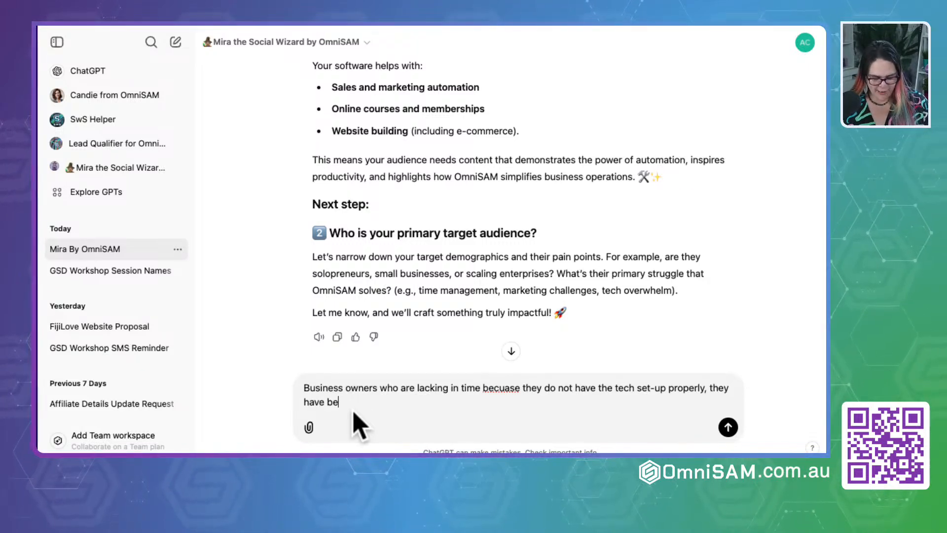
type("en piecemaealing")
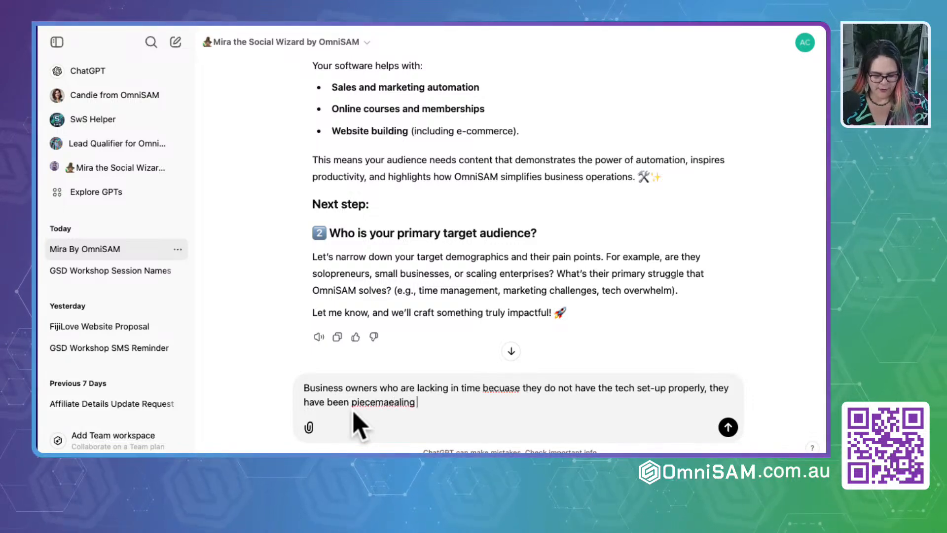
type(" their softew")
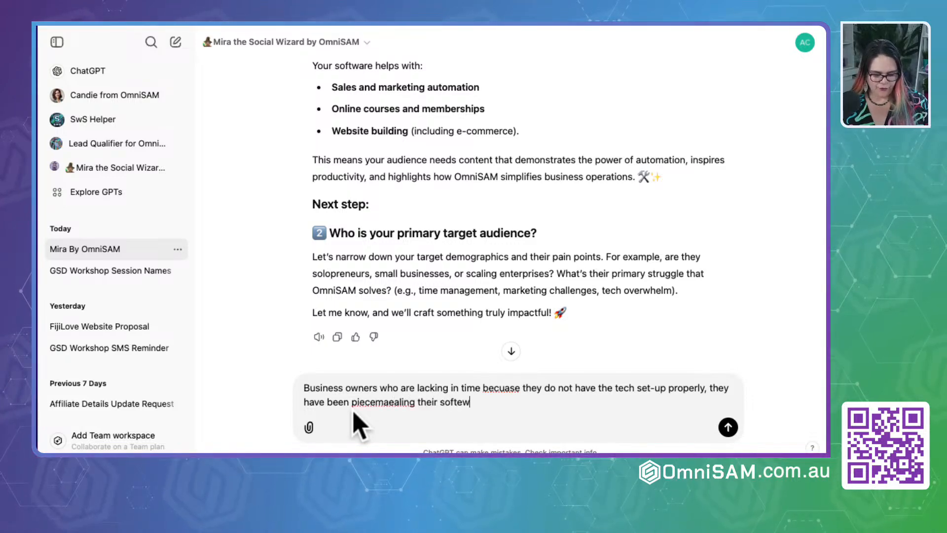
type("are toigeth")
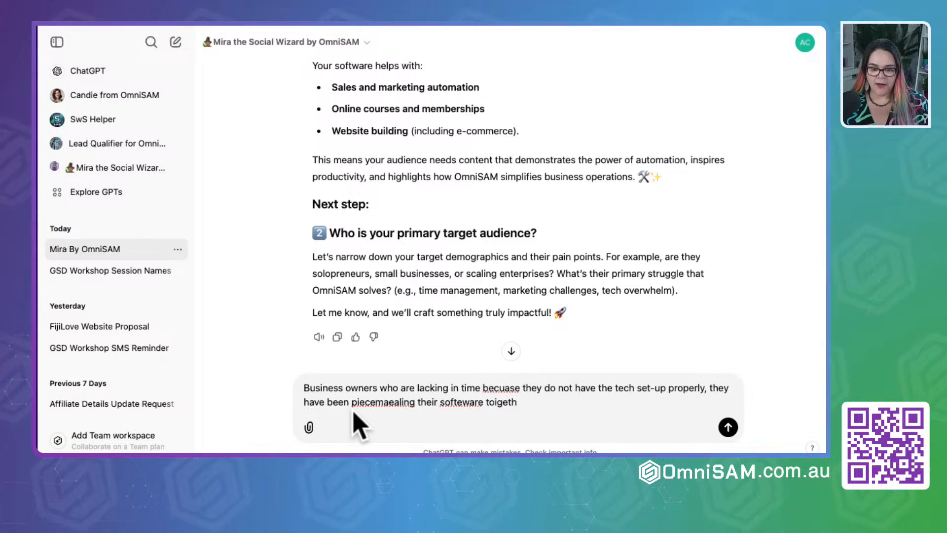
key("BackSpace")
key("BackSpace")
key("BackSpace")
key("BackSpace")
key("BackSpace")
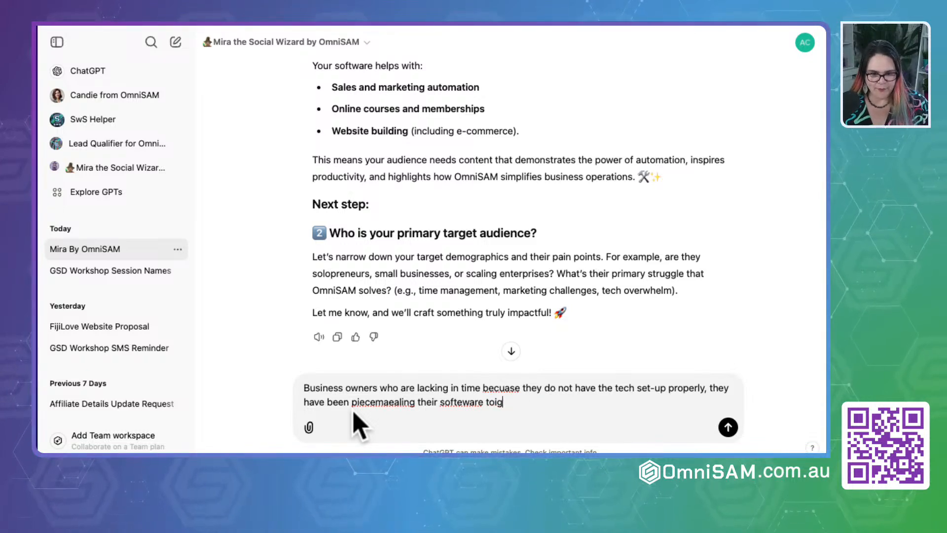
type("gether ")
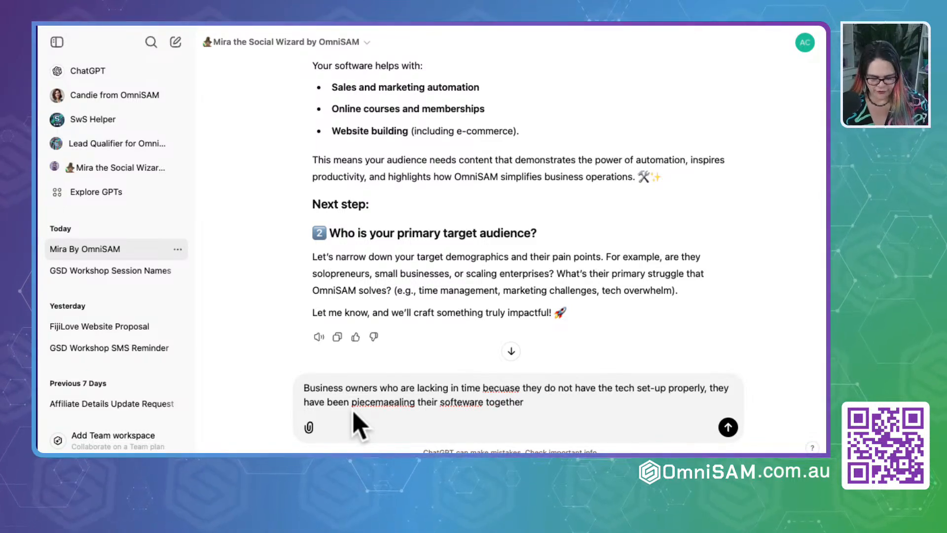
type("and ")
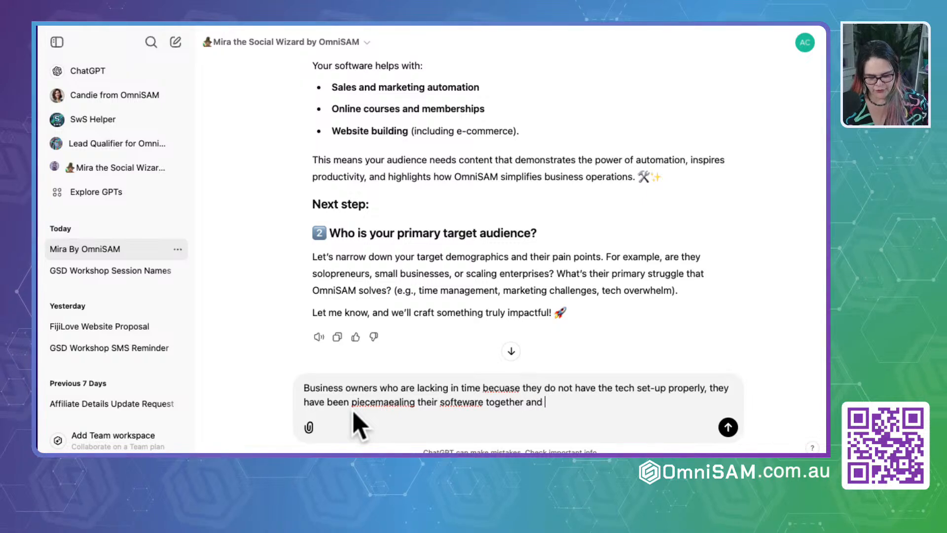
type("looking for a")
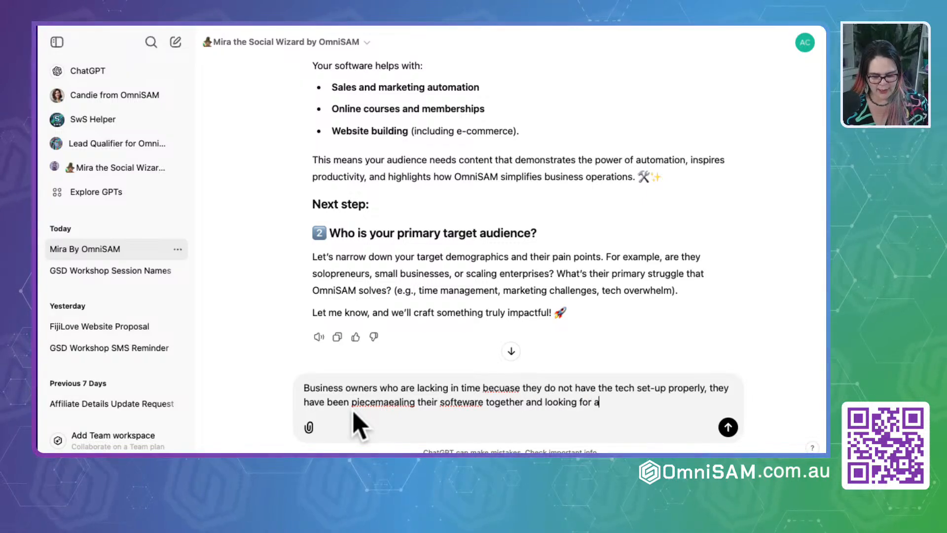
type("n easier solution ")
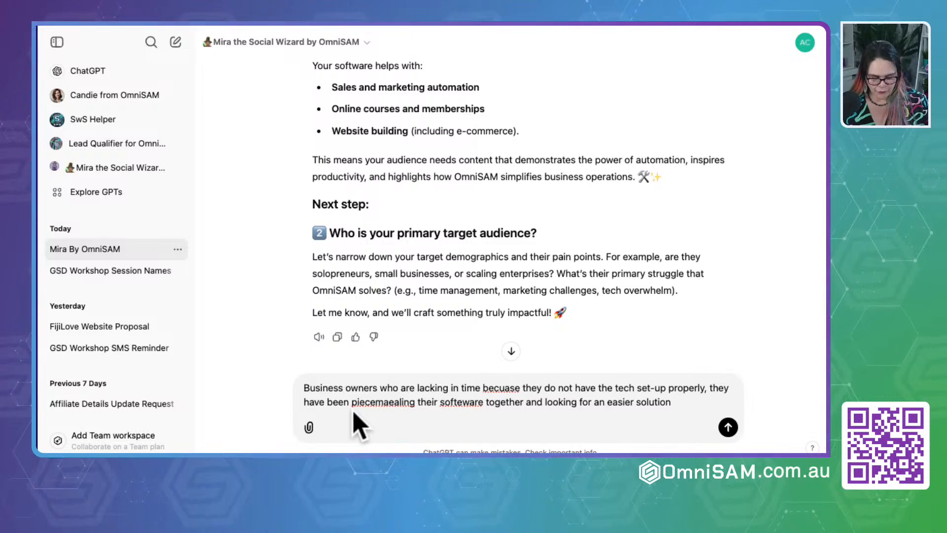
type("to run their bu")
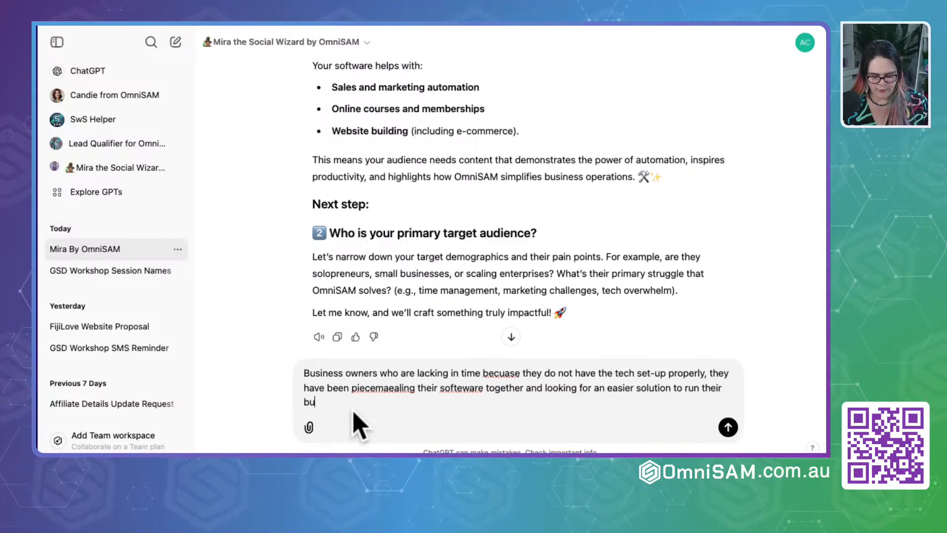
type("siness. Th")
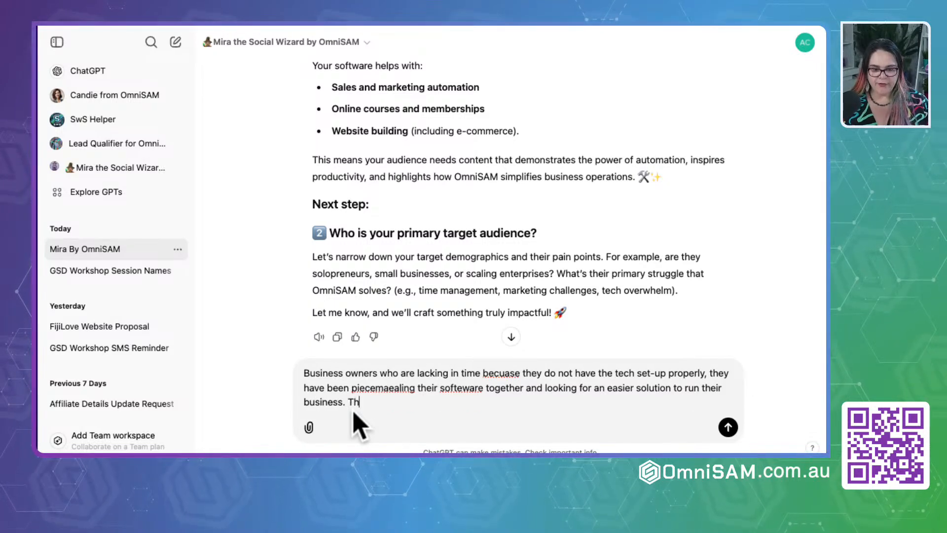
type("ey are not scar")
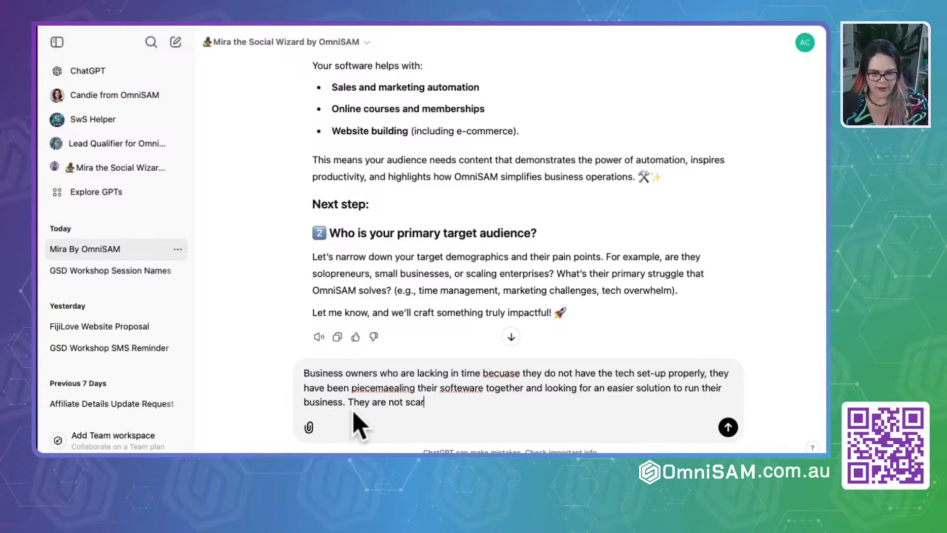
type("ed to inve")
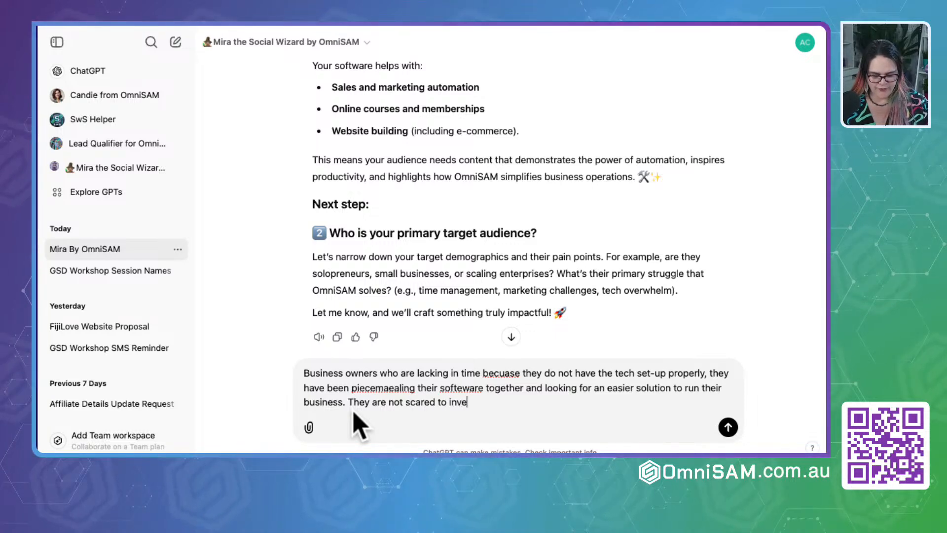
type("st in")
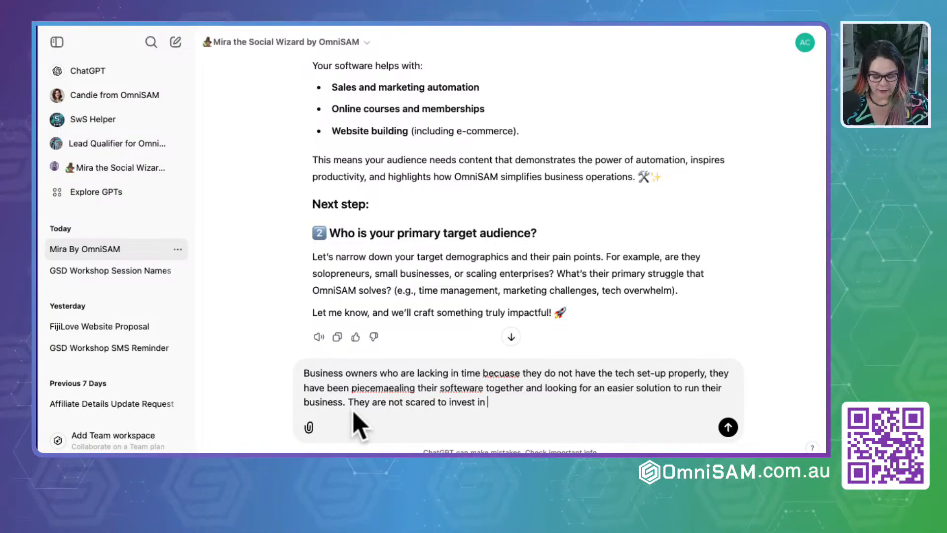
type(" technology")
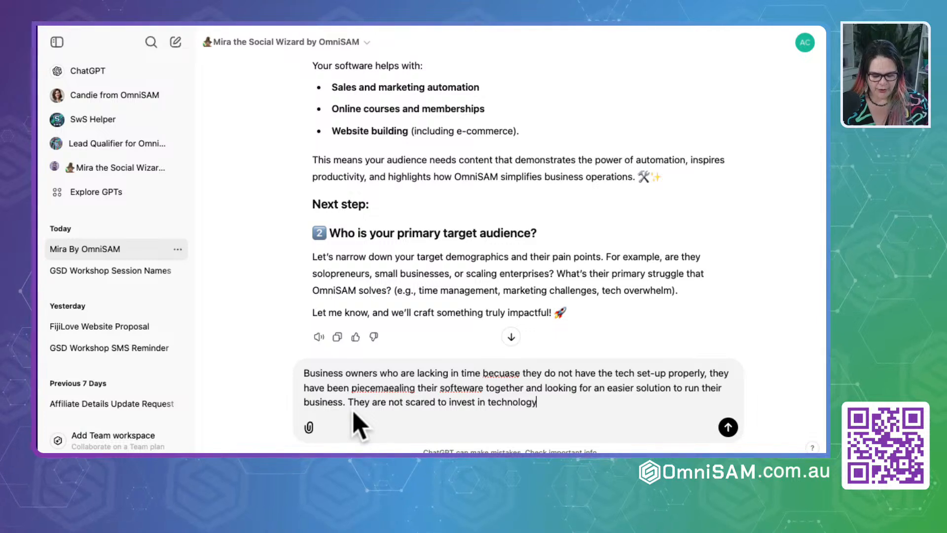
type(" that w")
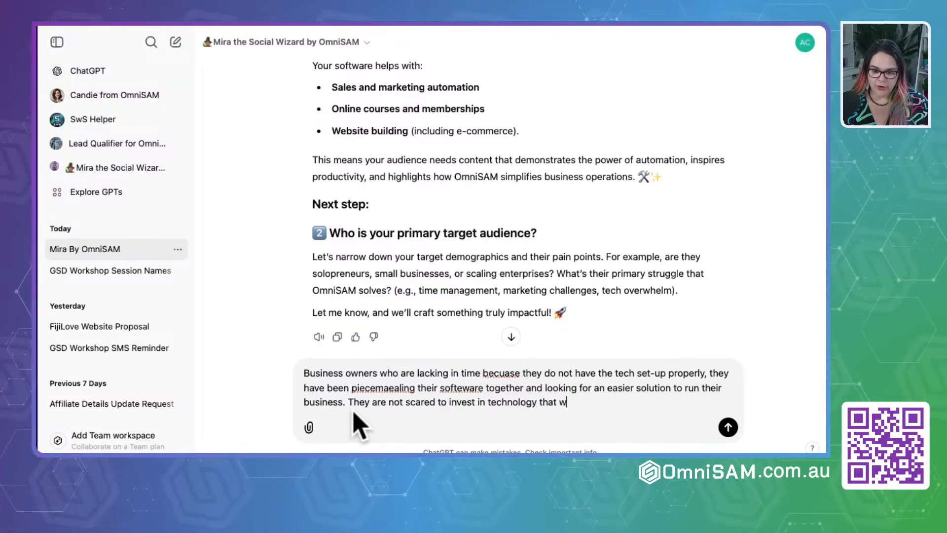
type("ill sav")
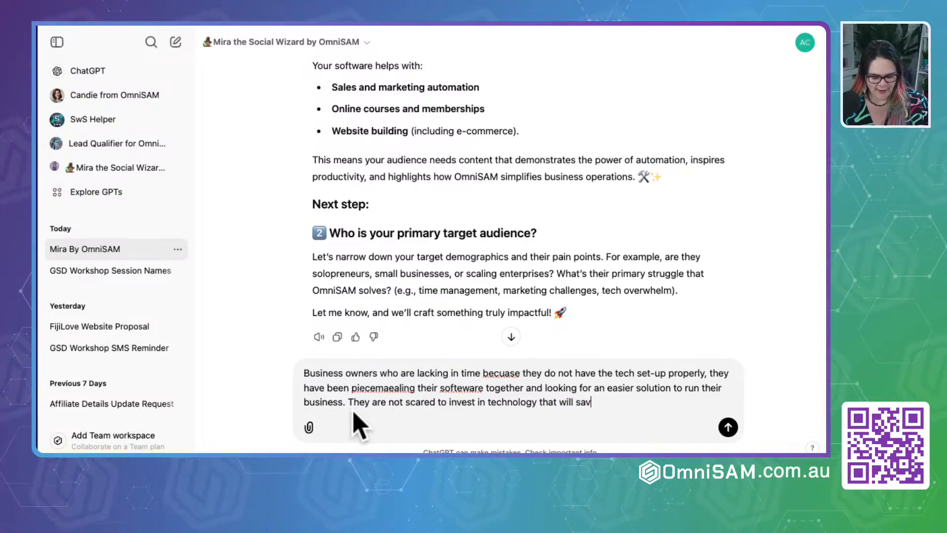
type("e them time, help t")
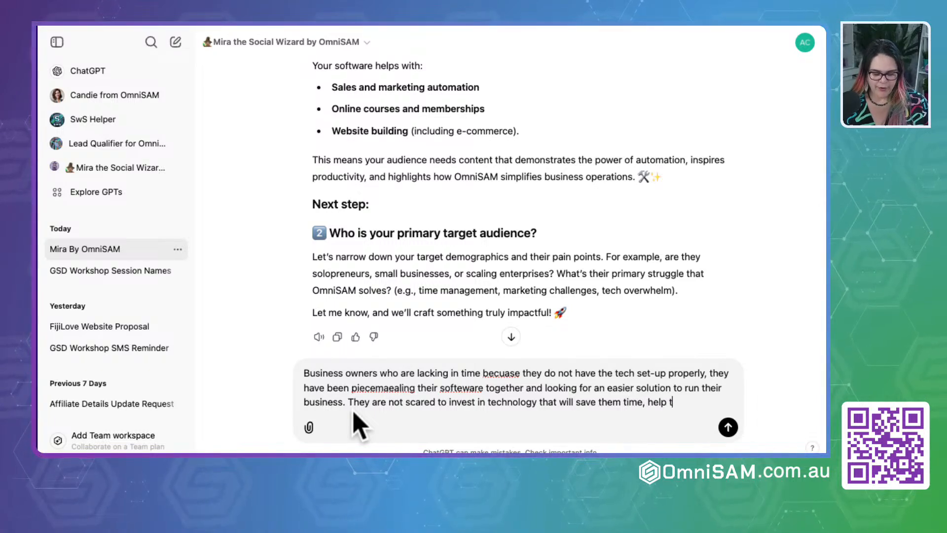
type("hem get organised and ")
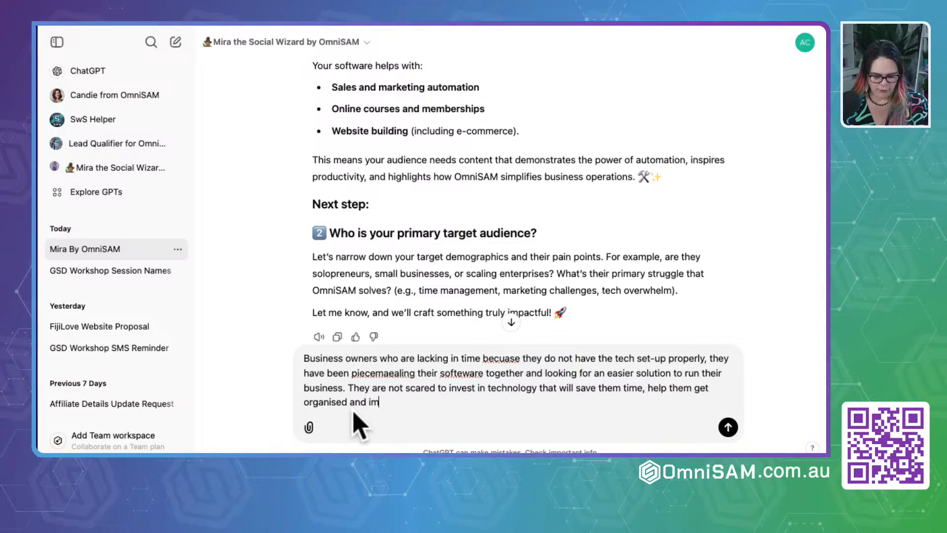
type("improver their follow-up sysmtes.")
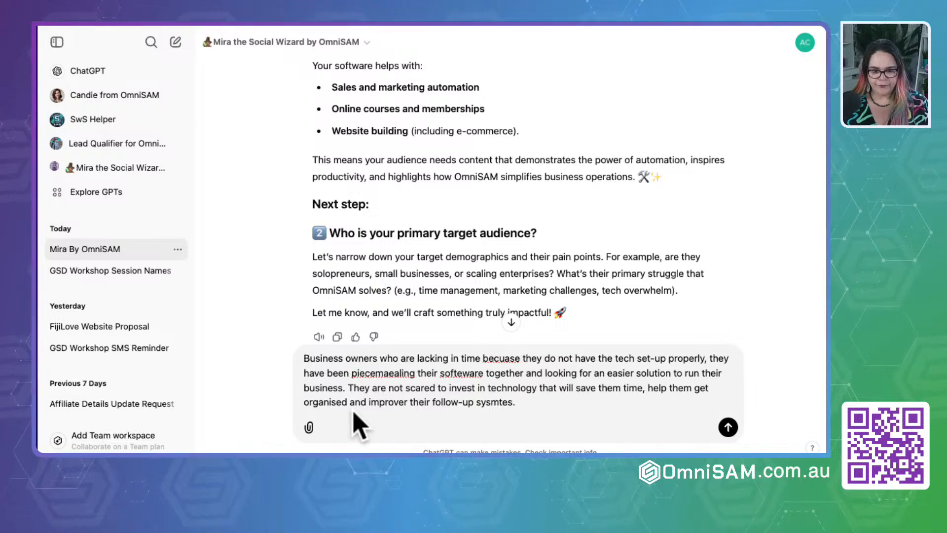
- Finish the audience answer with "that will save them time, help them get organised and improver their follow-up sysmtes." and send it to Mira
key("shift+Return")
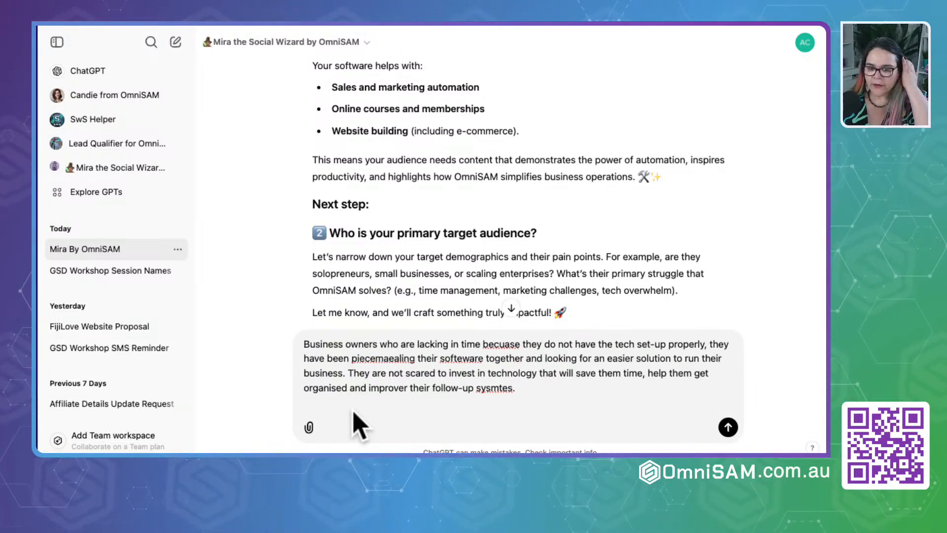
key("Return")
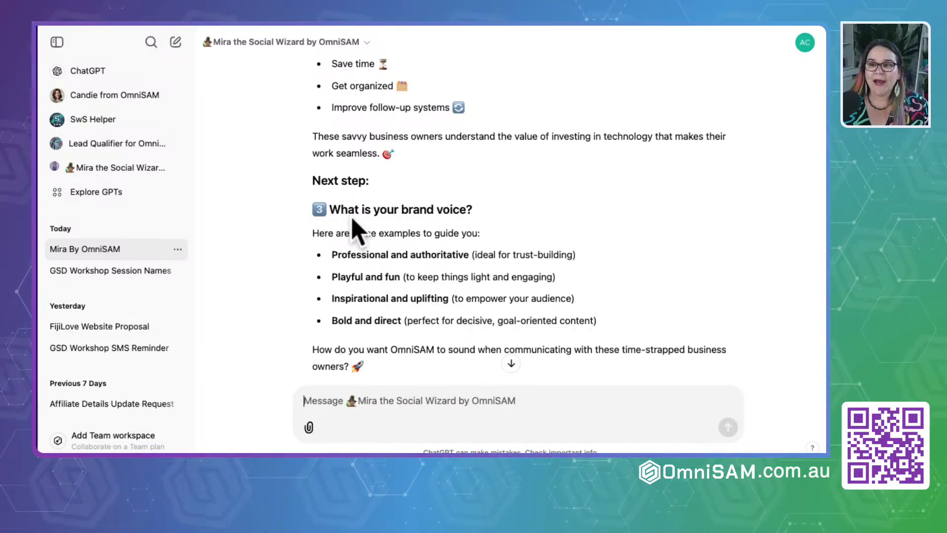
- Read Mira's brand voice question, switch to the user guide in Google Docs and copy "Playful and Fun:" from its brand voice examples
scroll(355, 252, "down", 2)
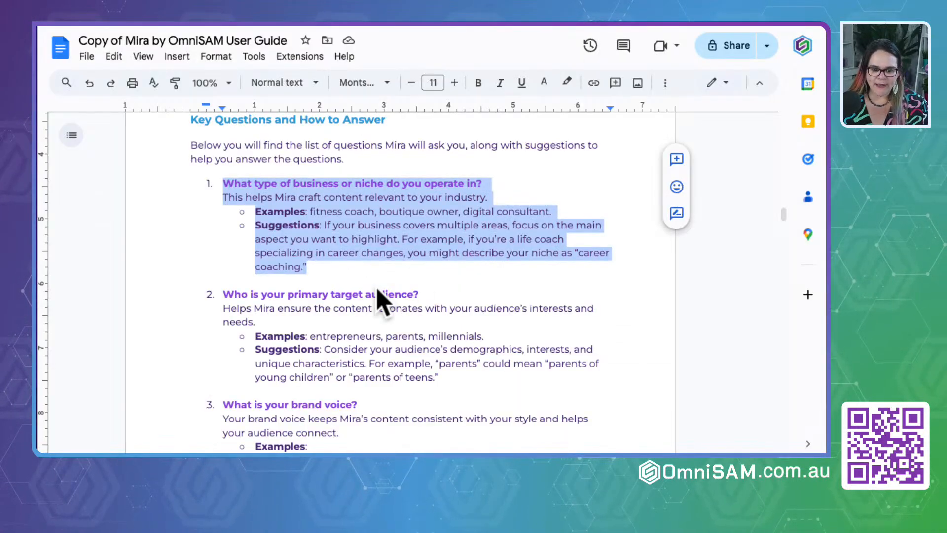
scroll(380, 296, "down", 3)
scroll(377, 288, "down", 1)
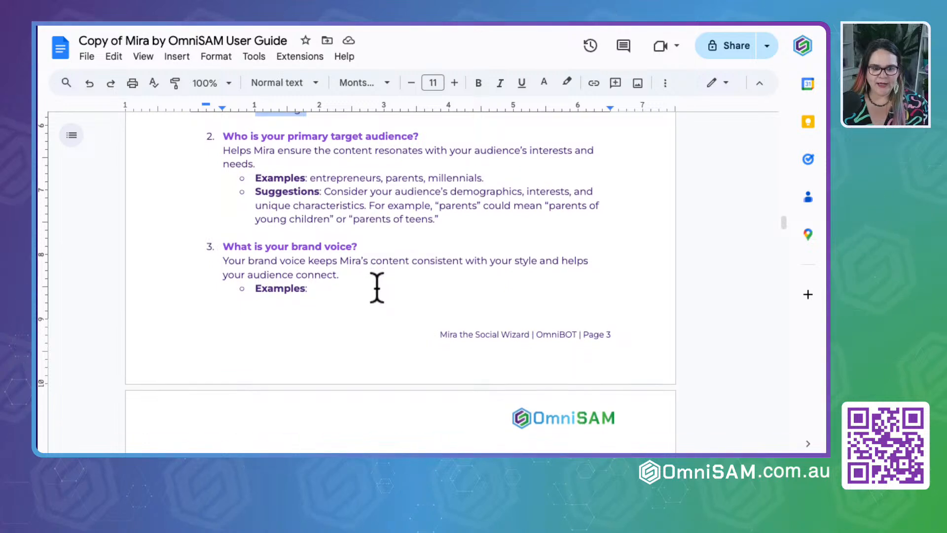
left_click_drag(223, 247, 314, 247)
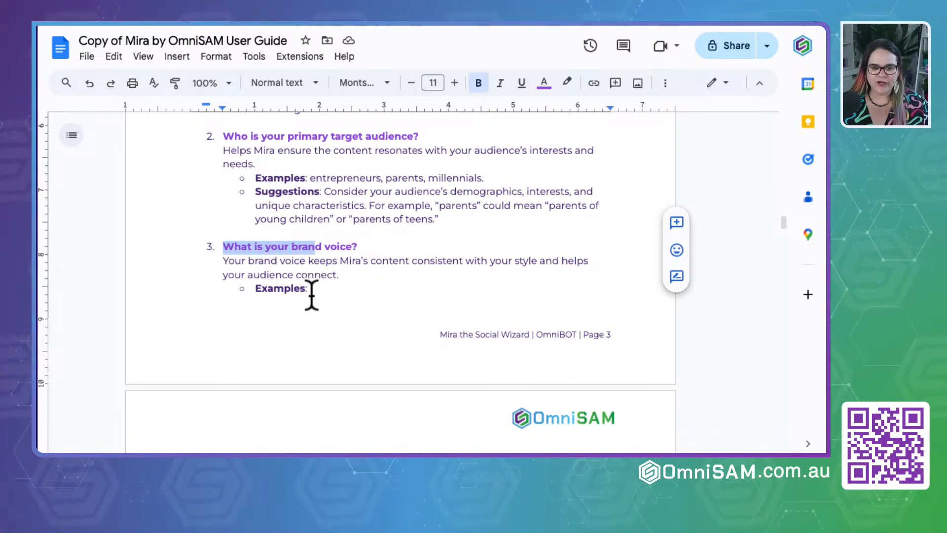
scroll(312, 295, "down", 1)
scroll(312, 295, "down", 4)
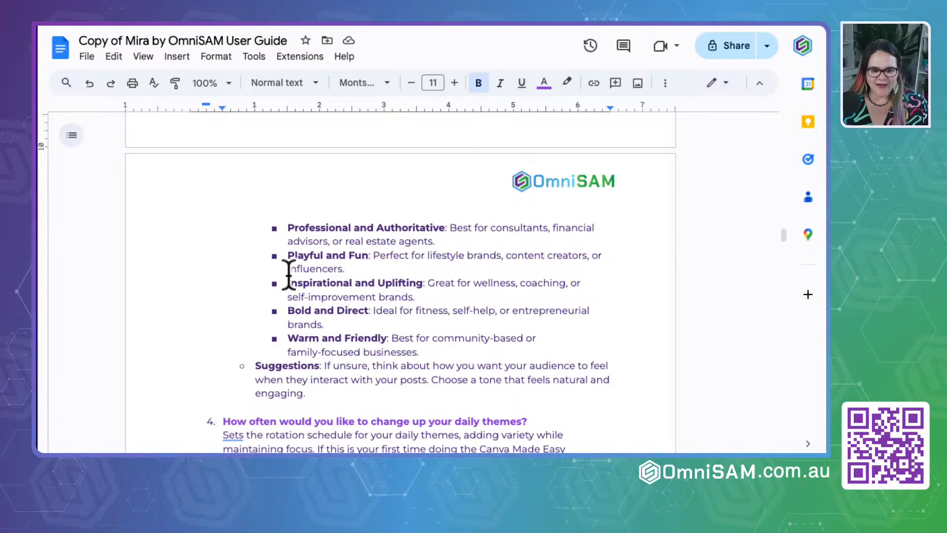
left_click_drag(286, 254, 368, 252)
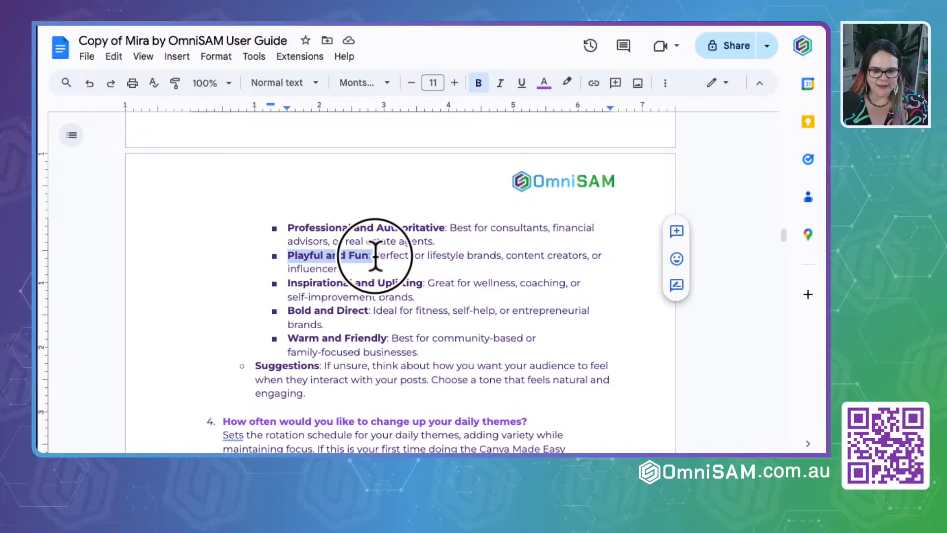
key("super+c")
- Switch back to the Mira chat in ChatGPT and begin the brand voice answer with "Playful and Fun: Quirky, inspirtational"
left_click(286, 24)
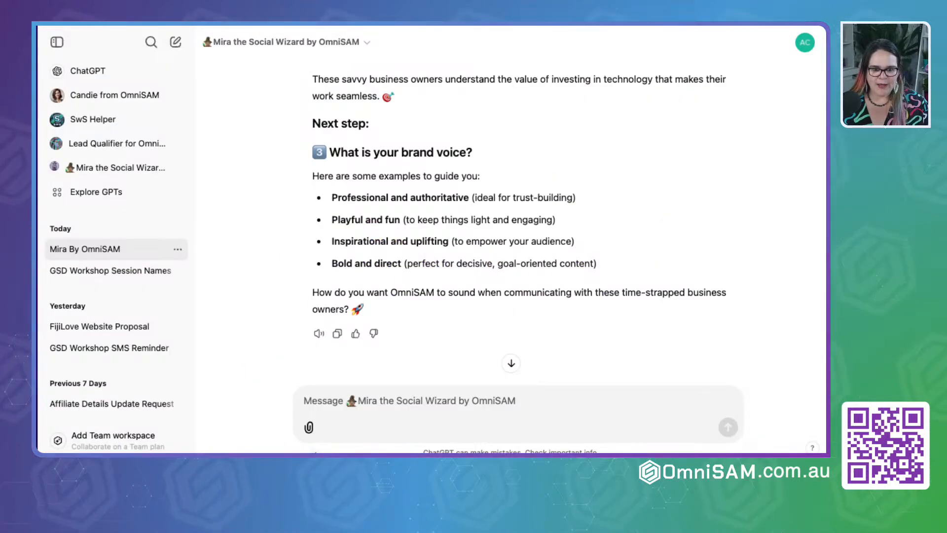
left_click(334, 421)
key("super+v")
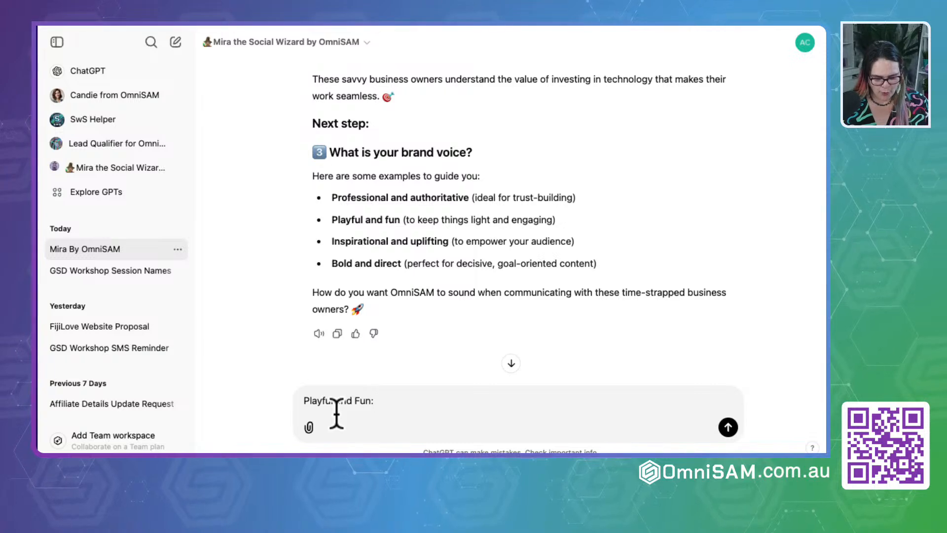
type("Quirky, ")
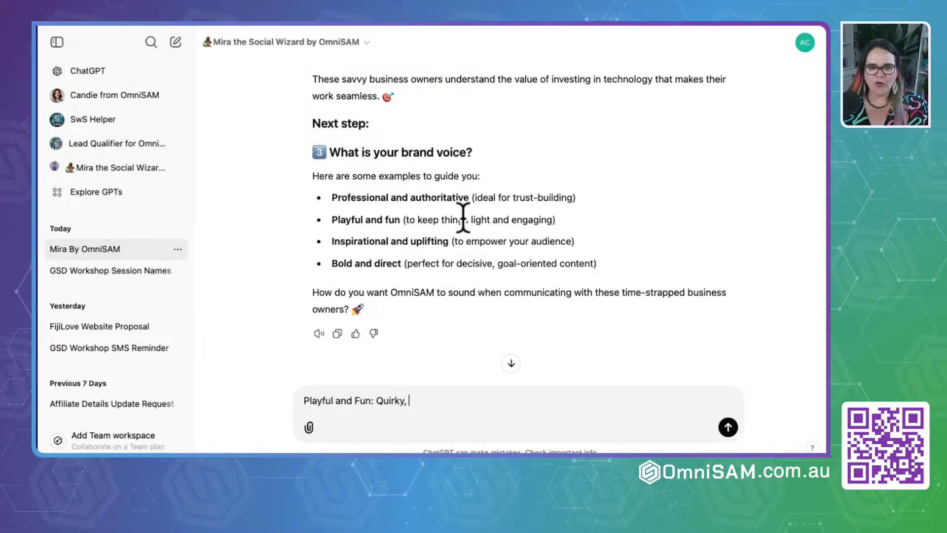
type("inspirtation")
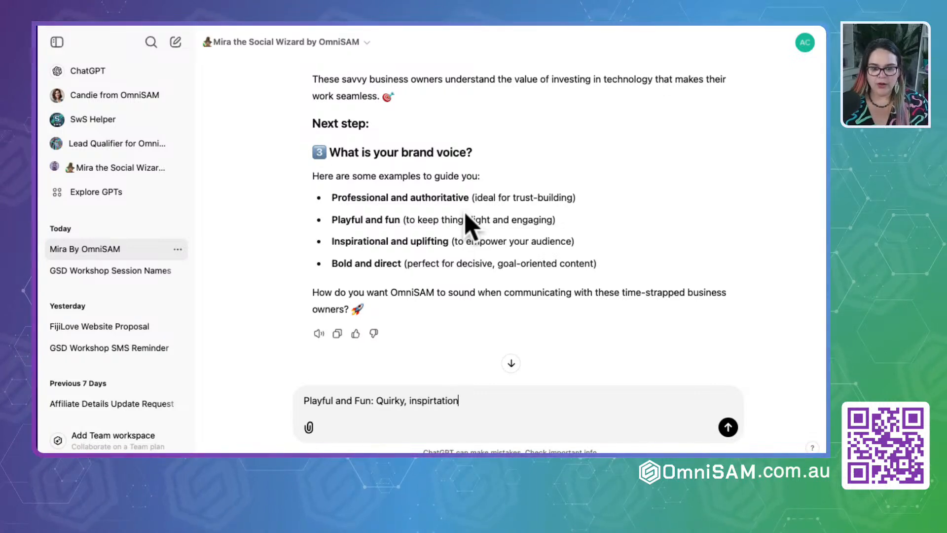
type("asl.")
key("BackSpace")
key("BackSpace")
key("BackSpace")
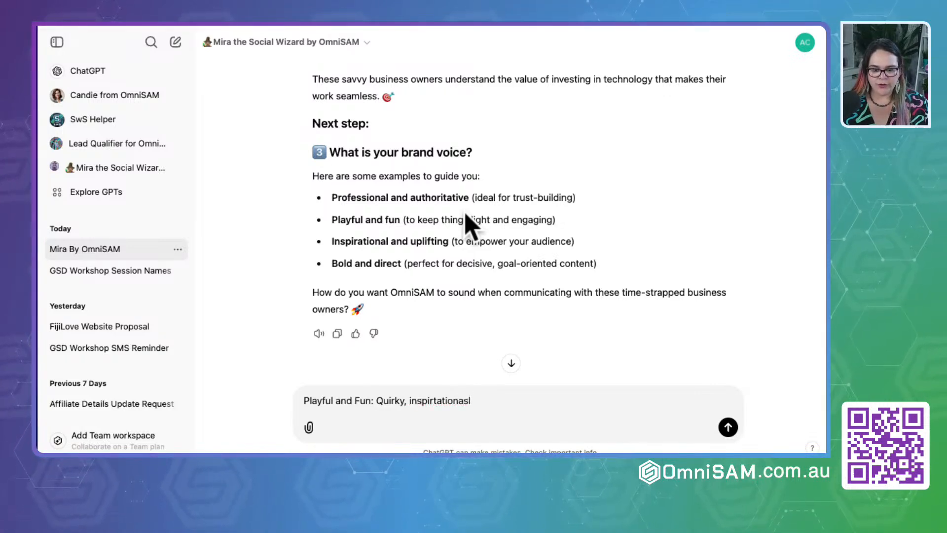
- Complete the brand voice answer with "and professional and witty" and send it to Mira
type("l ")
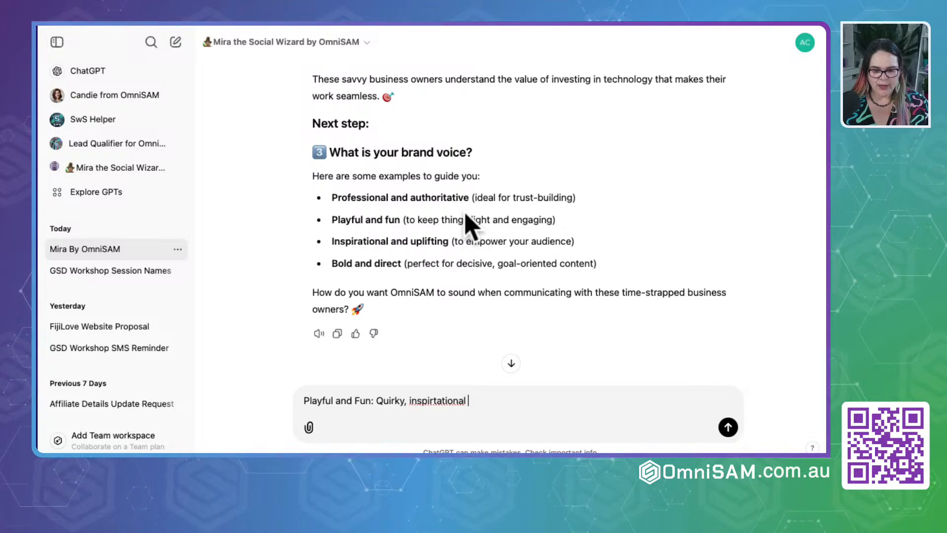
type("and professional")
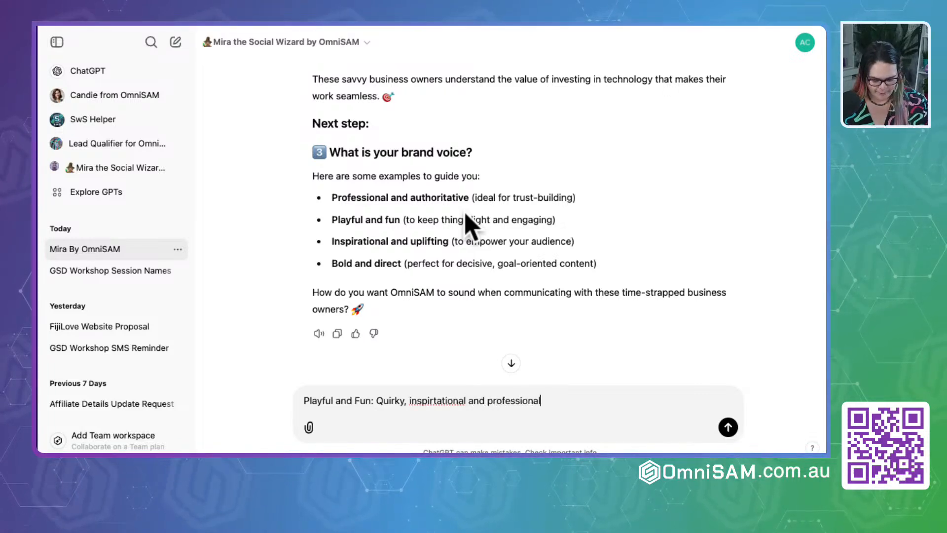
type(" and witty")
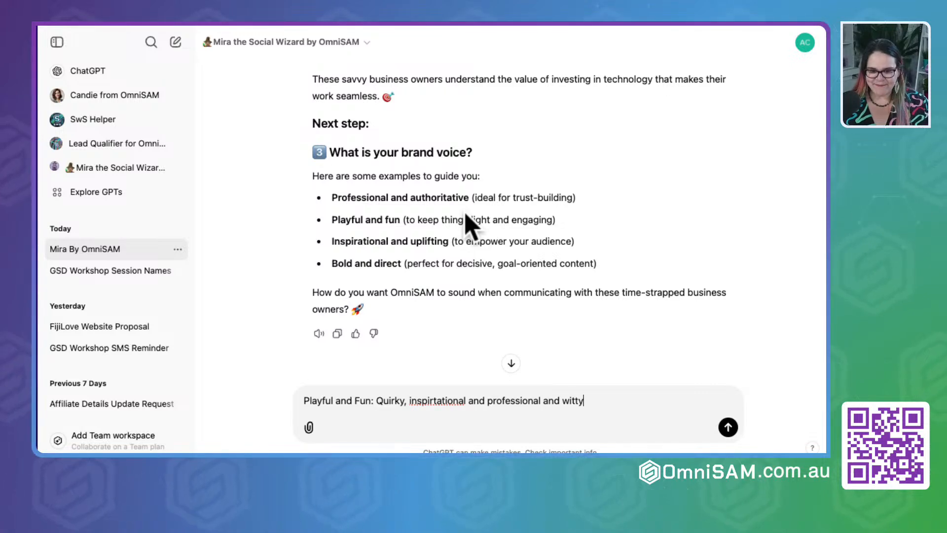
key("Return")
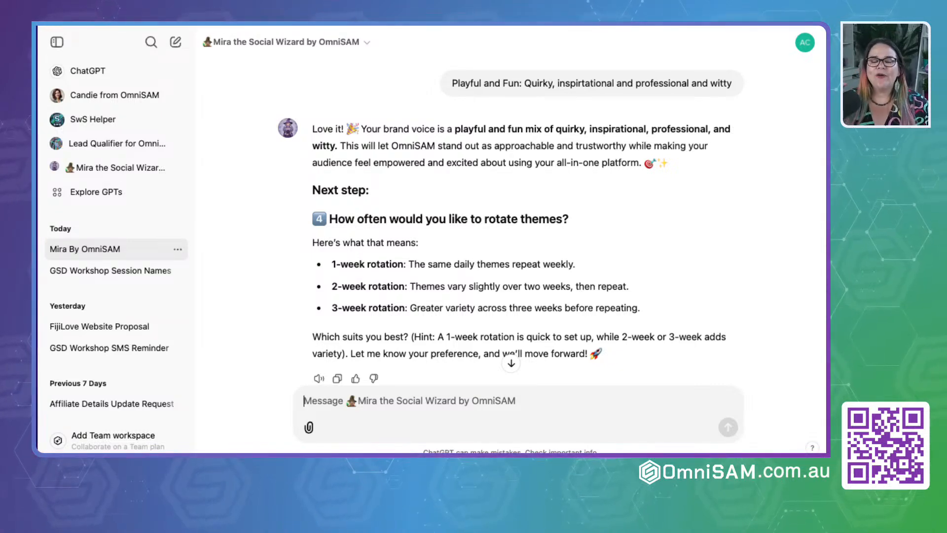
- Answer Mira's theme rotation question with "1 week", send it and highlight the hint about the 1-week rotation
type("1 week")
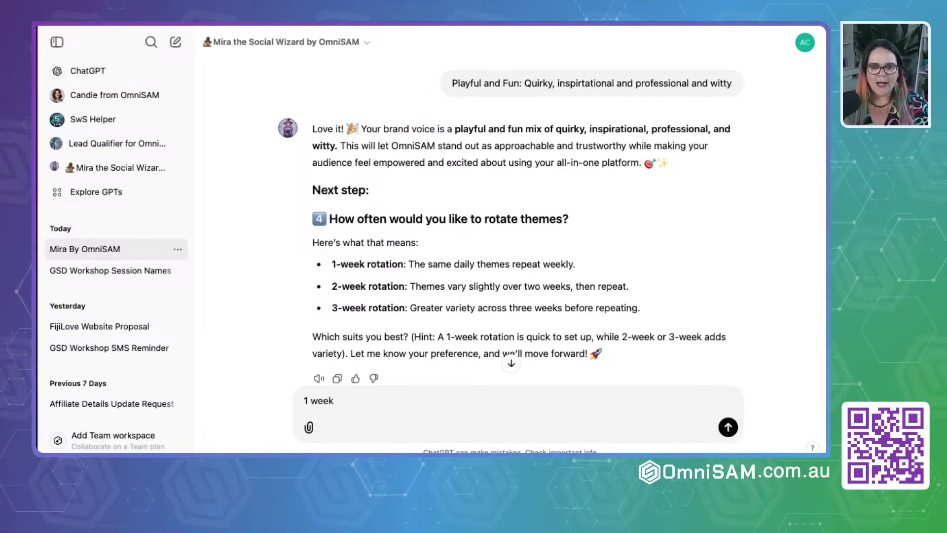
key("Return")
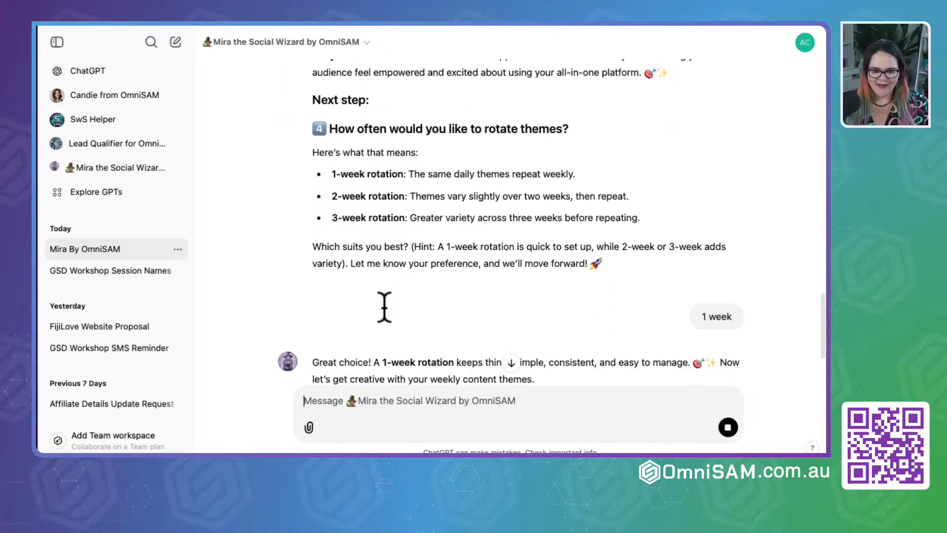
left_click_drag(412, 234, 593, 232)
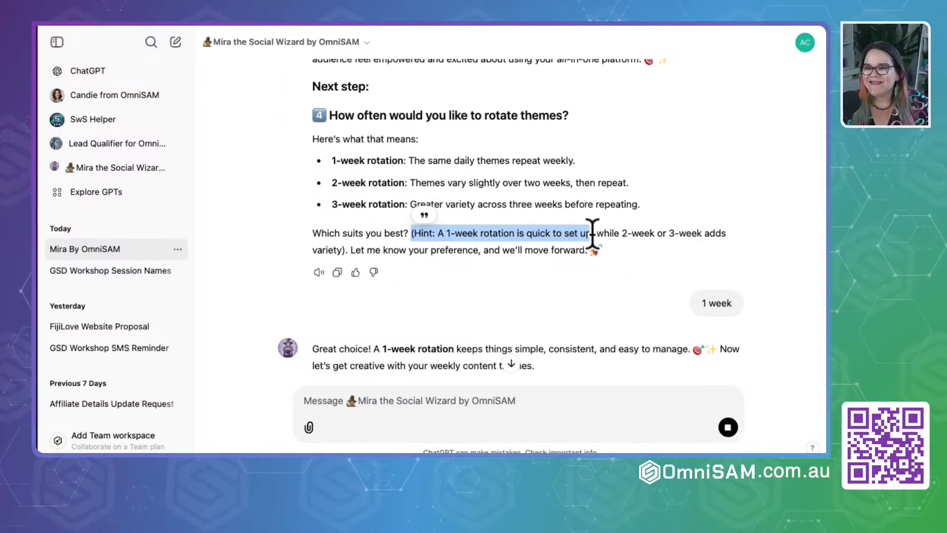
- Review Mira's suggested daily themes and send the request "Mira give me some examples"
scroll(444, 247, "down", 3)
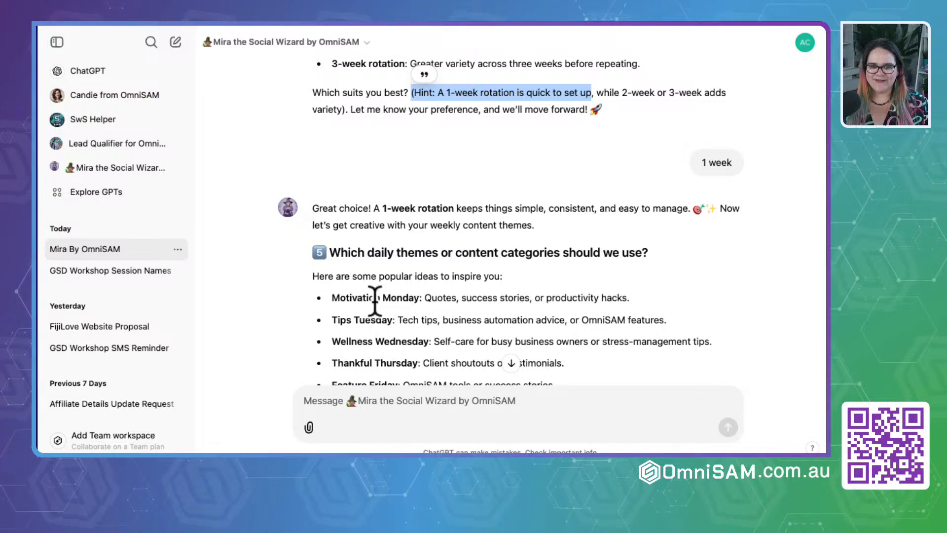
scroll(375, 299, "down", 3)
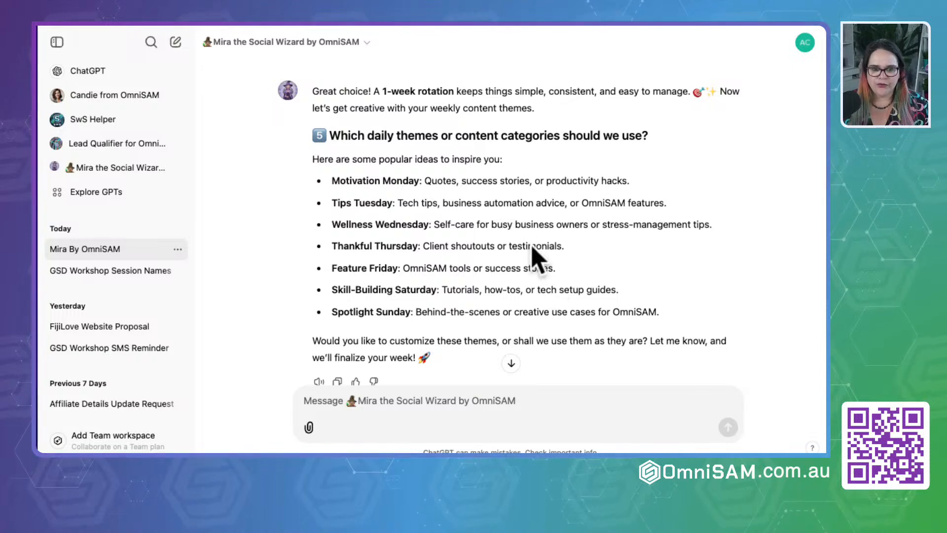
scroll(516, 216, "down", 1)
left_click_drag(313, 111, 673, 269)
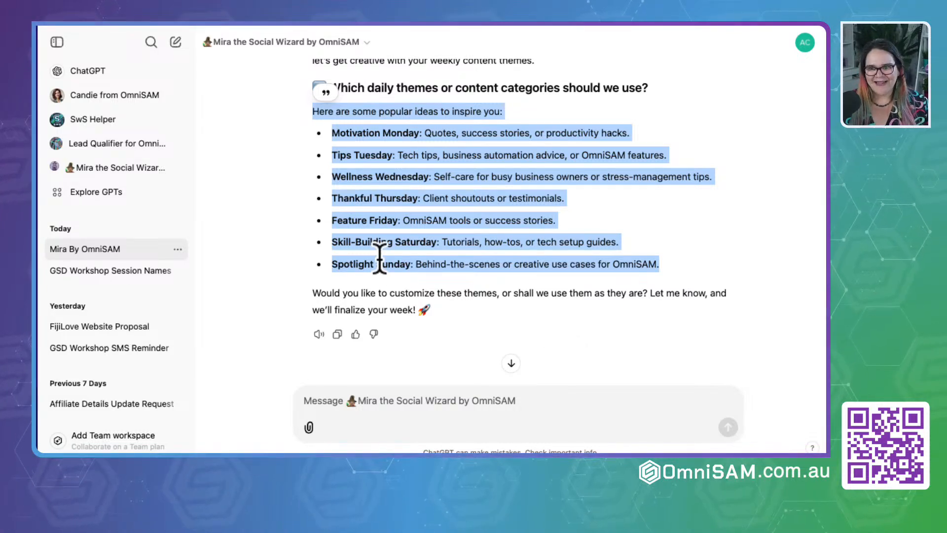
left_click(339, 404)
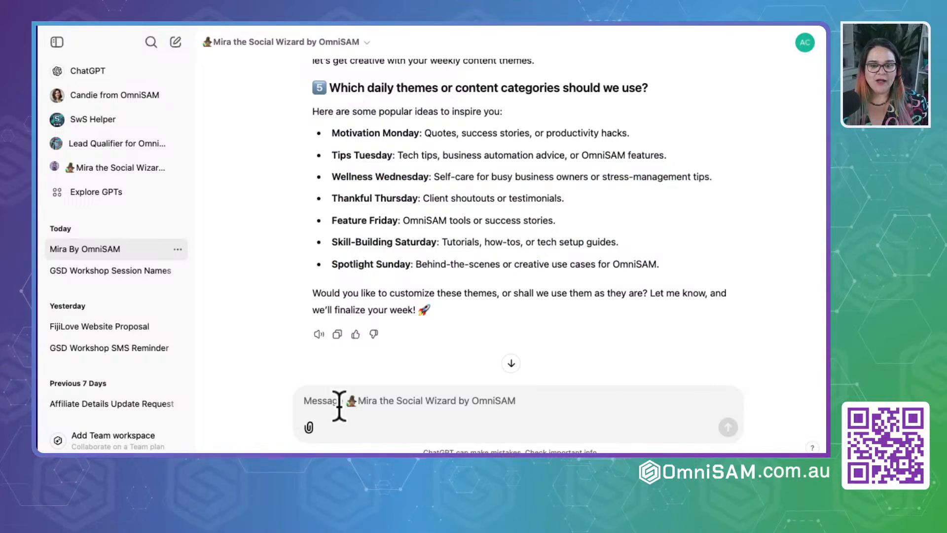
type("M")
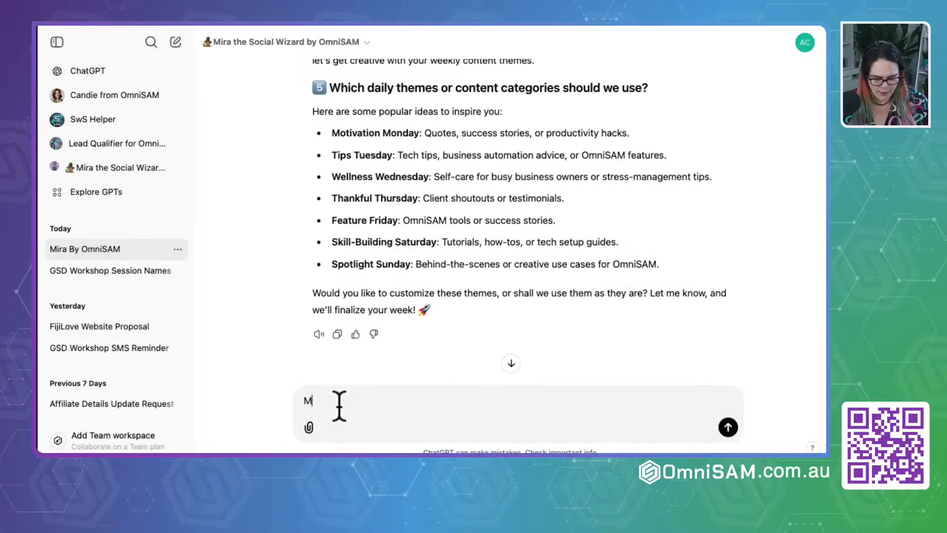
type("ira give me som")
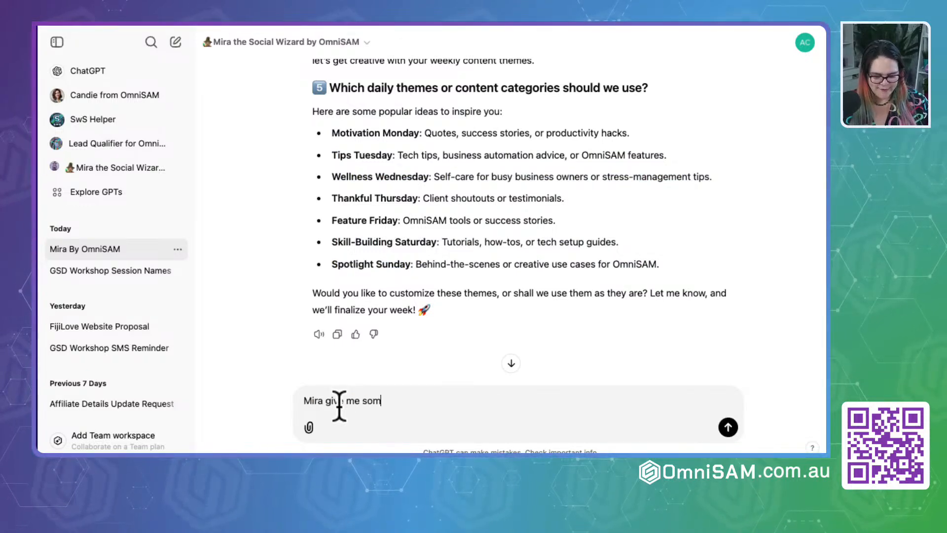
type("e explam,e")
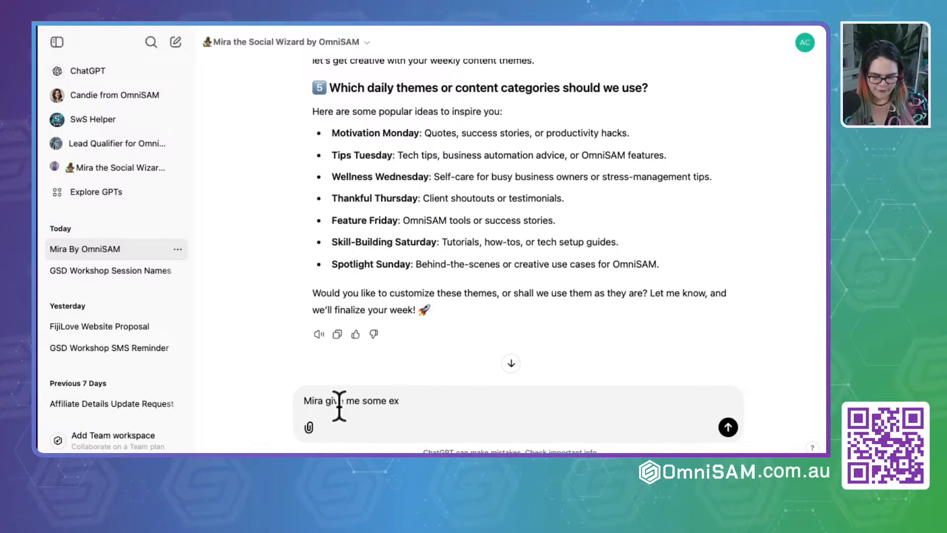
type("amples")
key("Return")
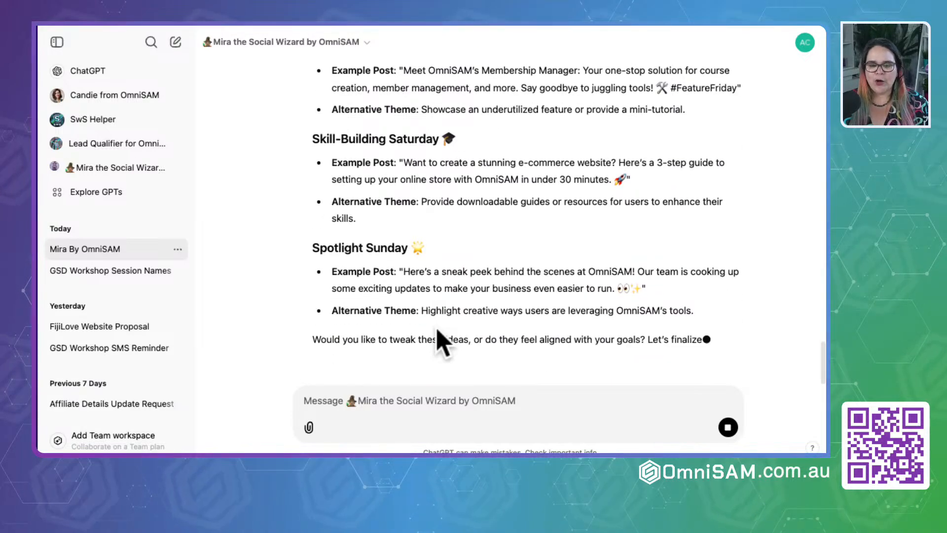
- Review the example posts for each daily theme and send Mira the request "give me more options for wendnesday"
scroll(437, 328, "up", 15)
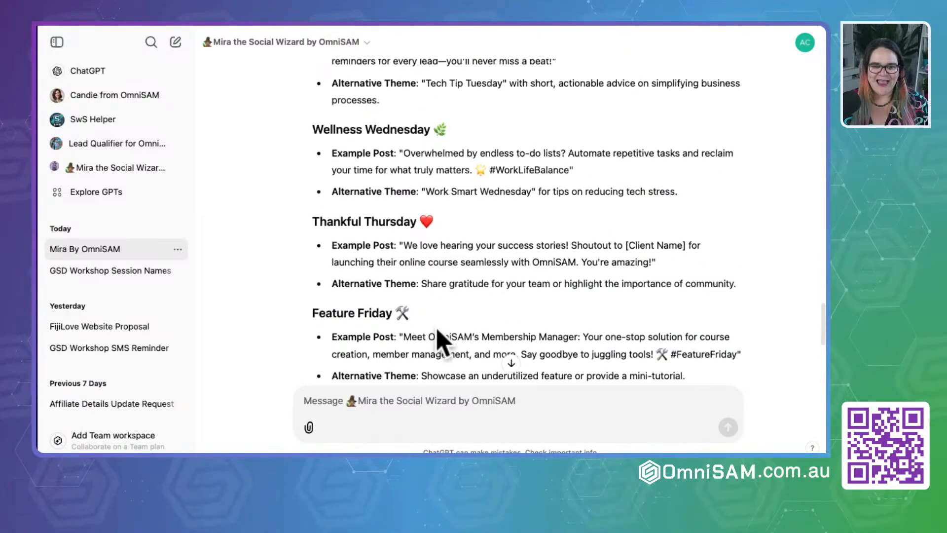
scroll(437, 328, "down", 5)
scroll(438, 328, "up", 3)
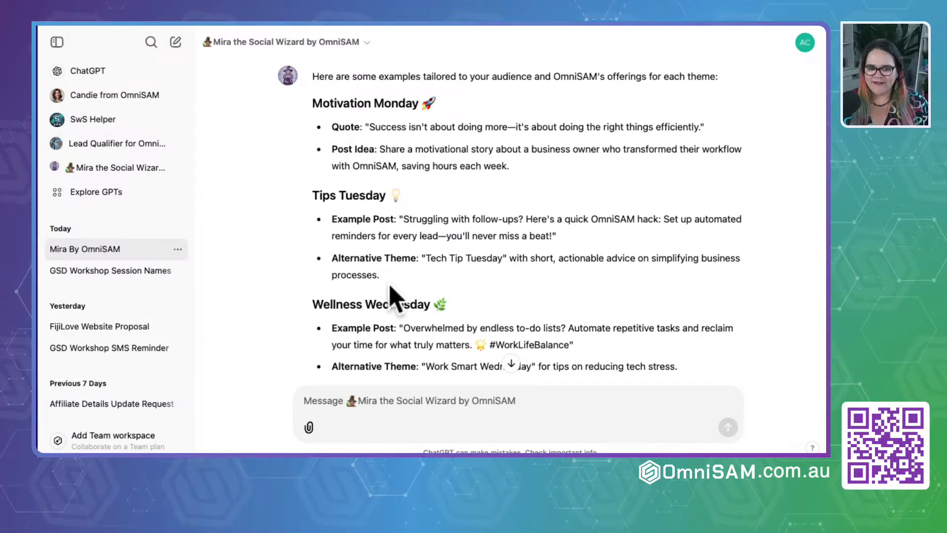
scroll(390, 296, "down", 3)
double_click(337, 131)
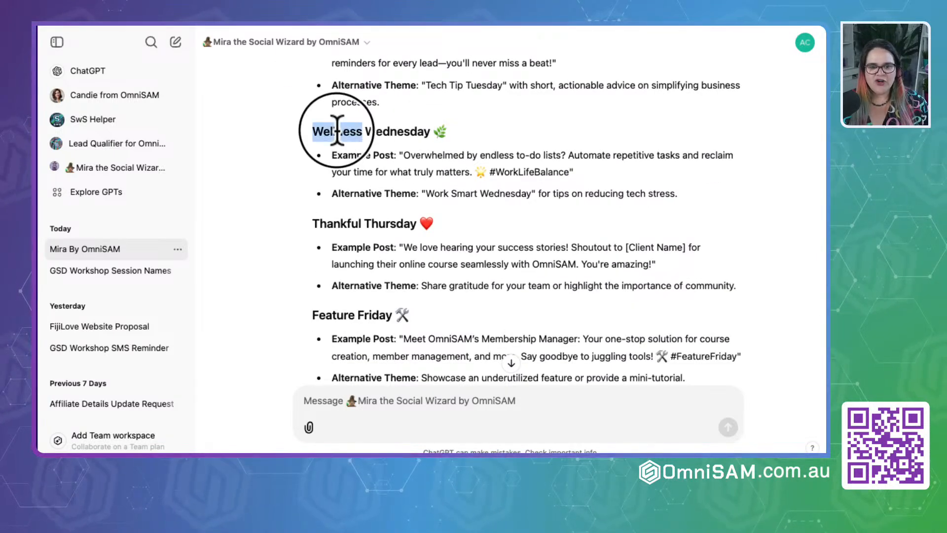
left_click(345, 401)
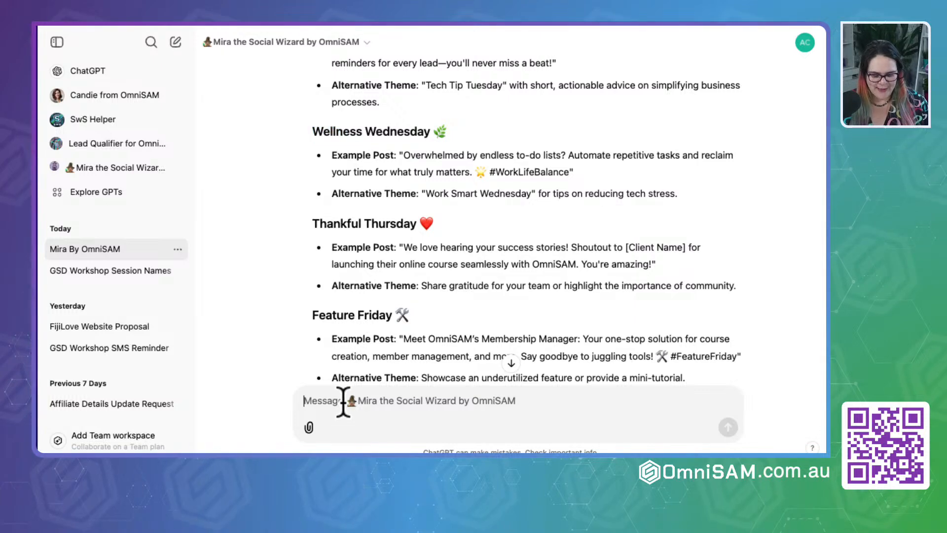
type("give me more")
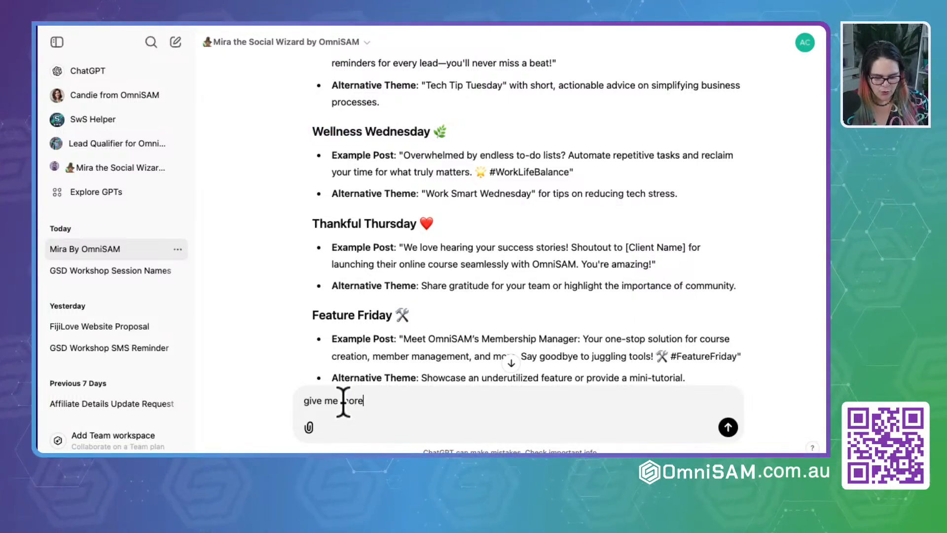
type(" options for we")
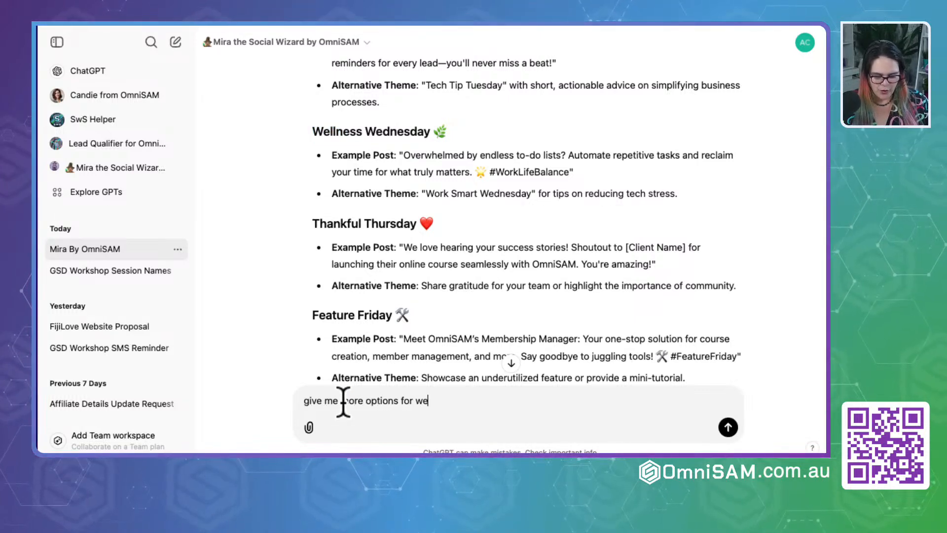
type("ndnesday")
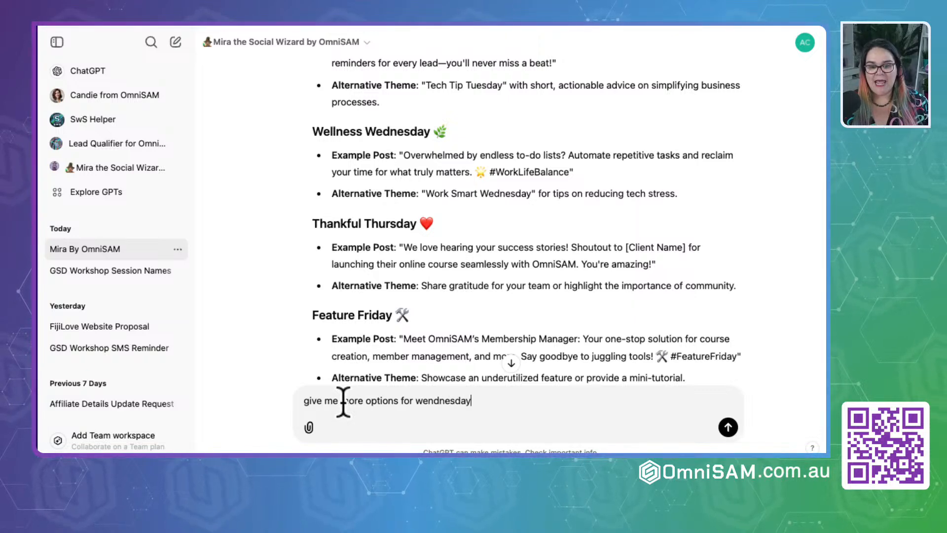
key("Return")
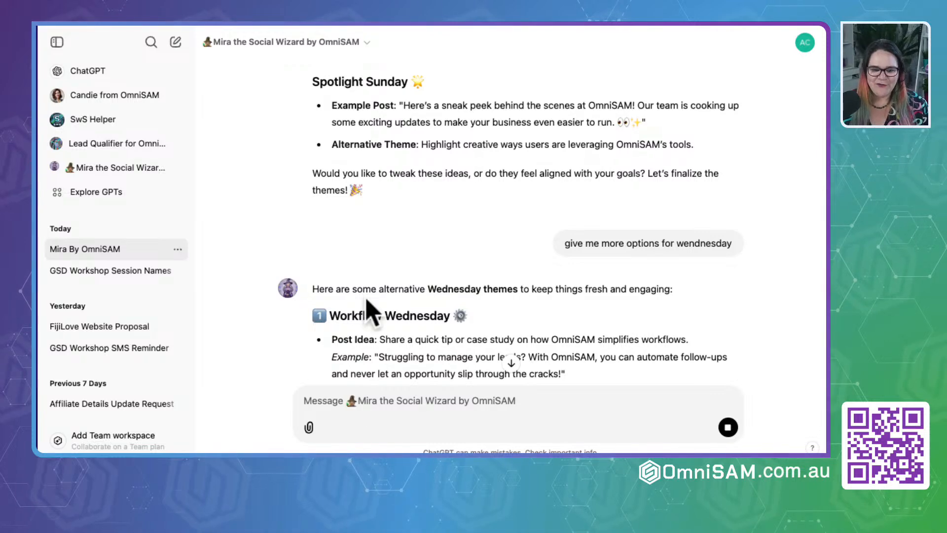
- Copy the "Workflow Wednesday" heading from Mira's alternatives and start the reply with "Love Workflow Wednesday" on its own line
left_click_drag(329, 317, 450, 319)
key("super+c")
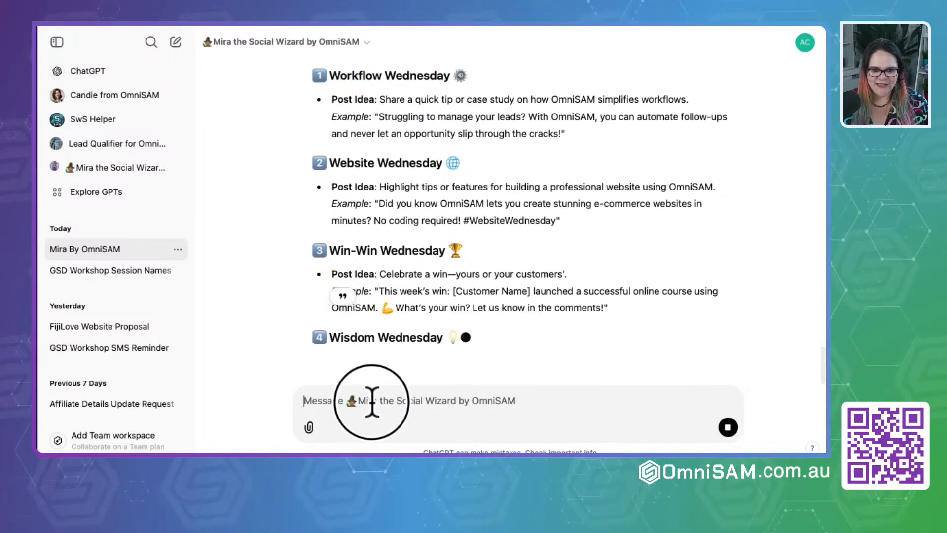
left_click(372, 402)
type("Love")
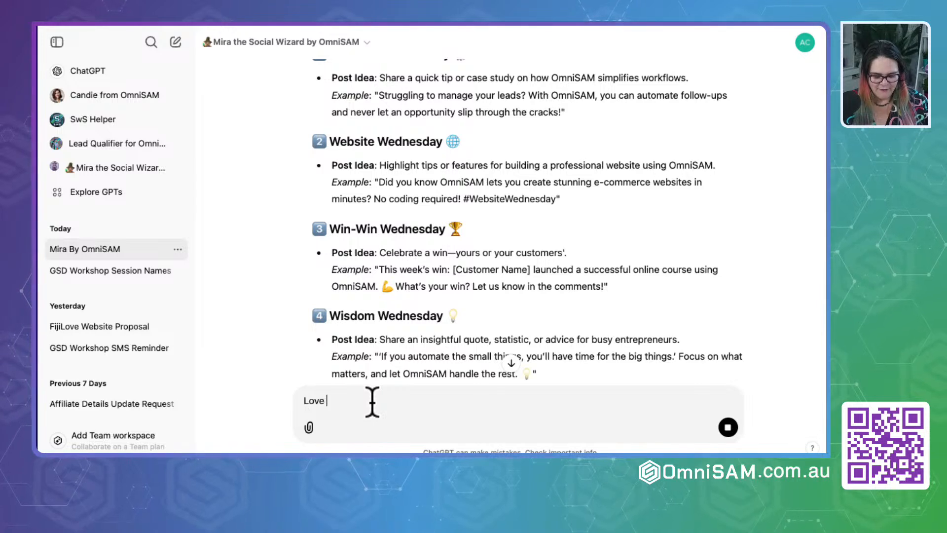
key("super+v")
key("shift+Return")
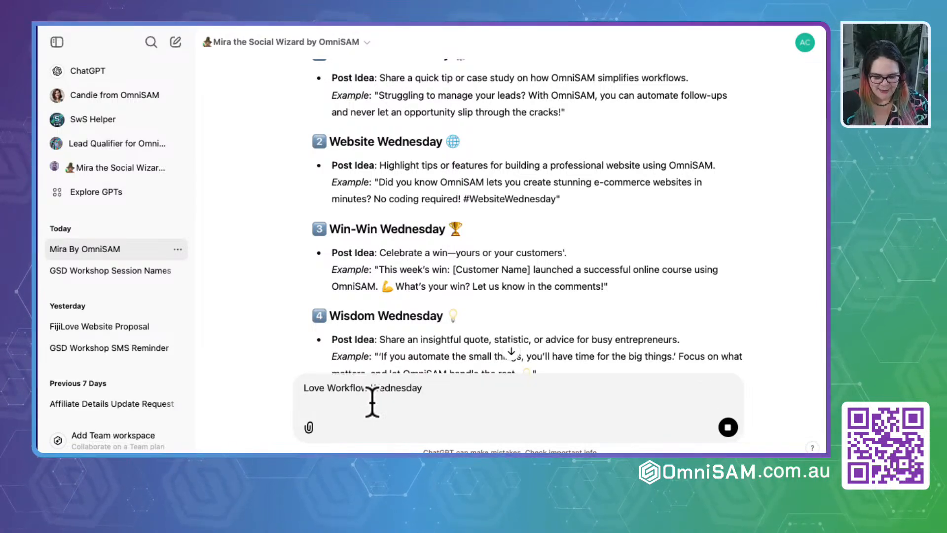
- Add a second line to the reply reading "I like Motivation Monday", copying the theme name from Mira's earlier examples
type("I lik")
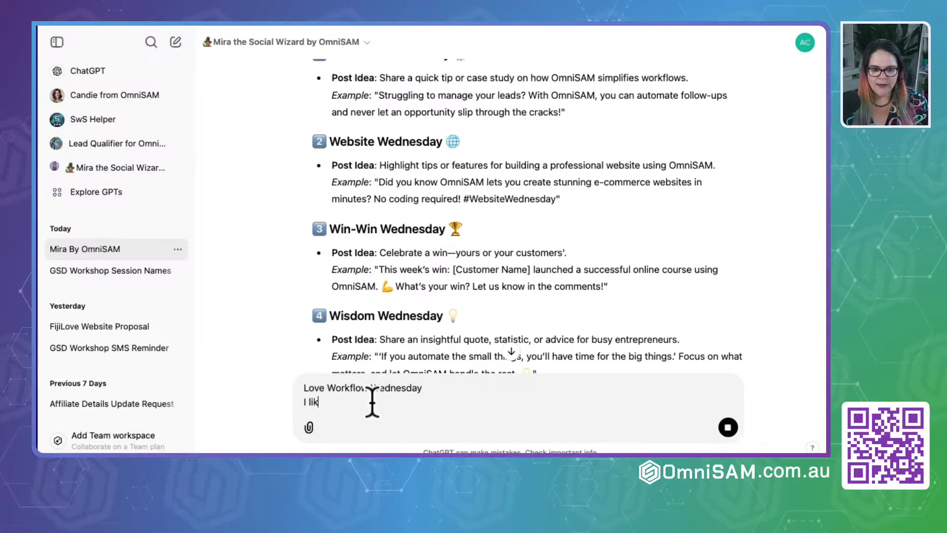
type("e")
scroll(399, 232, "up", 15)
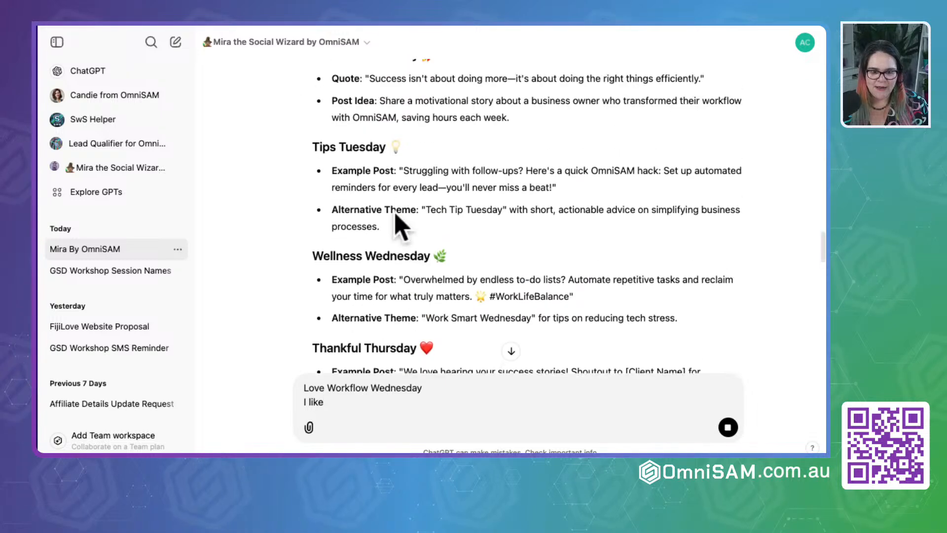
scroll(398, 226, "up", 5)
left_click_drag(314, 220, 419, 218)
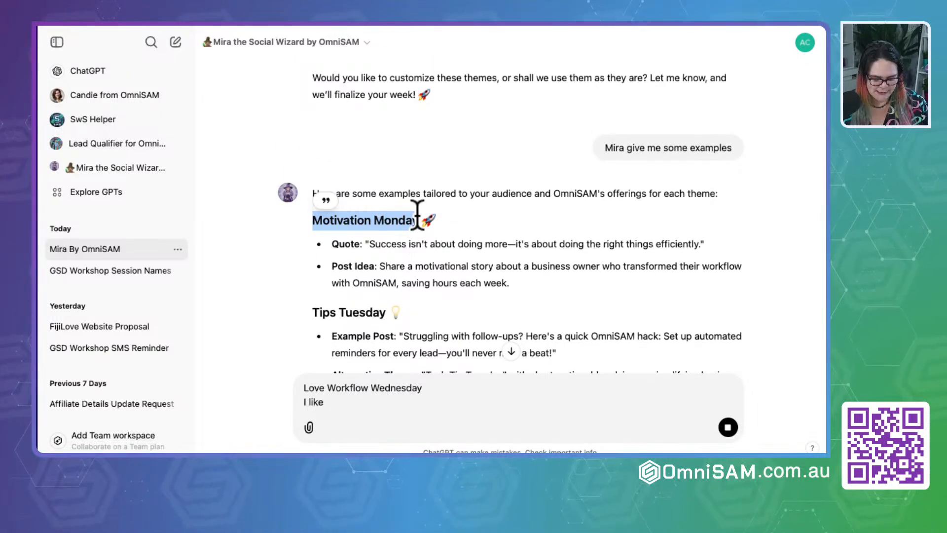
left_click(346, 413)
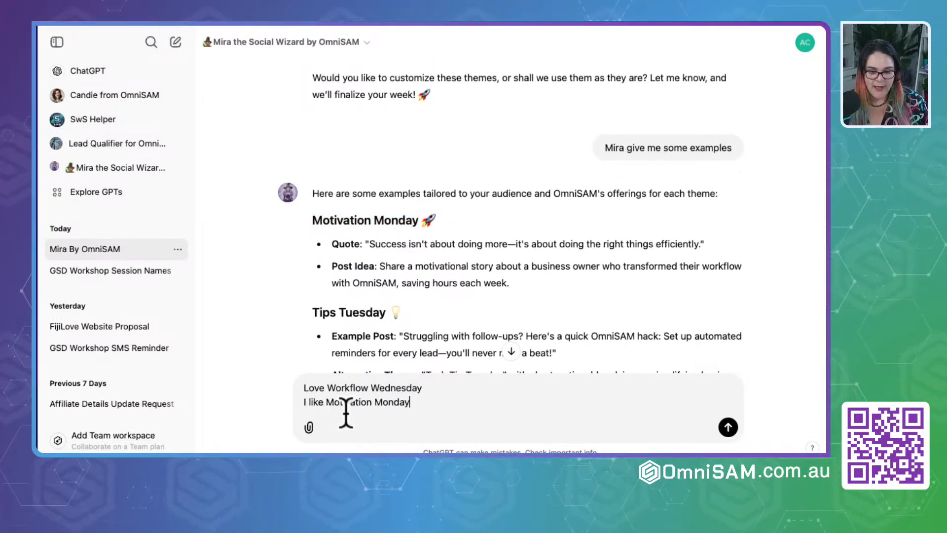
- Add ", Tips Tuesday" to the reply's second line, copying the theme name from Mira's examples
scroll(377, 311, "down", 1)
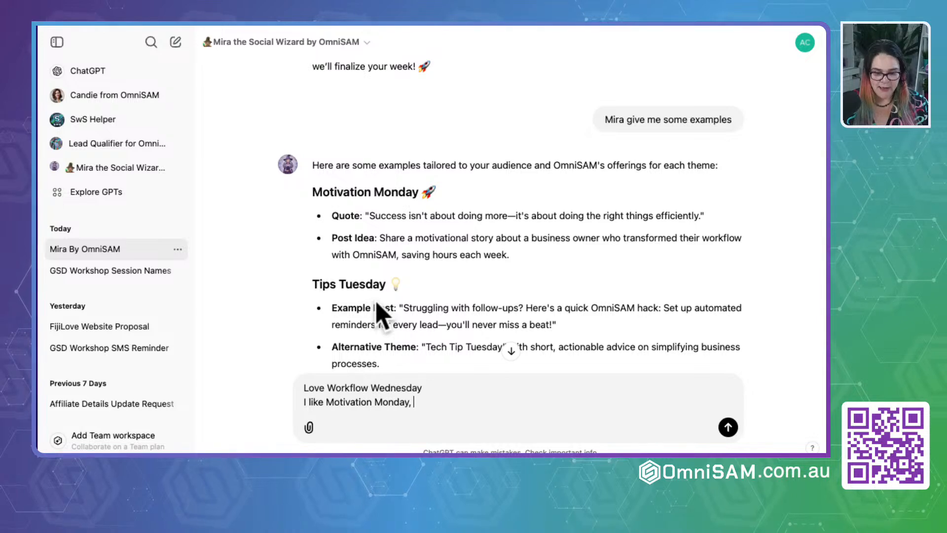
left_click_drag(313, 284, 380, 285)
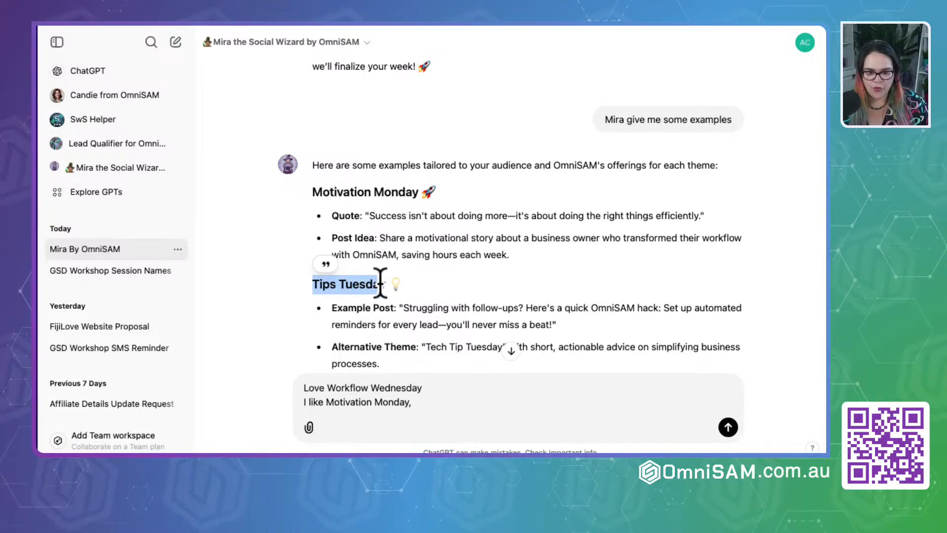
left_click(380, 286)
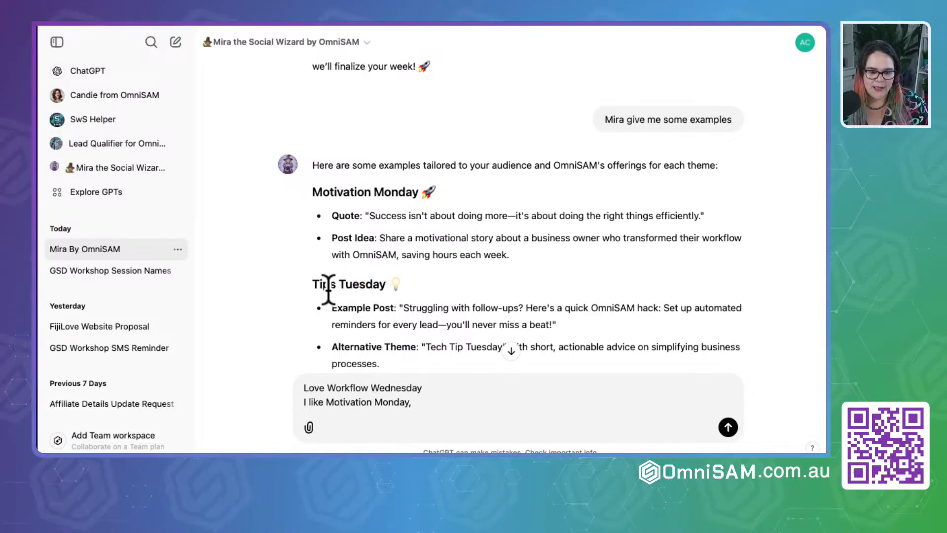
left_click_drag(313, 285, 386, 276)
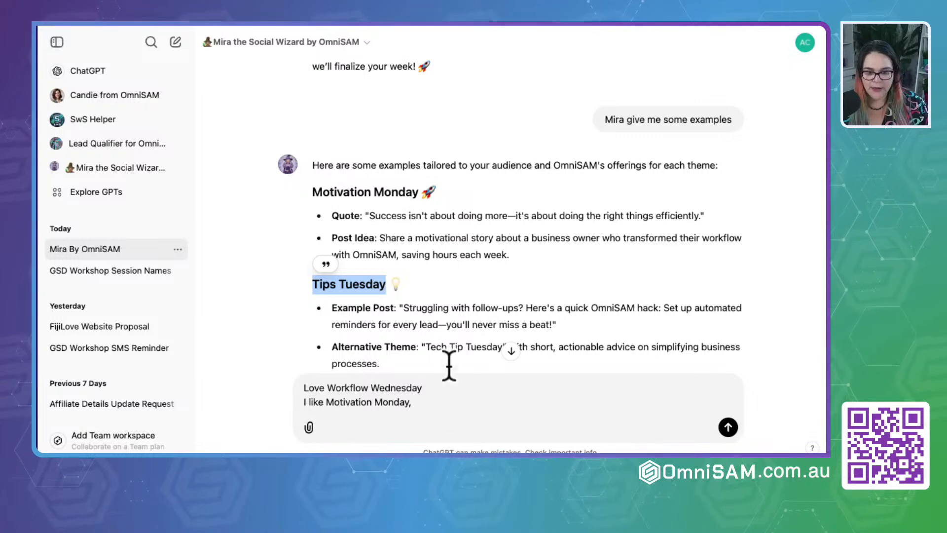
left_click(429, 407)
scroll(437, 296, "down", 6)
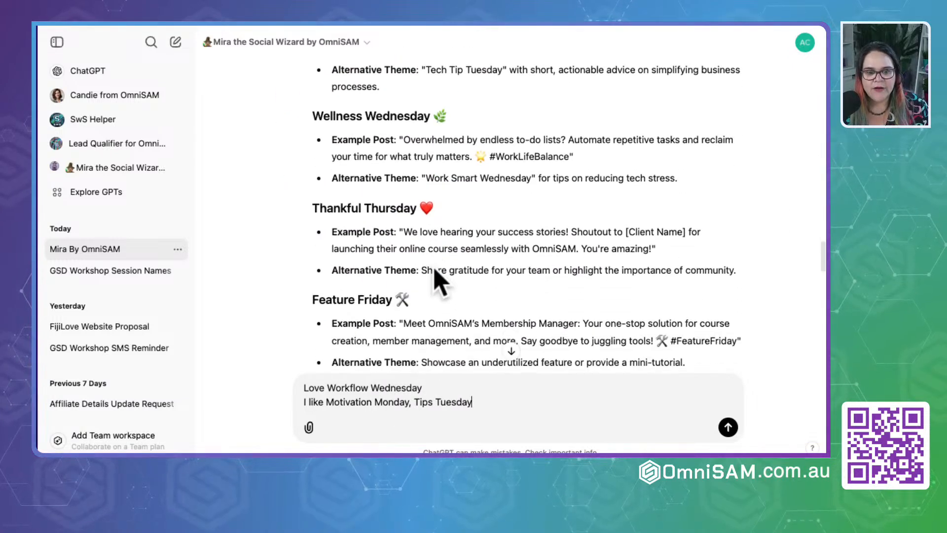
left_click_drag(313, 208, 422, 212)
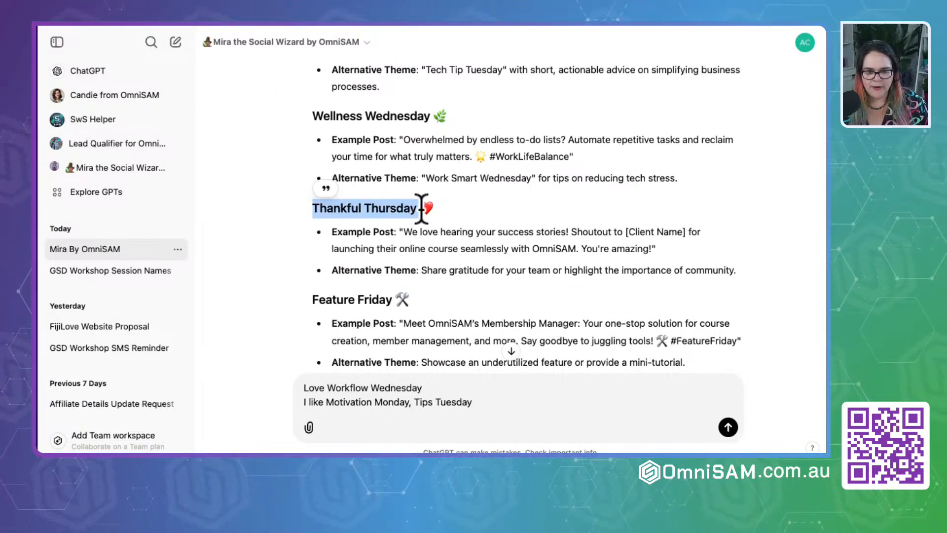
left_click(482, 402)
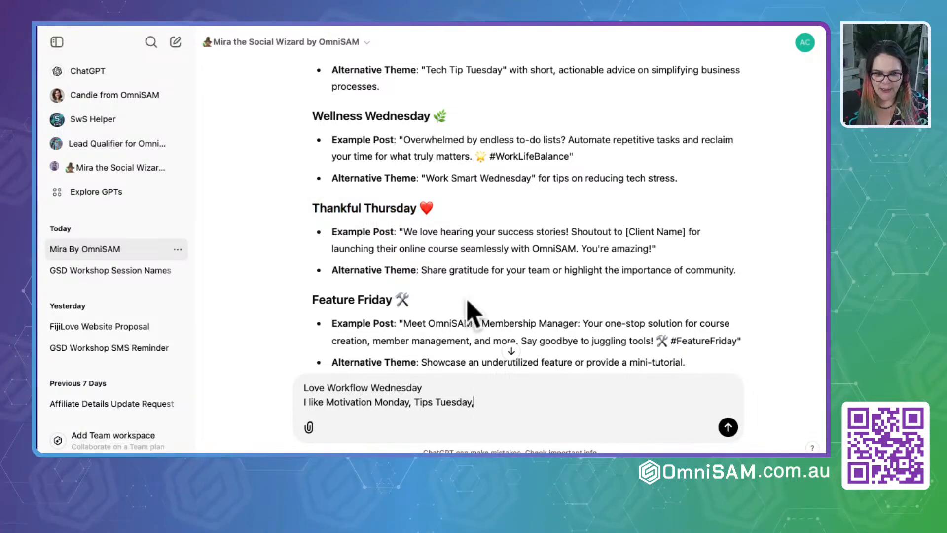
- Look through Mira's remaining daily examples and extend the list of liked themes with "Skill building saturday,"
scroll(482, 229, "down", 3)
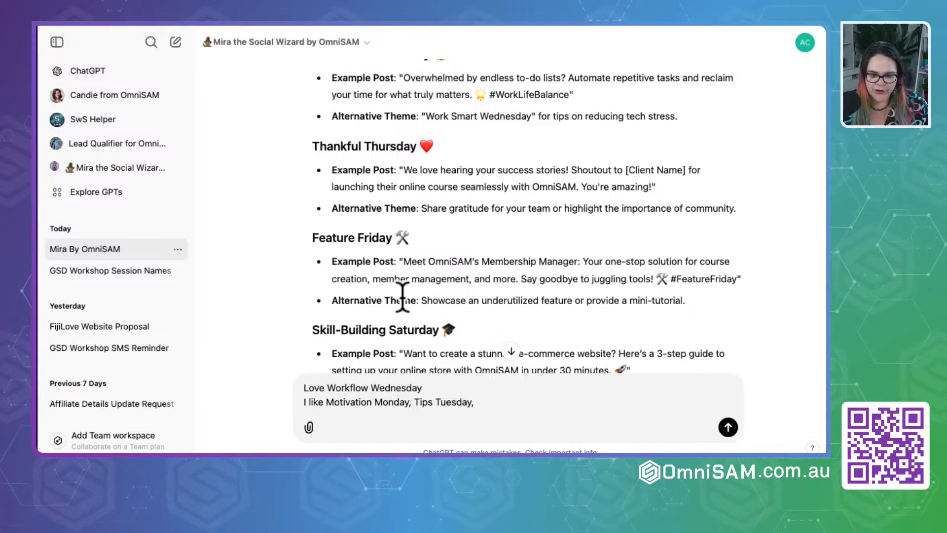
scroll(403, 296, "down", 3)
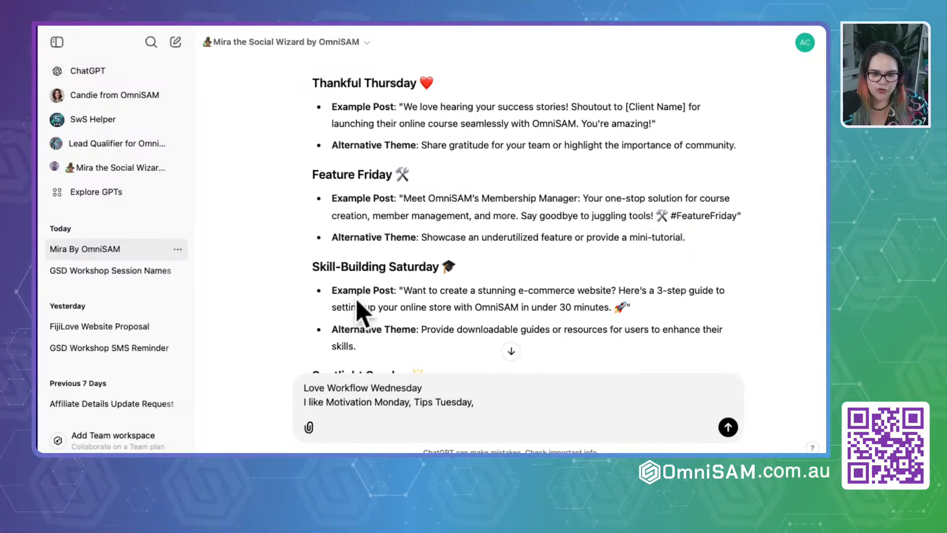
scroll(359, 310, "down", 3)
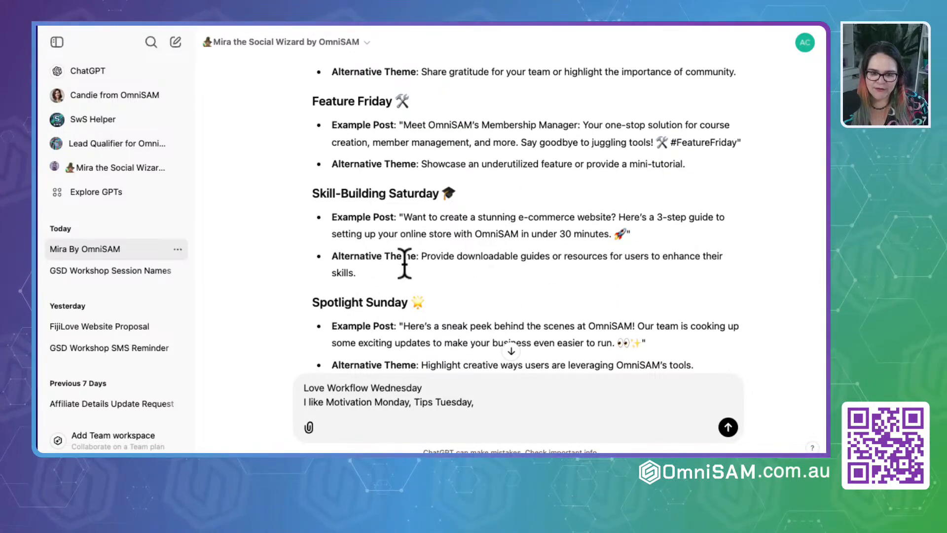
scroll(385, 306, "down", 3)
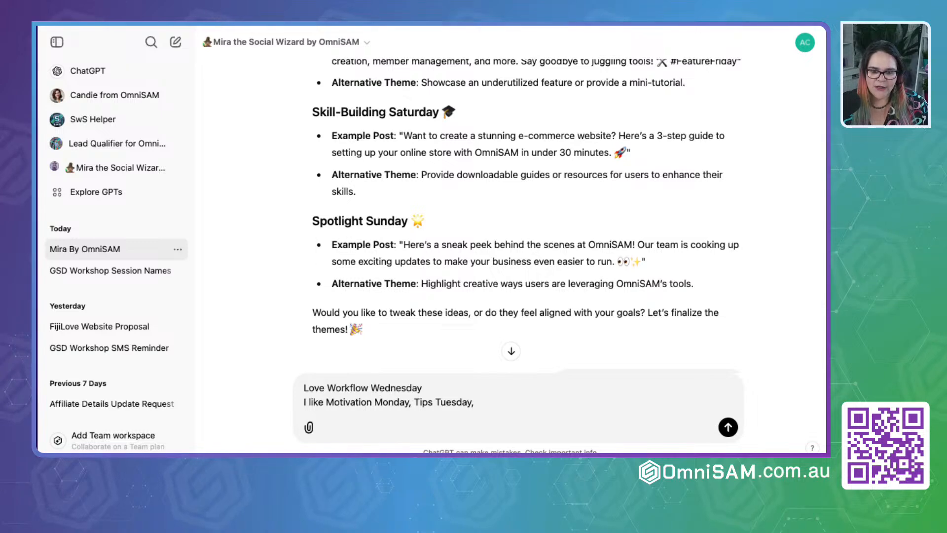
key("shift+Return")
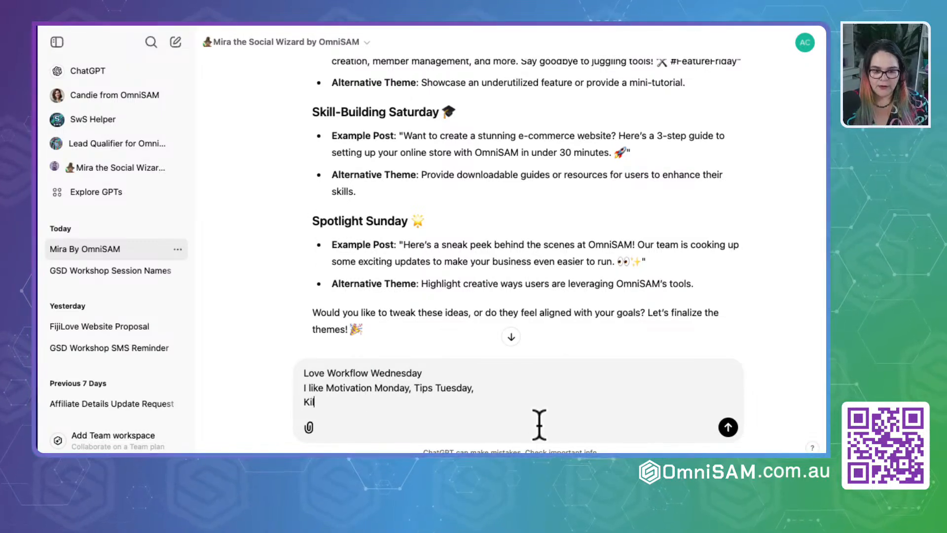
key("BackSpace")
key("BackSpace")
key("BackSpace")
key("BackSpace")
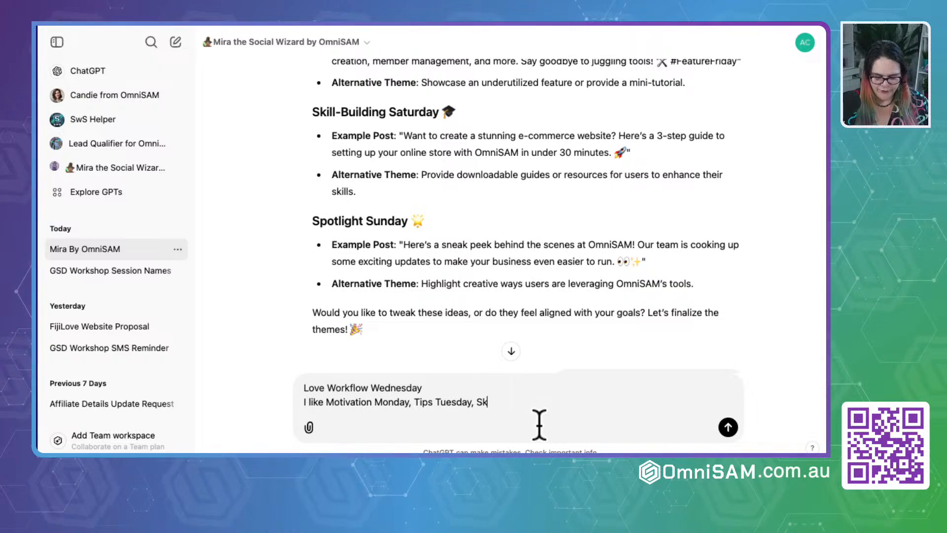
type("Skill building ")
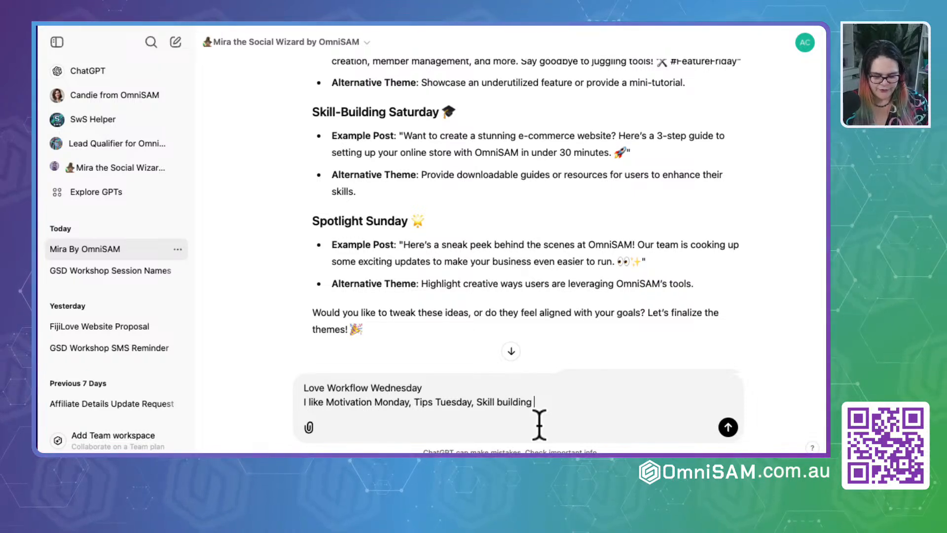
type("saturday")
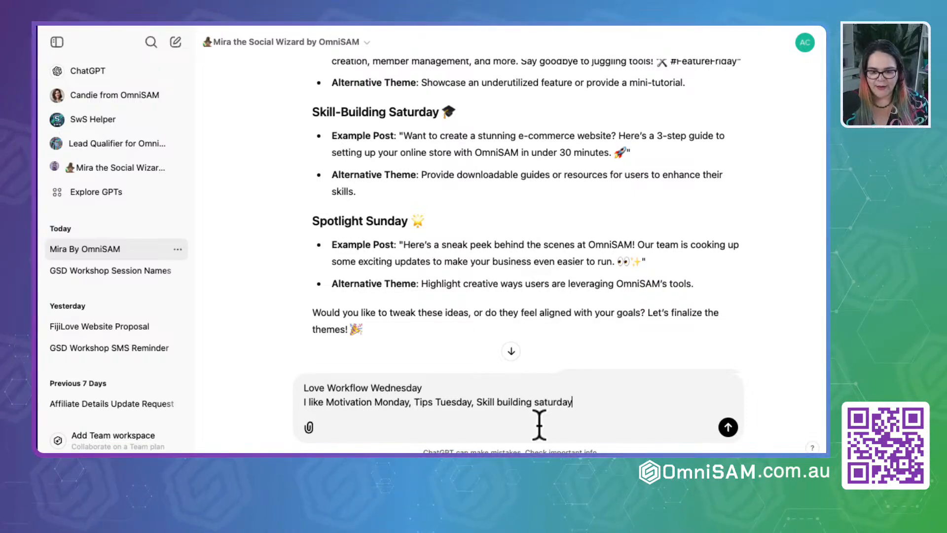
type(",")
- Add a new line to the reply reading "change sunday to Self Care Sunday."
key("shift+Return")
type("ch")
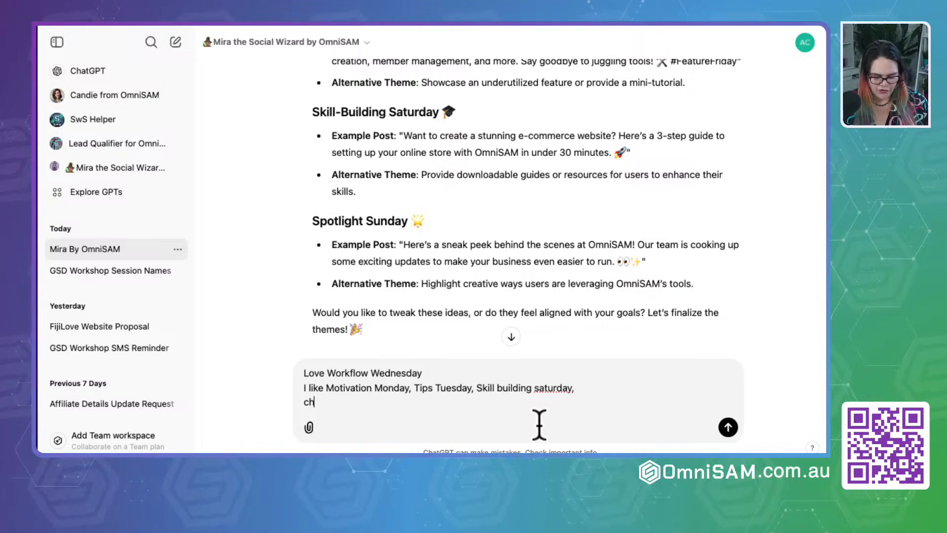
type("ange sunday to")
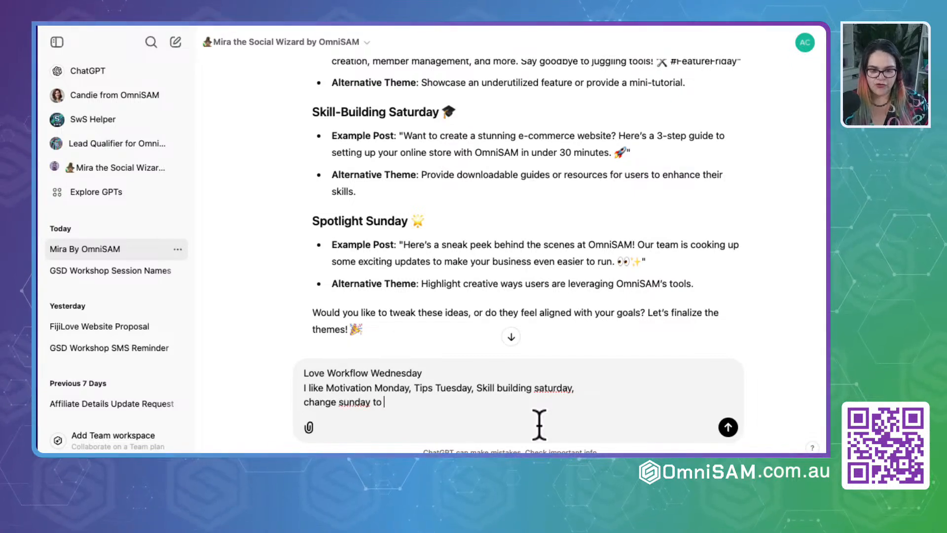
type(" Self C")
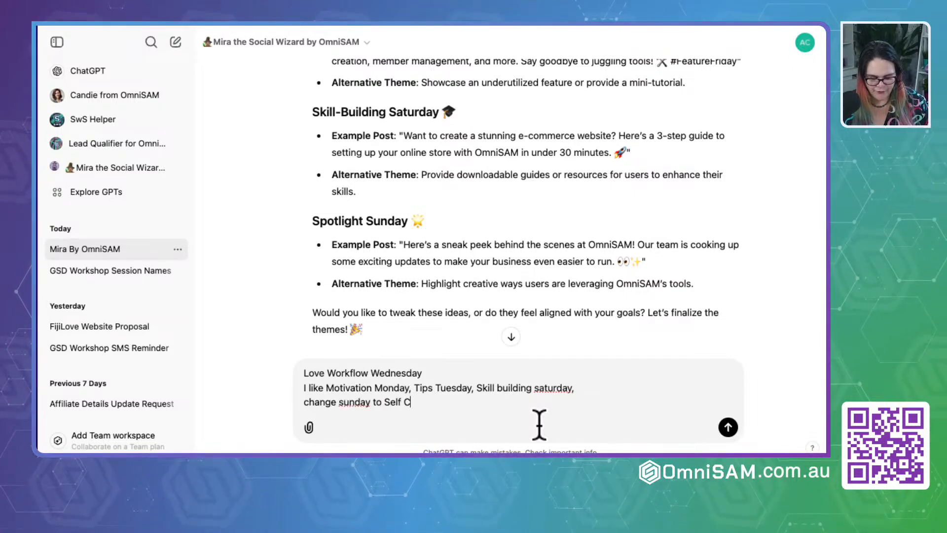
type("are ")
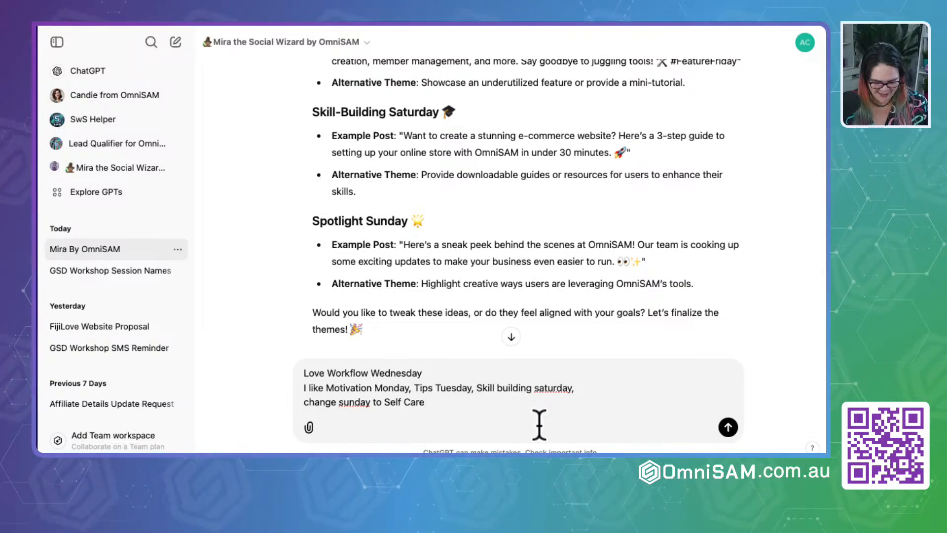
type("Sunday.")
- Add the closing line "Give me more options for the missing days" and send the reply to Mira
key("shift+Return")
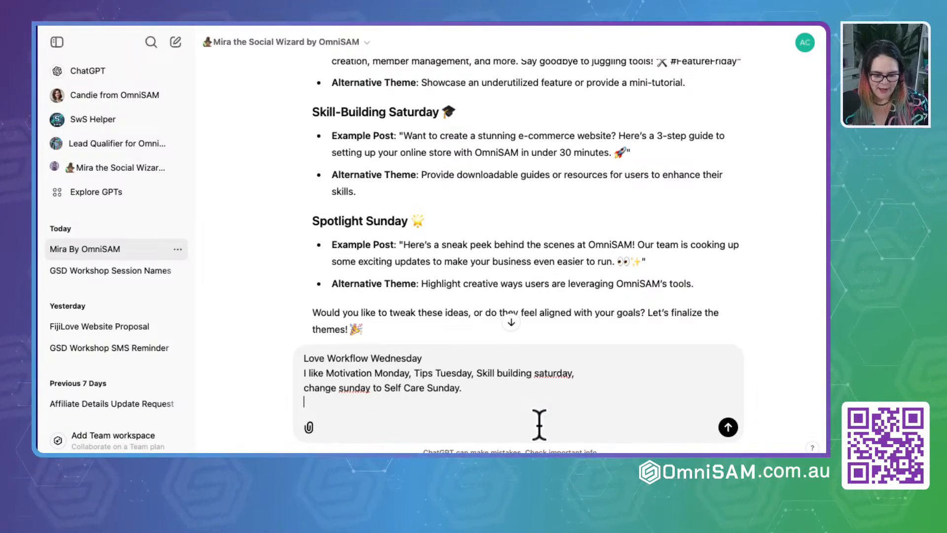
type("Give me more ")
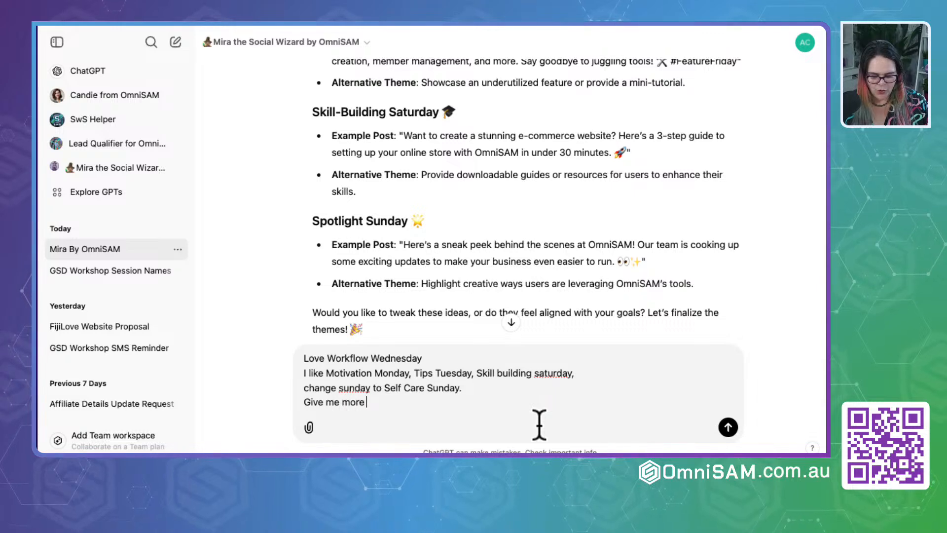
type("options for")
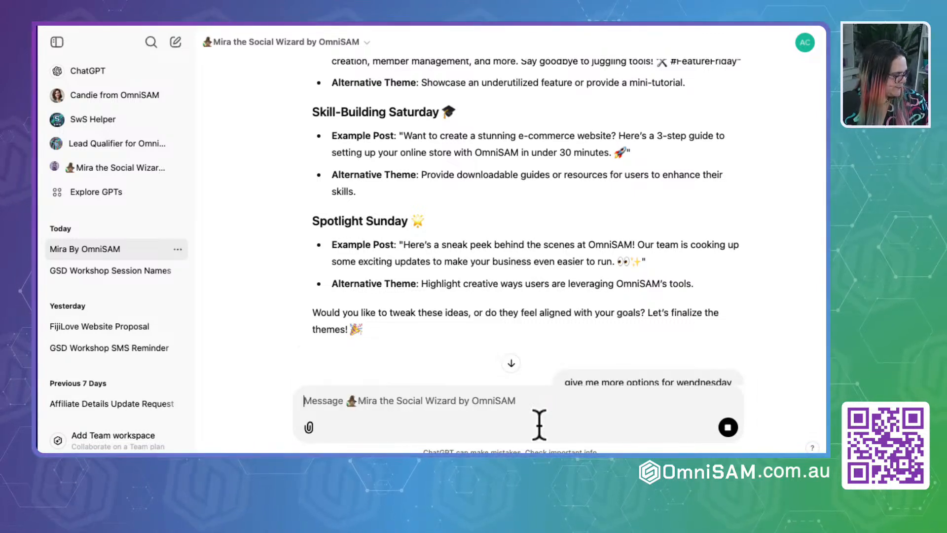
- Review Mira's Thursday options and copy the "Tech Thursday" heading into a new reply
scroll(528, 285, "down", 15)
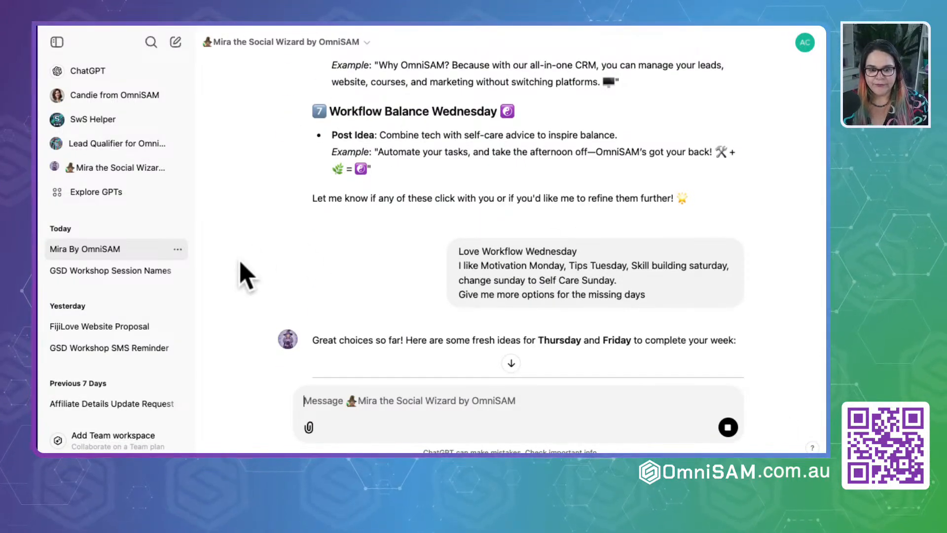
scroll(245, 277, "down", 5)
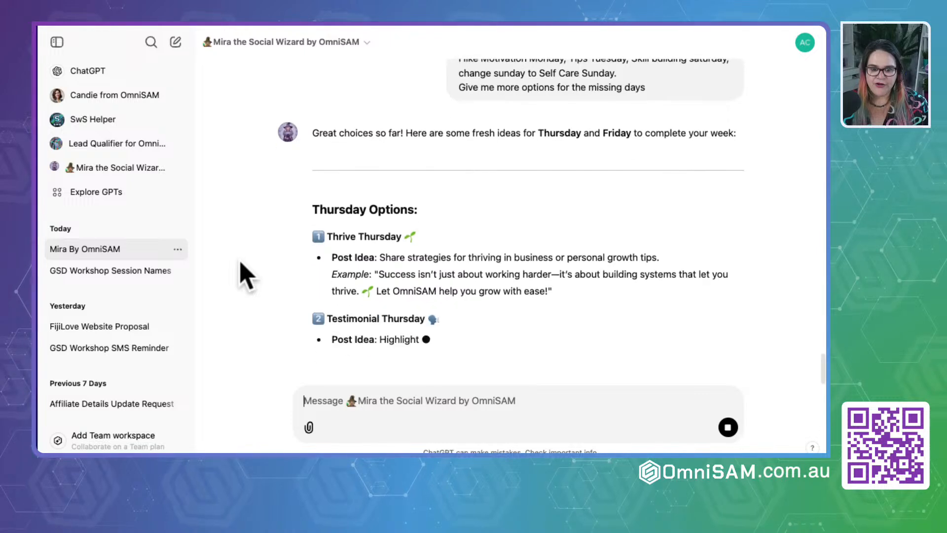
scroll(245, 276, "down", 3)
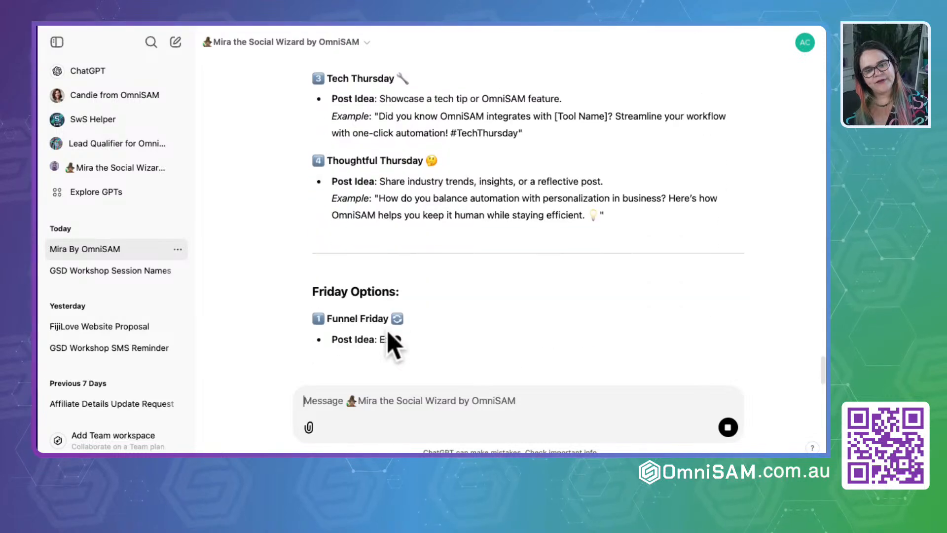
scroll(360, 306, "up", 3)
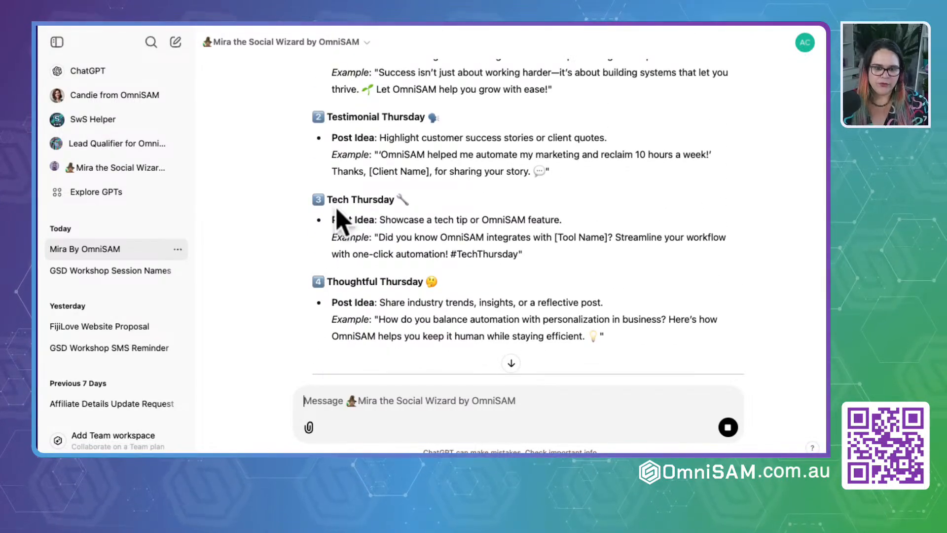
left_click_drag(327, 201, 493, 205)
key("super+c")
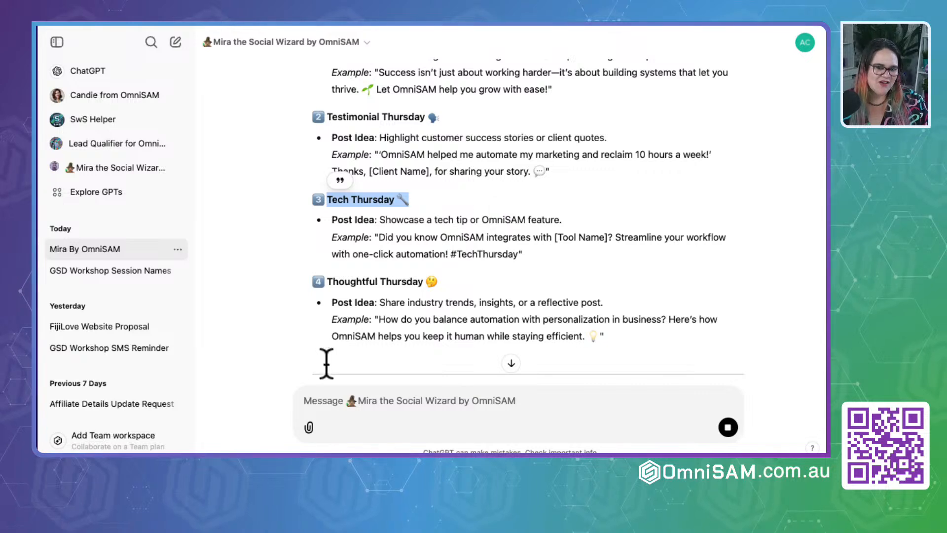
left_click(323, 398)
key("super+v")
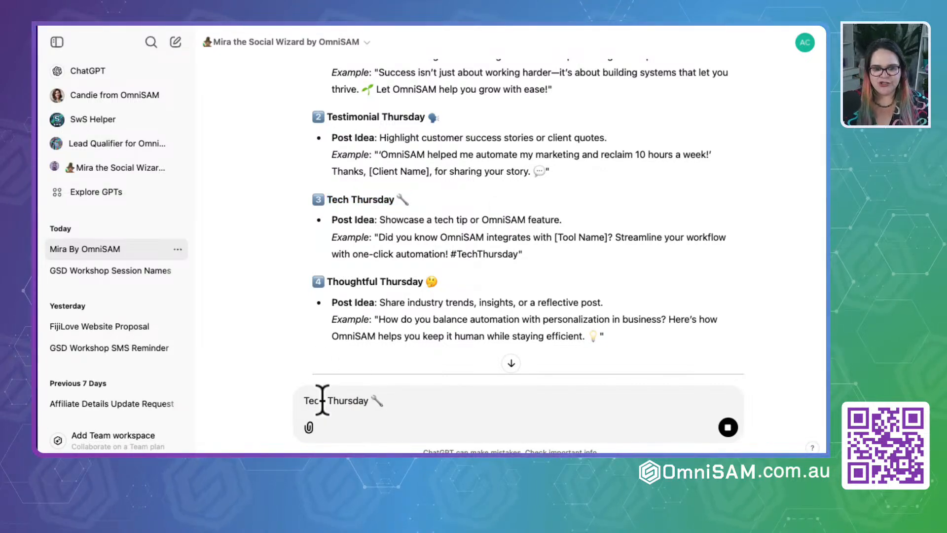
- Add the "Freedom Friday" heading from Mira's Friday options on a second line and send both theme picks
key("shift+Return")
scroll(341, 346, "down", 5)
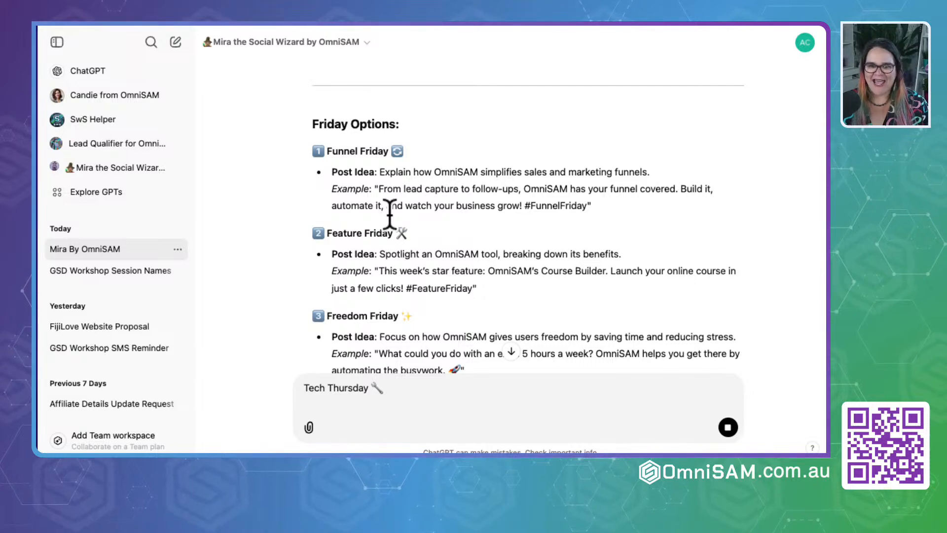
scroll(390, 215, "down", 3)
scroll(390, 213, "down", 2)
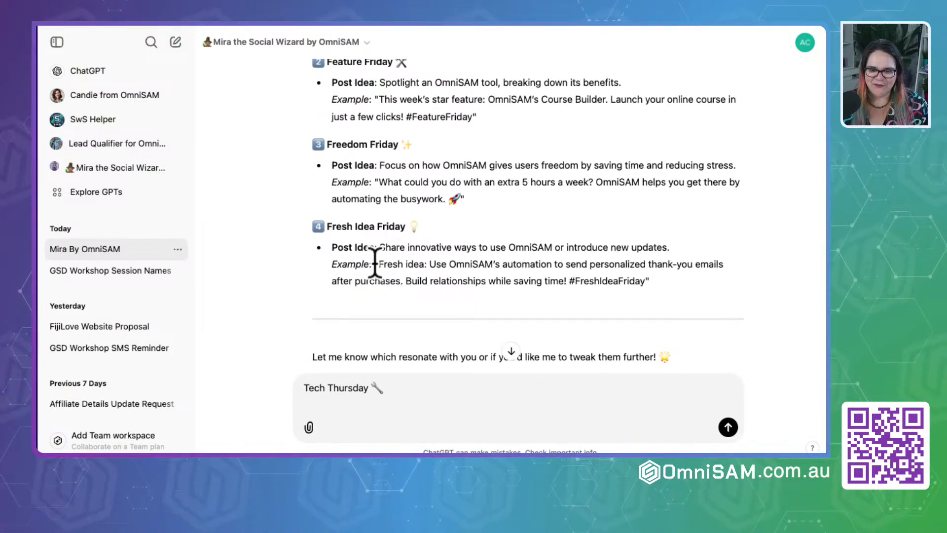
left_click_drag(326, 144, 482, 153)
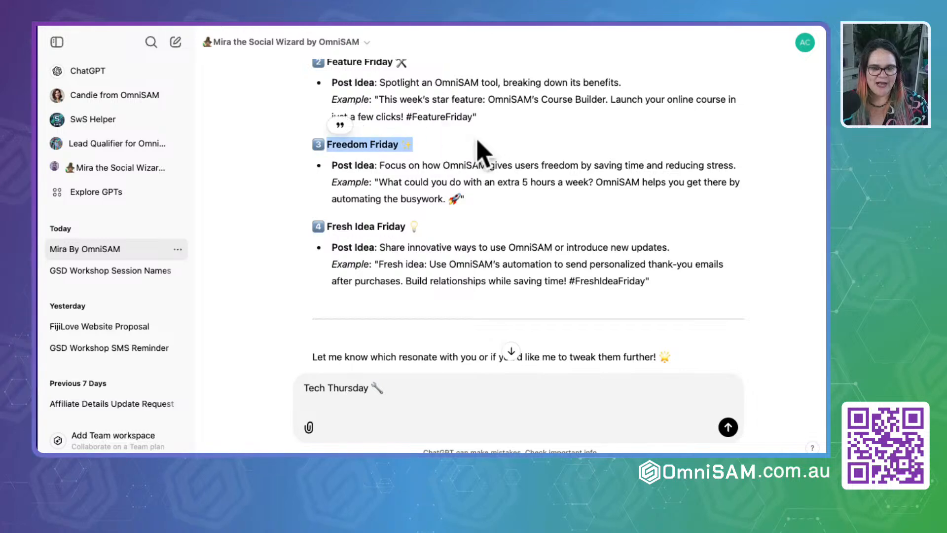
left_click(323, 407)
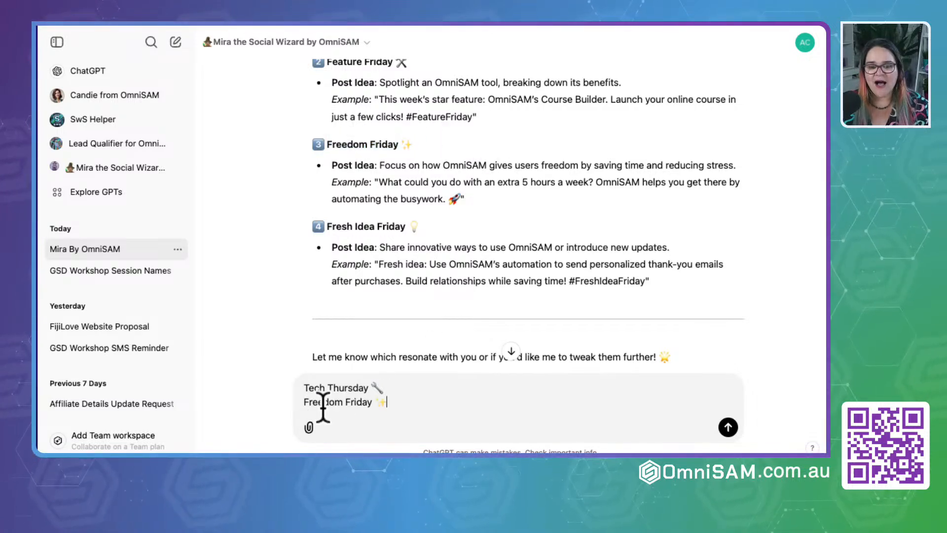
key("shift+Return")
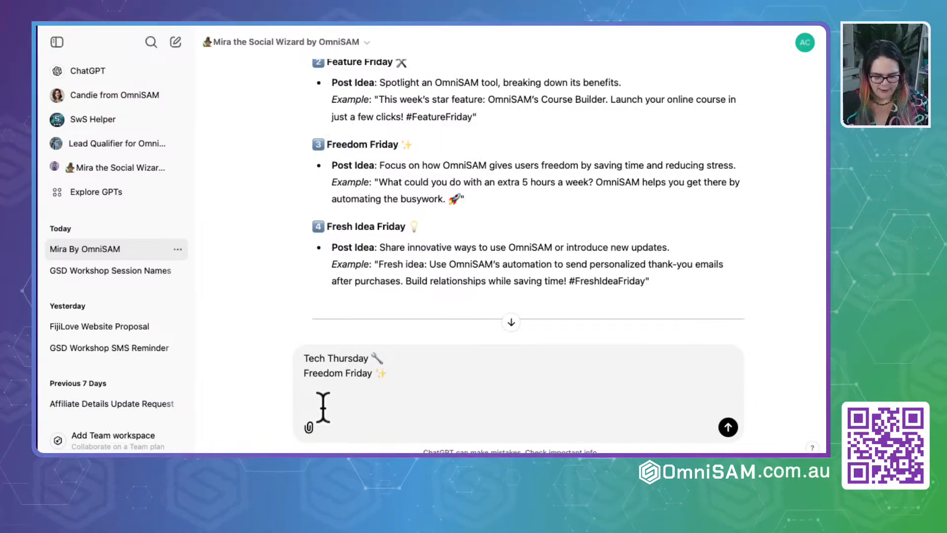
key("Return")
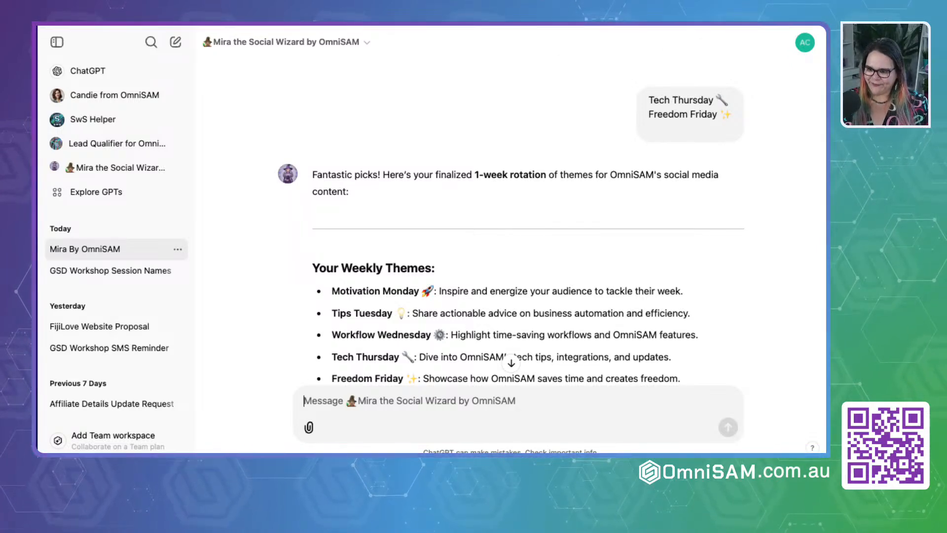
scroll(394, 239, "down", 1)
scroll(394, 239, "down", 4)
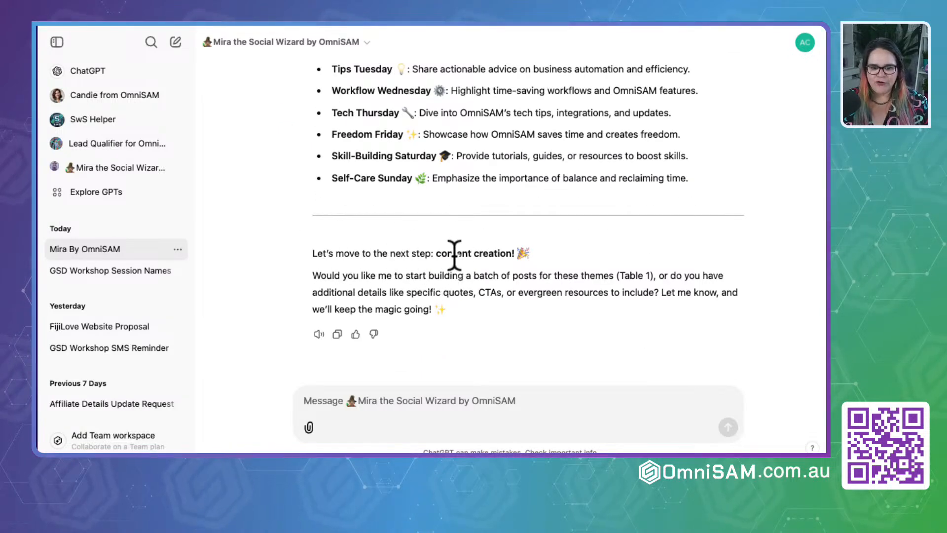
- Reply to Mira with "Let move on" to proceed to the content creation stage
left_click_drag(436, 253, 572, 257)
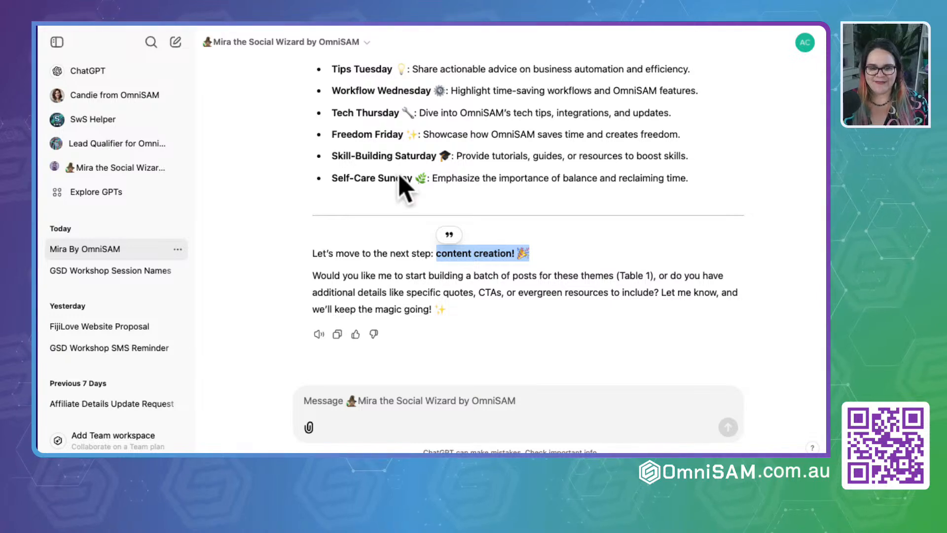
left_click(327, 402)
type("Let move on")
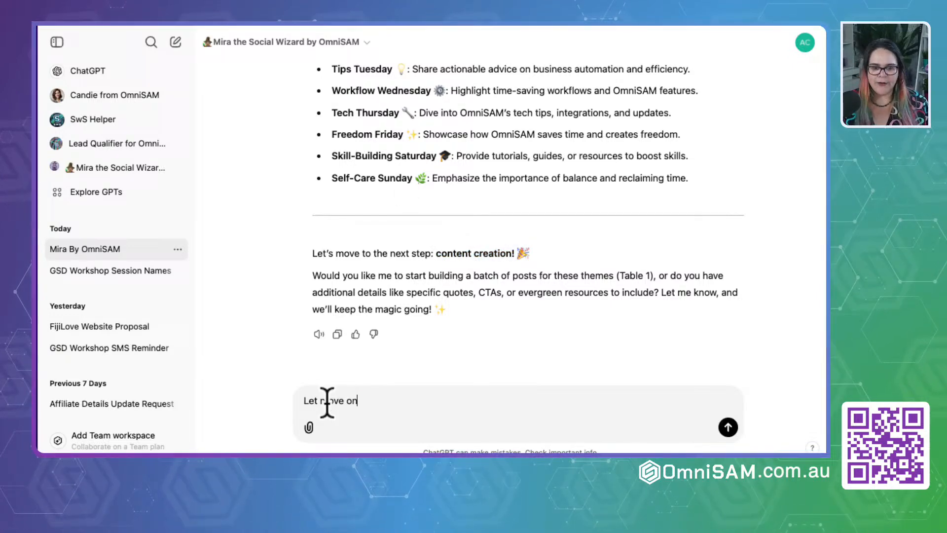
key("Return")
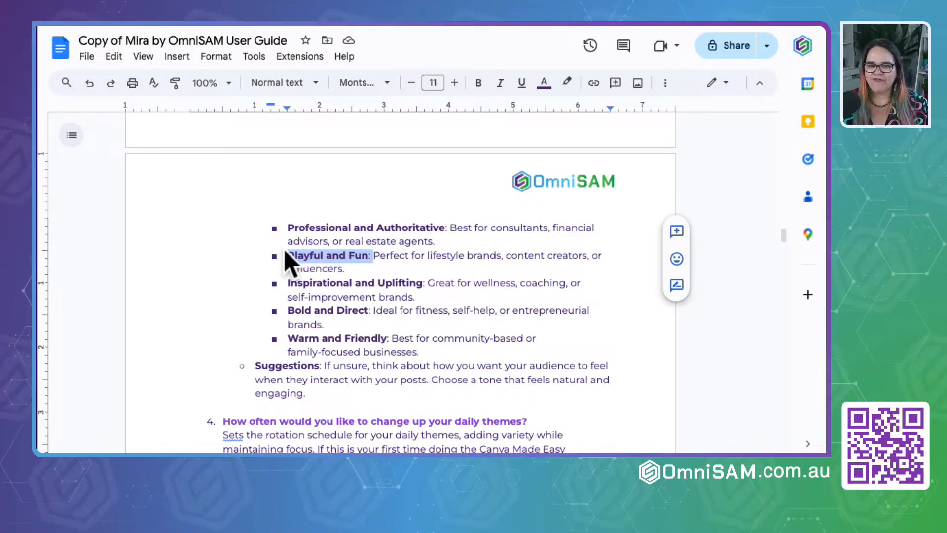
- Switch to the Mira user guide in Google Docs and copy the Step 2 Table 1 prompt, from "Hi Mira" through "Please start with week 1 for me to review"
scroll(285, 251, "down", 10)
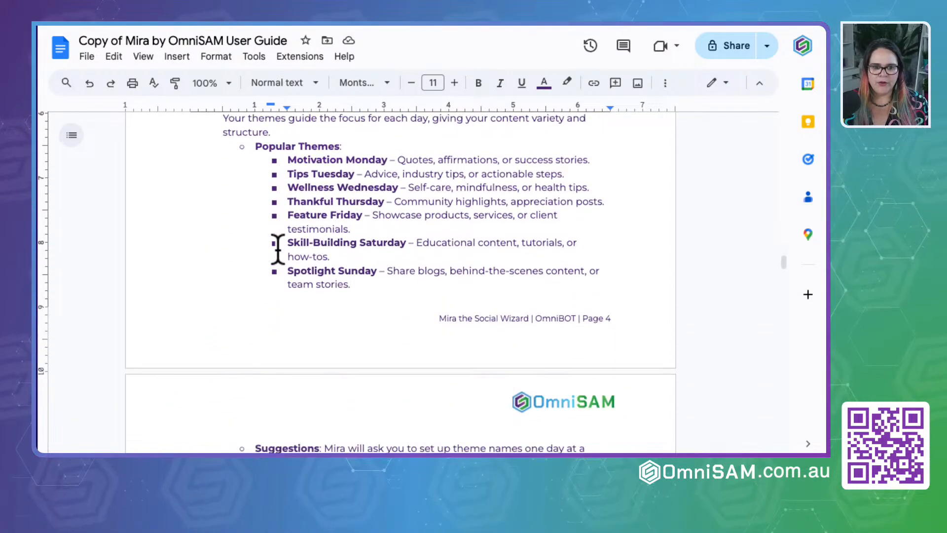
scroll(278, 249, "down", 10)
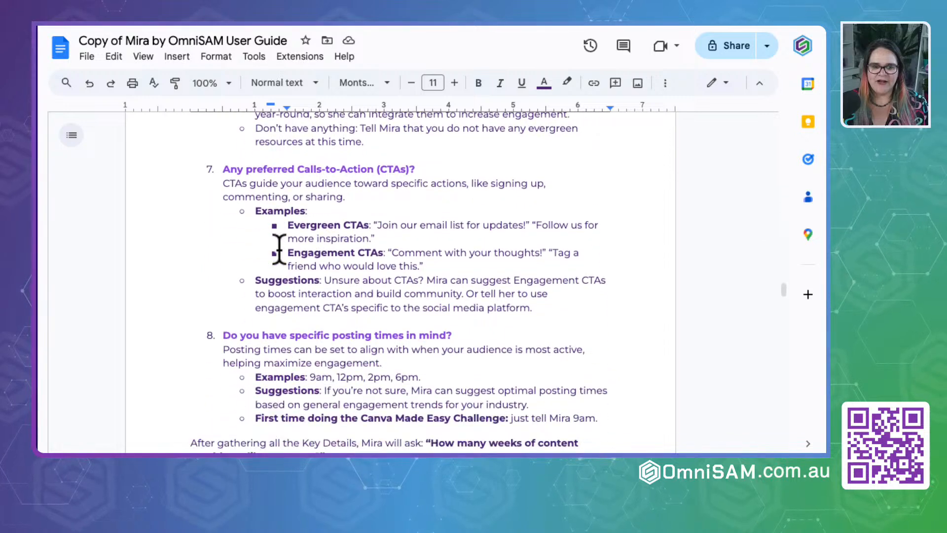
scroll(279, 250, "down", 10)
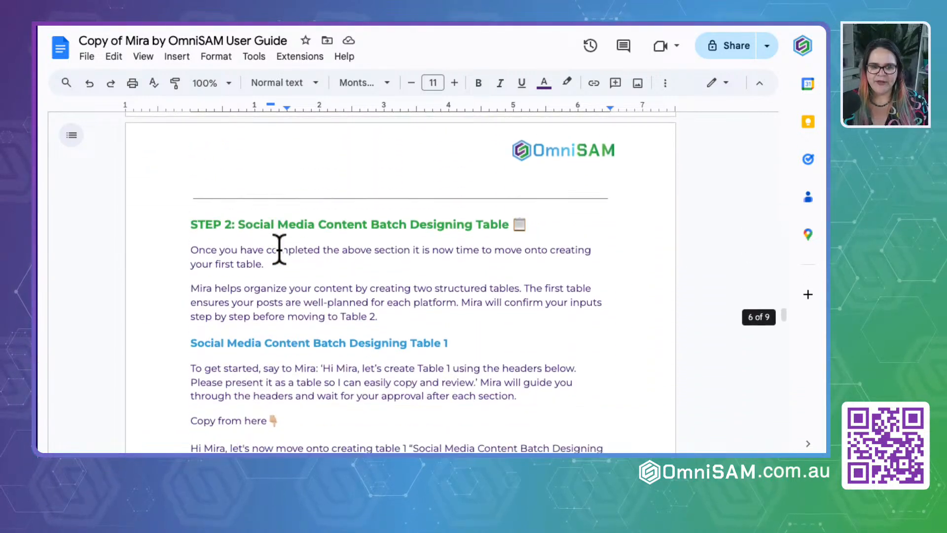
scroll(279, 249, "down", 3)
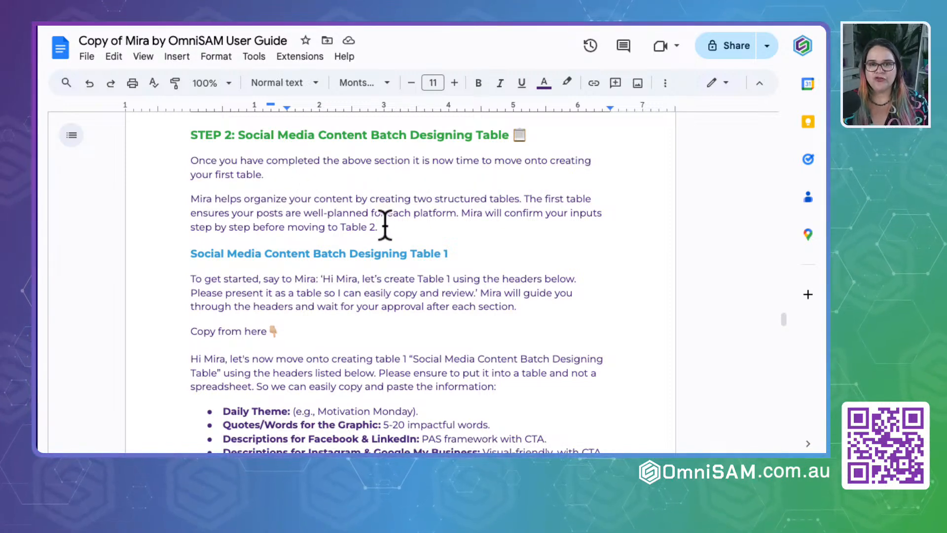
scroll(351, 343, "down", 4)
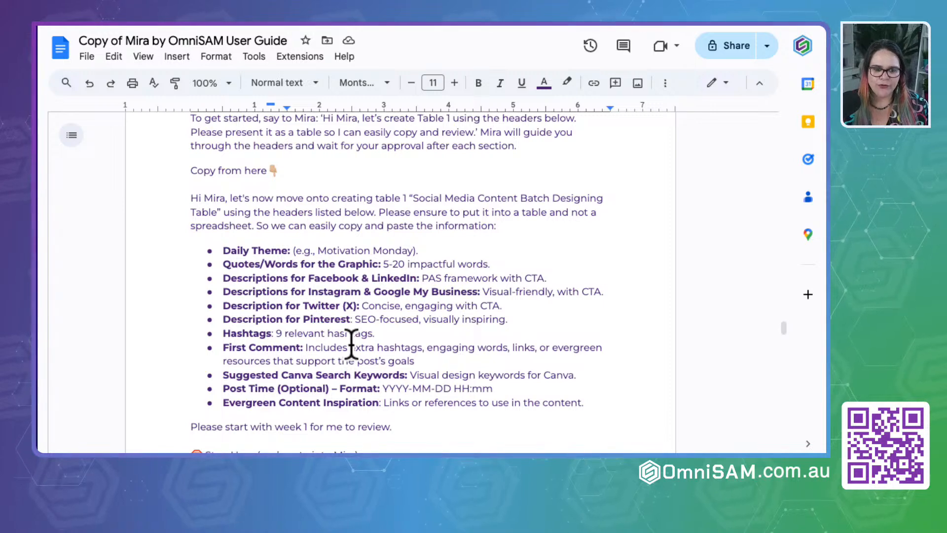
scroll(351, 343, "down", 1)
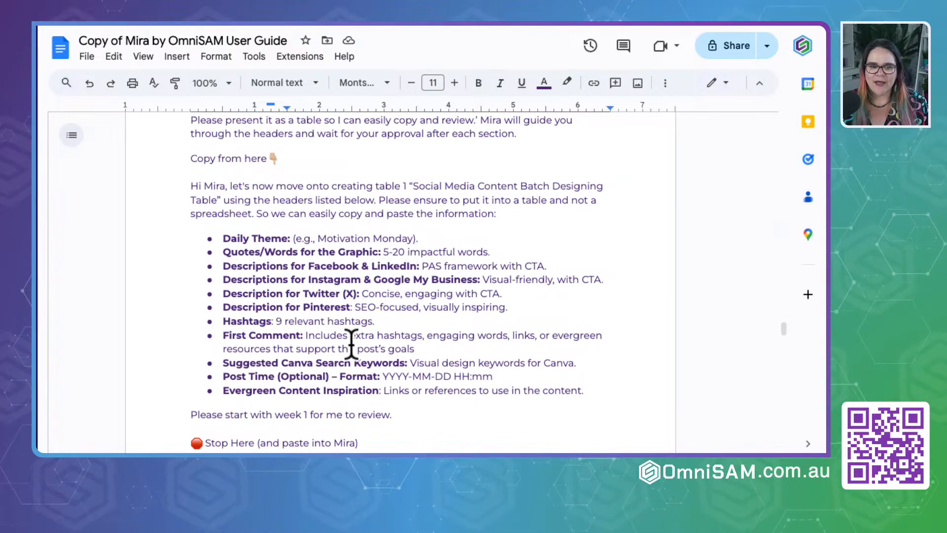
scroll(209, 255, "down", 2)
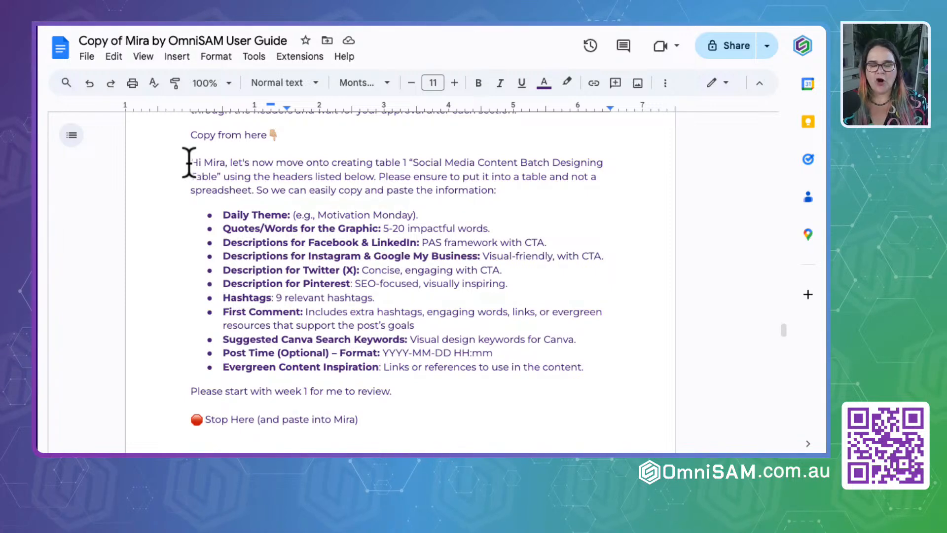
left_click_drag(189, 134, 271, 134)
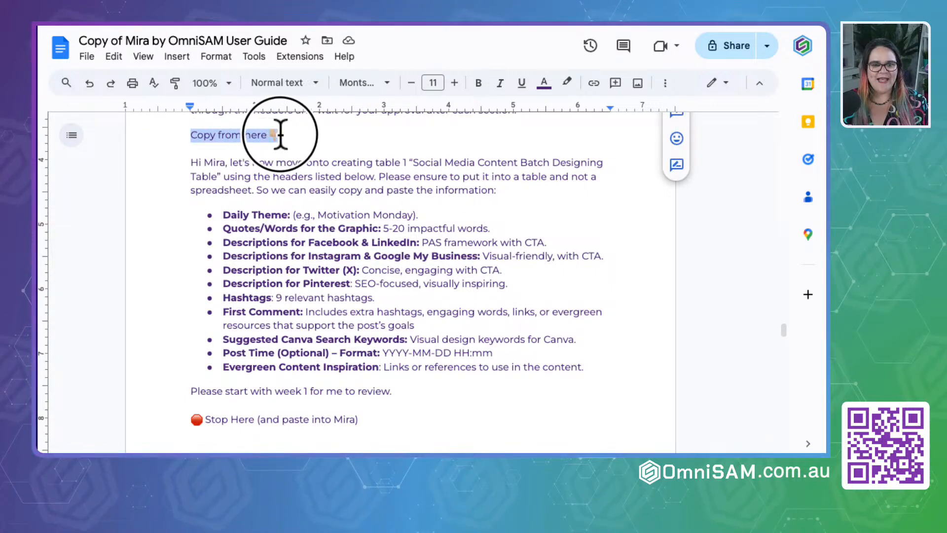
left_click_drag(187, 419, 376, 429)
left_click_drag(191, 163, 391, 390)
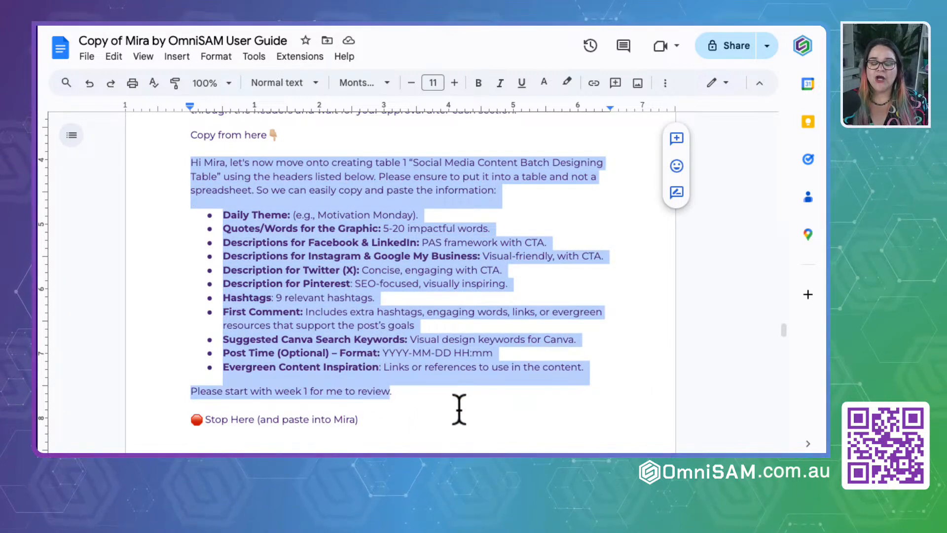
right_click(344, 255)
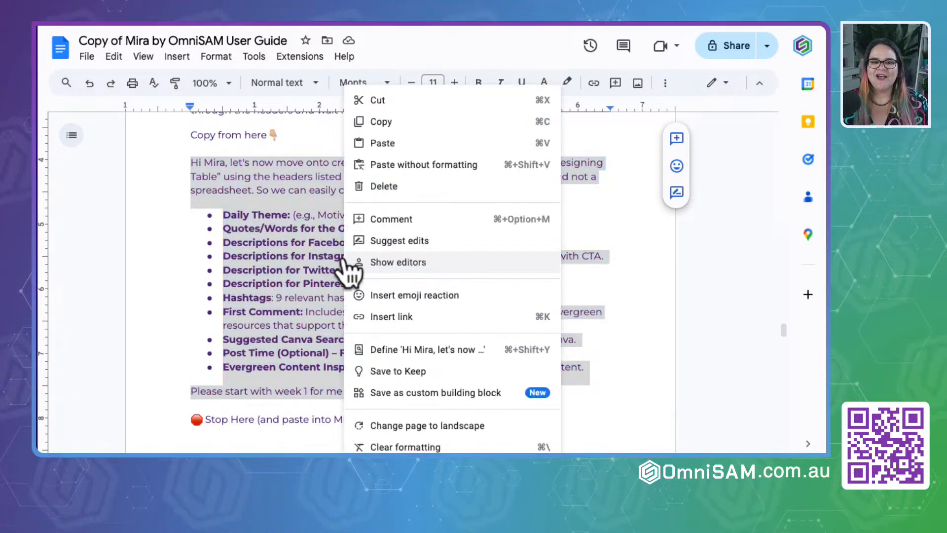
left_click(393, 124)
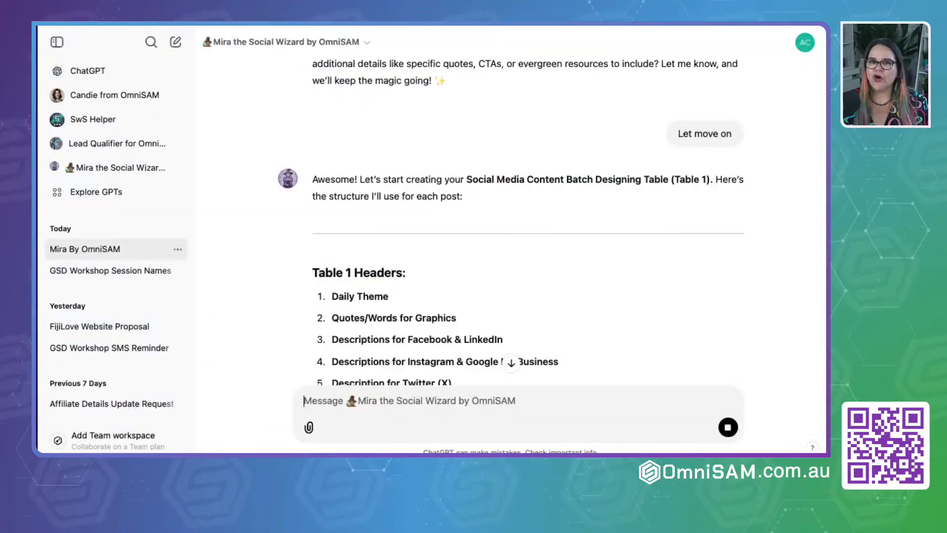
- Switch back to the Mira chat and examine the Table 1 headers and the Week 1 content table
scroll(340, 322, "down", 4)
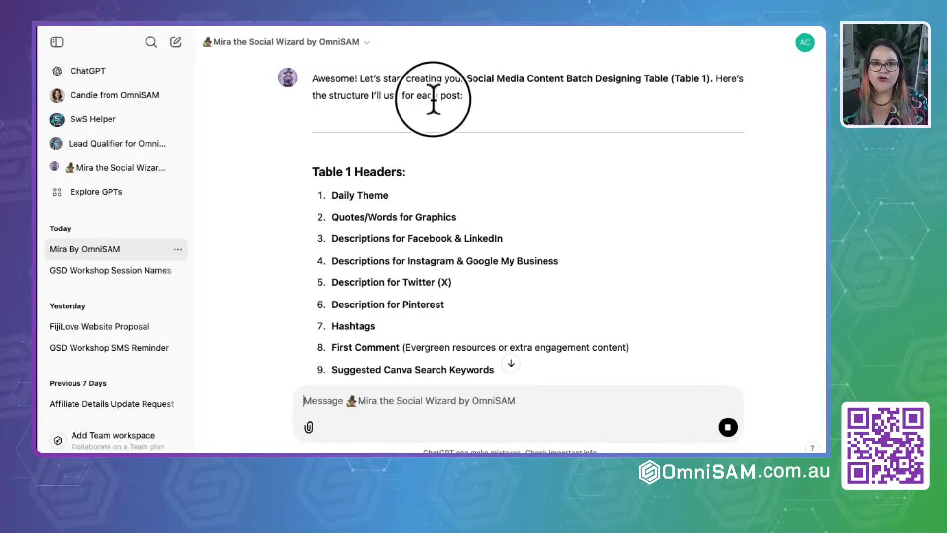
left_click_drag(433, 99, 459, 104)
scroll(421, 257, "down", 3)
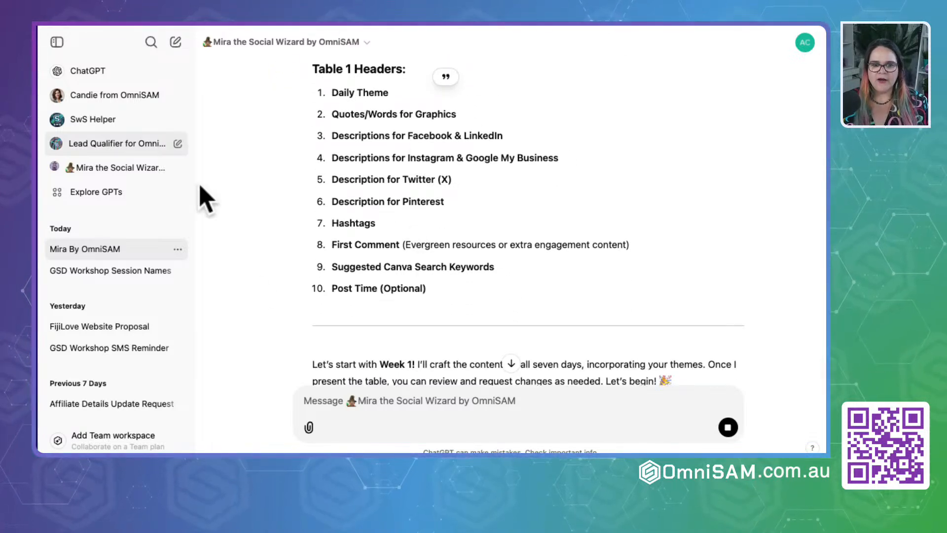
scroll(379, 240, "down", 1)
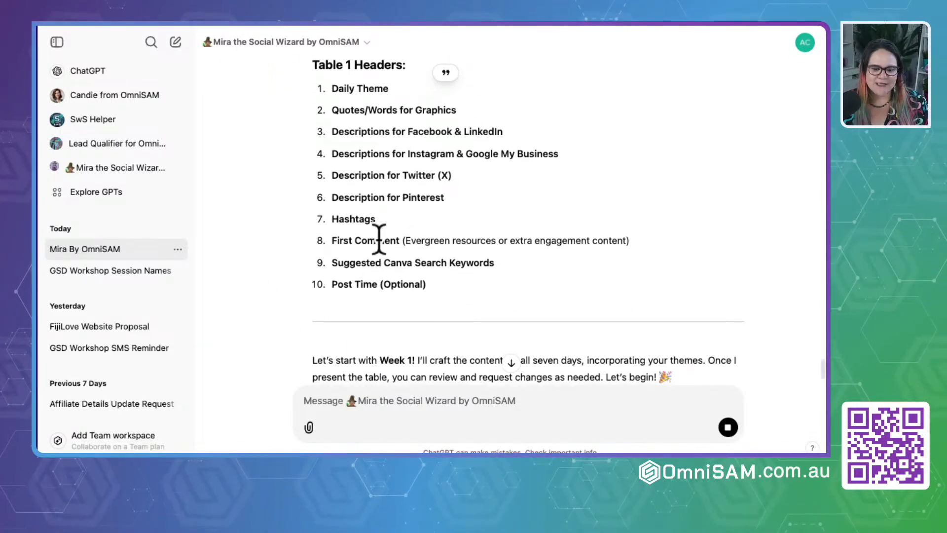
scroll(379, 240, "down", 2)
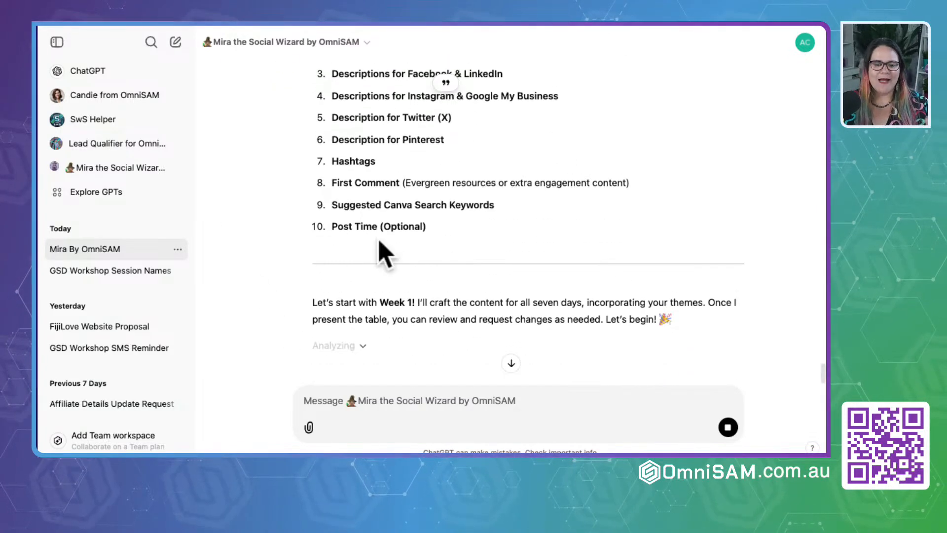
left_click(383, 401)
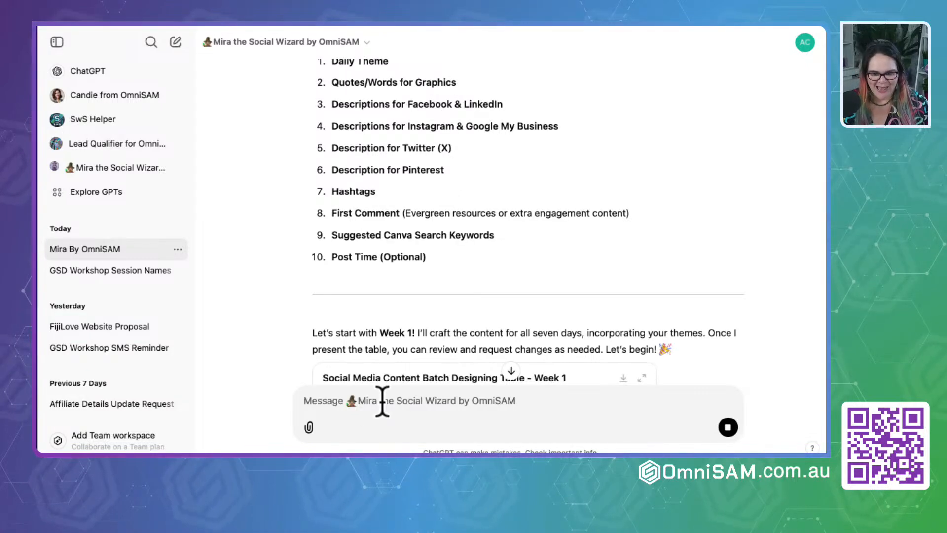
scroll(419, 313, "down", 5)
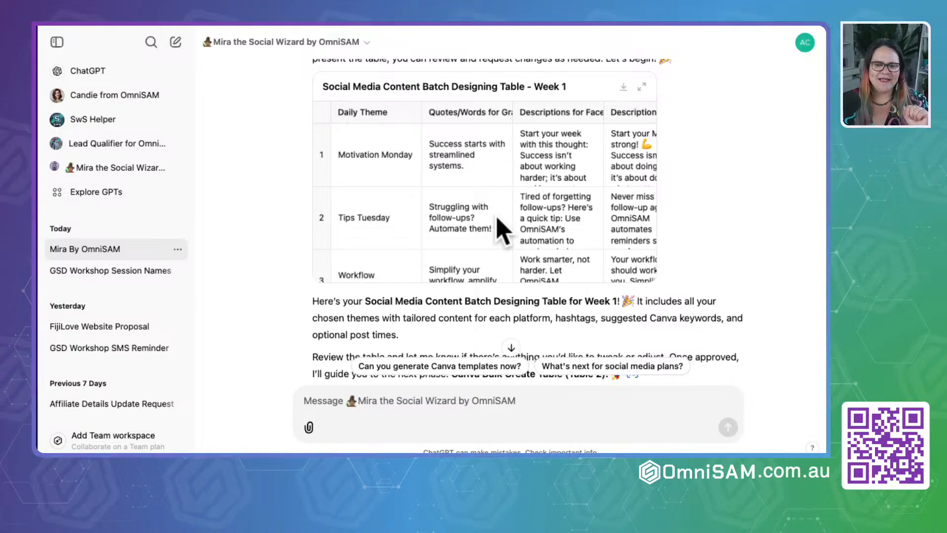
scroll(543, 208, "right", 5)
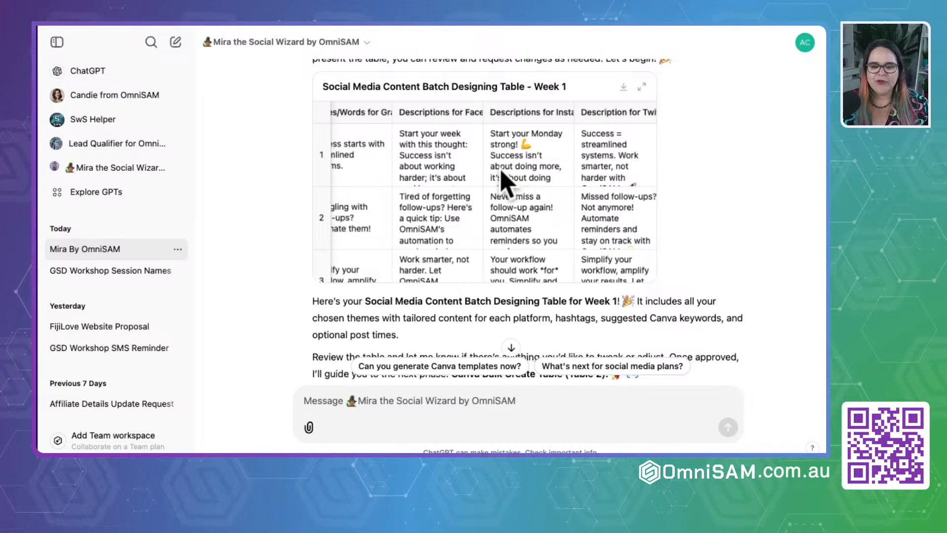
scroll(503, 182, "down", 5)
scroll(434, 320, "down", 3)
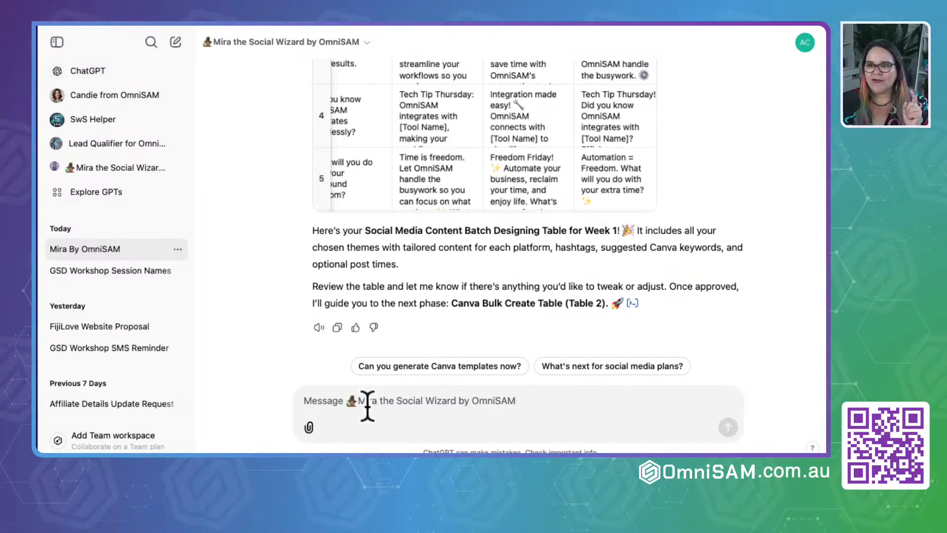
- Paste the copied Table 1 prompt into a new message and send it to Mira
key("super+v")
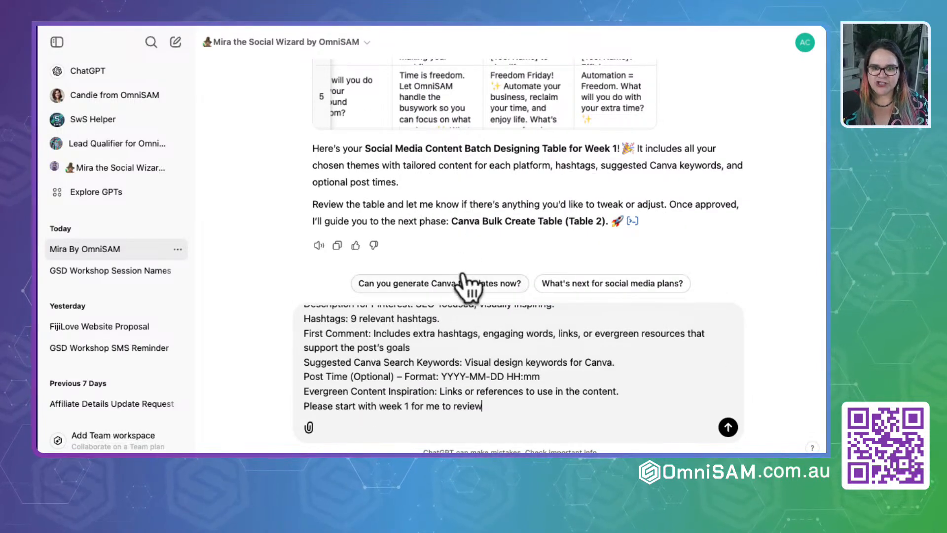
left_click(514, 11)
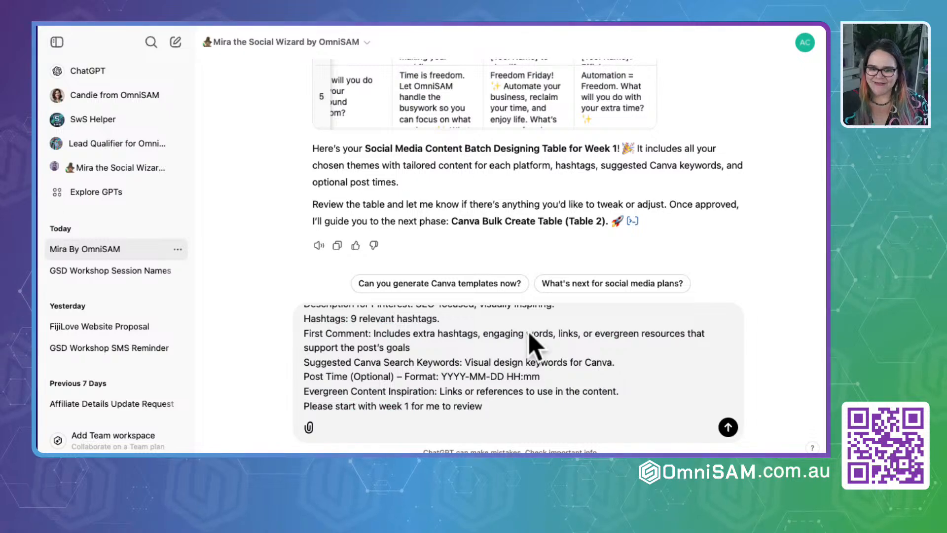
left_click(728, 428)
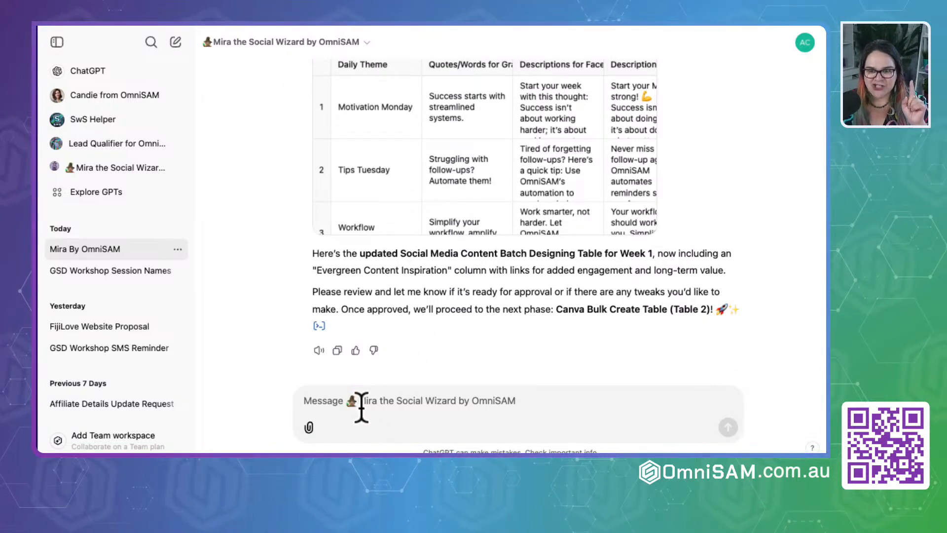
- Begin a new reply to Mira reading "Please provide the table not as a spreadsheet,"
left_click(357, 409)
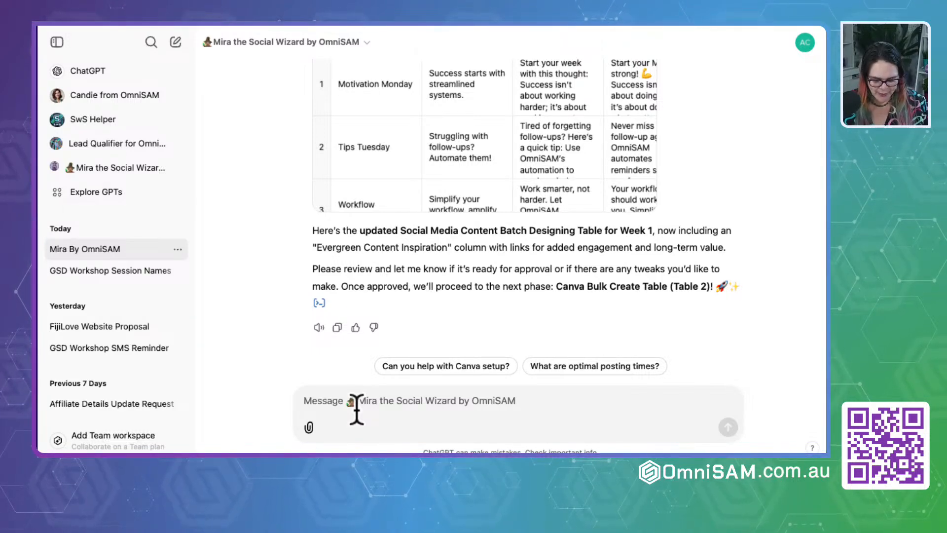
type("Please provide the table not")
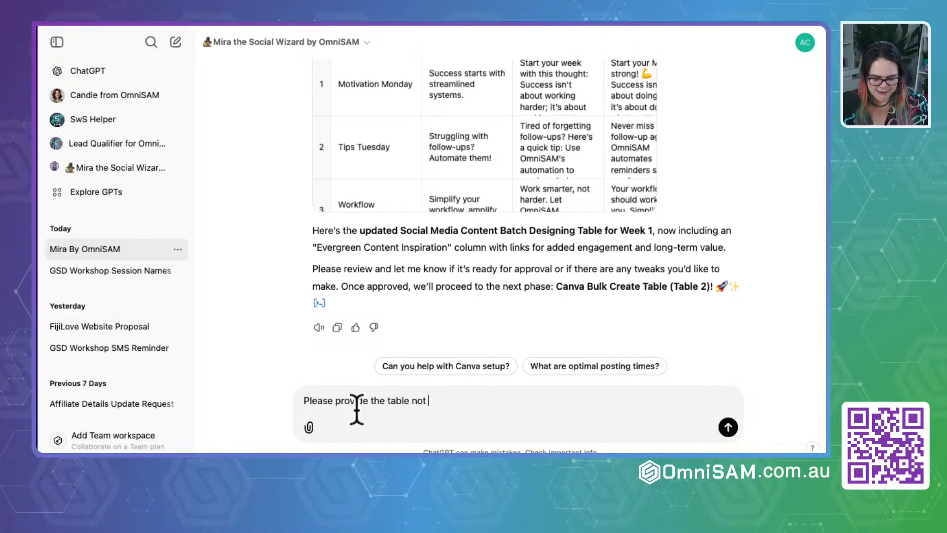
type("as a spread")
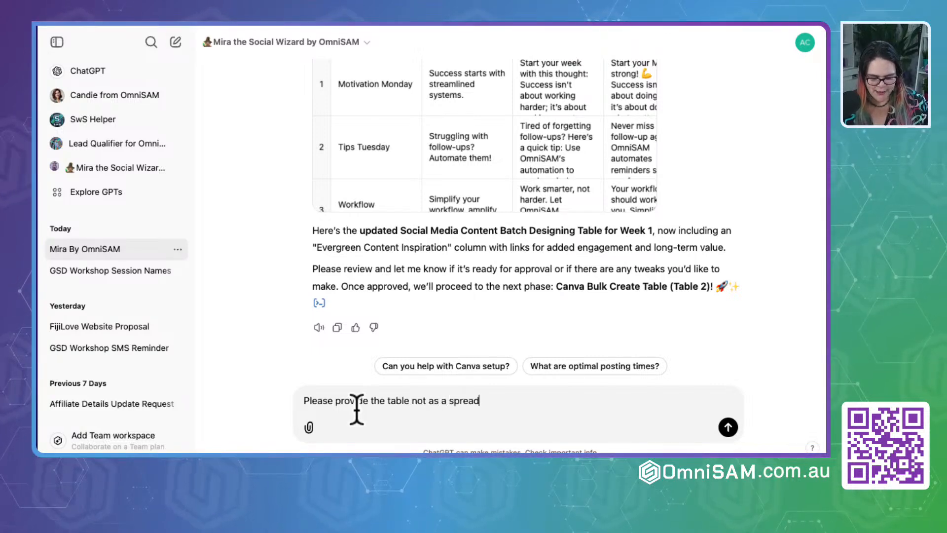
type("sheet,")
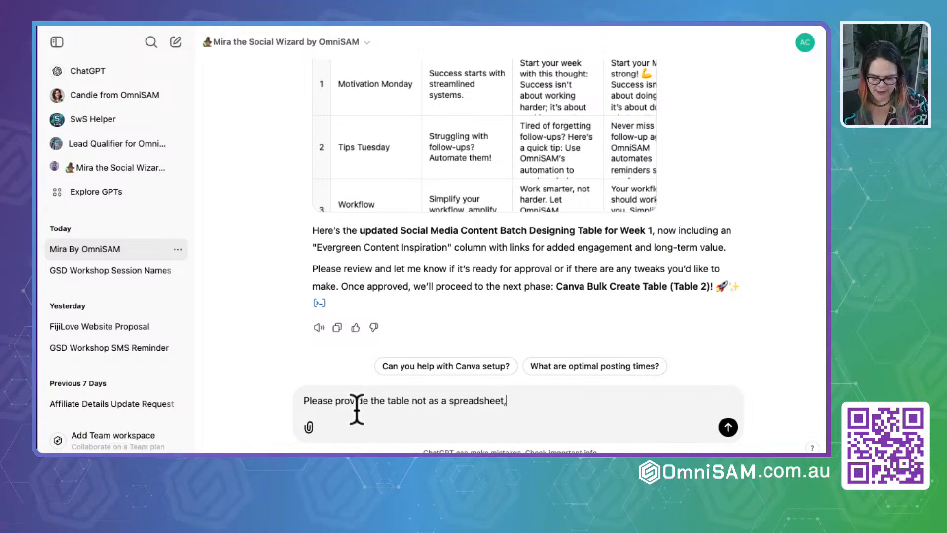
type(" just a t")
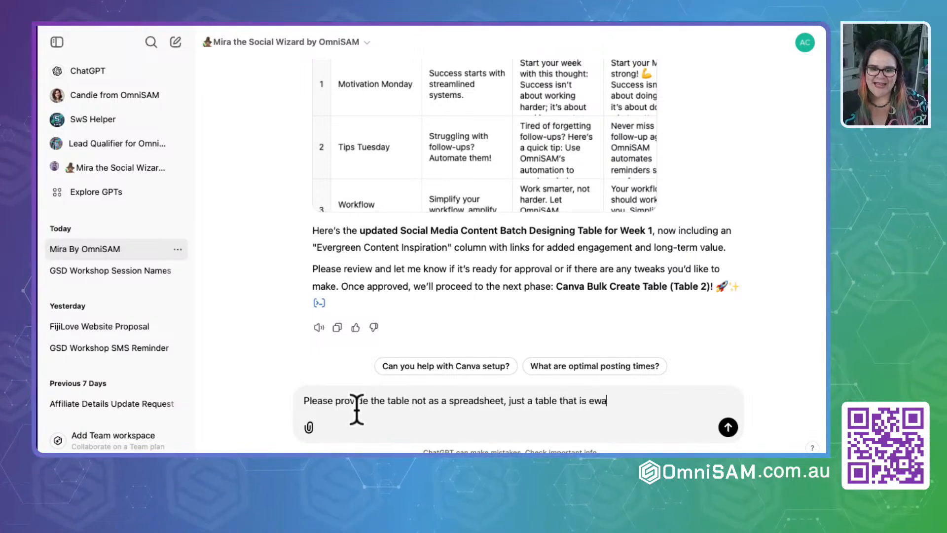
type("able that is ewa")
- Complete the request with "just a table that is easy to copy and paste" and send it
key("BackSpace")
key("BackSpace")
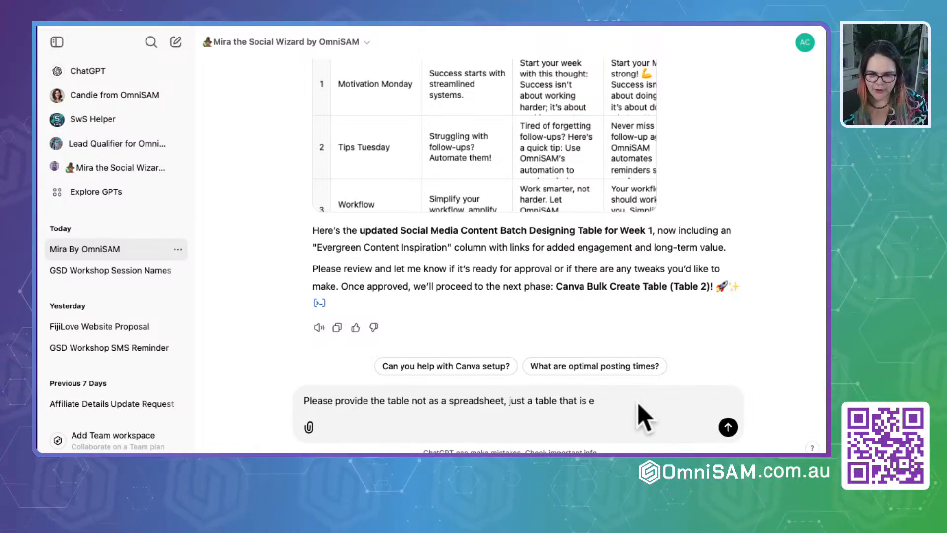
type("asy to")
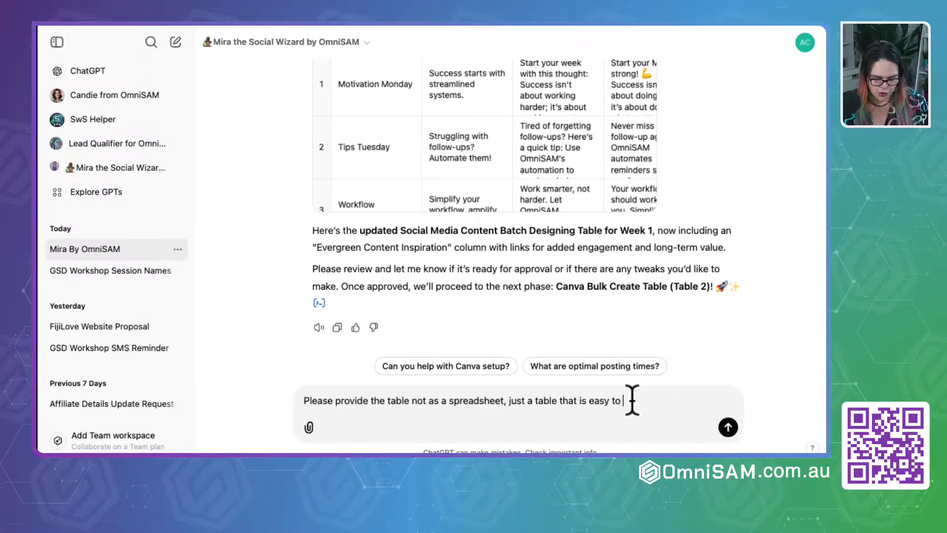
type(" copy a")
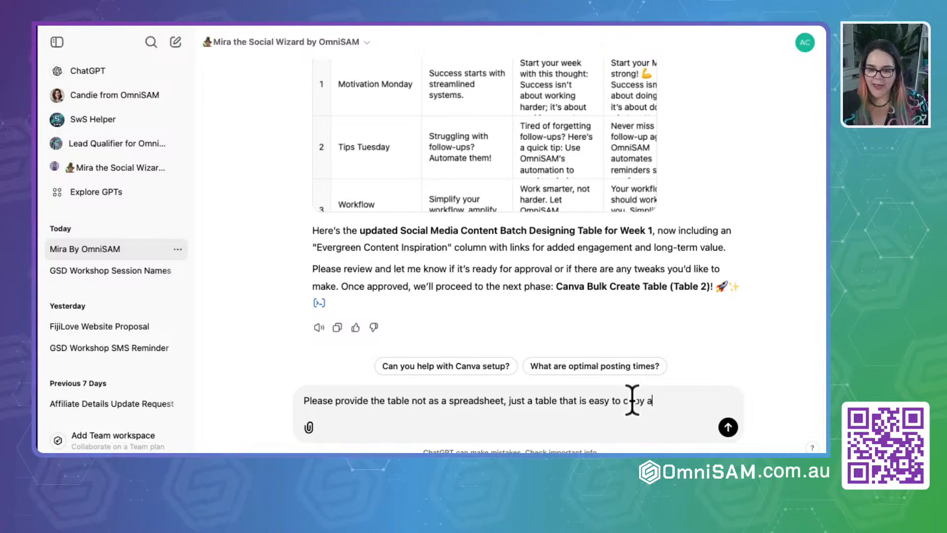
type("nd past")
key("Return")
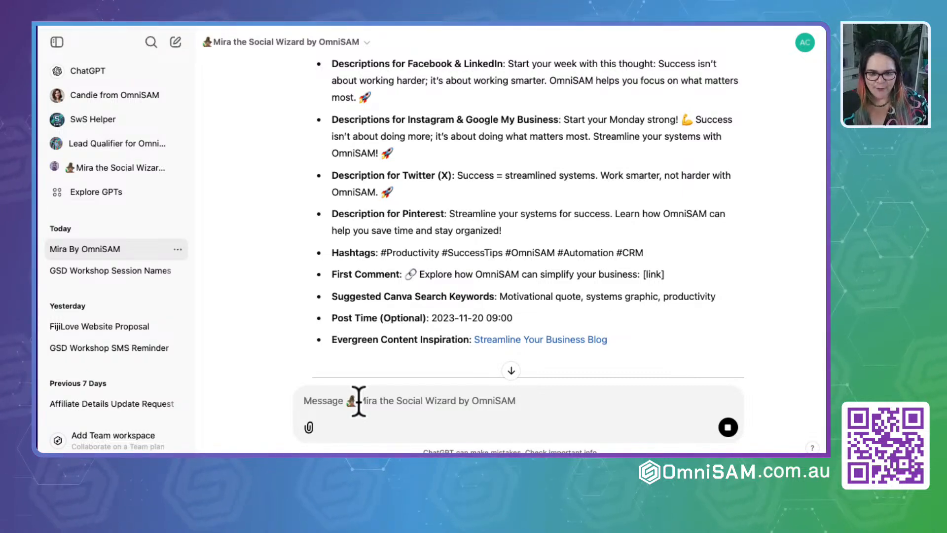
- Draft a new message to Mira reading "Please put it into a table, so it is easy to copy and paste"
type("Please pu")
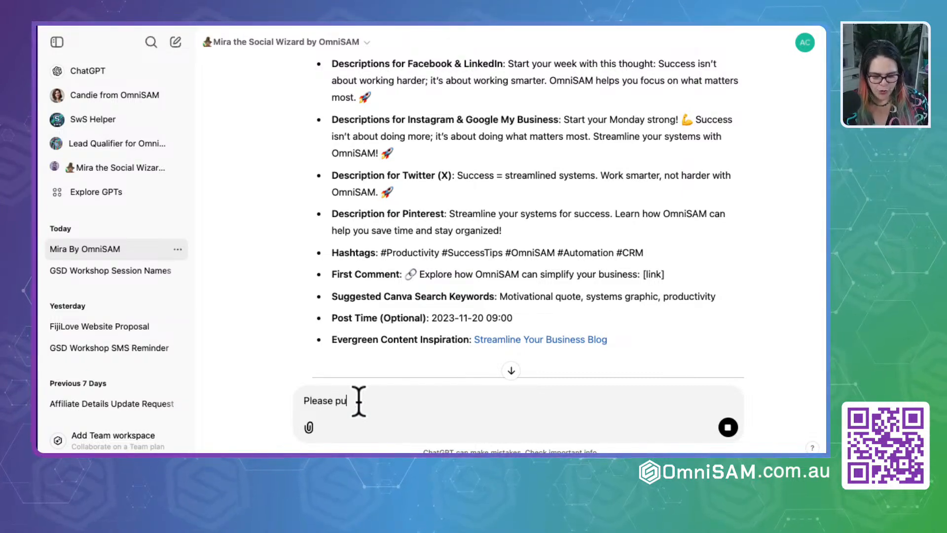
type("t it in yo")
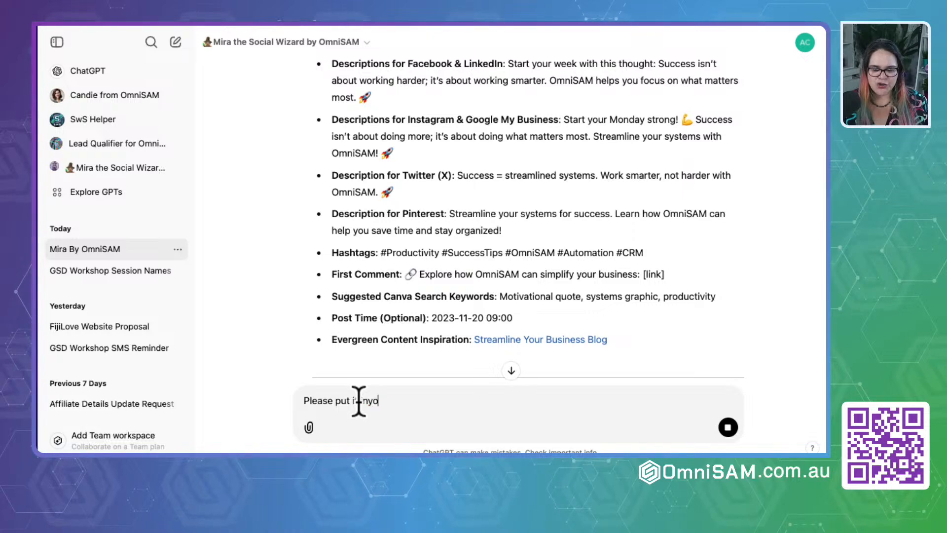
type("u")
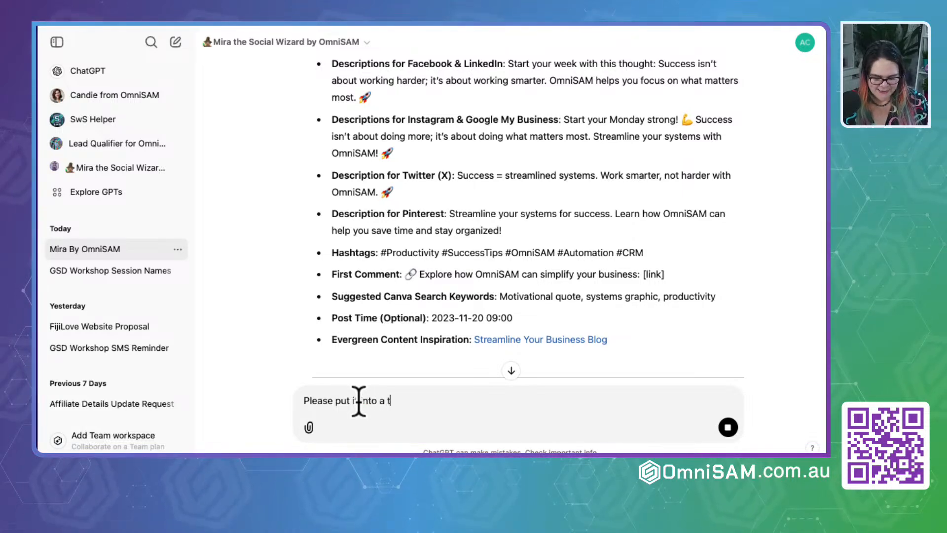
type("able, so")
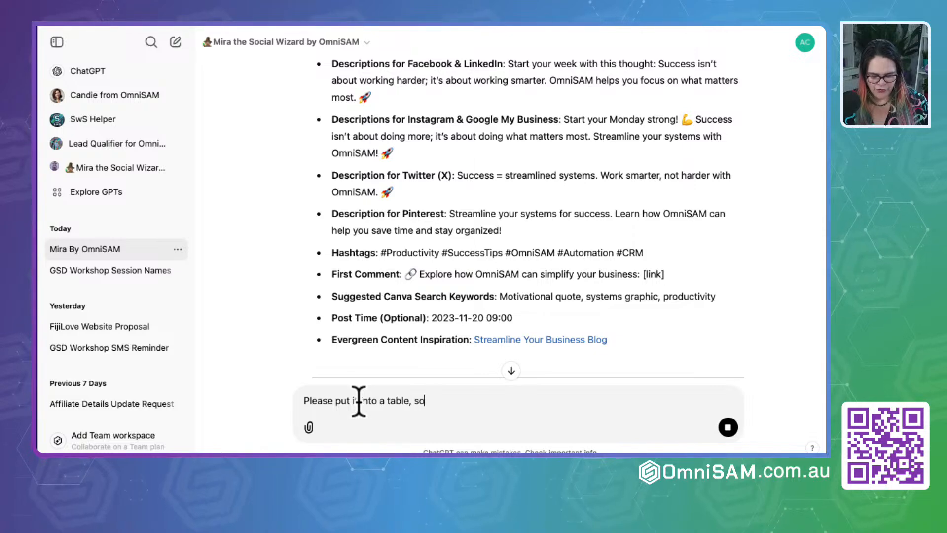
type(" it is easy ")
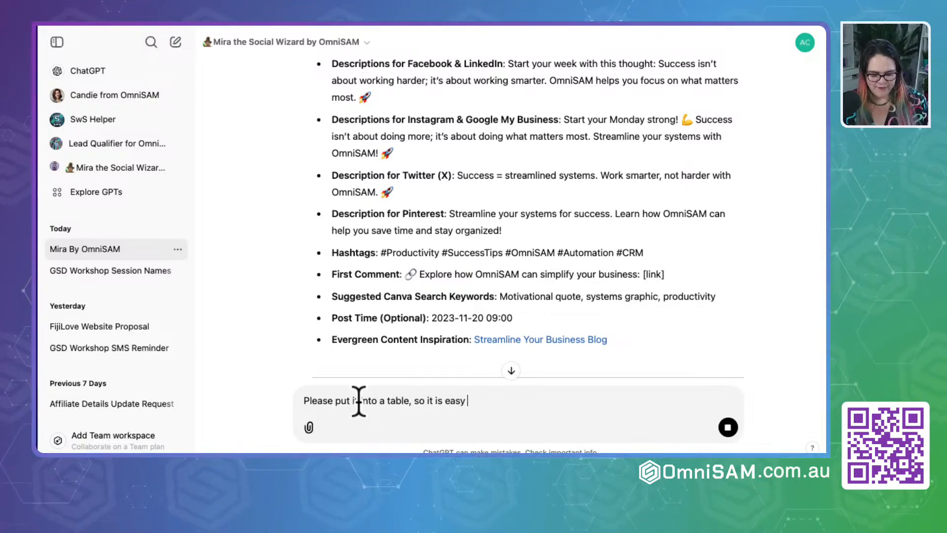
type("to copy and paste")
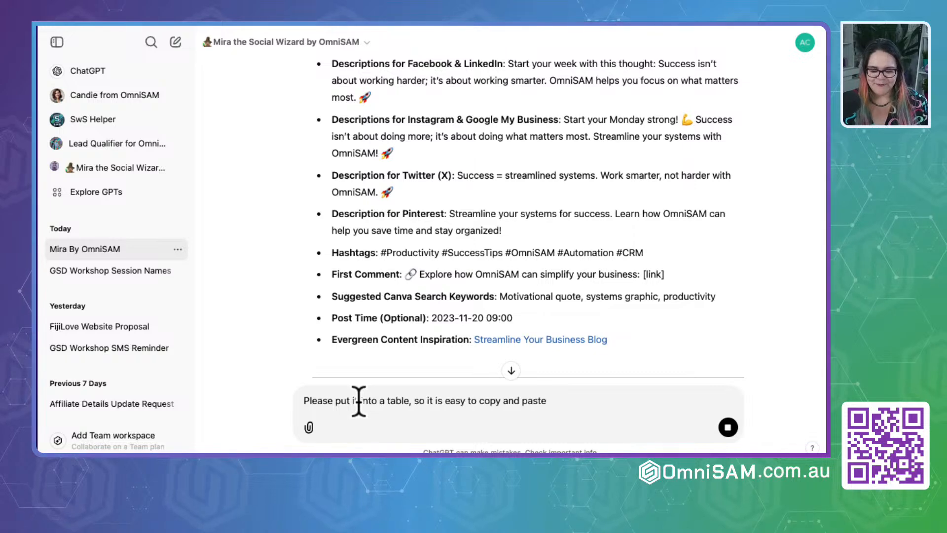
- Stop Mira's bulleted response during the Freedom Friday section and send the drafted table request
scroll(473, 277, "down", 5)
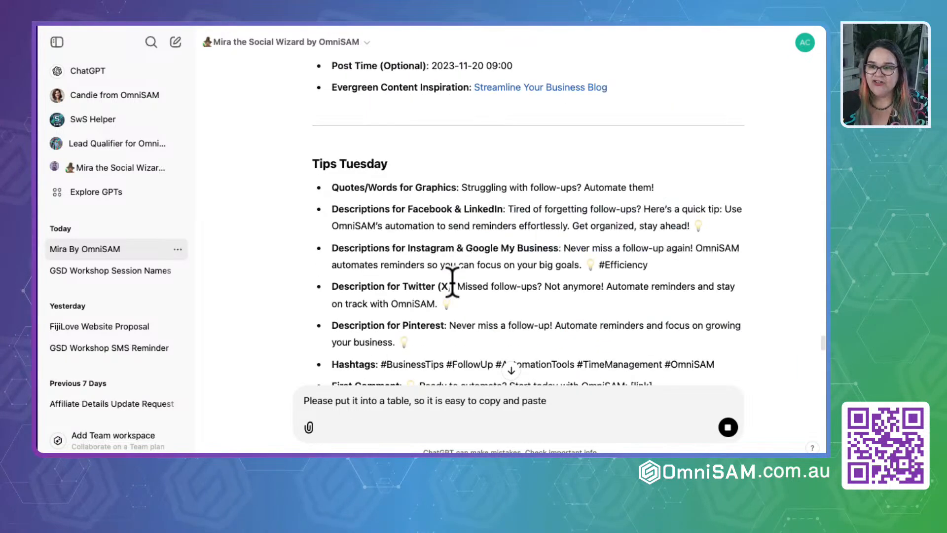
scroll(454, 288, "down", 10)
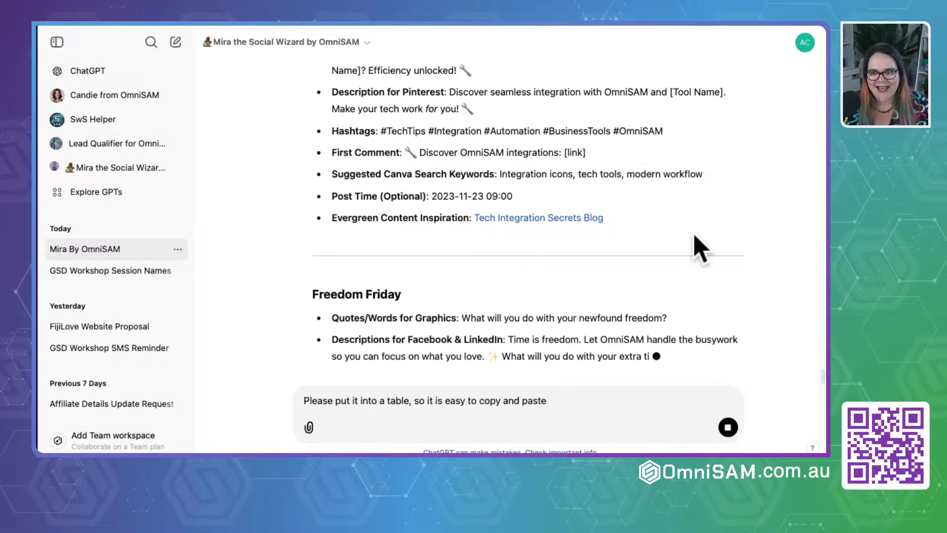
left_click(728, 427)
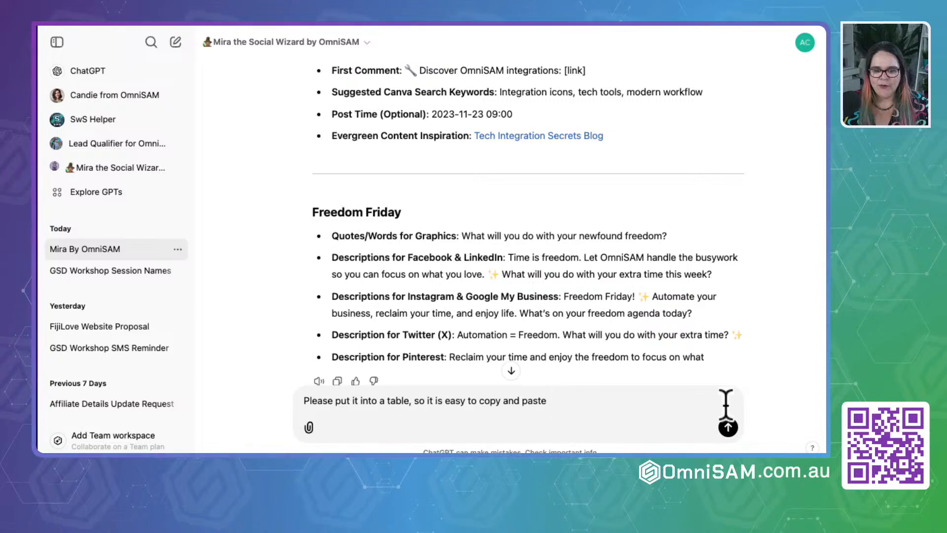
left_click(728, 427)
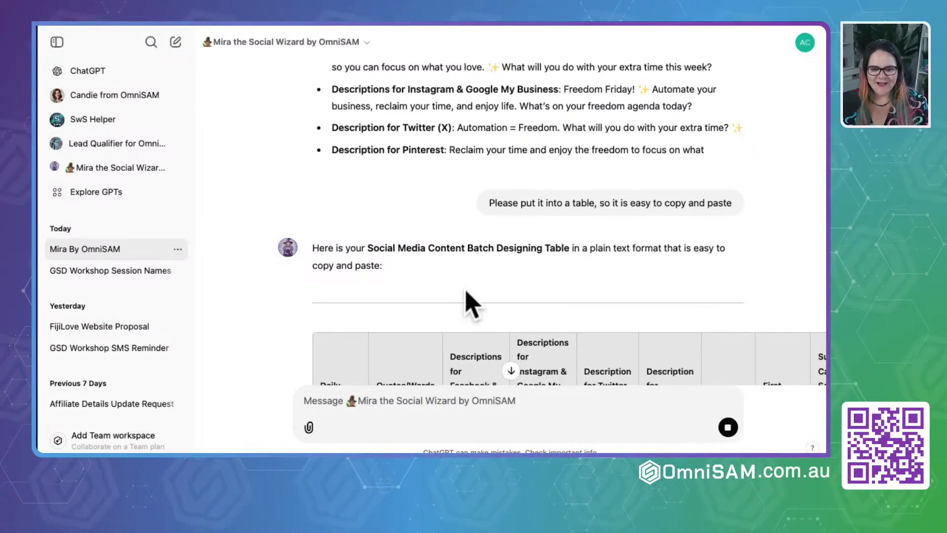
- Examine the new table's Motivation Monday row, focusing on the Daily Theme, the Quotes/Words for Graphics text and the platform descriptions
scroll(466, 294, "down", 5)
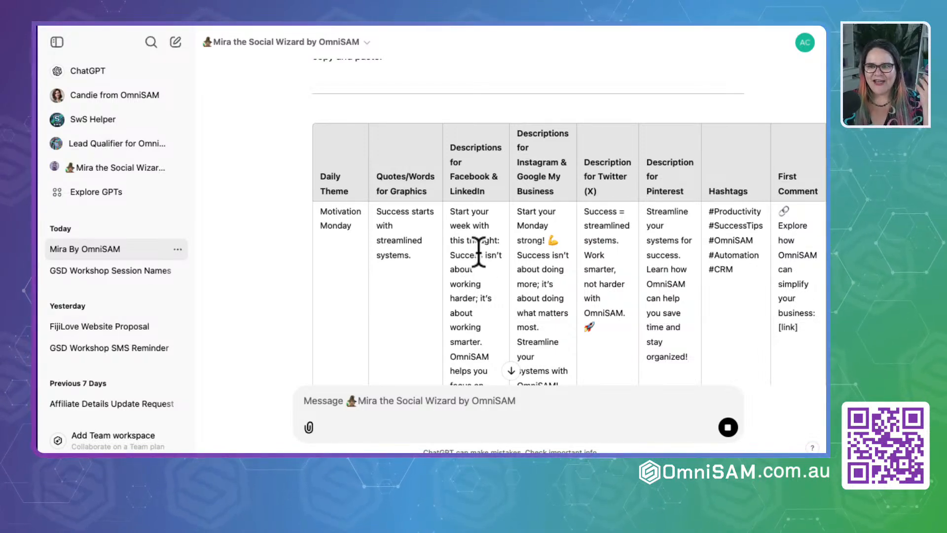
scroll(520, 316, "down", 3)
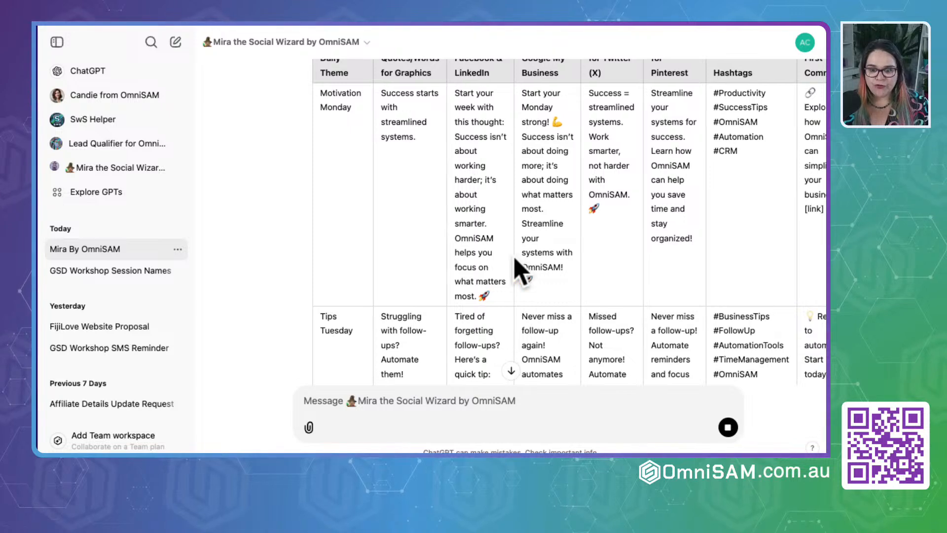
scroll(515, 269, "up", 3)
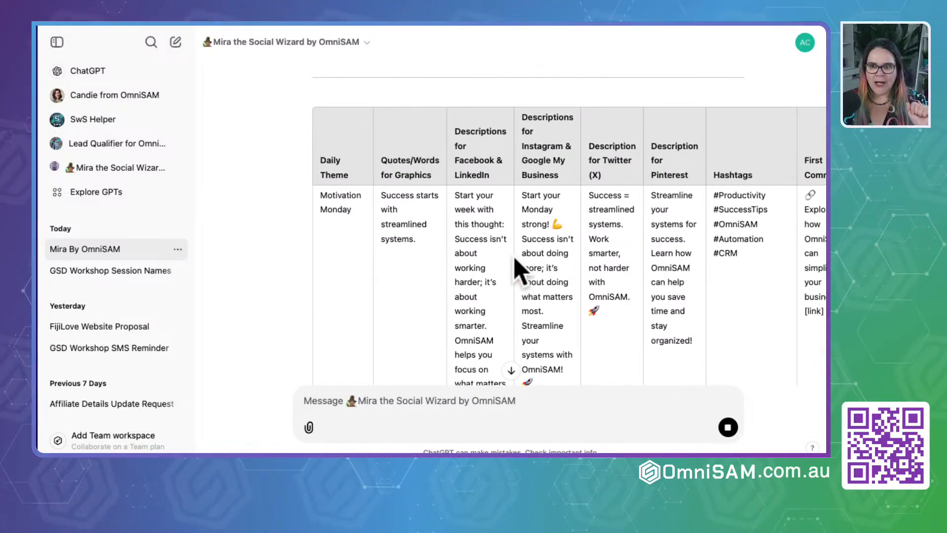
left_click(424, 240)
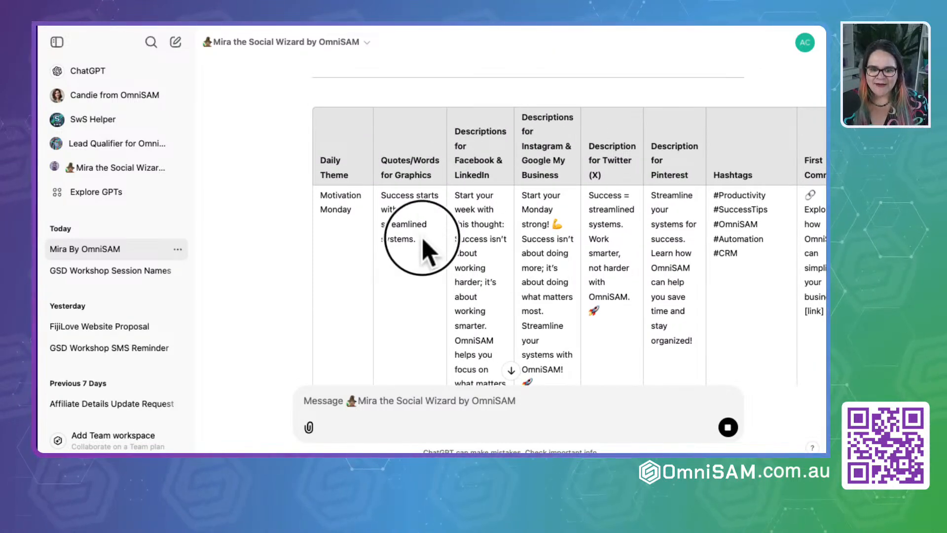
left_click_drag(423, 241, 376, 200)
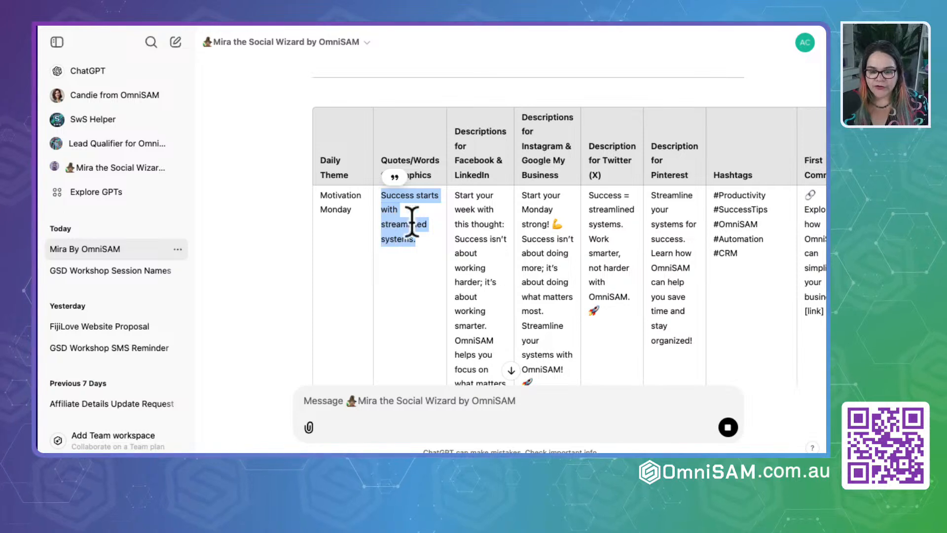
scroll(491, 301, "down", 1)
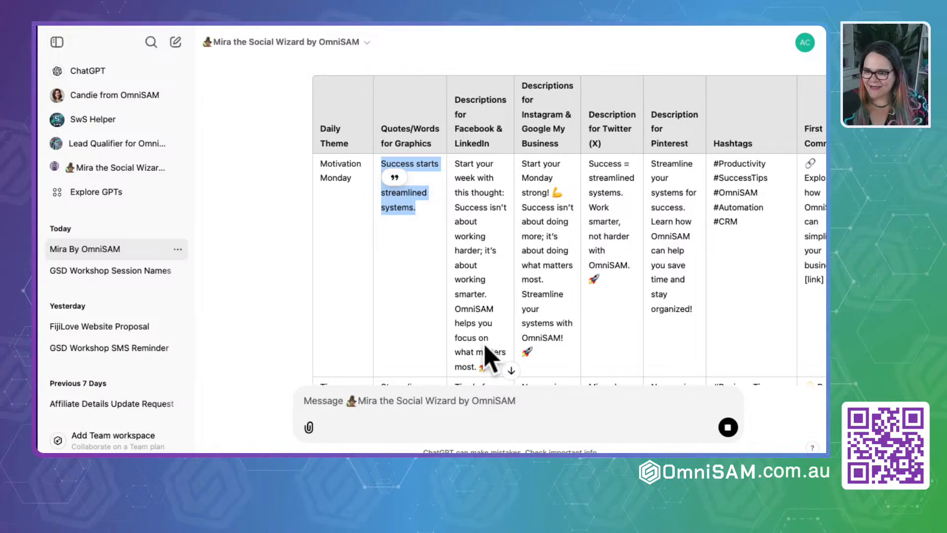
left_click(369, 400)
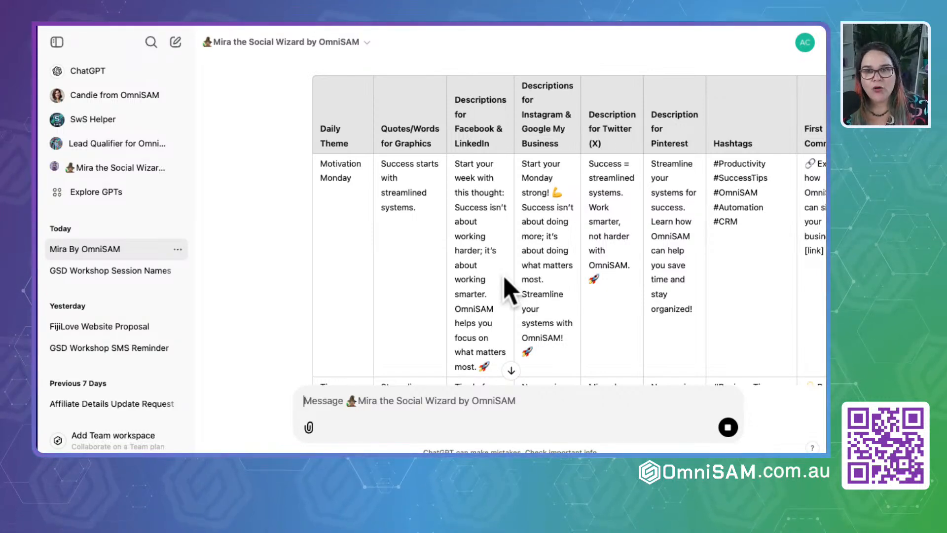
scroll(508, 289, "right", 5)
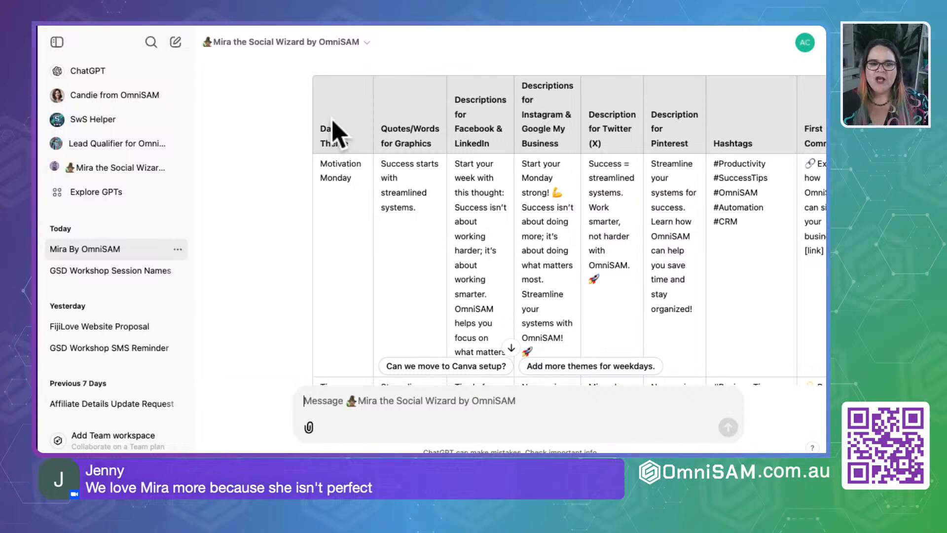
left_click_drag(324, 129, 327, 164)
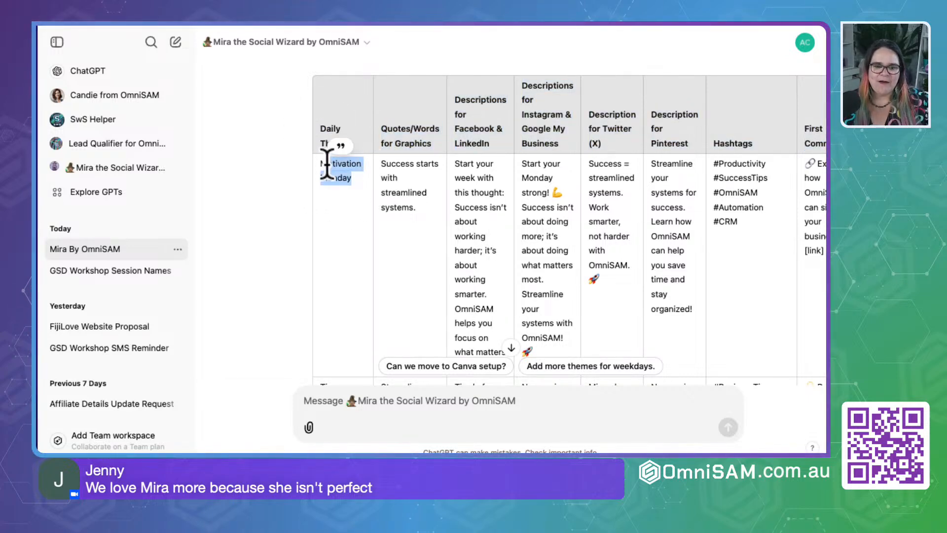
left_click(423, 232)
left_click_drag(417, 209, 381, 161)
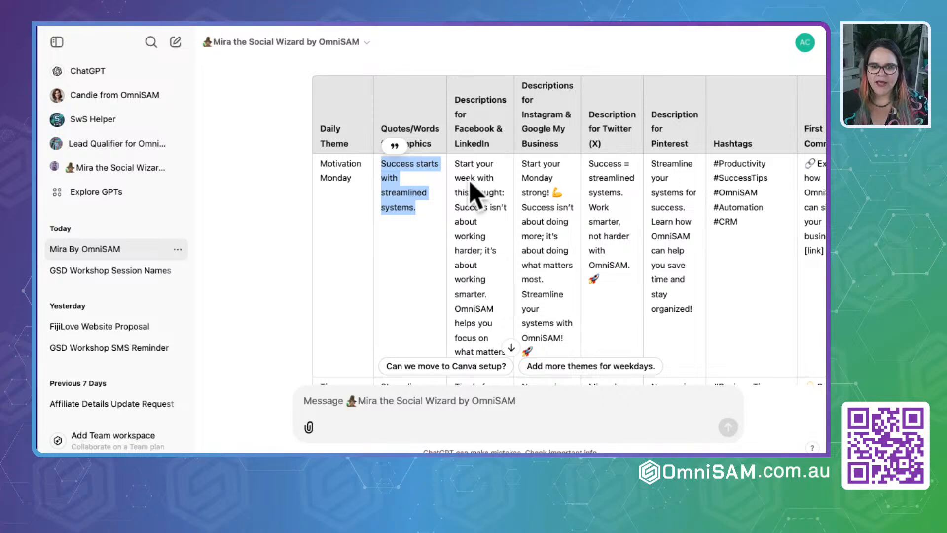
scroll(471, 193, "down", 3)
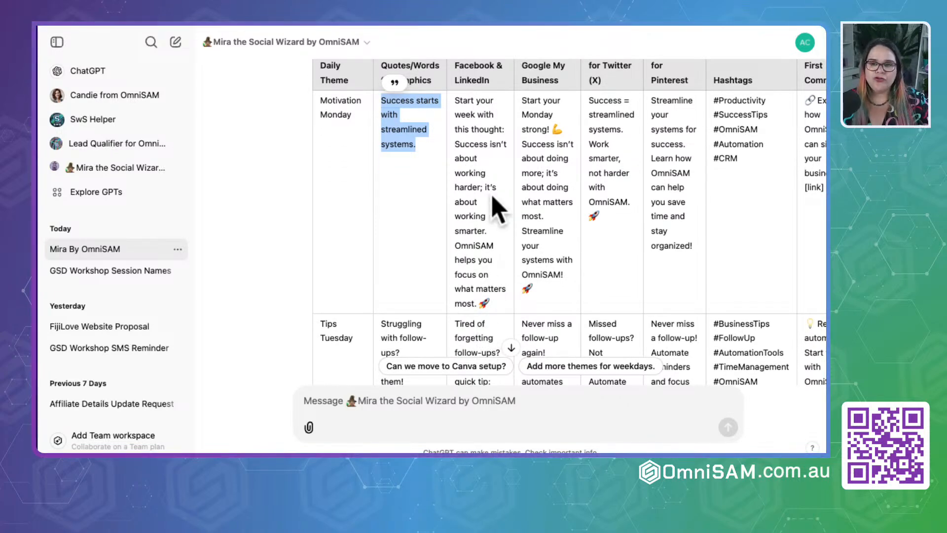
scroll(493, 197, "up", 2)
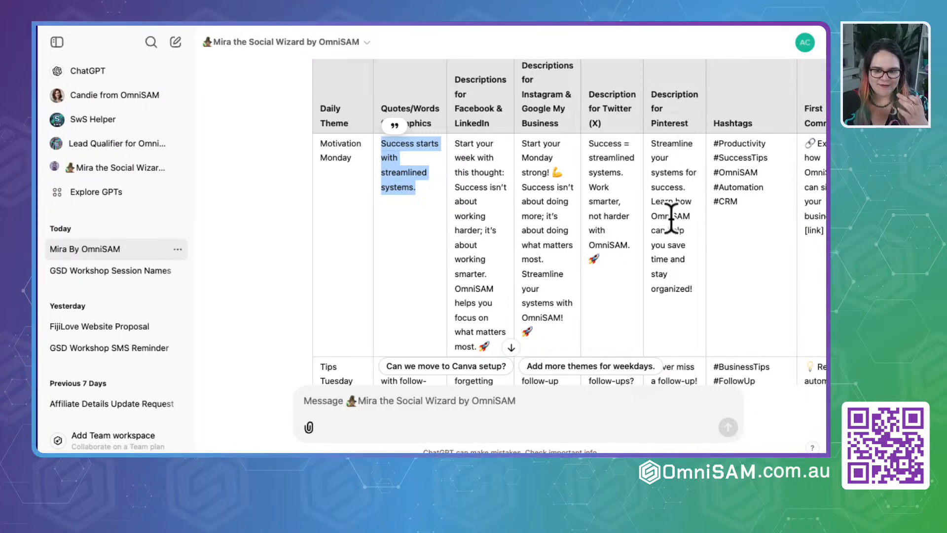
- Examine the Motivation Monday row's First Comment, Suggested Canva Search Keywords, Post Time and Evergreen Content Inspiration columns
scroll(671, 218, "right", 3)
left_click_drag(655, 203, 646, 134)
left_click(641, 192)
scroll(641, 191, "right", 2)
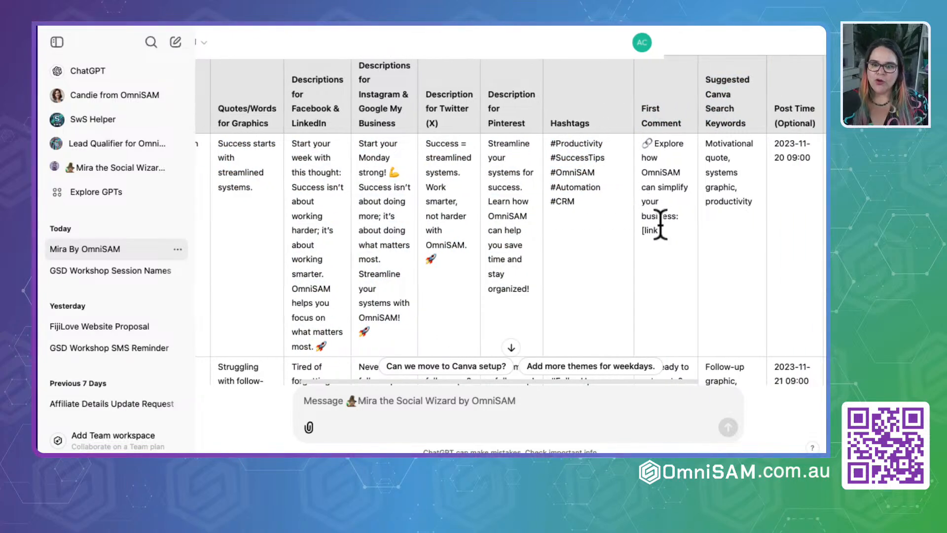
left_click_drag(674, 261, 646, 124)
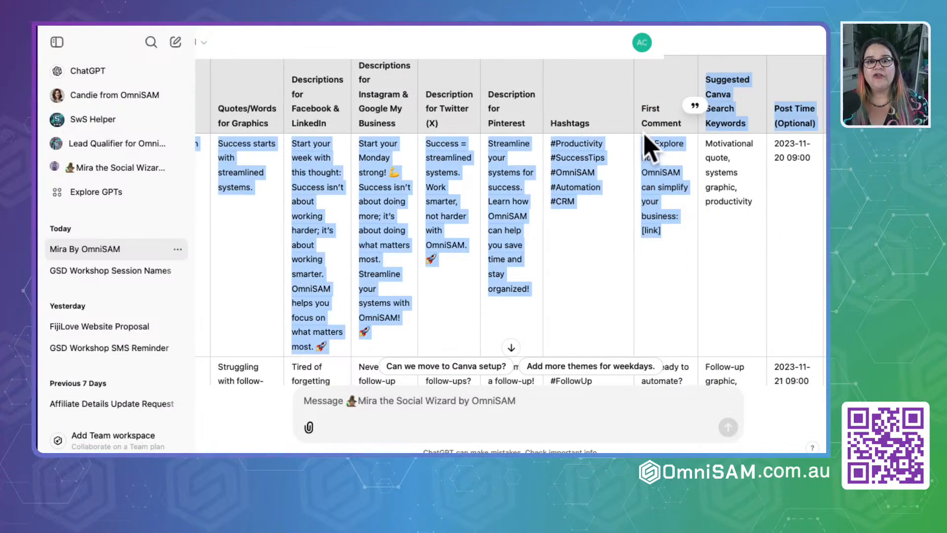
left_click(643, 158)
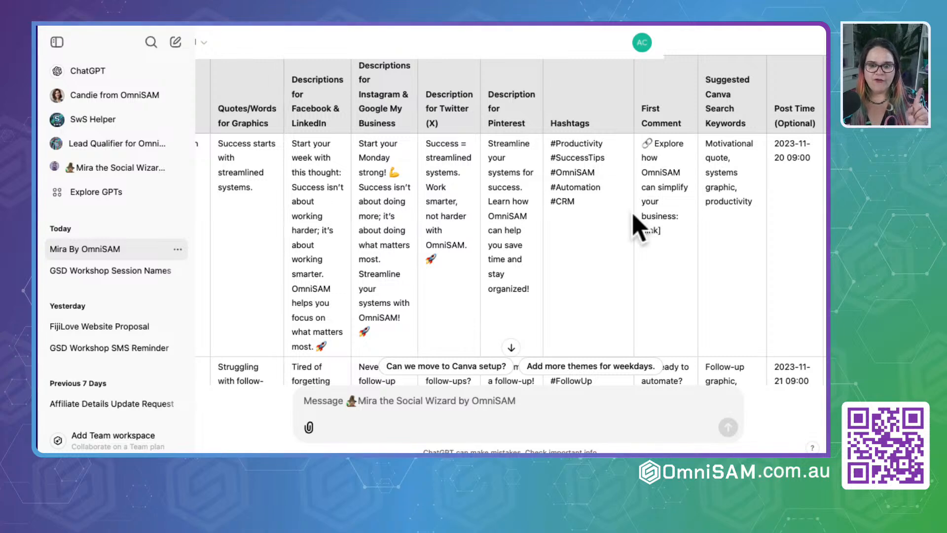
scroll(701, 205, "right", 3)
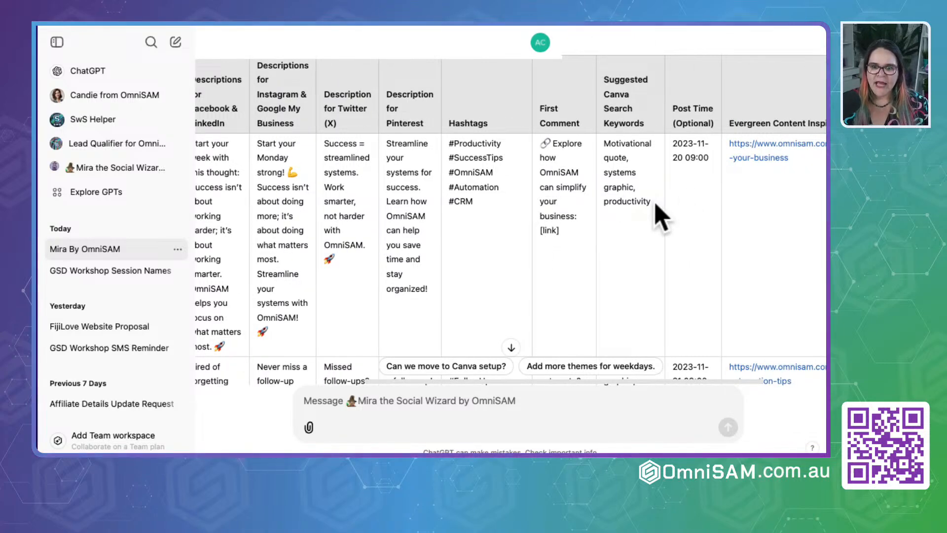
left_click_drag(656, 210, 603, 143)
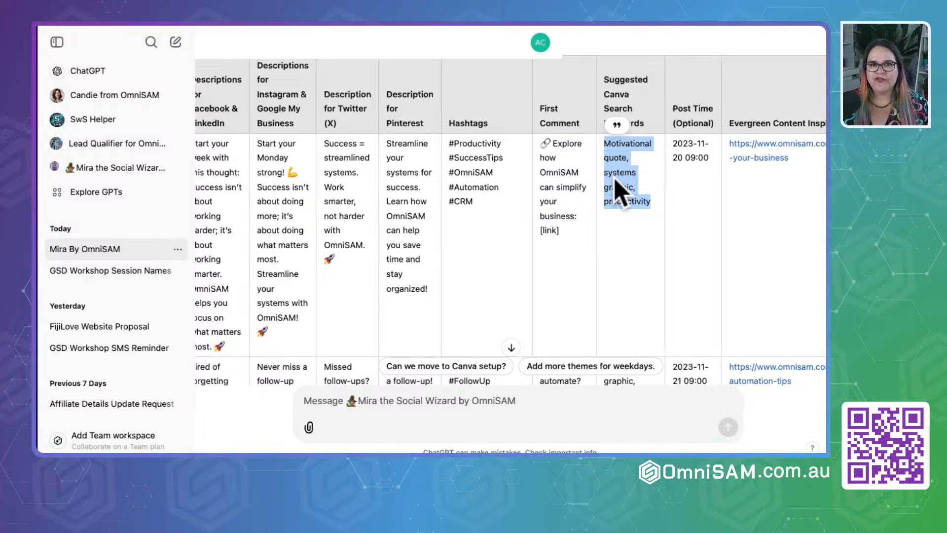
scroll(646, 203, "right", 3)
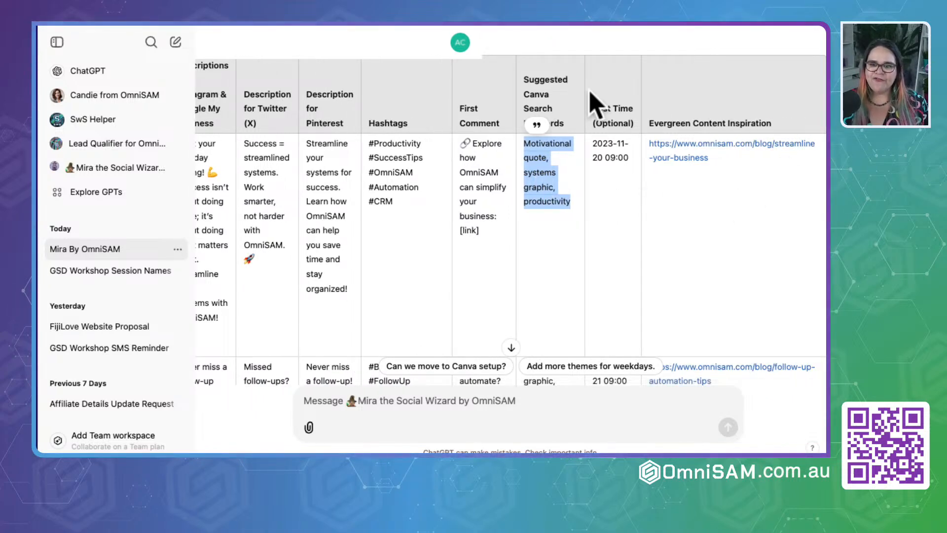
left_click(652, 123)
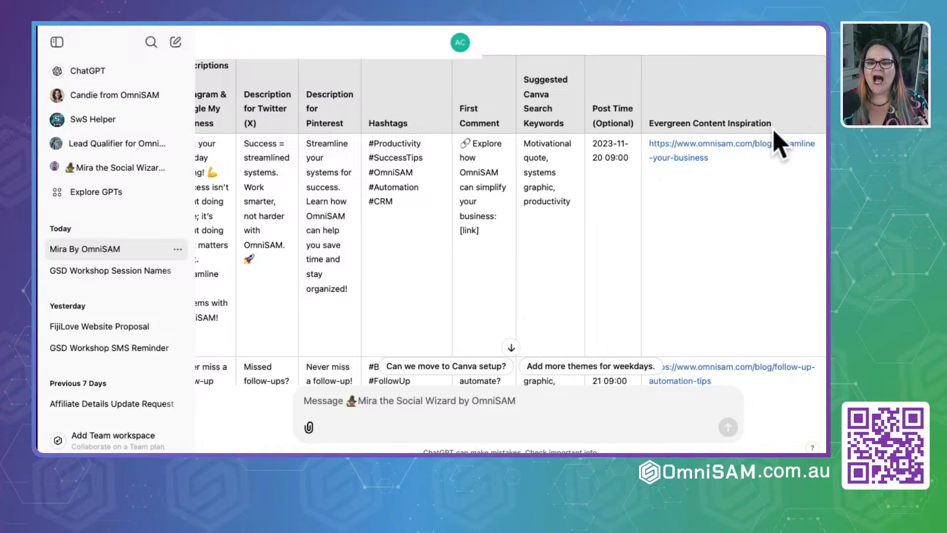
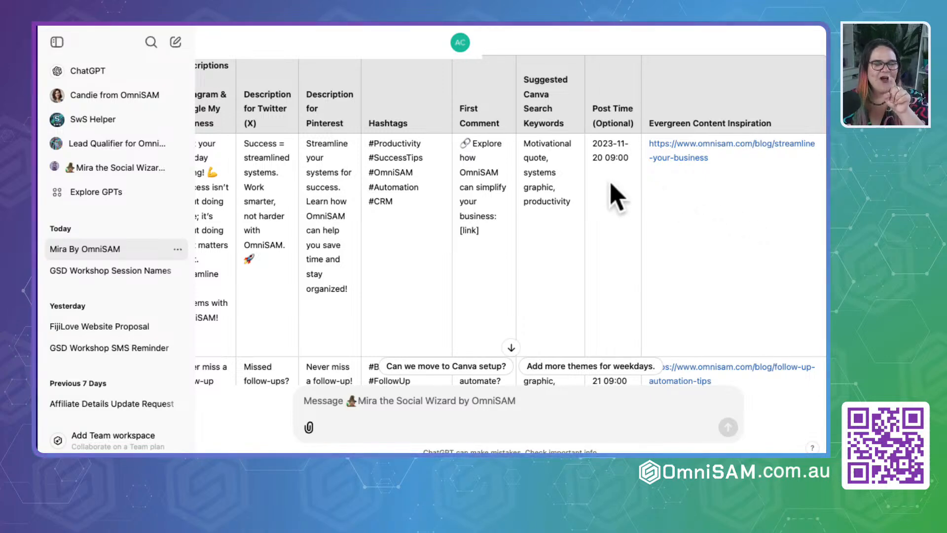
- Look back across the Motivation Monday row's columns and examine the Tips Tuesday row's graphic text, platform descriptions and hashtags
scroll(321, 264, "left", 10)
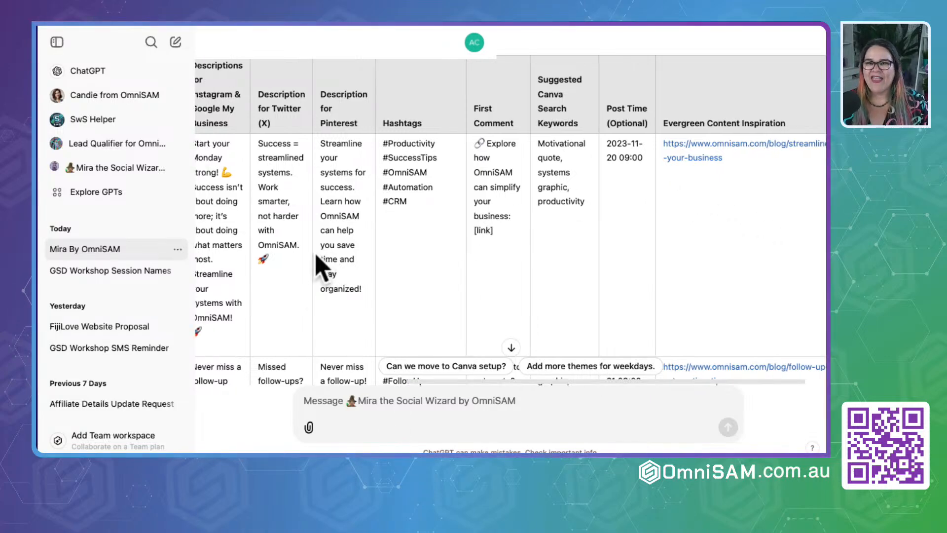
scroll(321, 268, "right", 3)
scroll(321, 268, "left", 2)
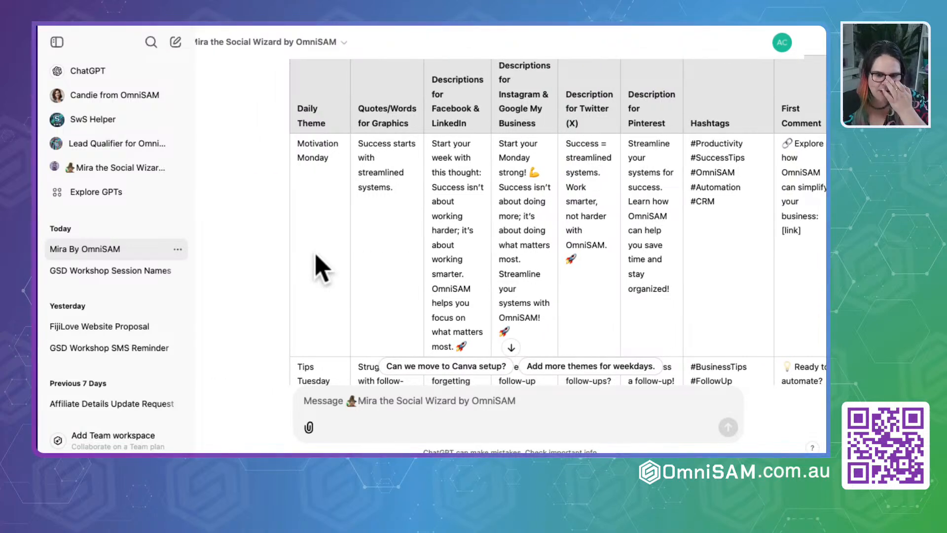
scroll(321, 268, "down", 3)
scroll(321, 268, "up", 2)
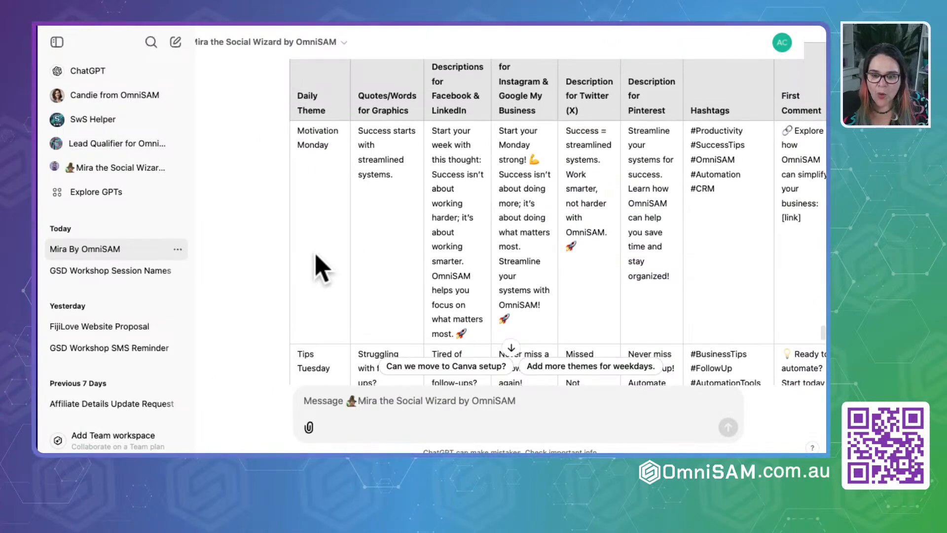
scroll(316, 255, "down", 3)
scroll(313, 256, "down", 3)
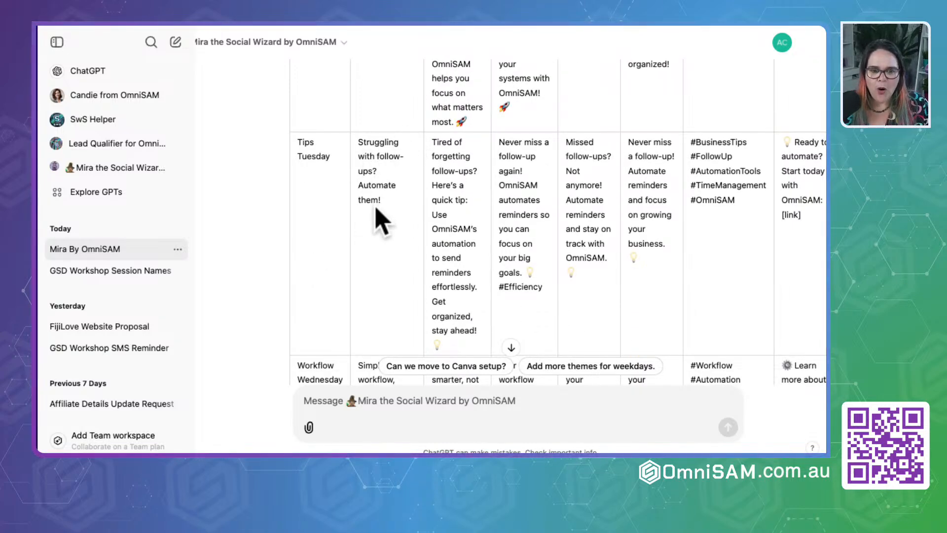
scroll(450, 309, "down", 2)
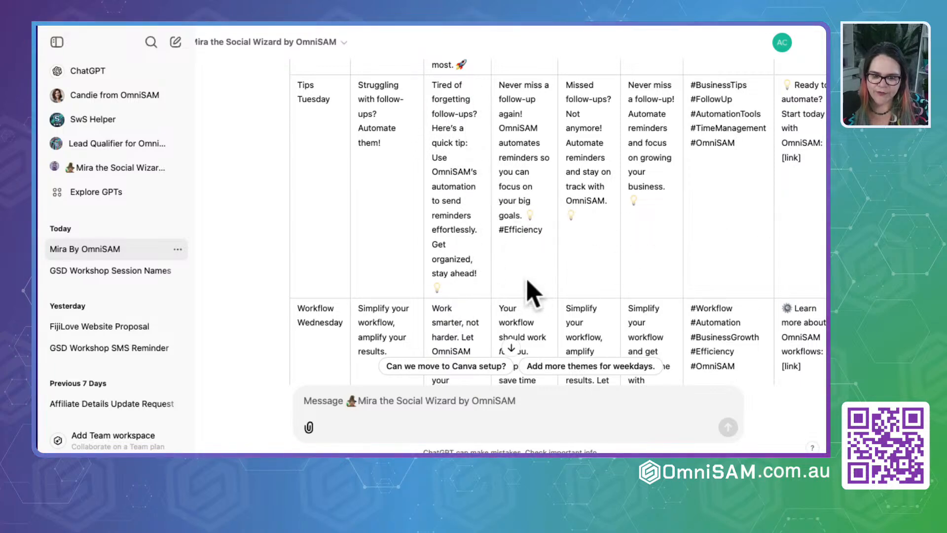
scroll(533, 292, "down", 4)
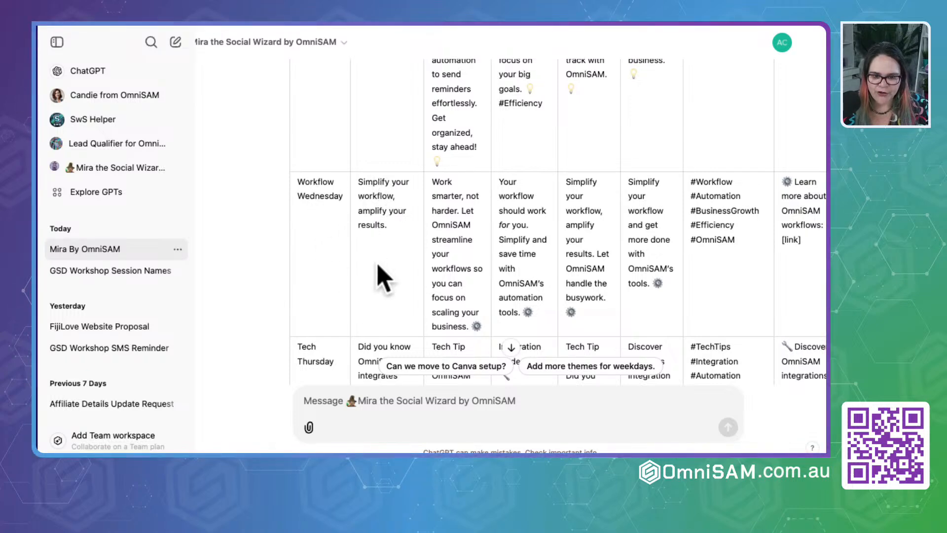
- Examine the table's Workflow Wednesday, Tech Thursday and Freedom Friday rows, checking how each platform description ends
scroll(383, 279, "down", 2)
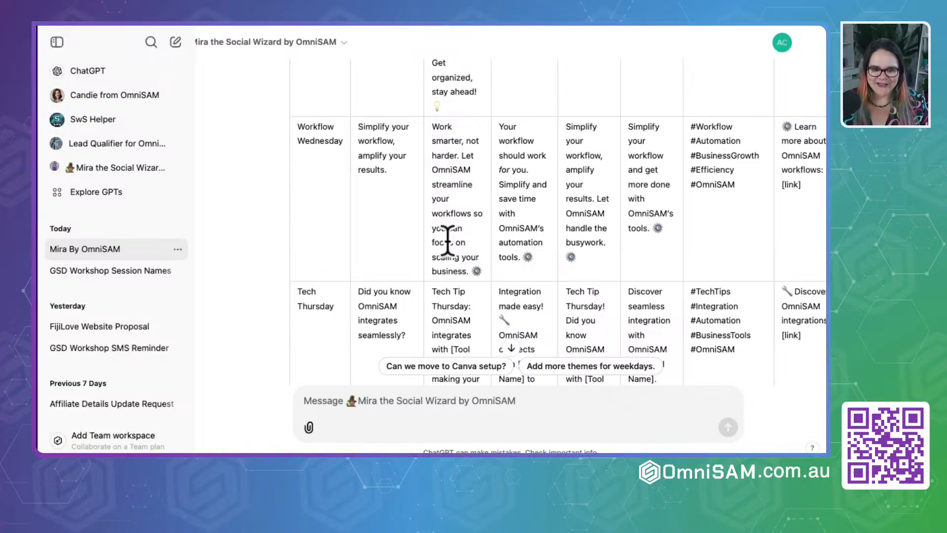
scroll(447, 241, "down", 2)
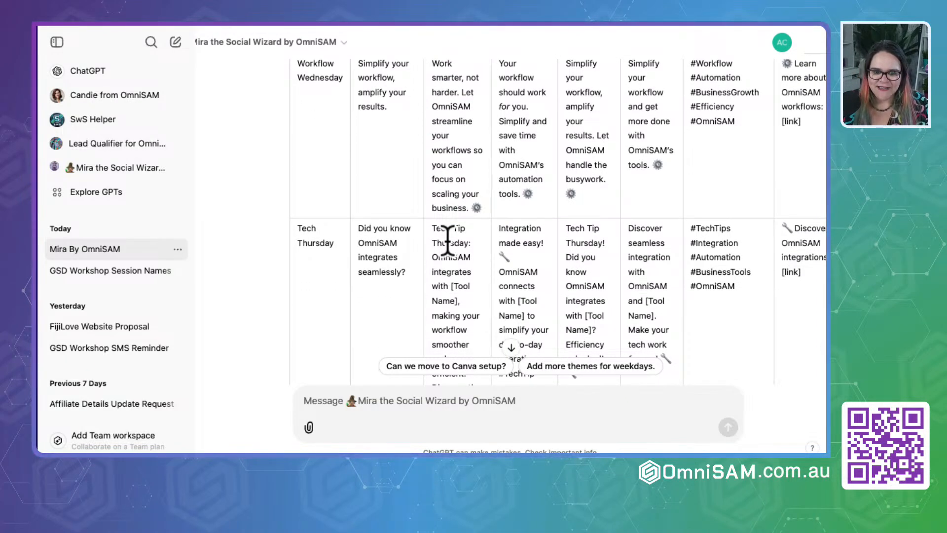
scroll(448, 241, "down", 6)
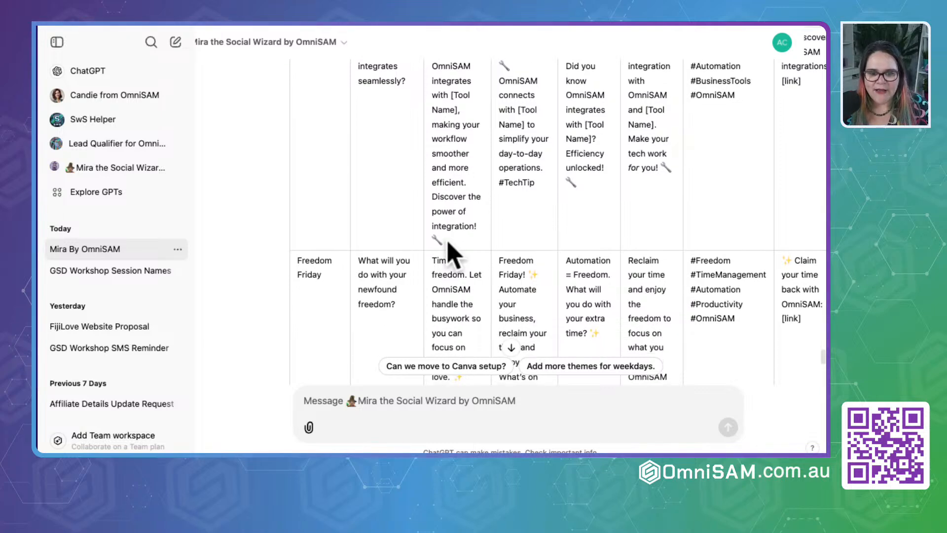
scroll(449, 249, "down", 6)
scroll(447, 239, "up", 3)
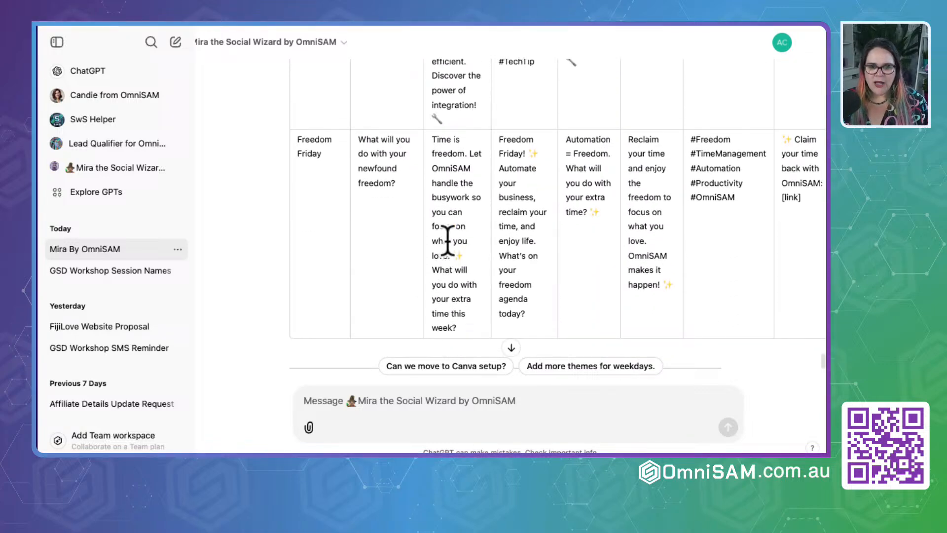
- Send Mira the change request "Please end each of the description with a question, to help engagement"
left_click(349, 407)
type("Please")
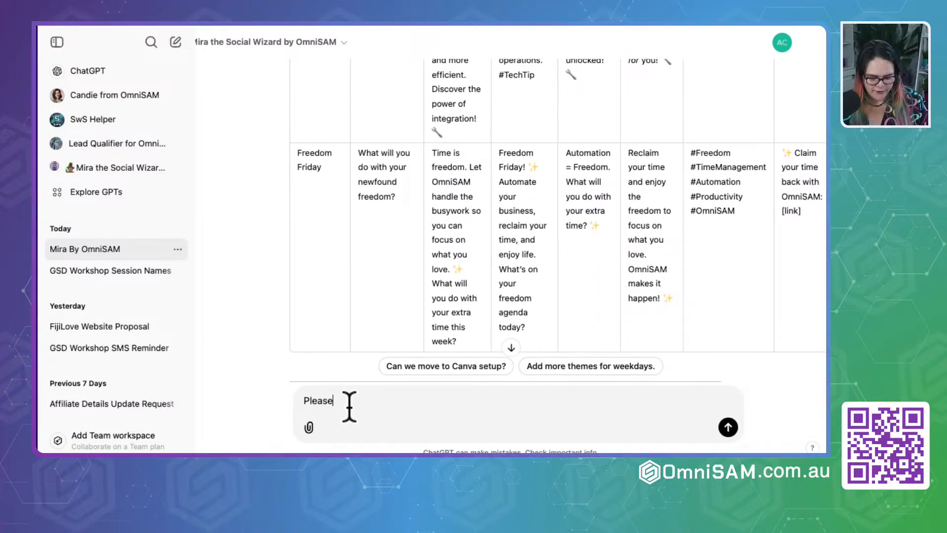
type(" end each of t")
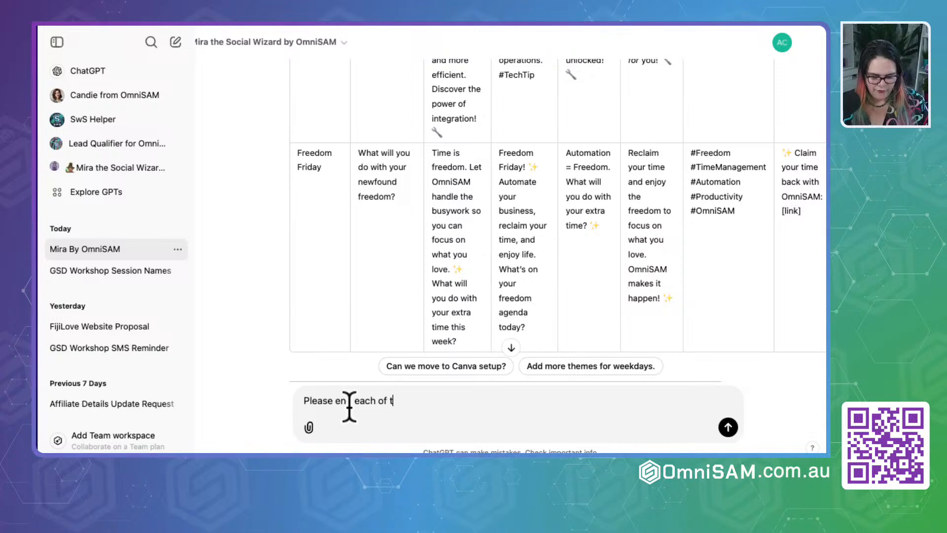
type("he descrip")
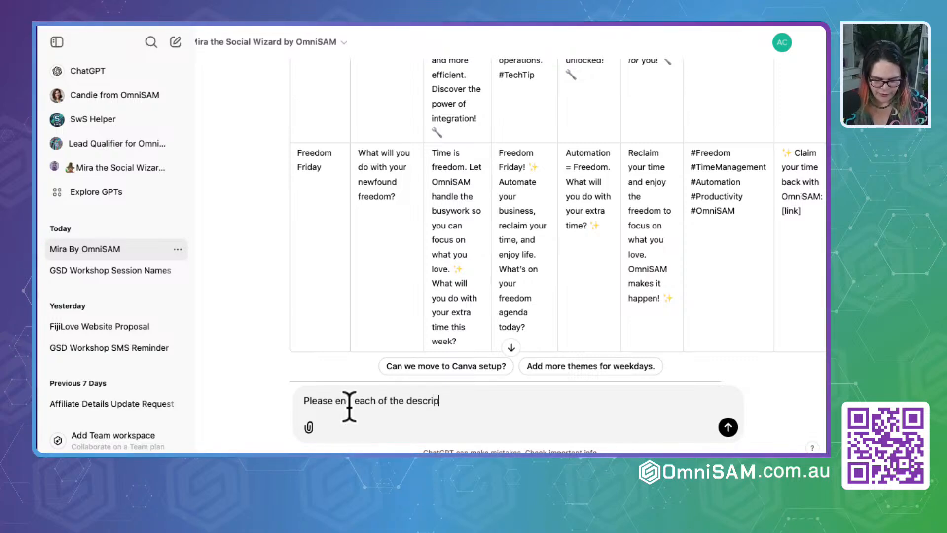
type("tion with a ")
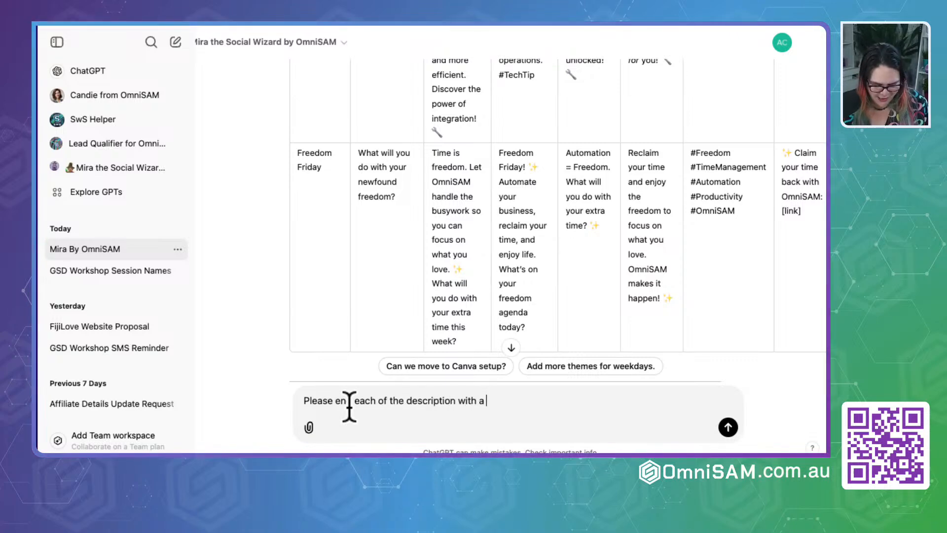
type("question,")
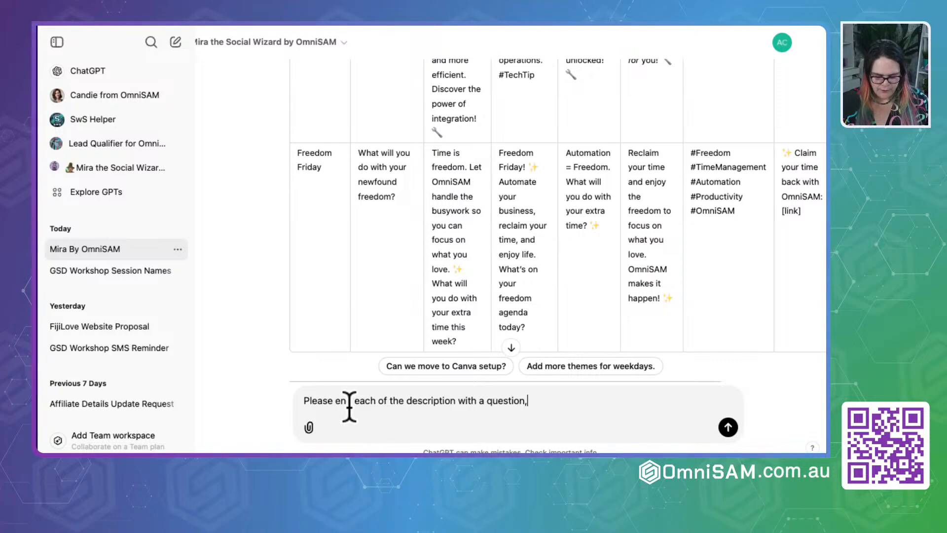
type(" to help enga")
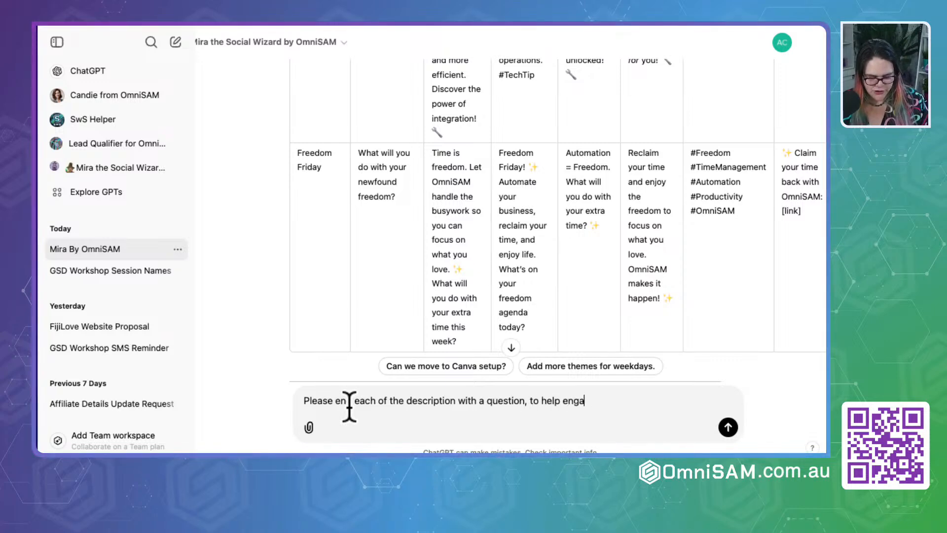
type("gement")
key("Return")
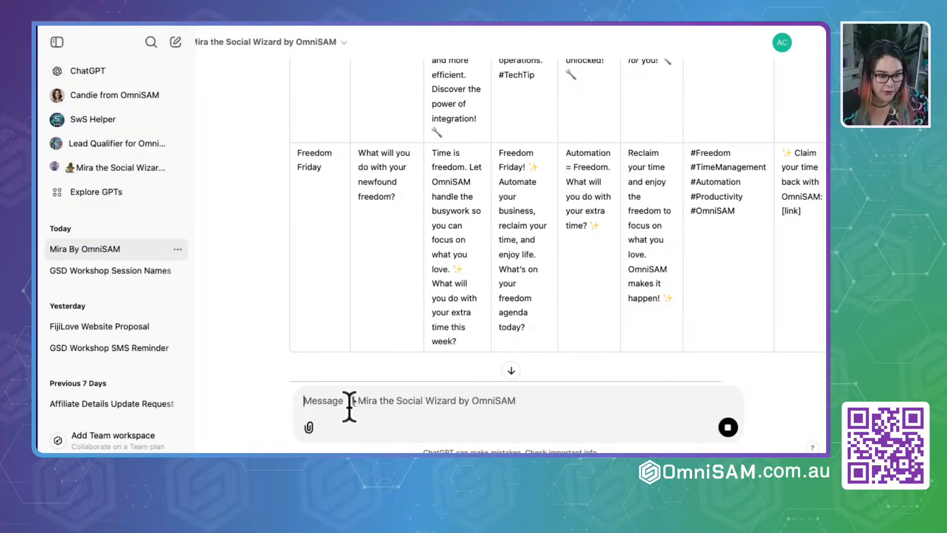
- Send Mira the message "Please make it as a table not a spreadsheet. Please remember this moving forward. I do not want a spreadsheet"
scroll(598, 355, "down", 4)
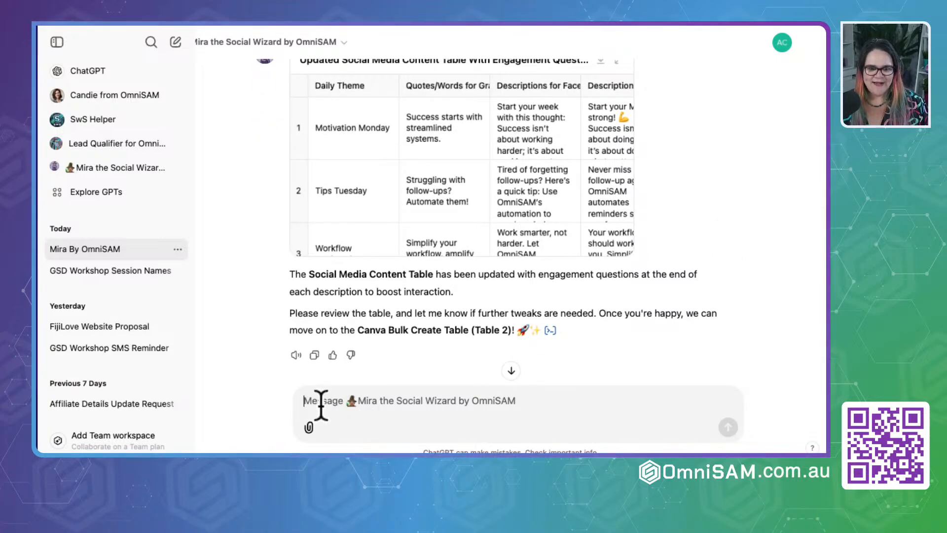
type("Please")
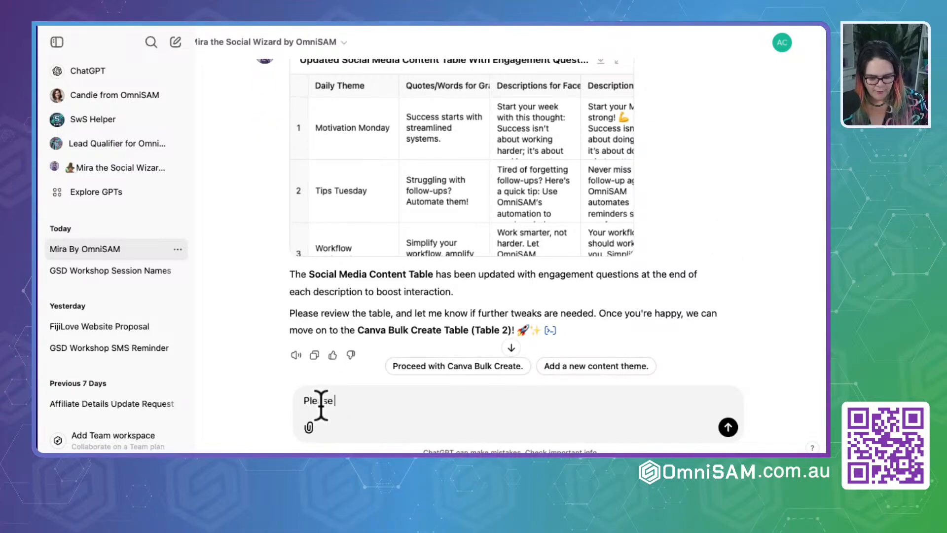
type(" make it as a")
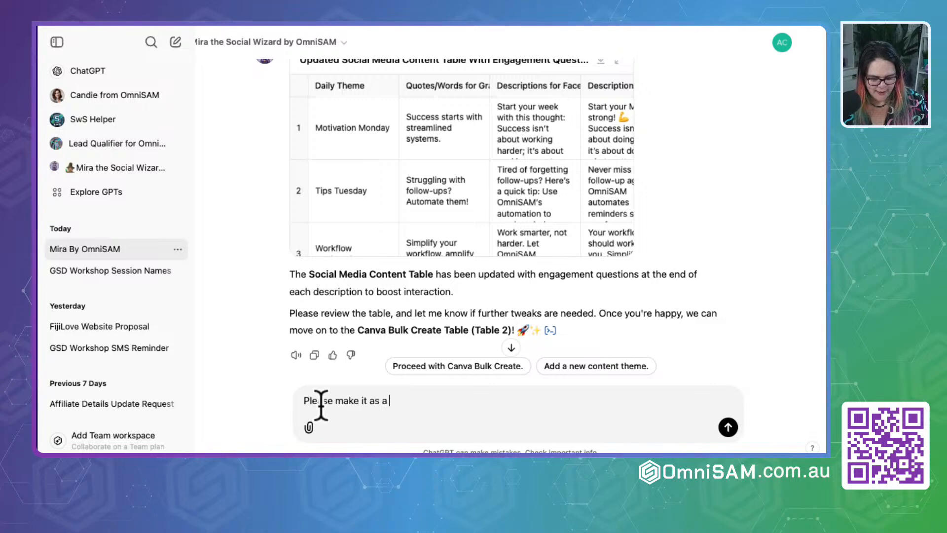
type(" table not a sp")
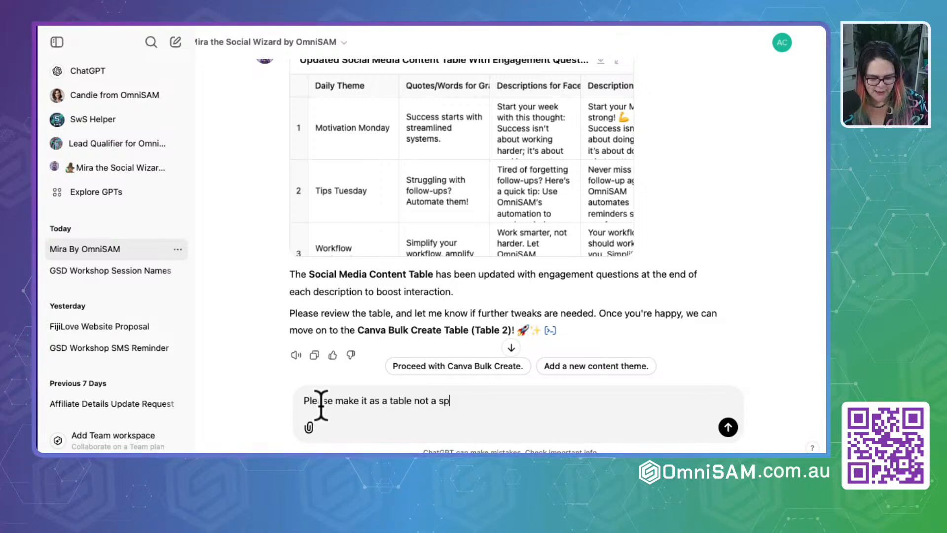
type("readsheet. Please remembetr t")
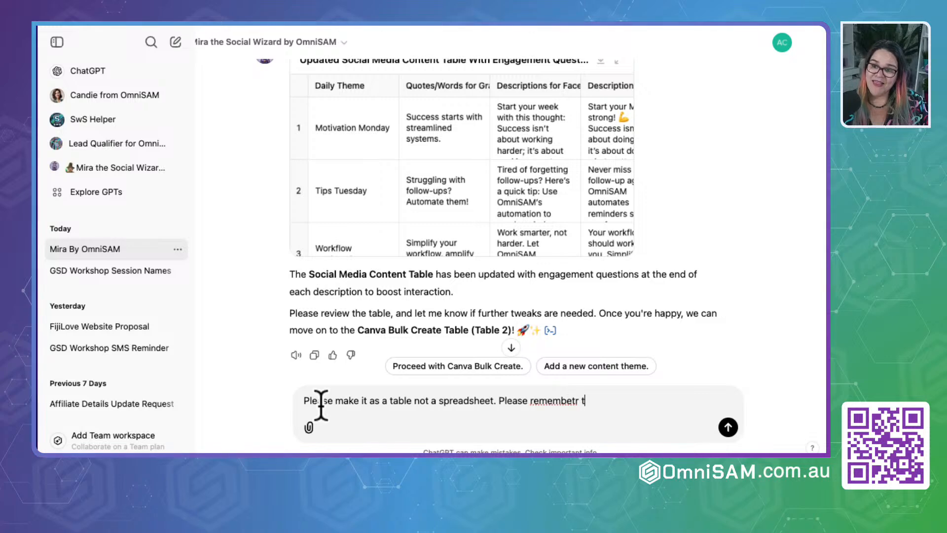
type("his moving forward.")
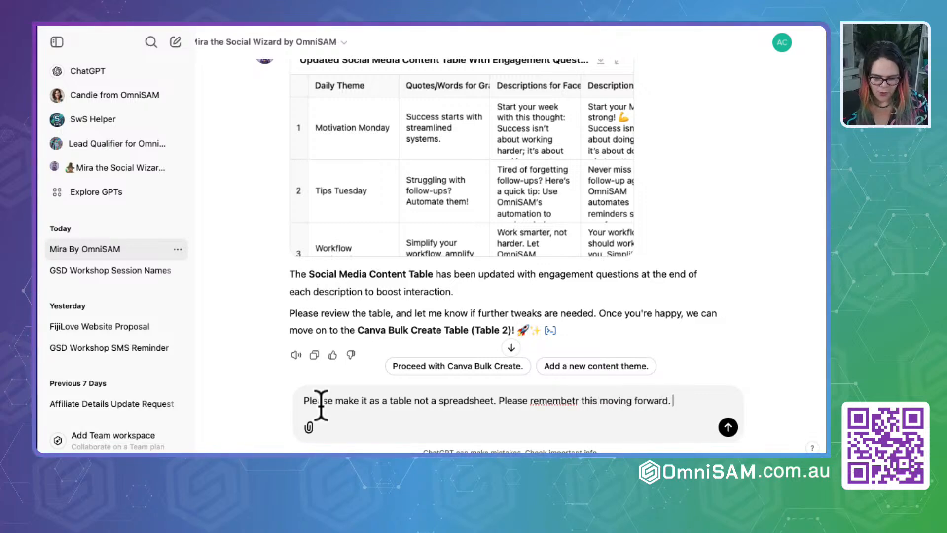
type("I do not wa")
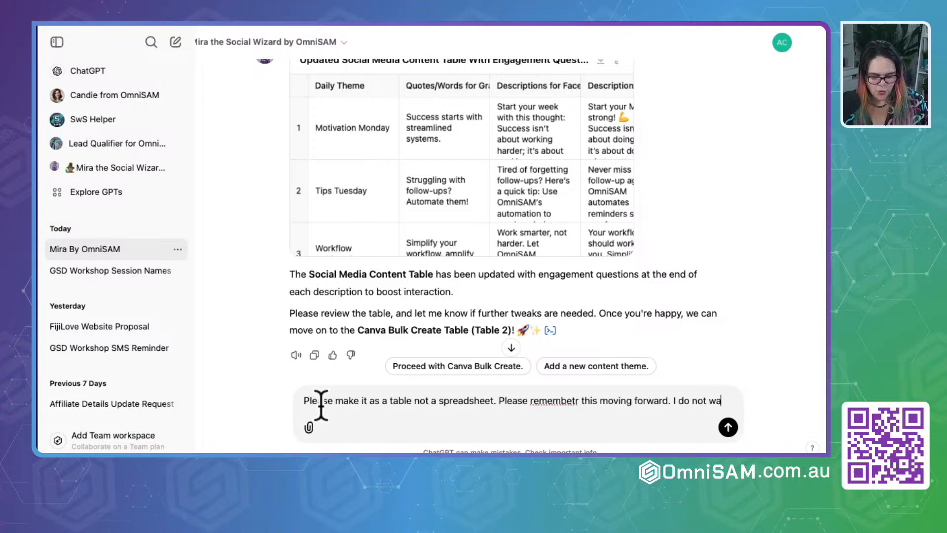
type("nt a spreadsheet")
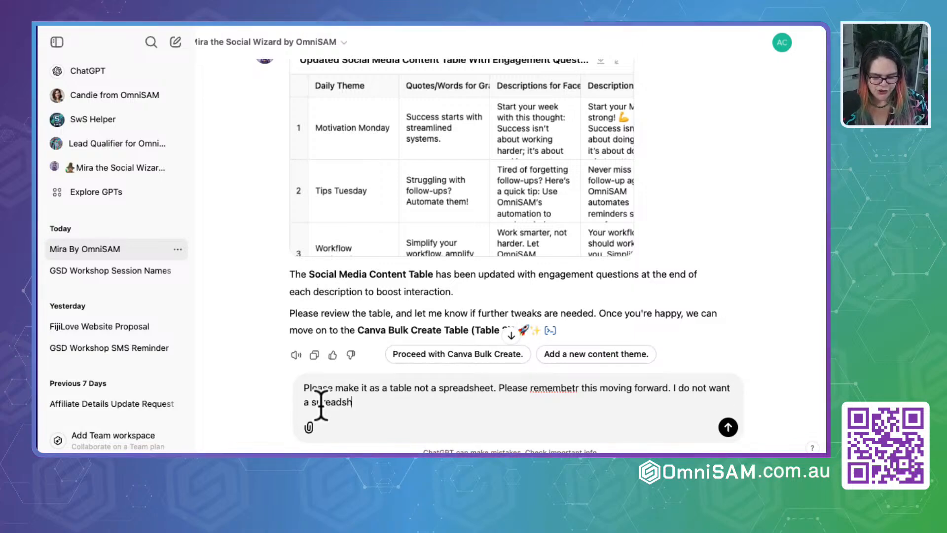
key("Return")
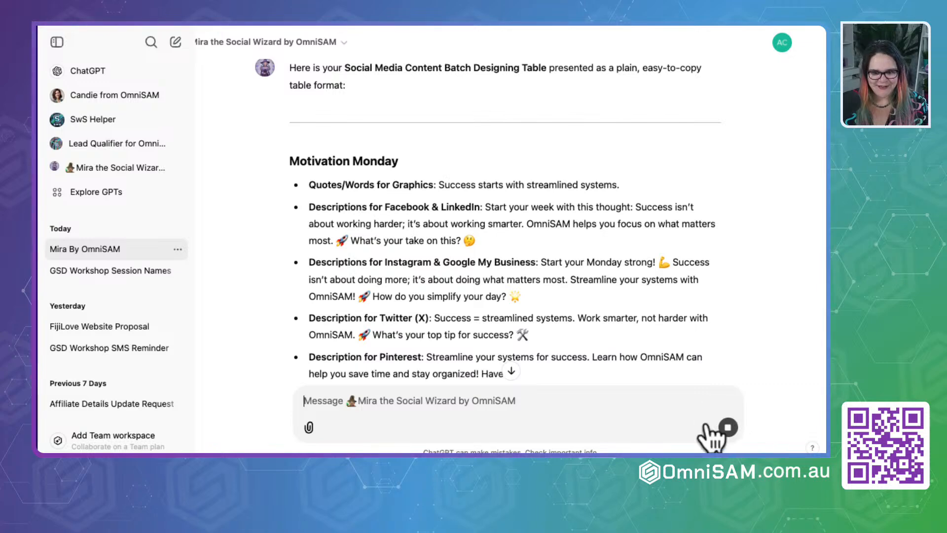
- Stop Mira's bulleted response in the Motivation Monday section and send the request "Please put it into a table"
left_click(723, 427)
type("Please put it into")
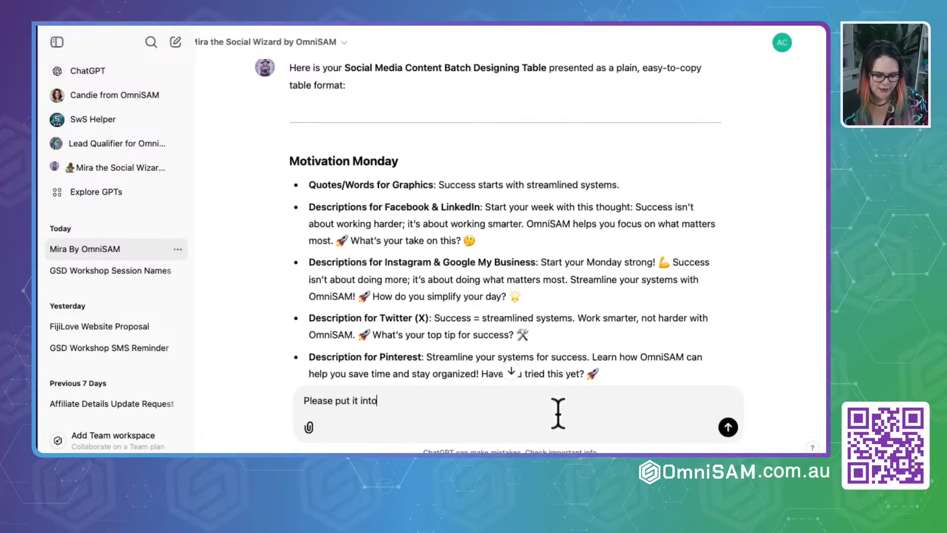
type(" a table")
key("Return")
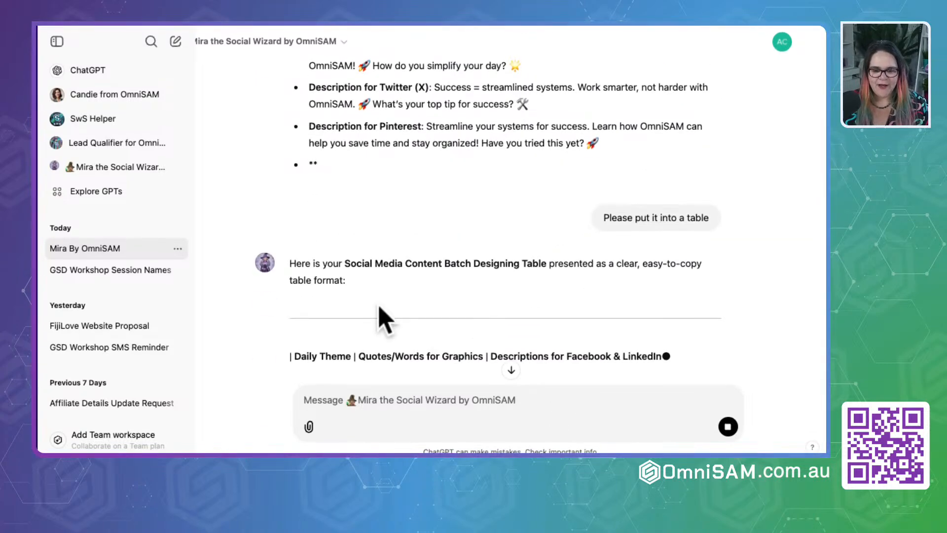
- Review the regenerated table's Motivation Monday and Tips Tuesday rows for engagement questions ending the platform descriptions
scroll(363, 279, "down", 1)
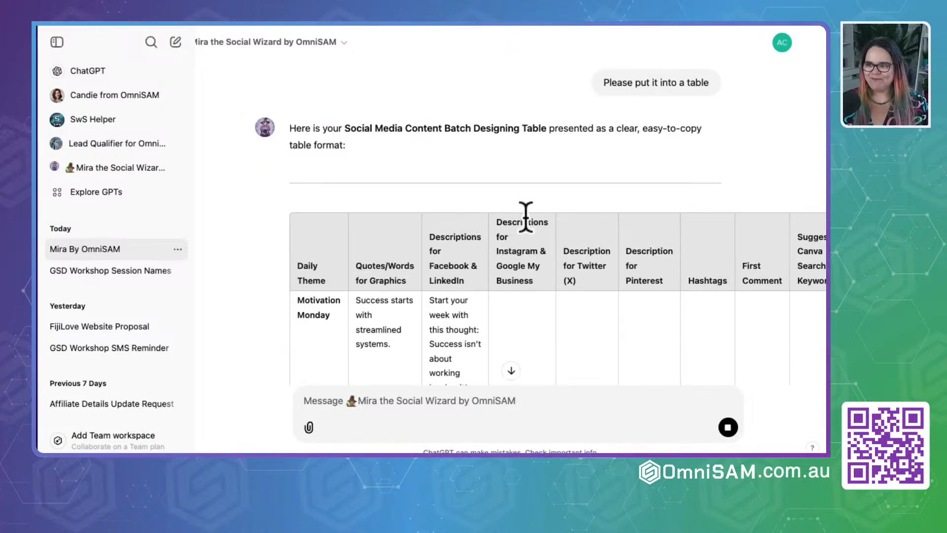
scroll(429, 271, "down", 5)
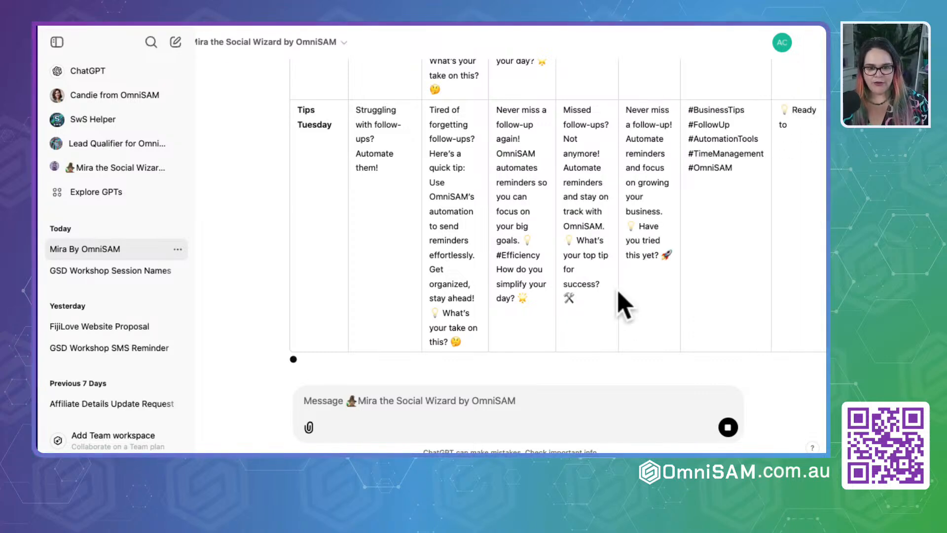
scroll(501, 303, "up", 10)
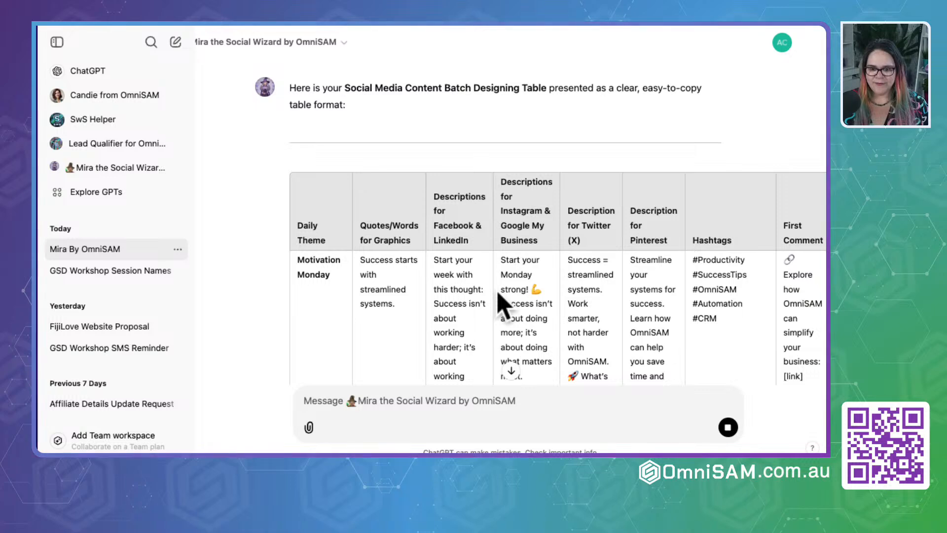
scroll(501, 303, "down", 15)
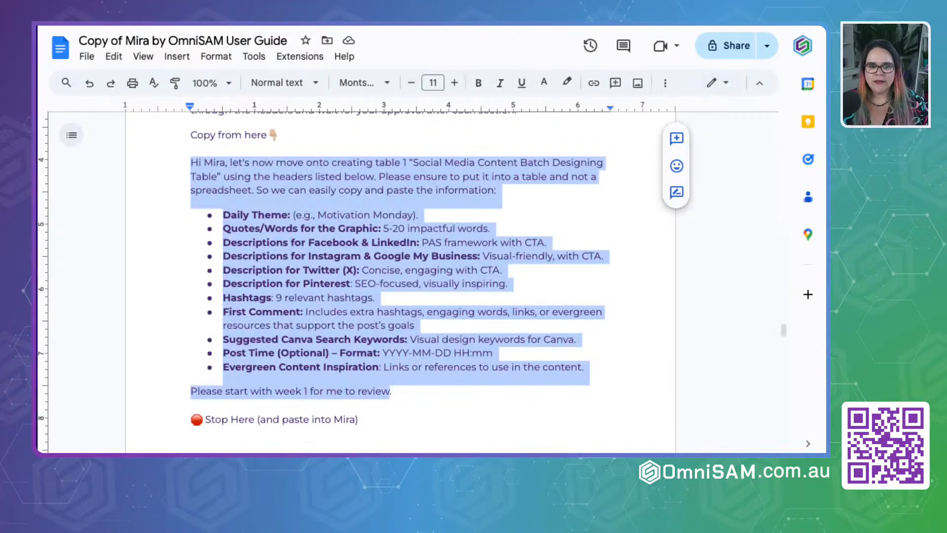
- Switch to the Mira user guide in Google Docs and read the instructions following the table 1 prompt about approving and copying the content
left_click(358, 368)
scroll(357, 369, "down", 3)
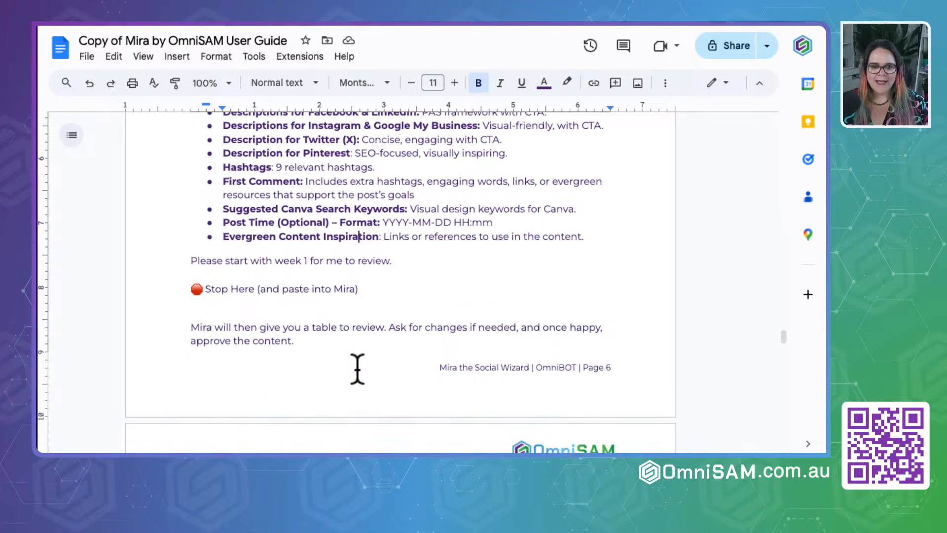
scroll(358, 370, "down", 3)
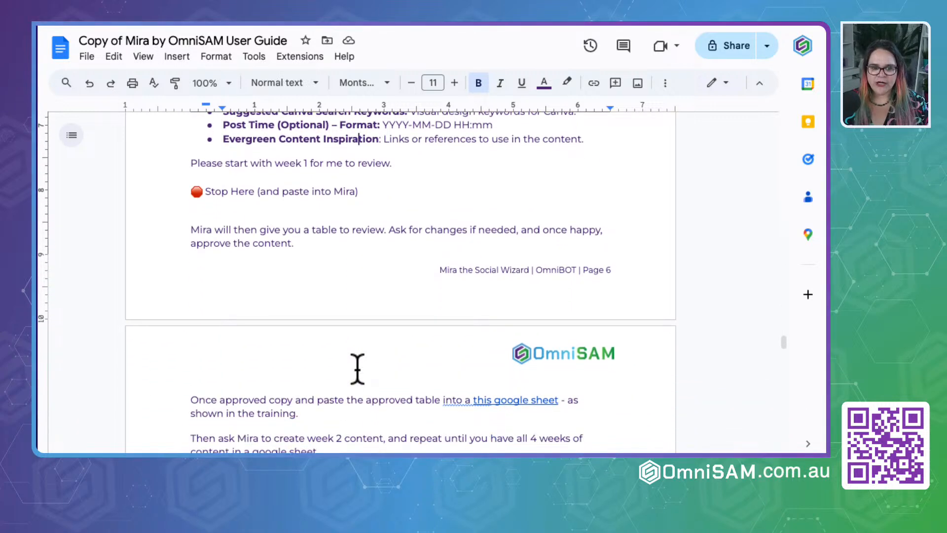
scroll(356, 370, "down", 2)
scroll(356, 368, "up", 2)
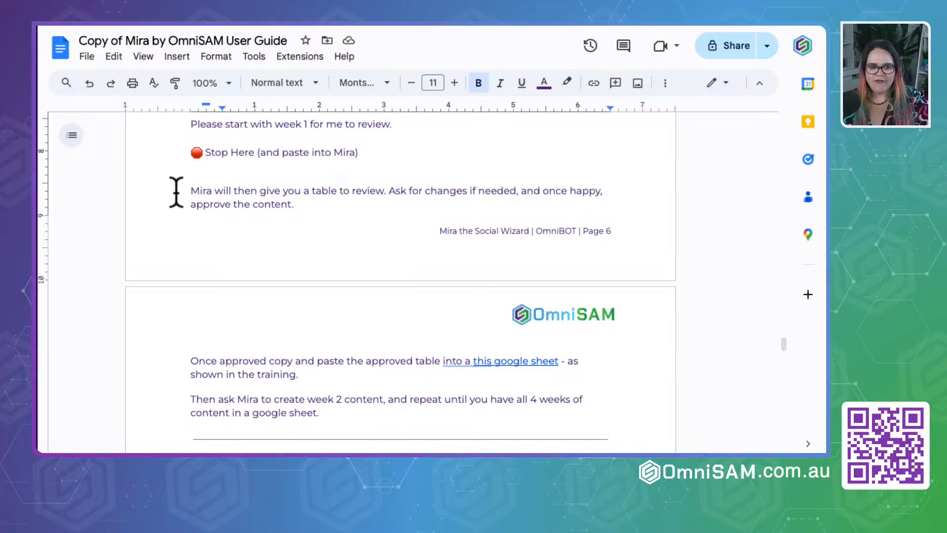
left_click_drag(190, 191, 513, 190)
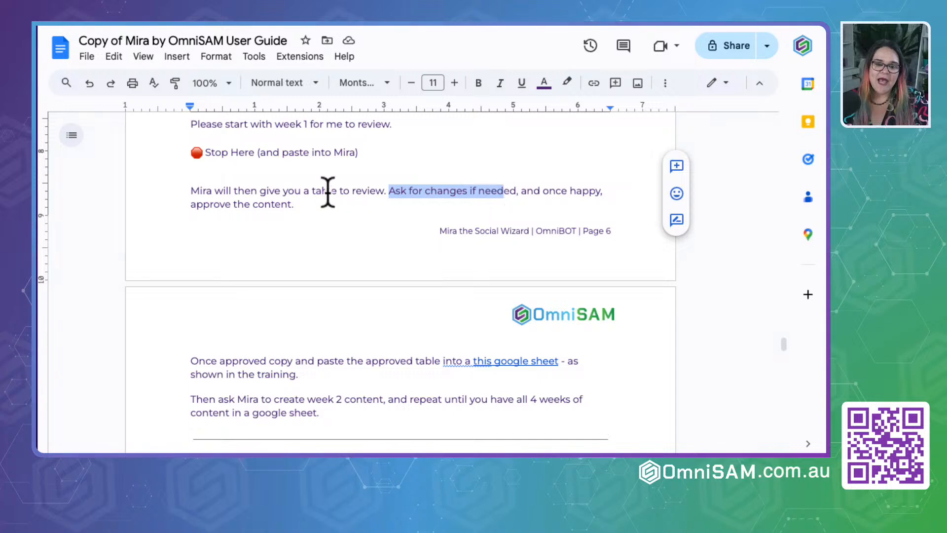
left_click(309, 195)
left_click_drag(294, 204, 184, 186)
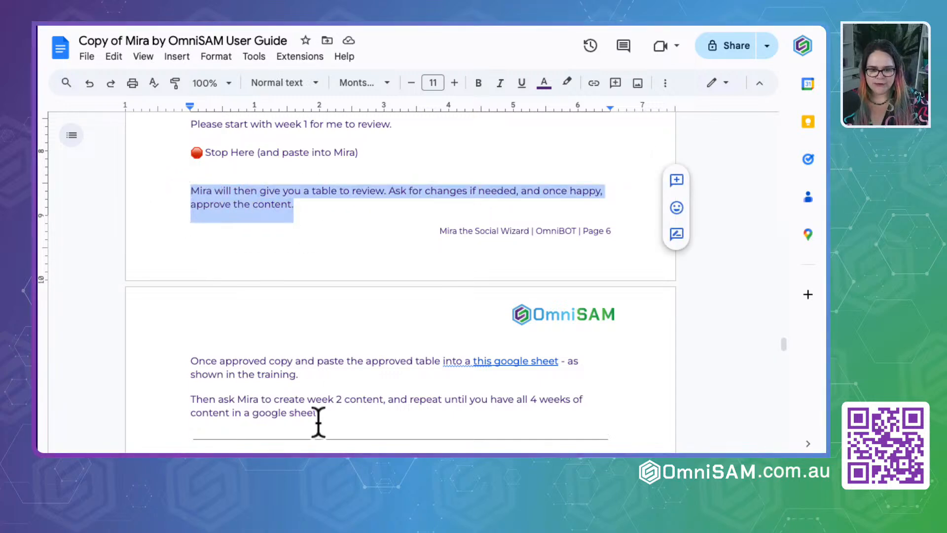
- Make a copy of the OmniSAM Social Planner Template from the guide's Google Sheet link and dismiss the pre-built tables suggestions
scroll(317, 419, "down", 2)
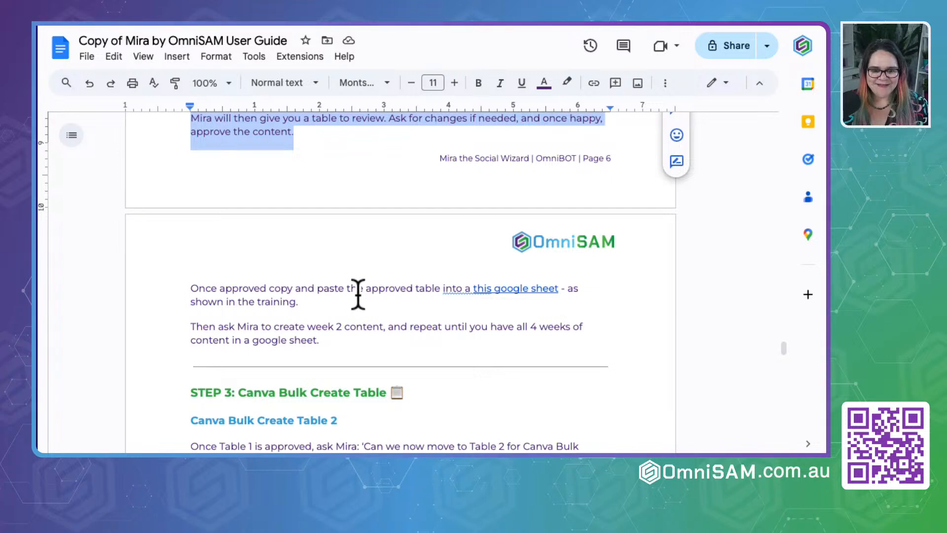
left_click(516, 291)
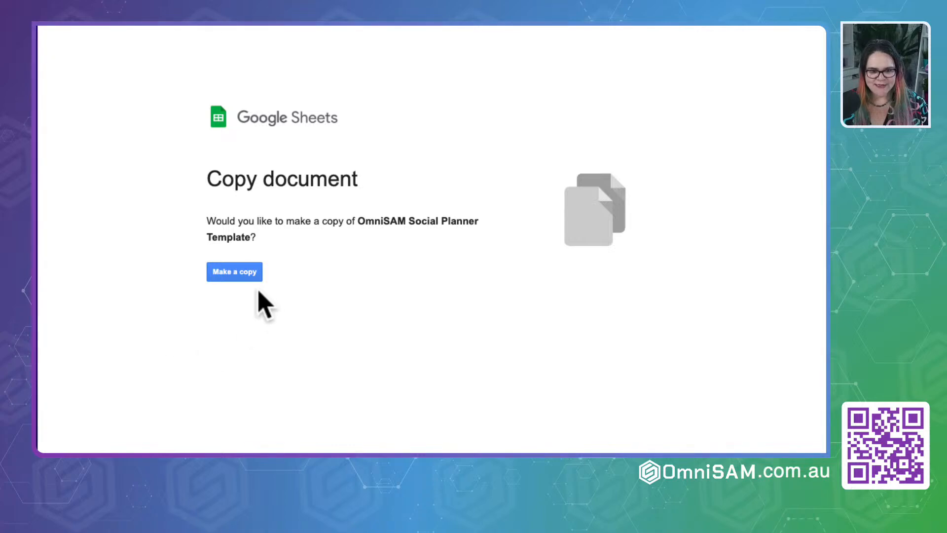
left_click(229, 273)
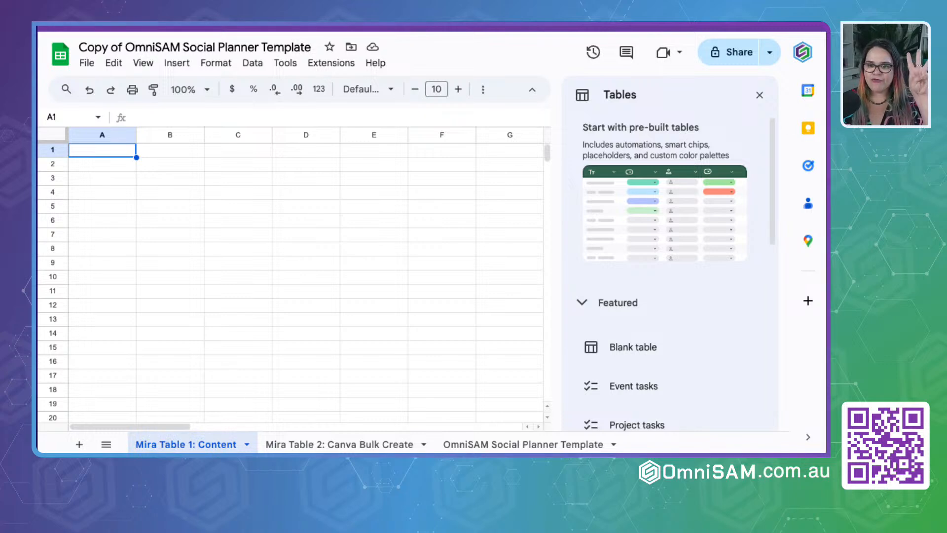
left_click(760, 96)
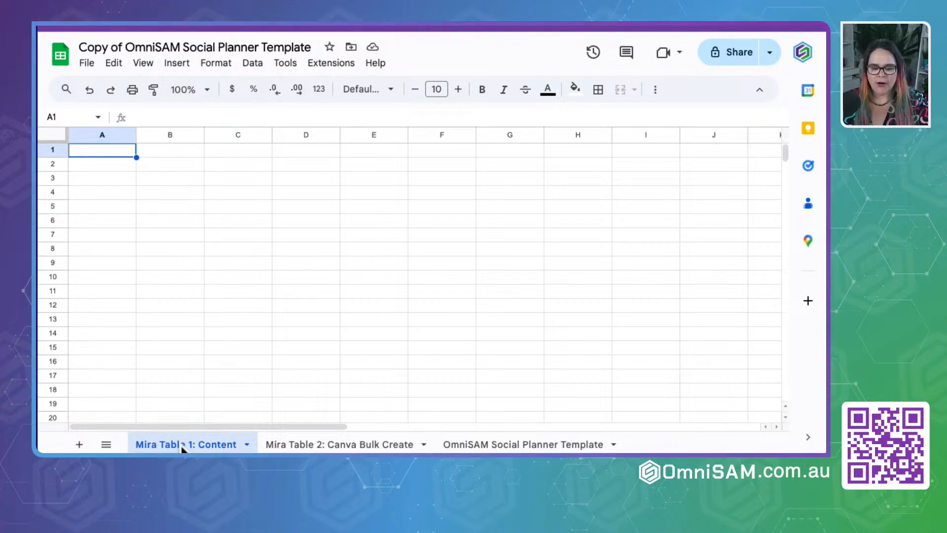
- Look through the Mira Table 2: Canva Bulk Create and OmniSAM Social Planner Template sheets, and return to Mira Table 1: Content
left_click(322, 446)
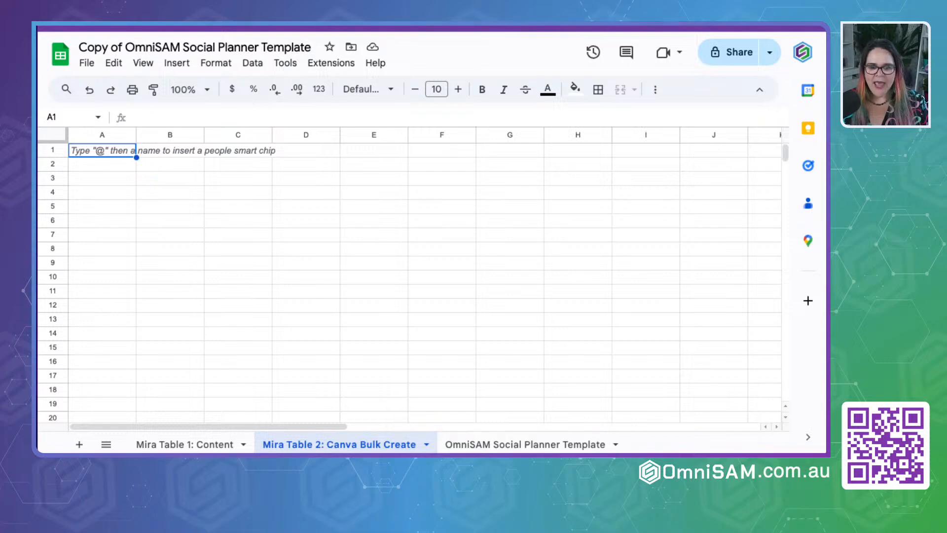
left_click(475, 446)
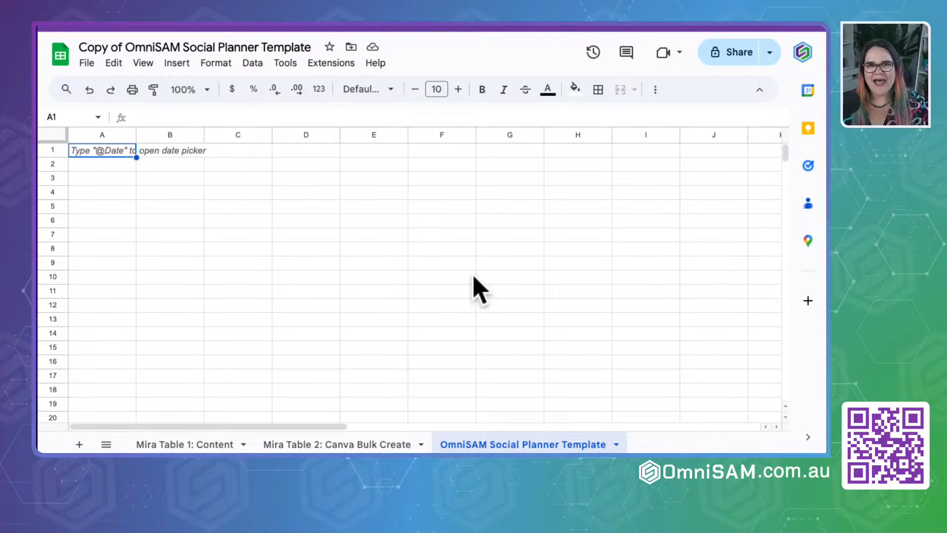
left_click(173, 443)
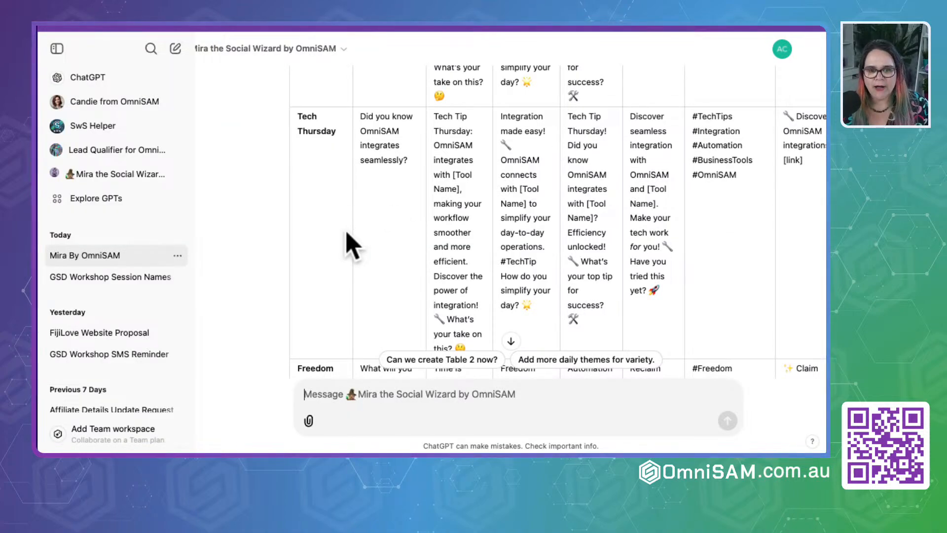
- Switch to the Mira chat in ChatGPT and copy the Week 1 table from its header row through Freedom Friday, excluding the closing message
scroll(353, 246, "up", 10)
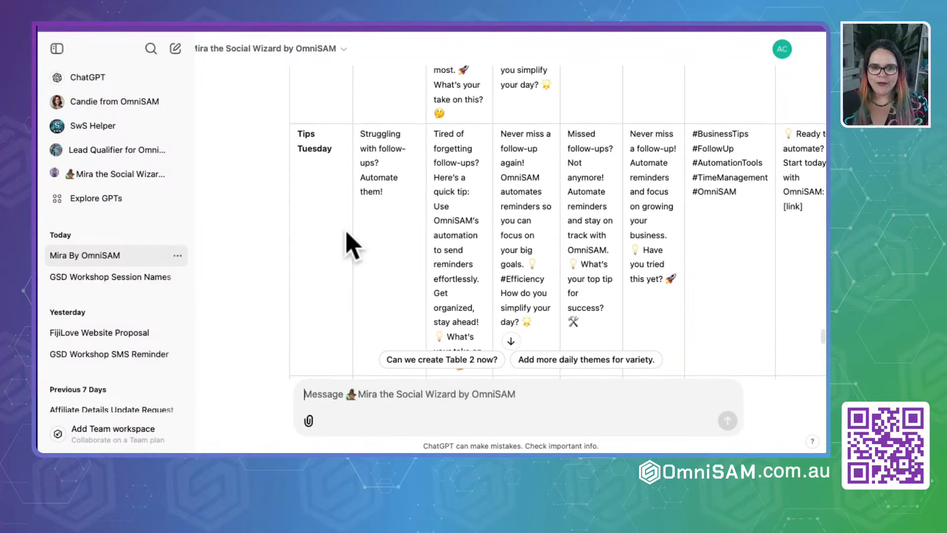
scroll(353, 245, "up", 8)
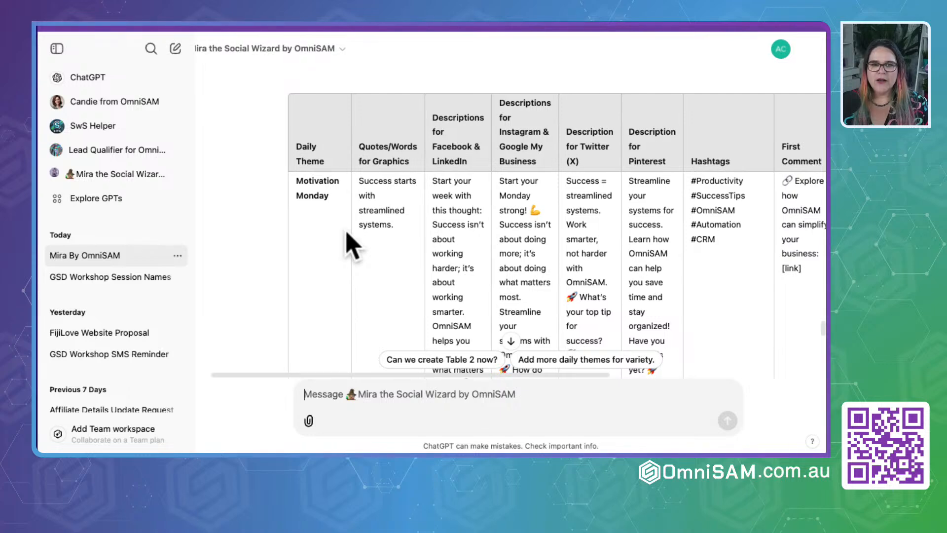
scroll(353, 245, "right", 2)
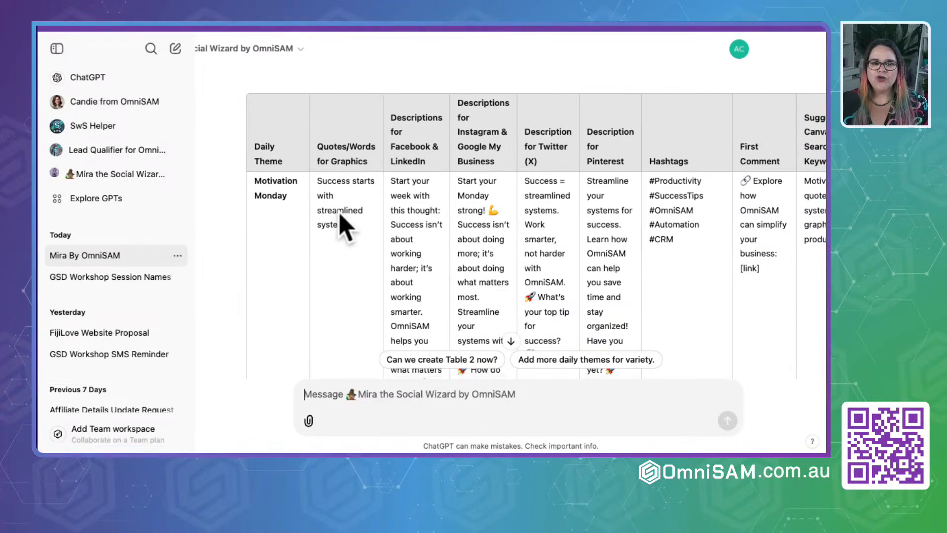
left_click_drag(255, 146, 284, 232)
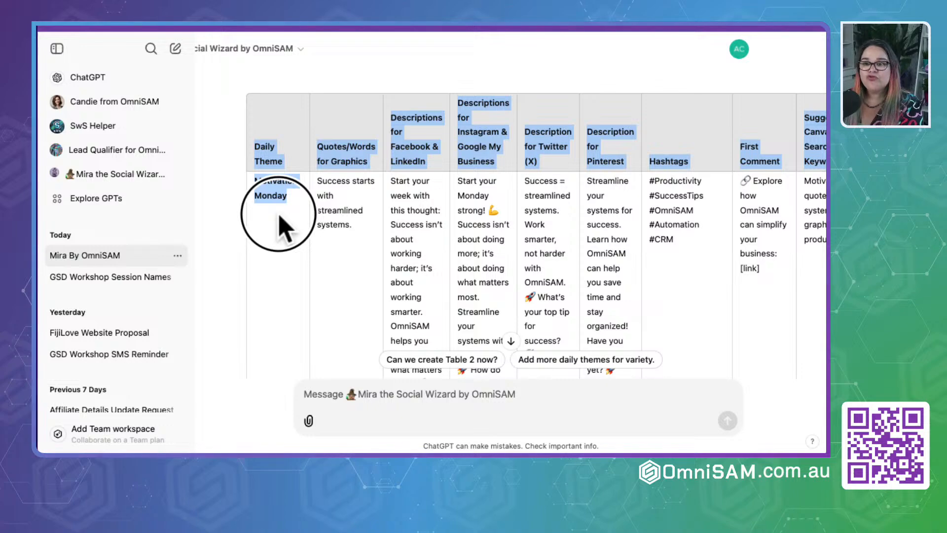
left_click_drag(279, 227, 293, 371)
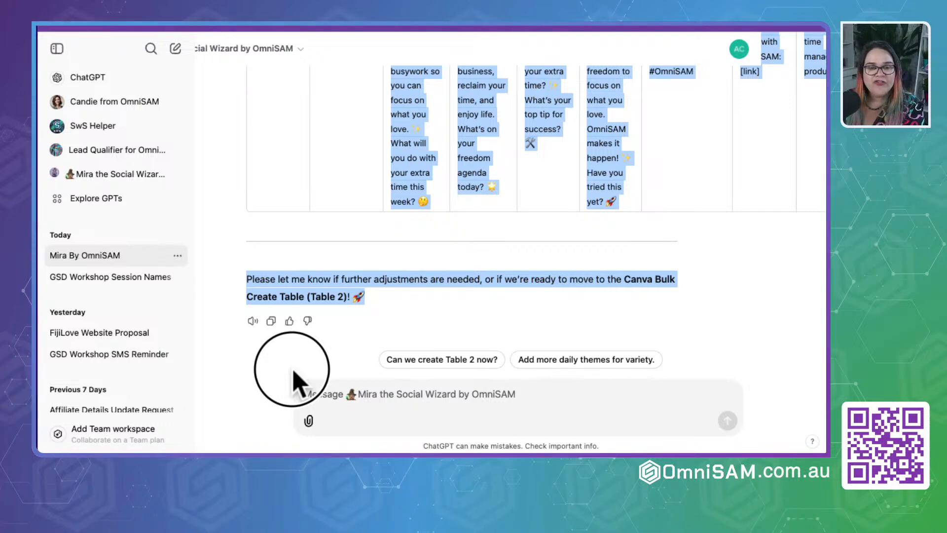
left_click_drag(294, 373, 263, 232)
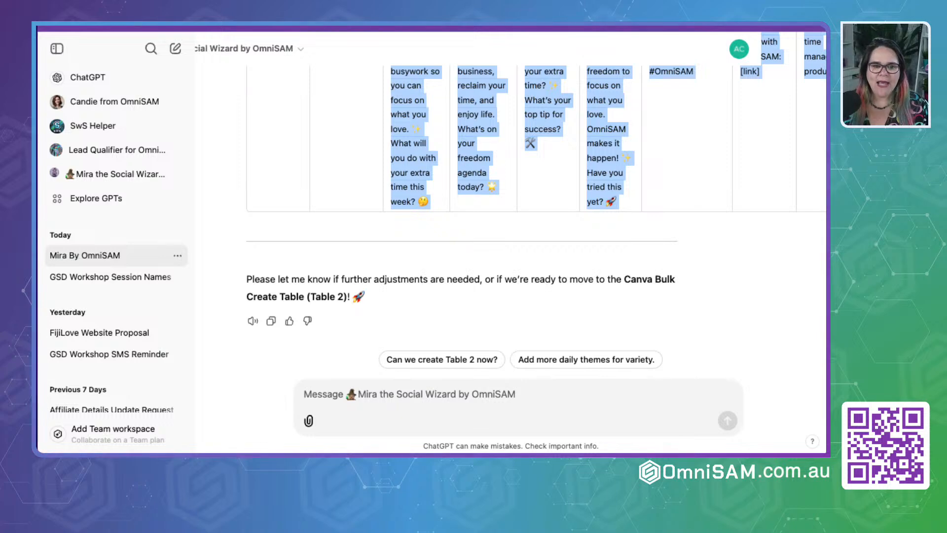
- Switch to the copied social planner in Google Sheets and paste the Week 1 table into Mira Table 1: Content starting at cell A1
key("ctrl+Tab")
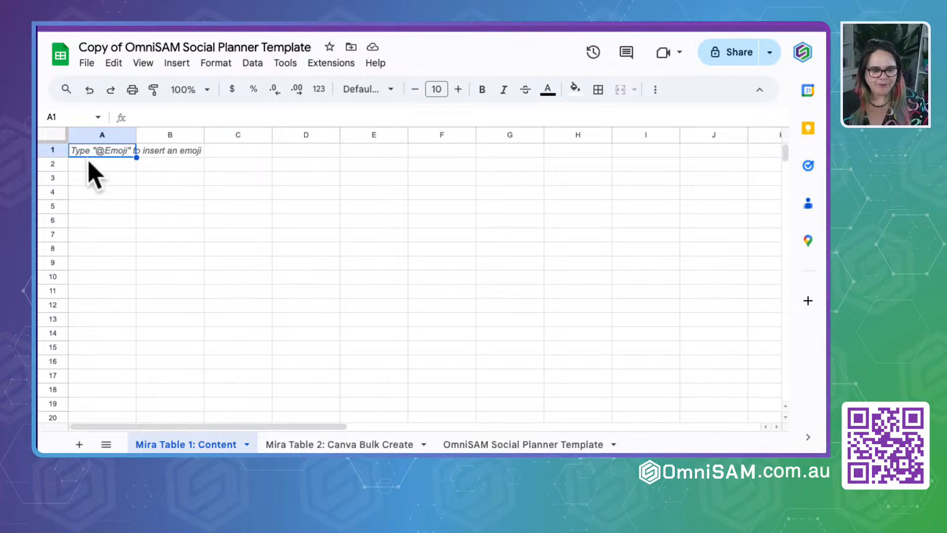
left_click(101, 220)
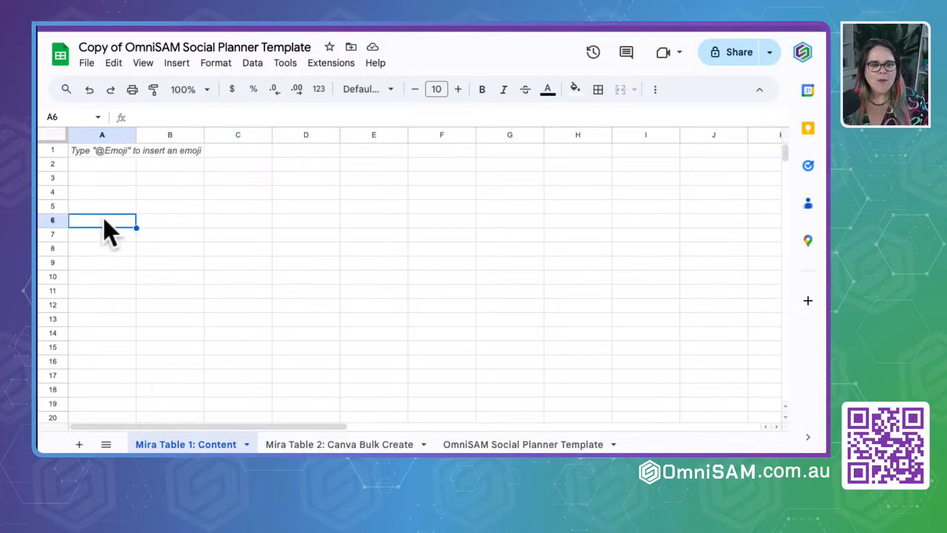
left_click(111, 150)
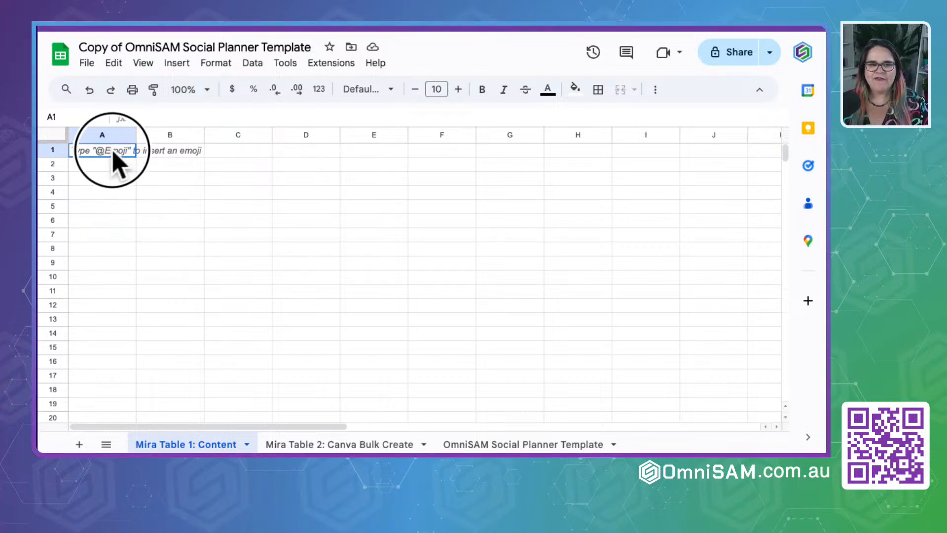
left_click(173, 290)
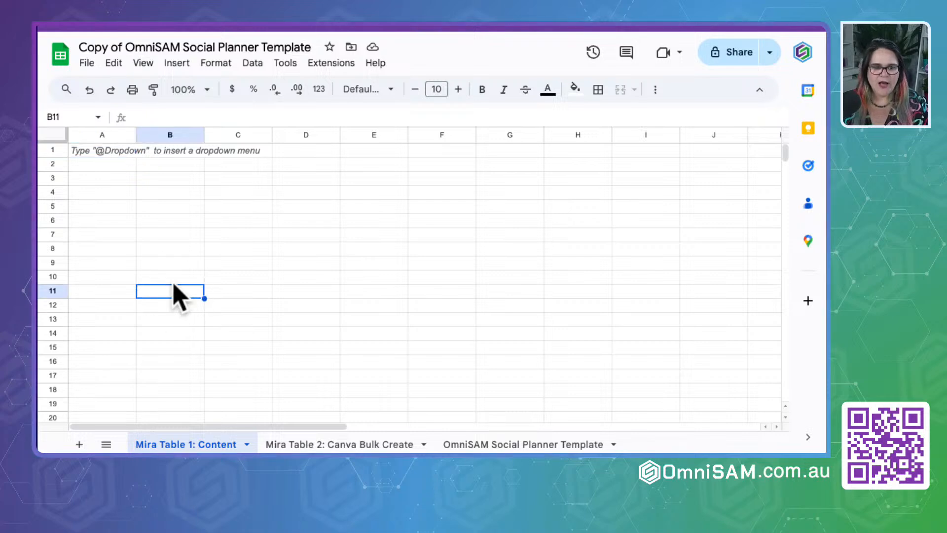
left_click(101, 152)
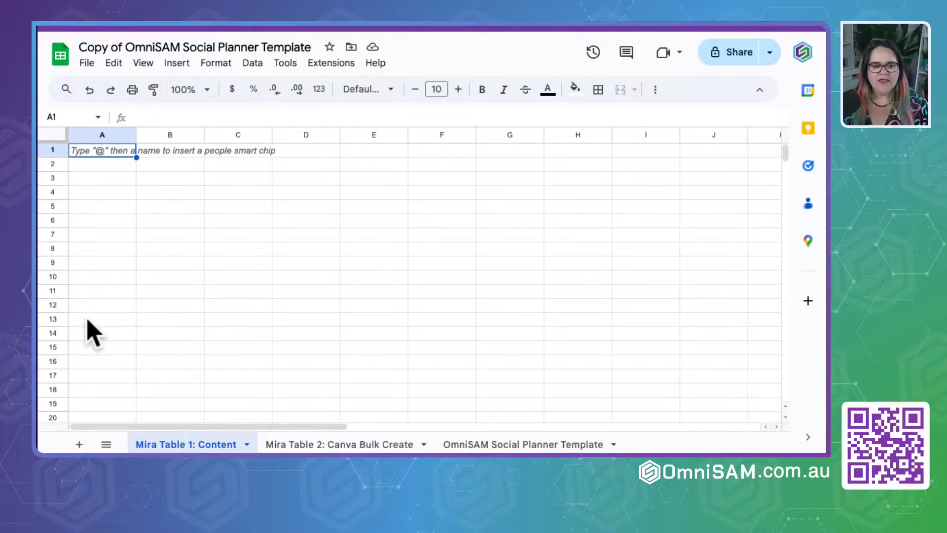
right_click(90, 157)
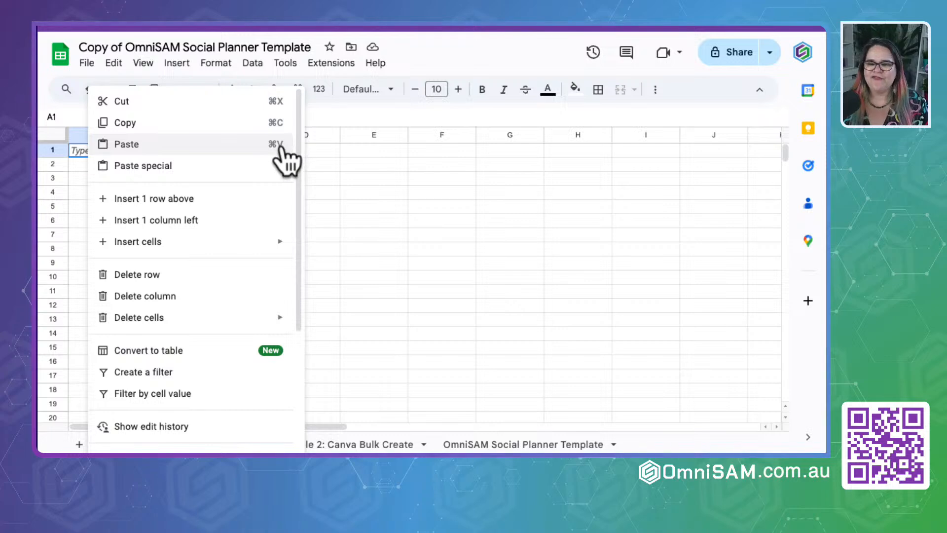
left_click(207, 147)
left_click(178, 338)
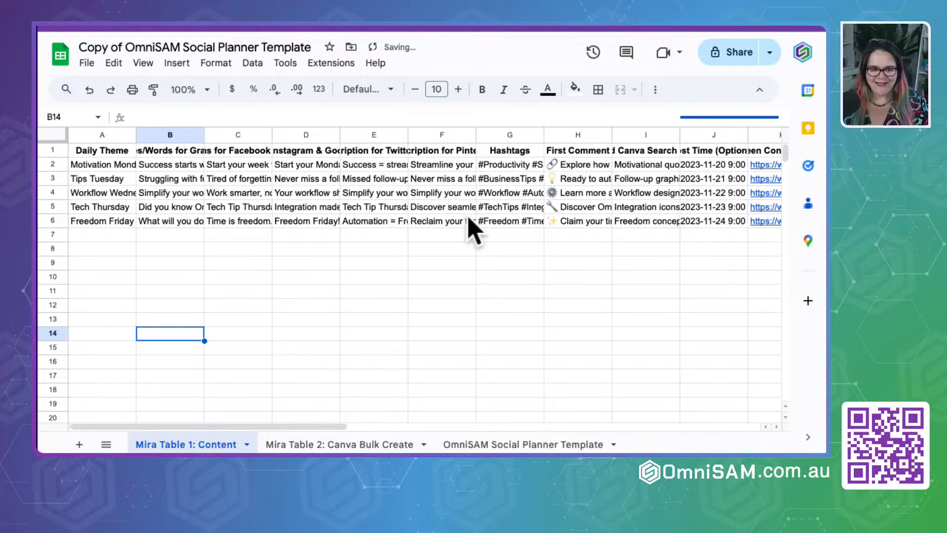
- Switch back to the Mira chat and send the message "can you now create week 2 in a tbale"
key("ctrl+Tab")
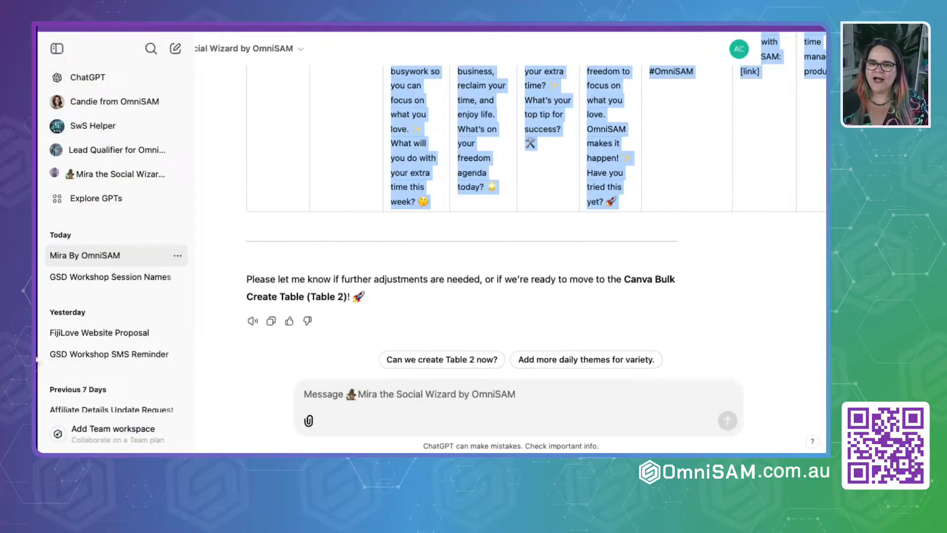
left_click(372, 395)
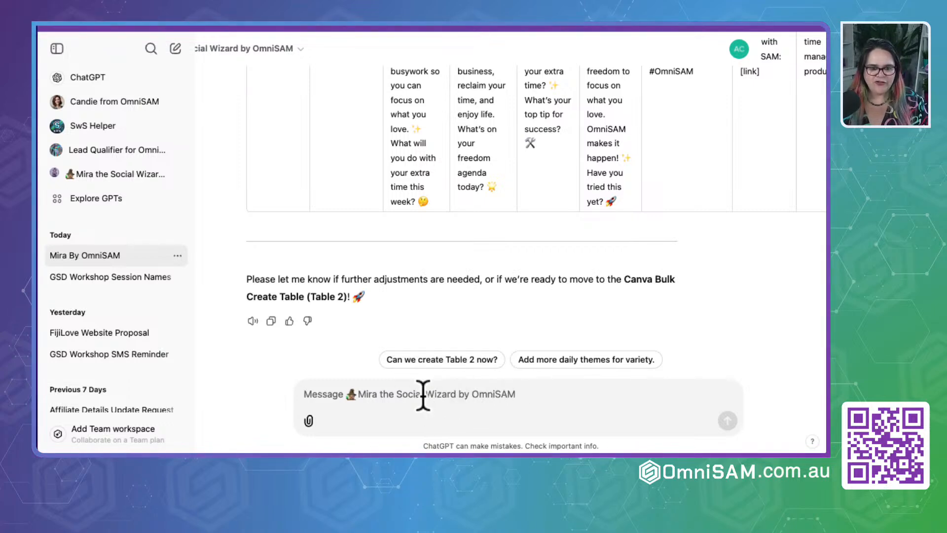
type("can")
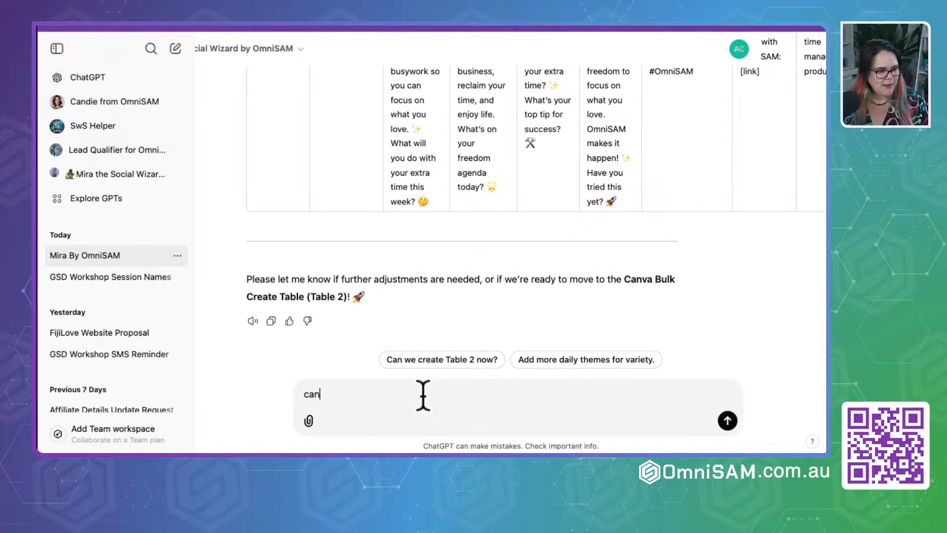
type(" you now cr")
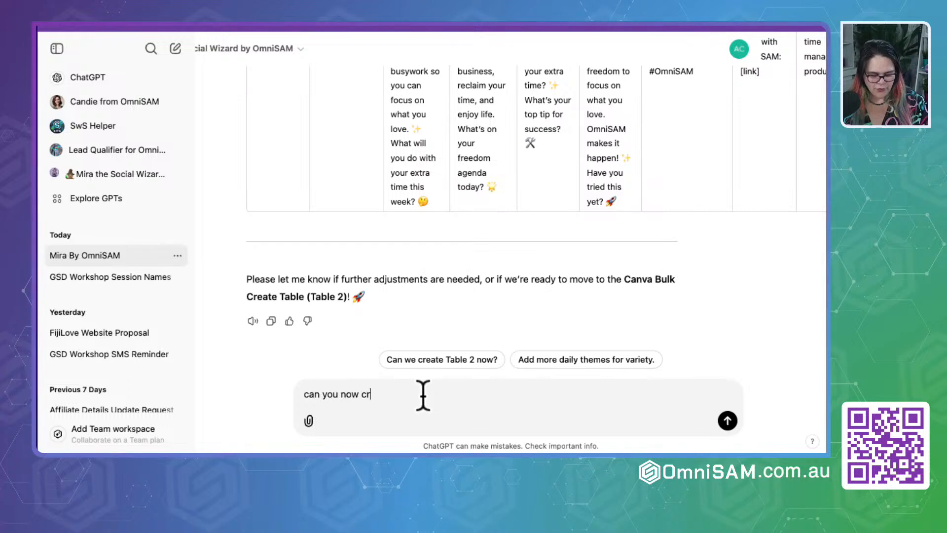
type("eate week")
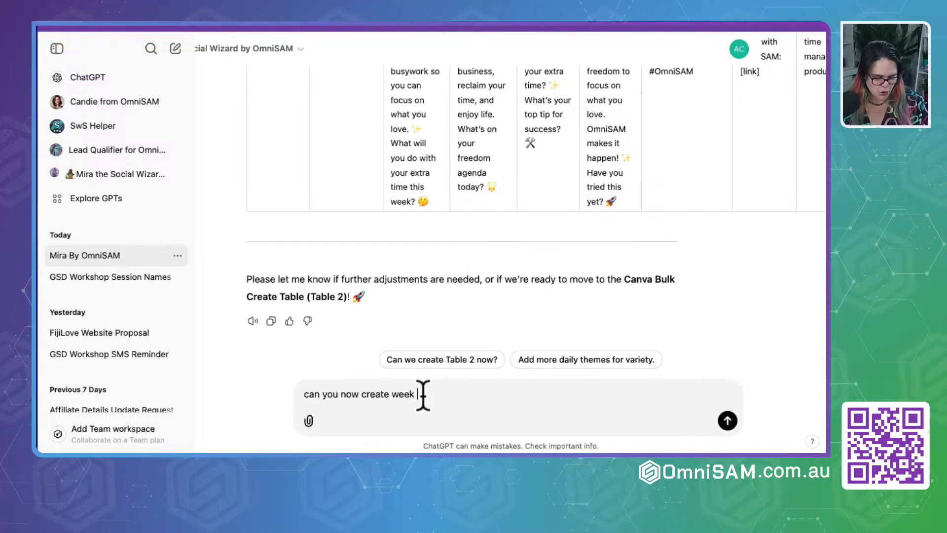
type(" 2 in a t")
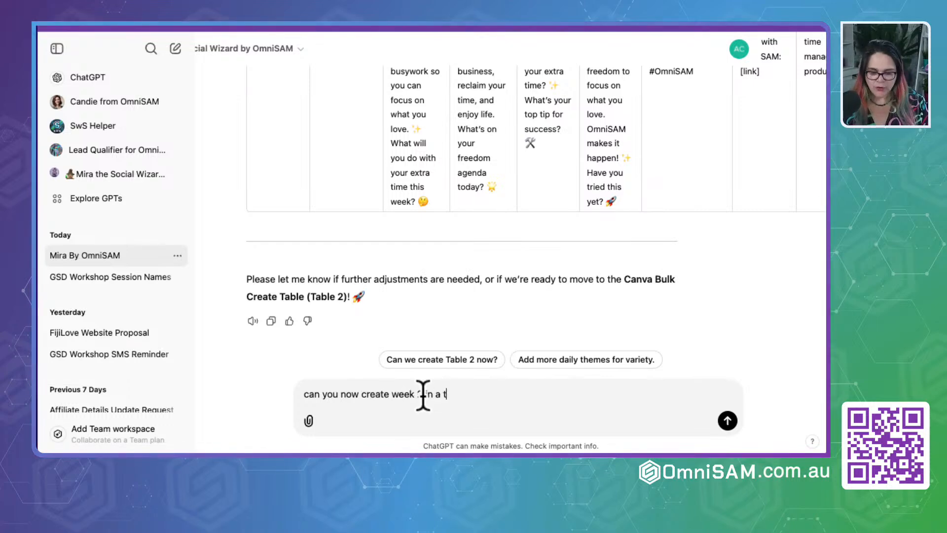
type("bale")
key("Return")
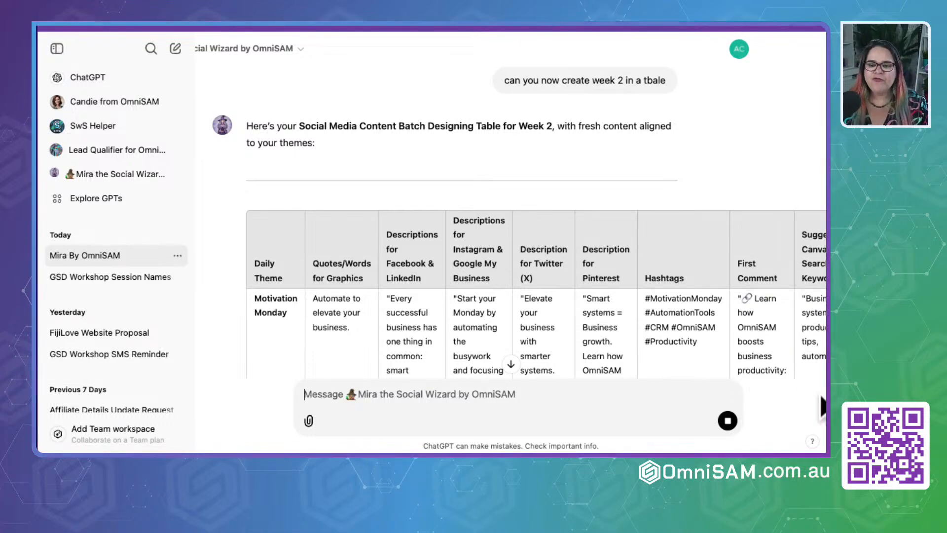
- Review the Week 2 table's Motivation Monday and Tips Tuesday descriptions and compare them with the Week 1 rows above
scroll(450, 321, "down", 3)
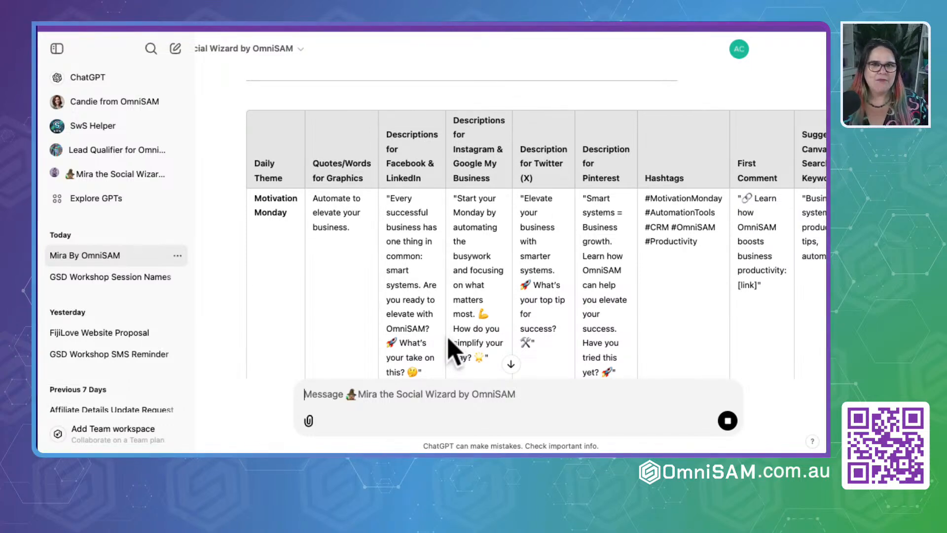
scroll(412, 291, "down", 3)
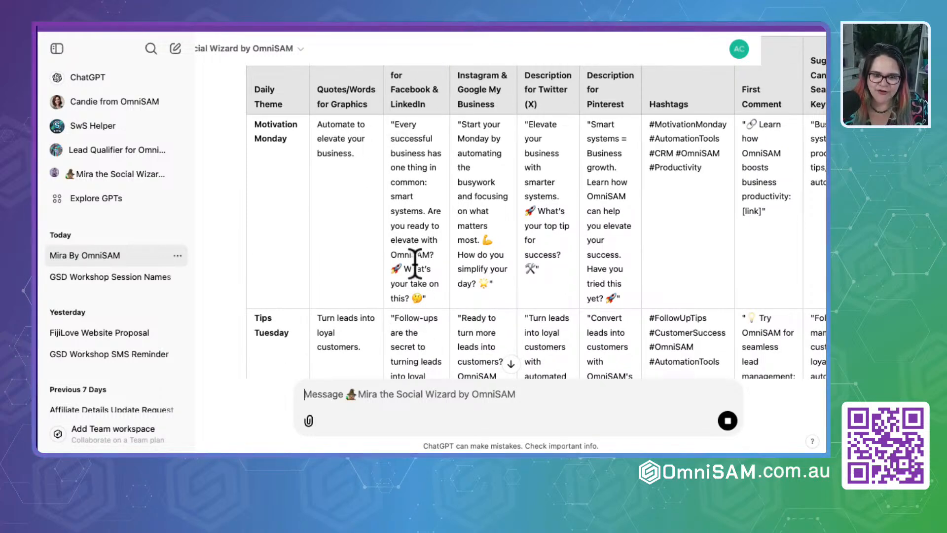
scroll(408, 188, "down", 15)
scroll(412, 195, "up", 1)
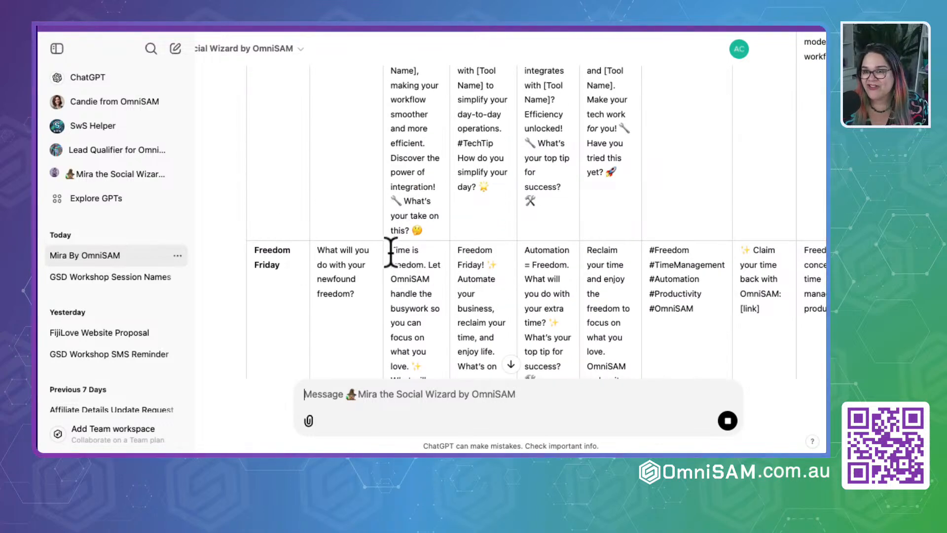
scroll(388, 232, "down", 2)
scroll(388, 249, "up", 10)
scroll(393, 264, "down", 4)
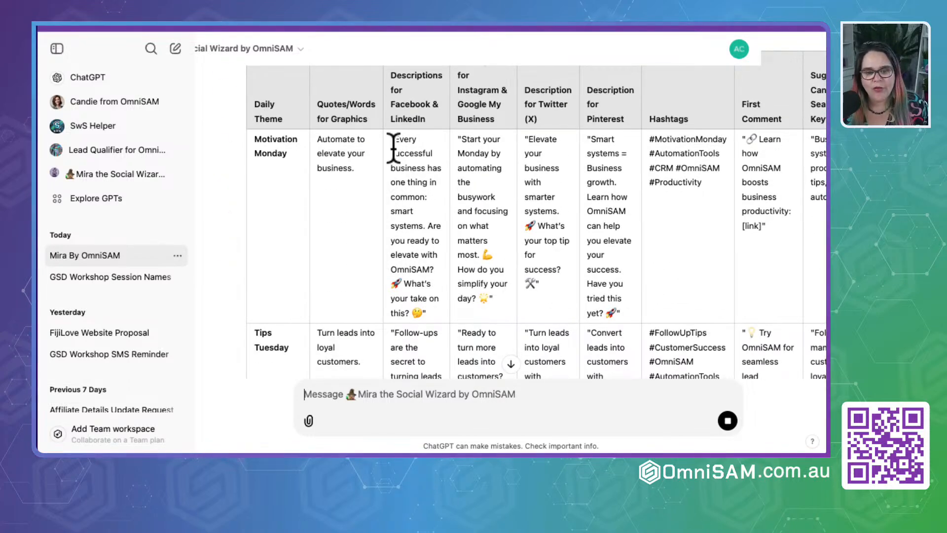
- Write in the Mira message box "Please do not use quotation marks in the description and first comment"
type("Ple")
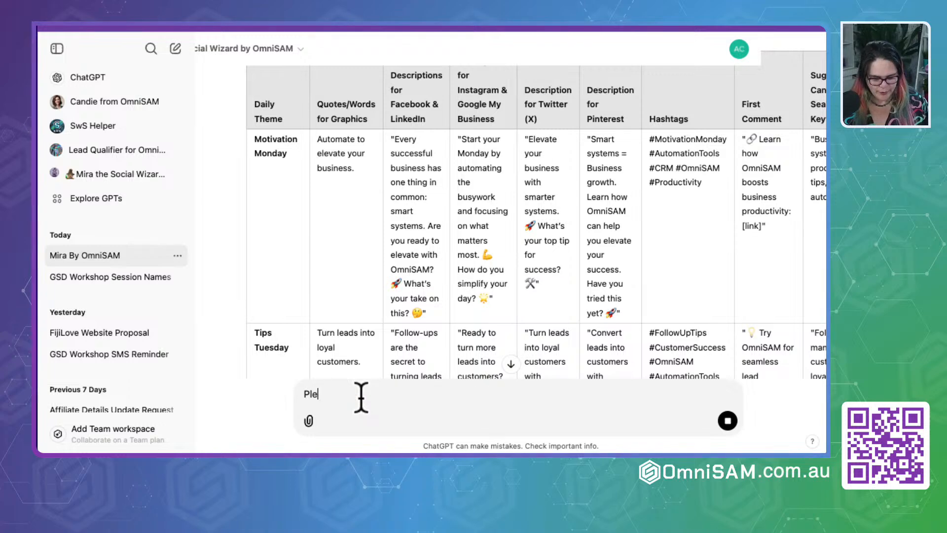
type("ase do not use ")
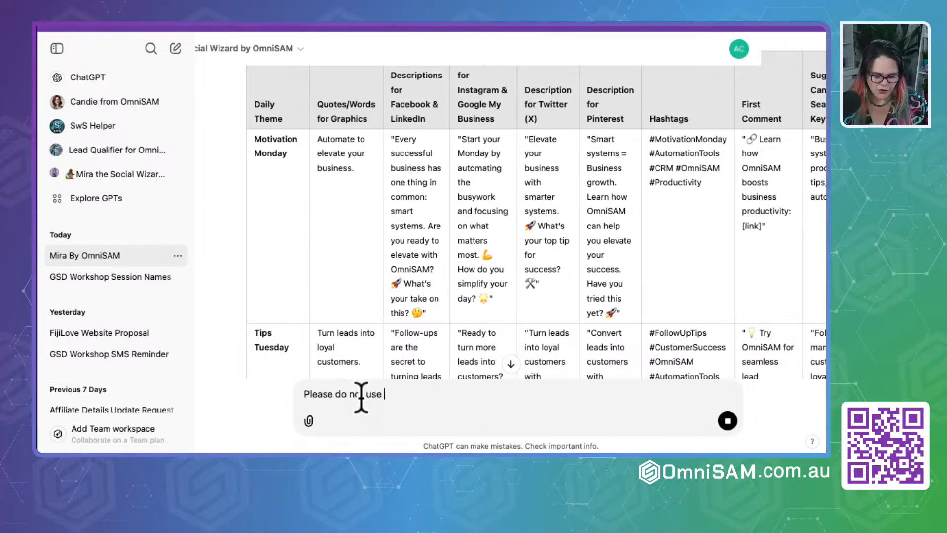
type("quotat")
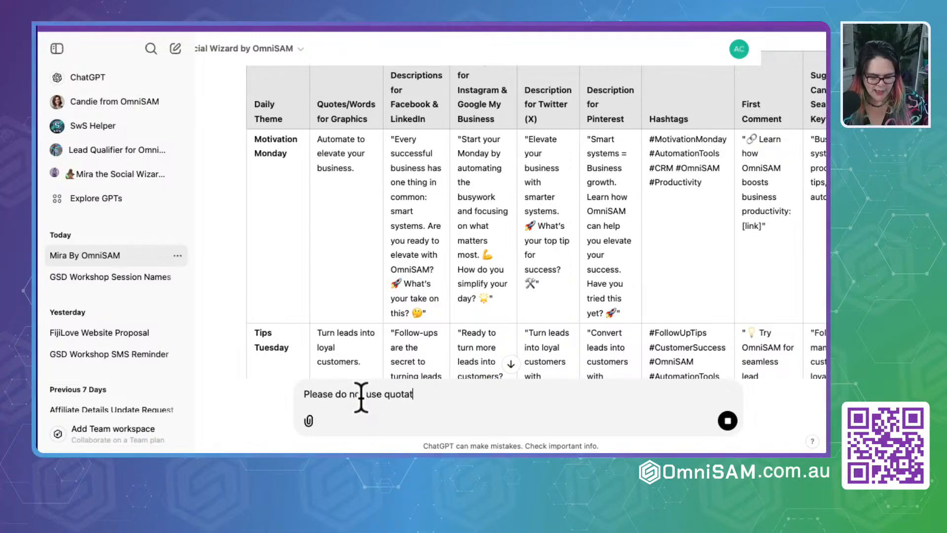
type("ion marks in t")
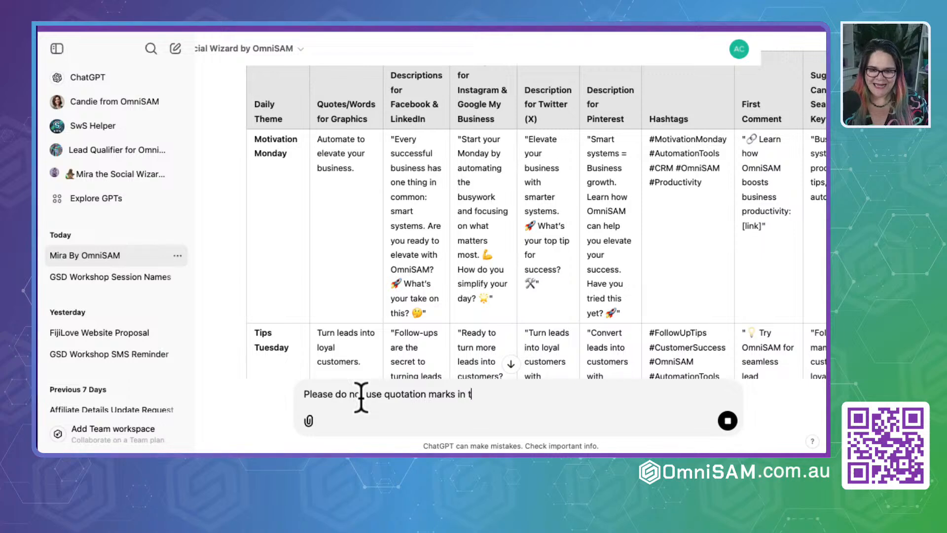
type("he descr")
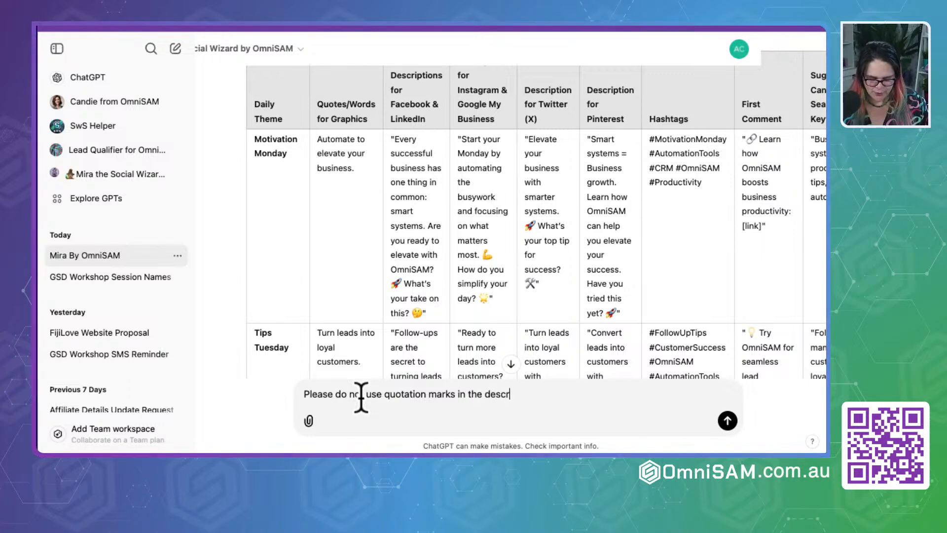
type("iption")
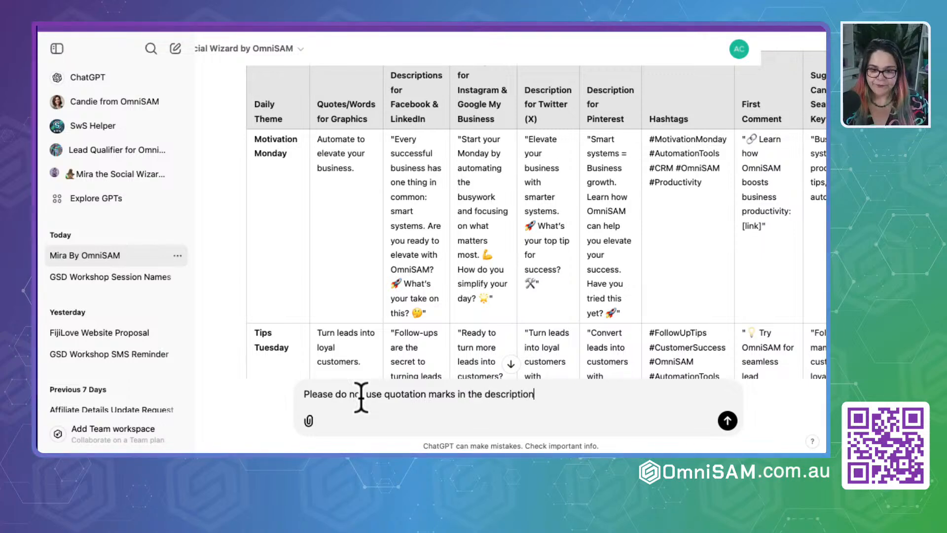
type(".")
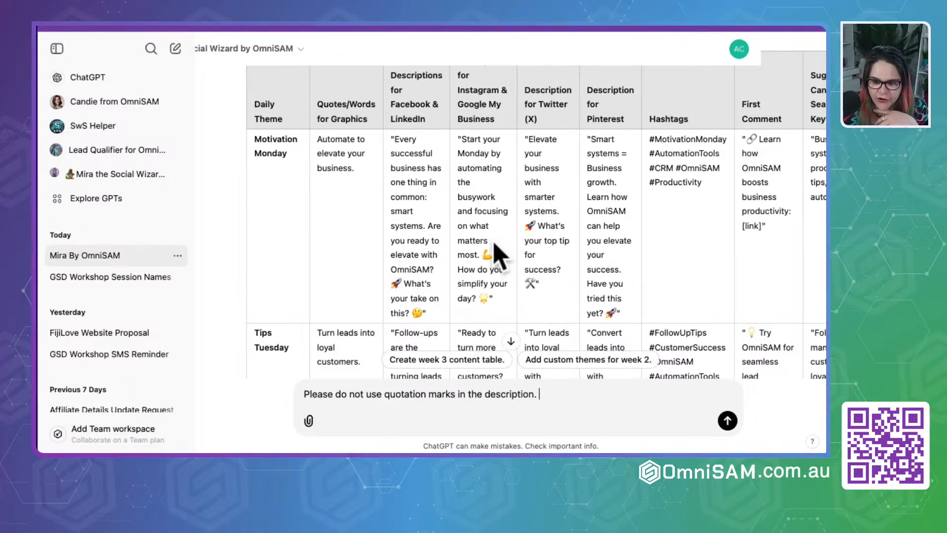
scroll(500, 254, "down", 3)
scroll(499, 254, "up", 4)
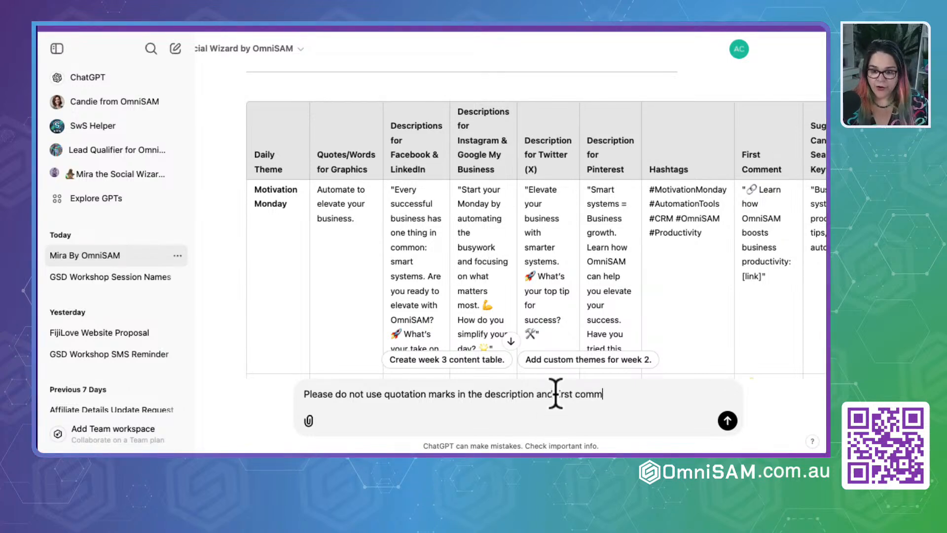
type("ent")
- Check the remaining Week 2 rows, add the line "Ask an engagement quesrtion on each description" to the message, and send it to Mira
scroll(620, 298, "right", 5)
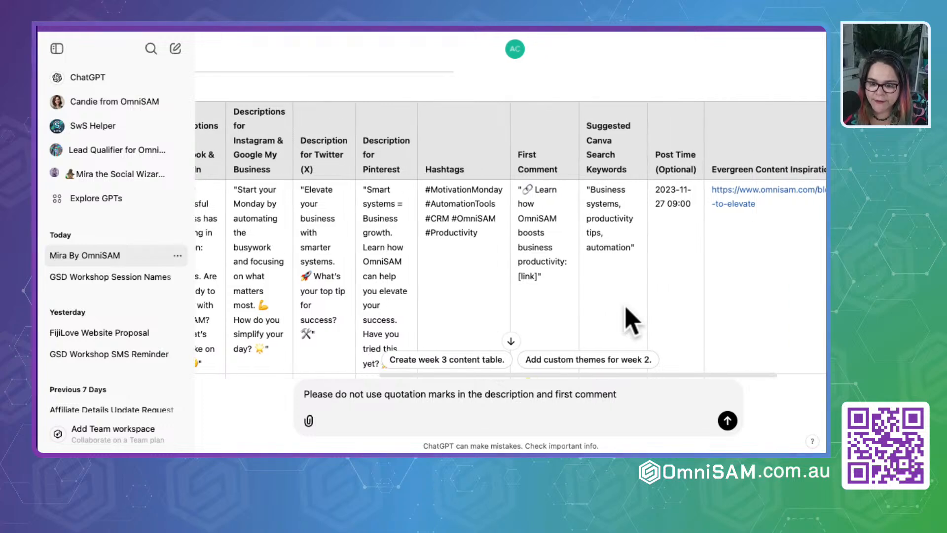
scroll(632, 321, "left", 5)
scroll(627, 316, "down", 6)
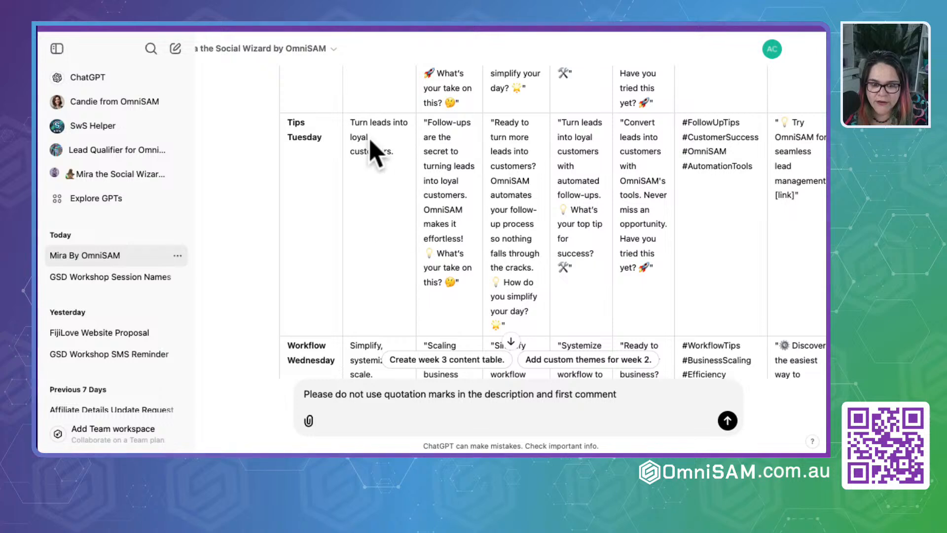
scroll(468, 322, "down", 3)
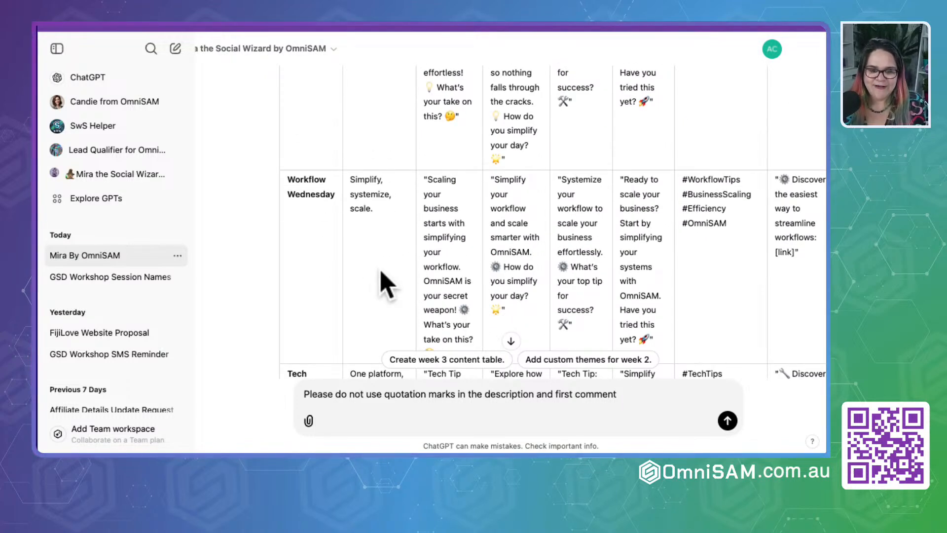
scroll(385, 284, "down", 3)
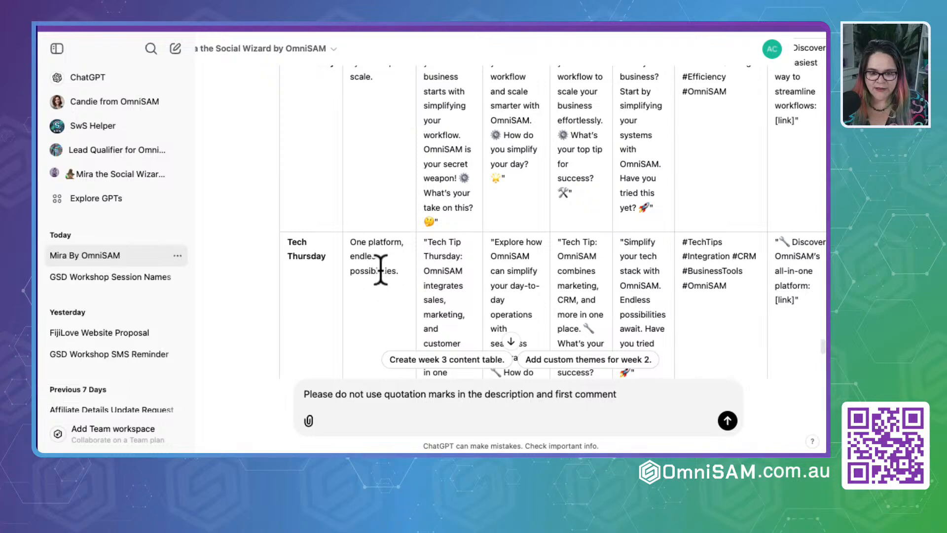
scroll(381, 269, "down", 4)
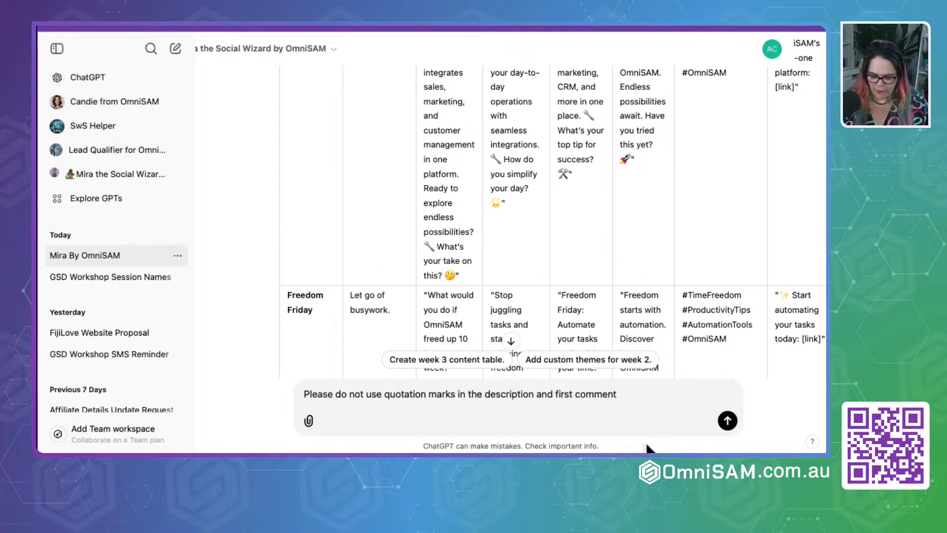
key("shift+Return")
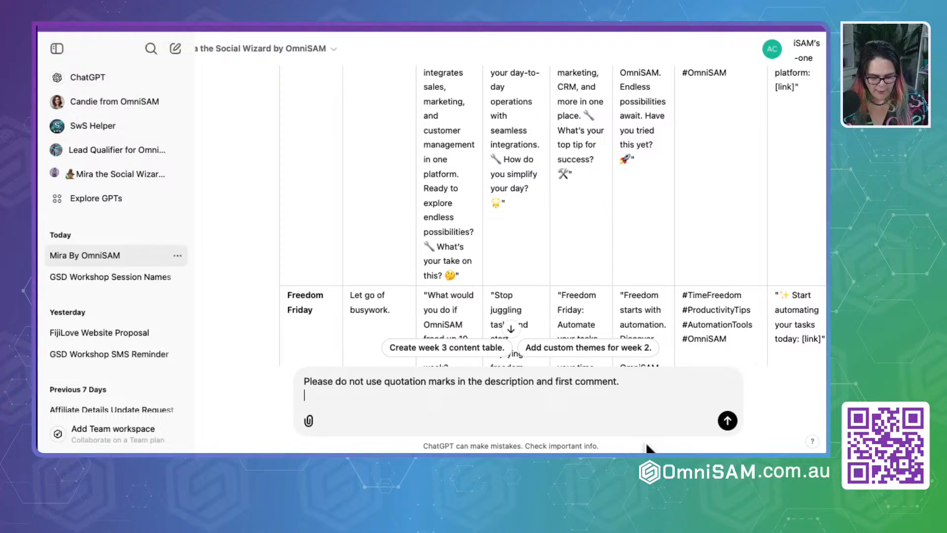
type("Ask an")
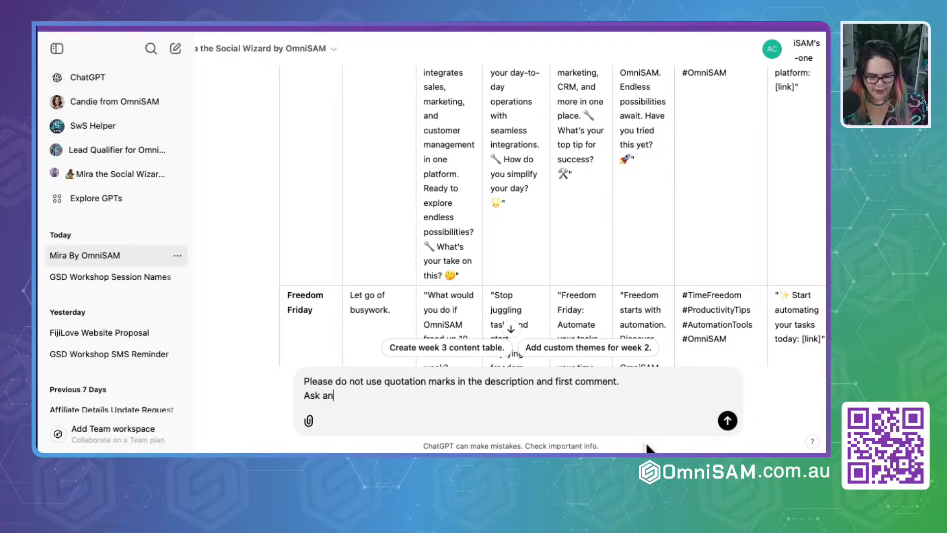
type(" engage")
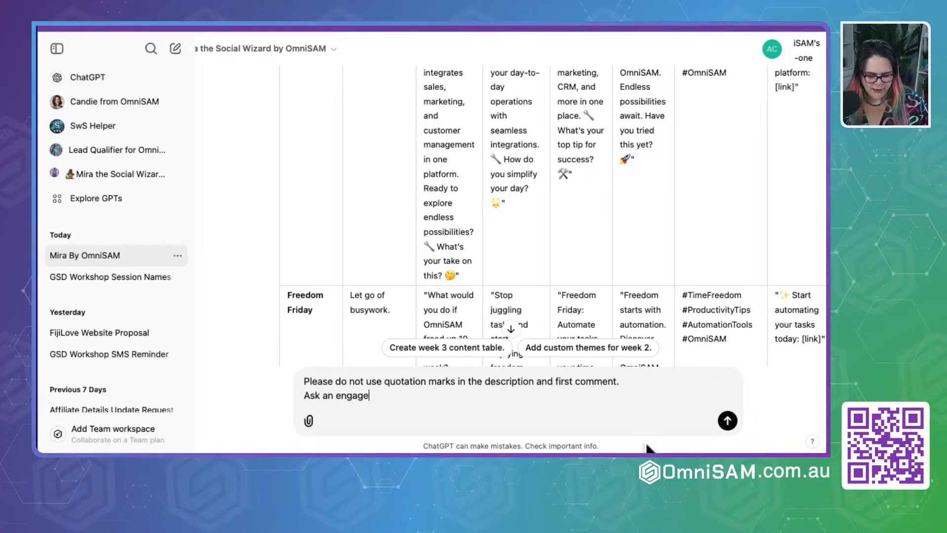
type("ment ")
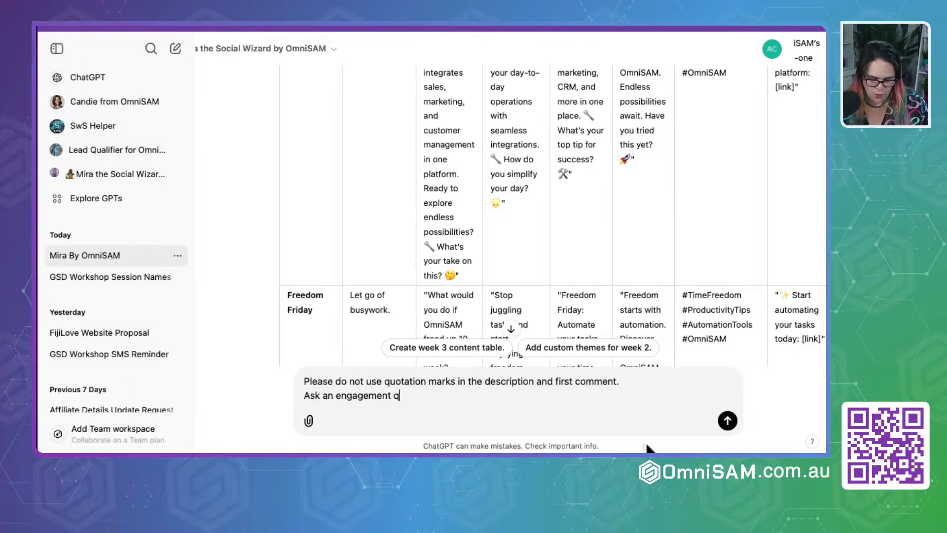
type("quesrtion ")
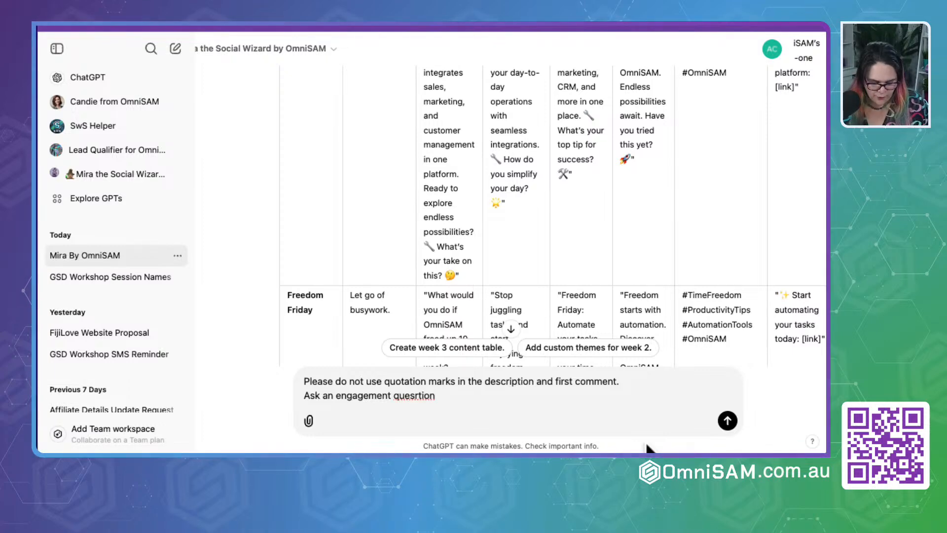
type("on each desc")
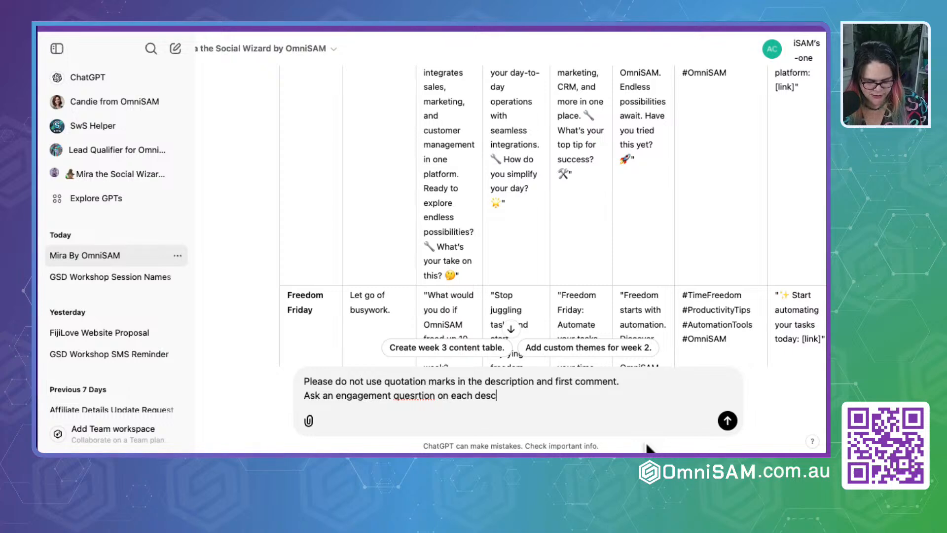
type("ription")
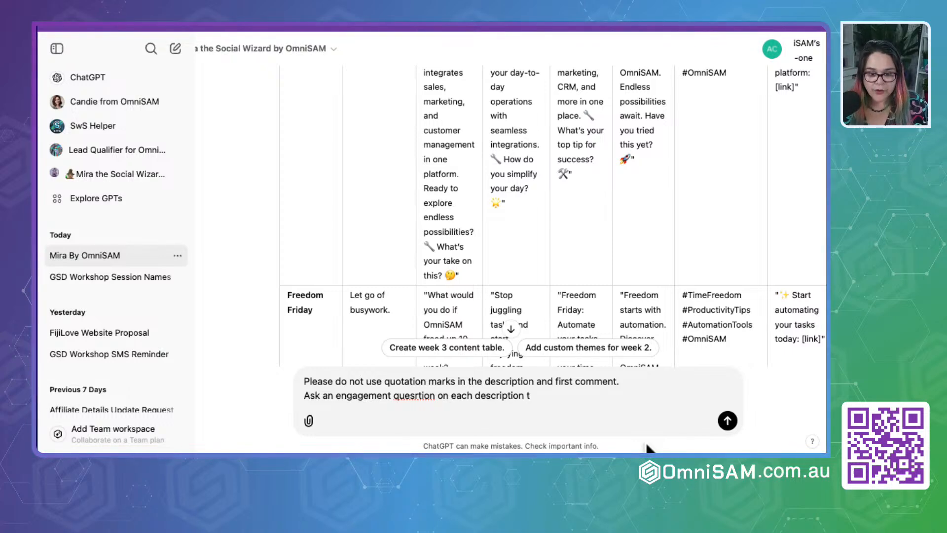
type(" t")
key("BackSpace")
key("Return")
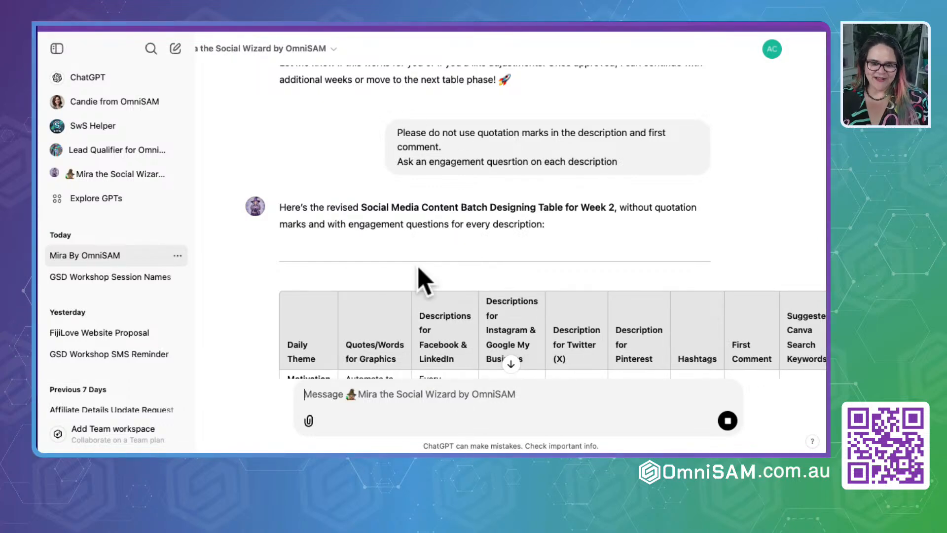
- Check the revised Week 2 table through Freedom Friday and send Mira the message "please re create week 2 for all days of the week"
scroll(422, 281, "down", 5)
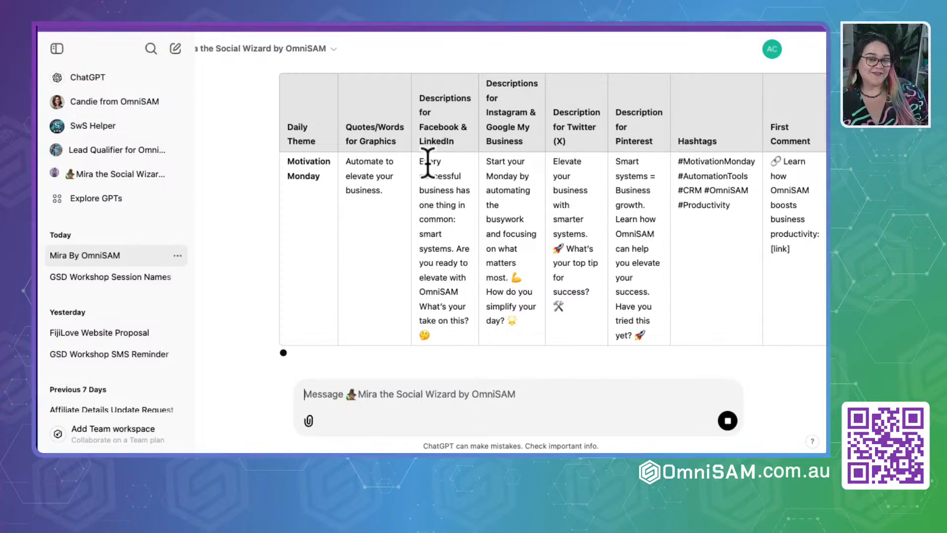
scroll(429, 170, "down", 2)
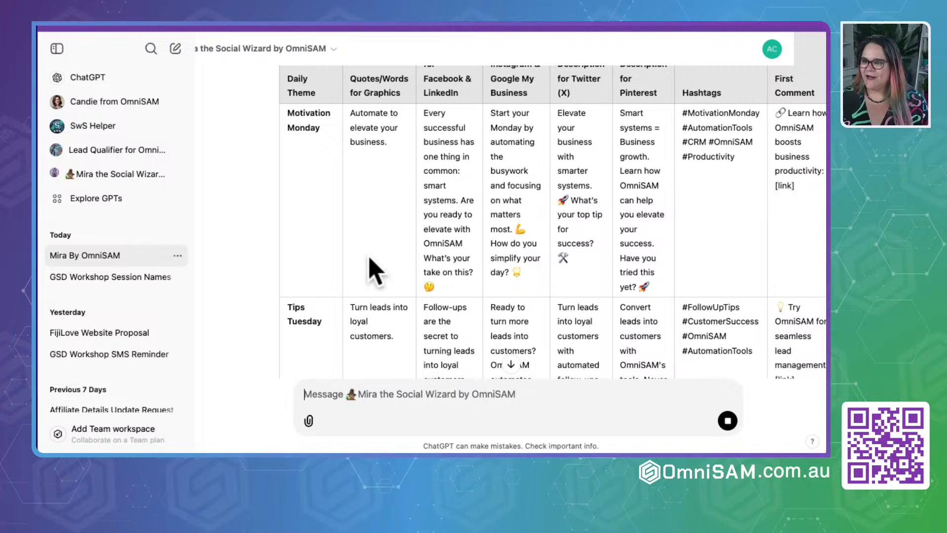
scroll(375, 272, "down", 5)
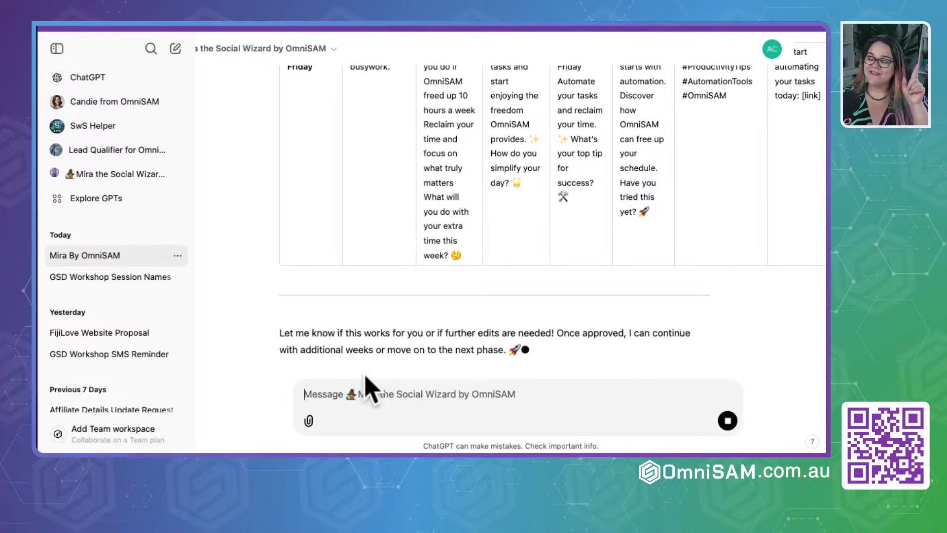
scroll(365, 187, "up", 15)
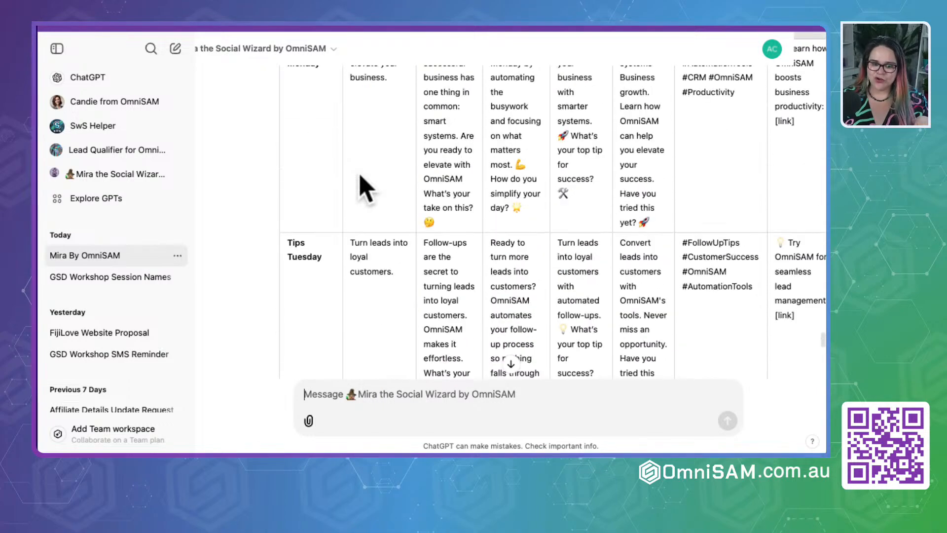
scroll(365, 188, "down", 12)
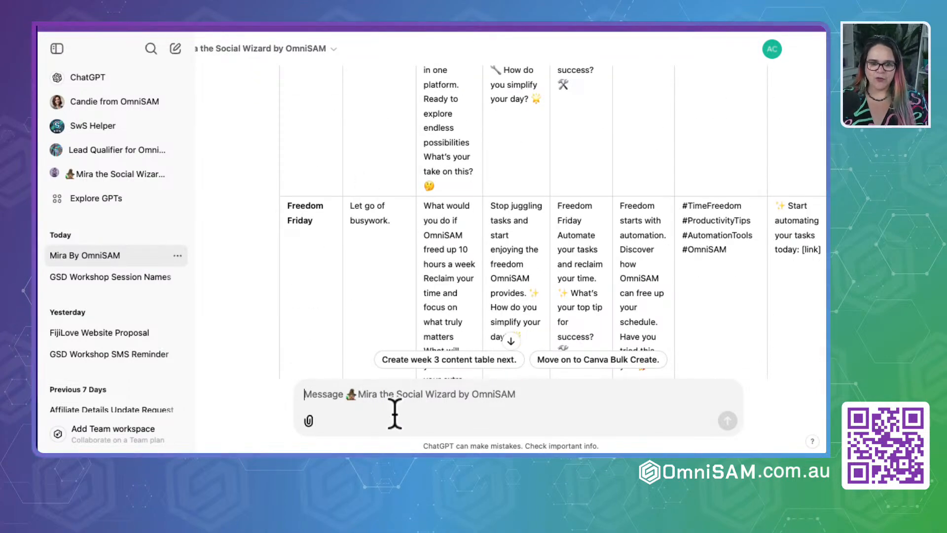
type("please re")
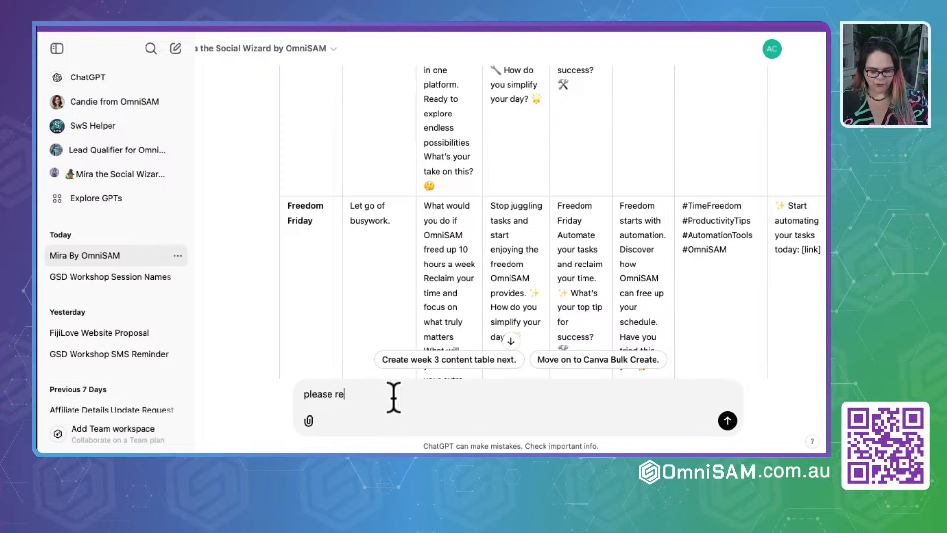
type(" create t")
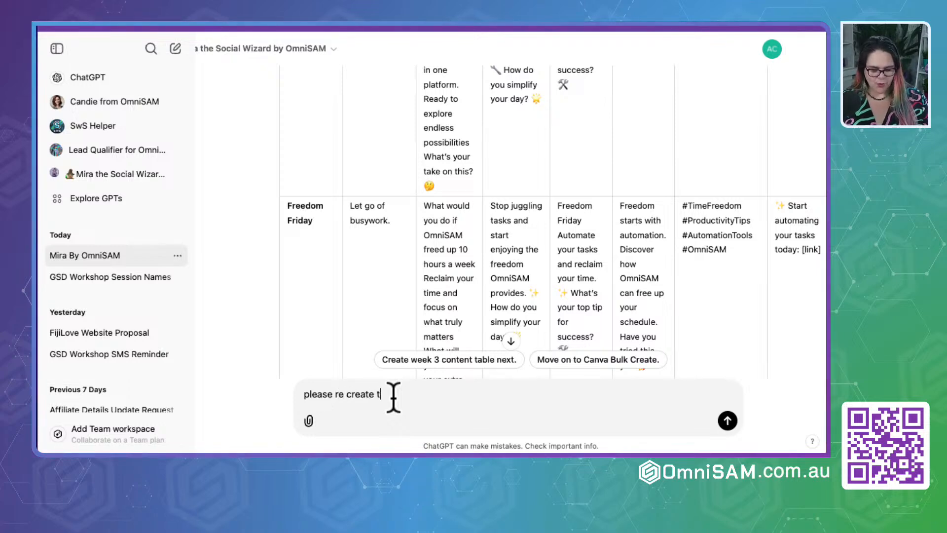
key("BackSpace")
type("week 2")
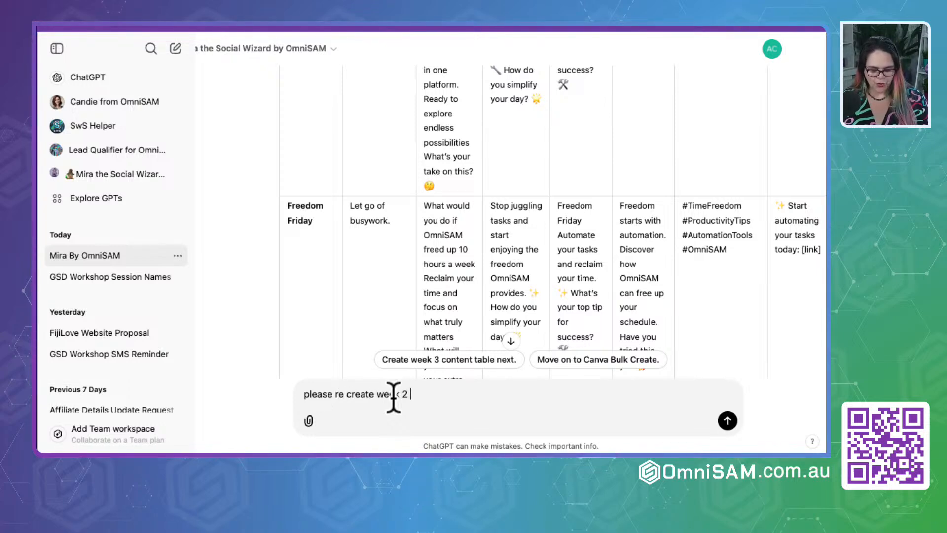
type(" for all days o")
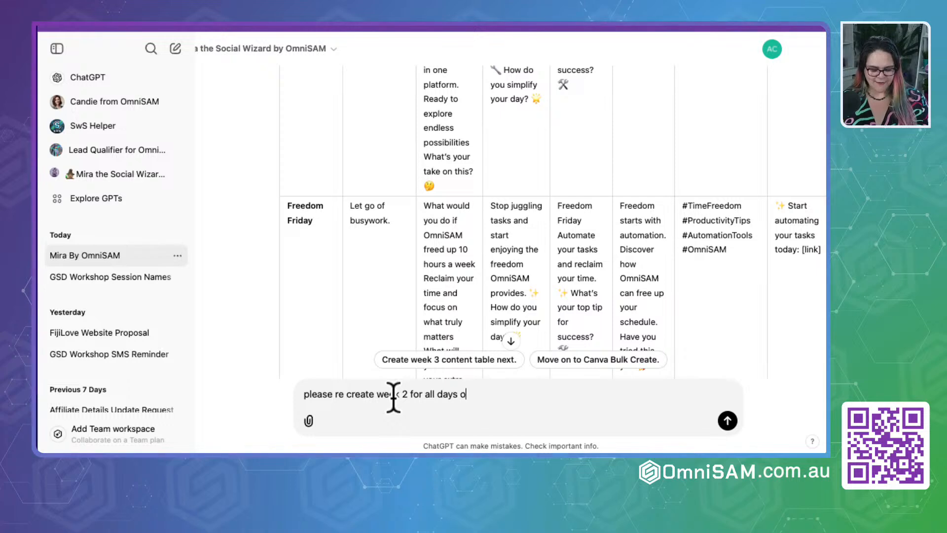
type("f the week.")
key("Return")
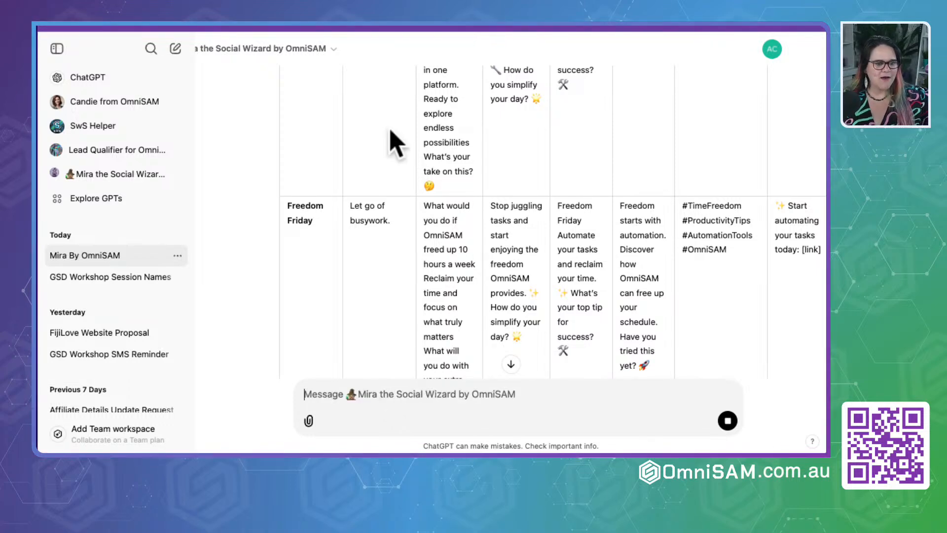
- Examine the introduction and first rows of Mira's newest Week 2 table as it is generated
left_click(511, 364)
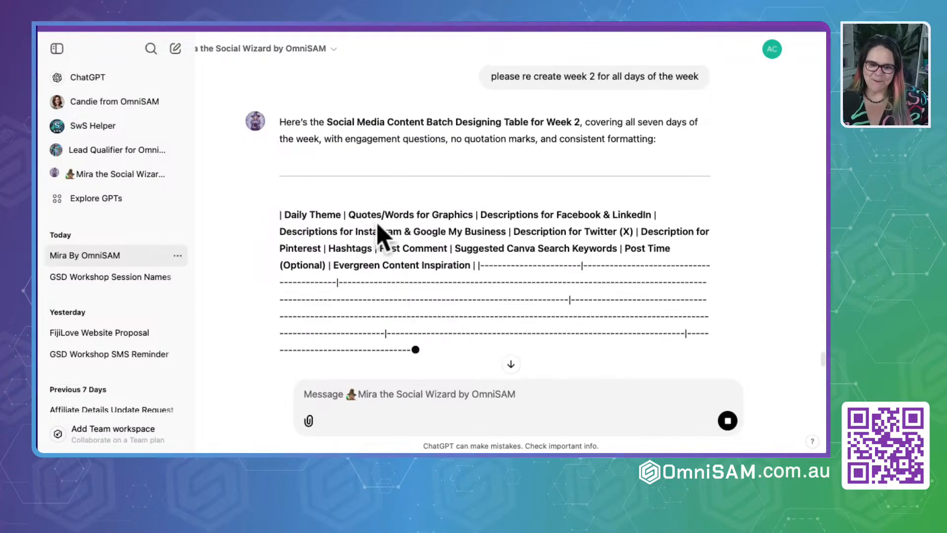
scroll(446, 212, "up", 1)
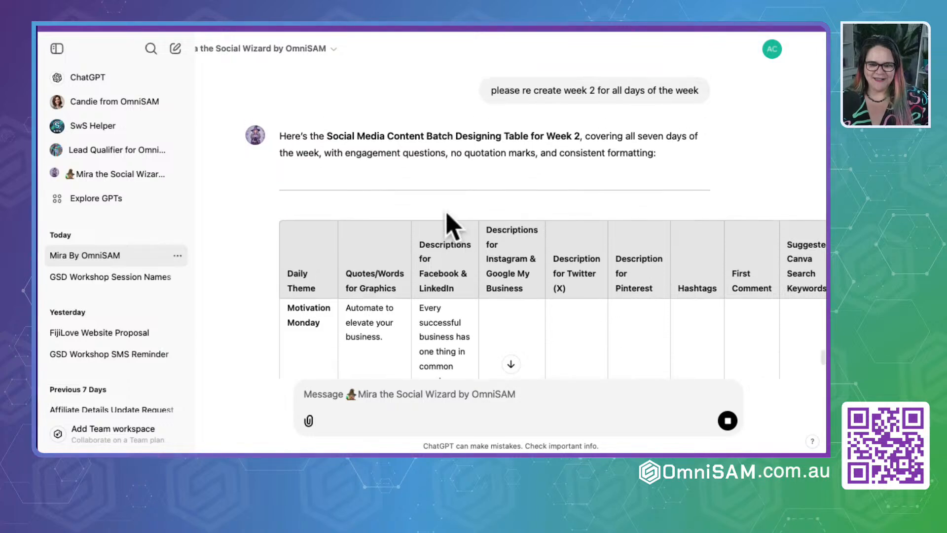
left_click(588, 149)
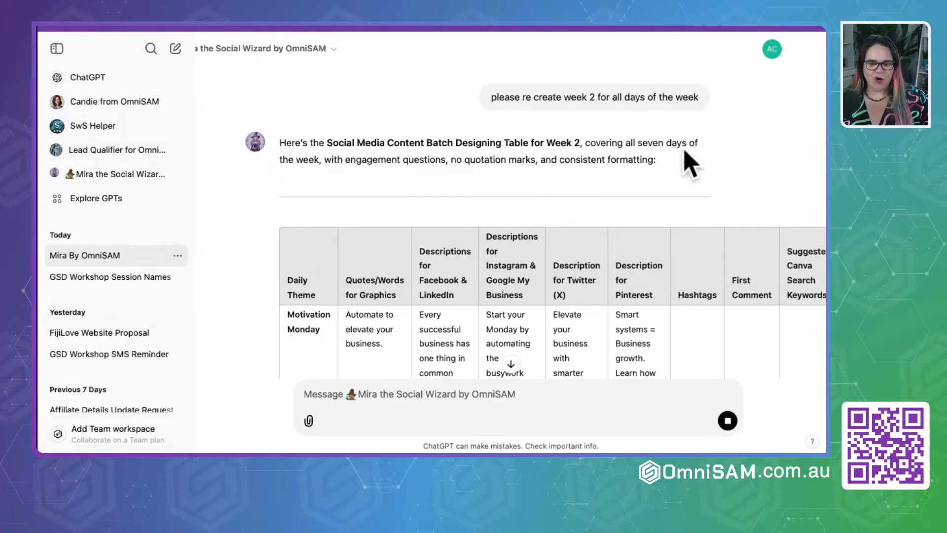
scroll(434, 187, "down", 3)
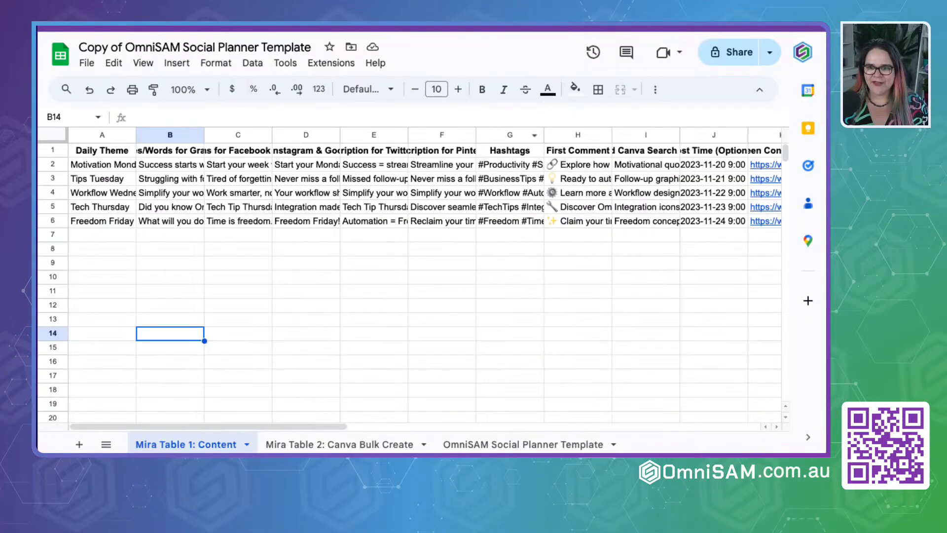
- Copy Mira's Week 2 rows from Motivation Monday to Self-Care Sunday and return to the copied social planner spreadsheet
left_click(52, 150)
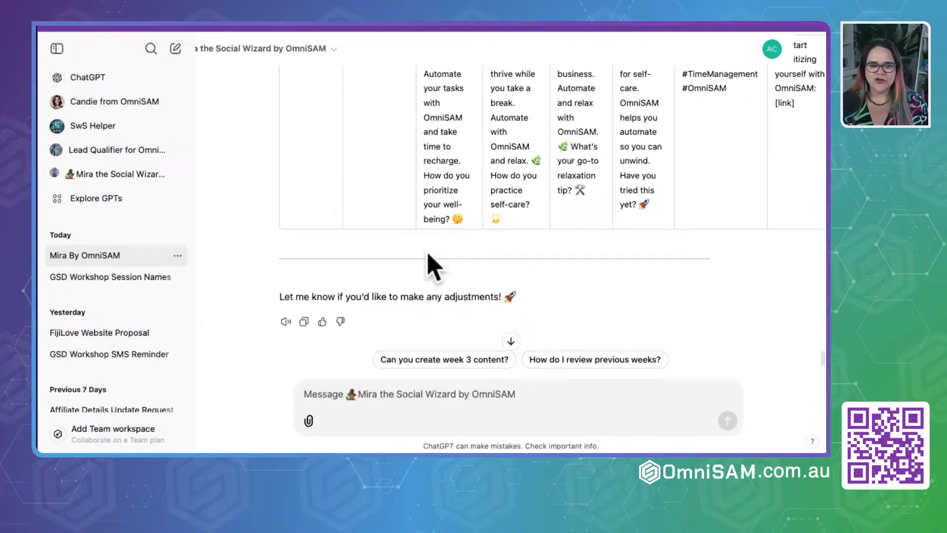
scroll(328, 212, "up", 20)
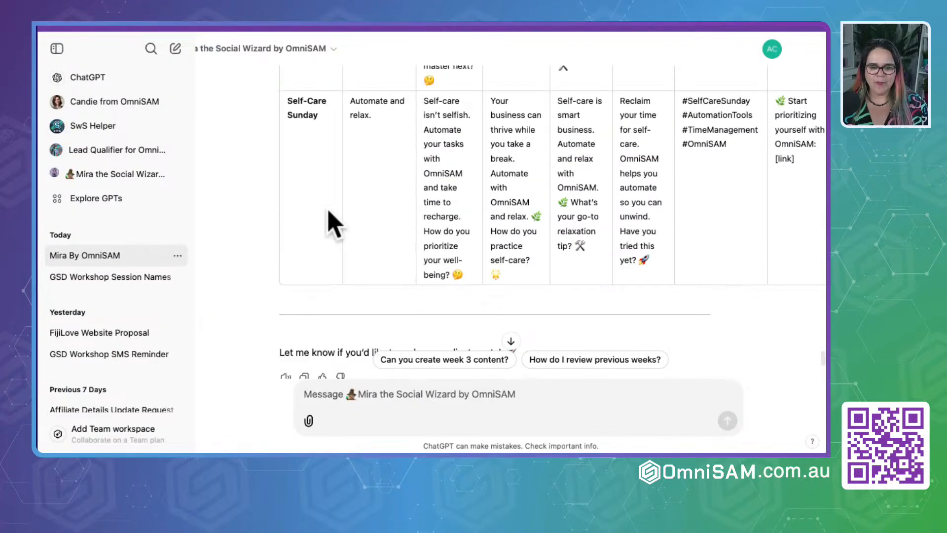
scroll(330, 220, "up", 8)
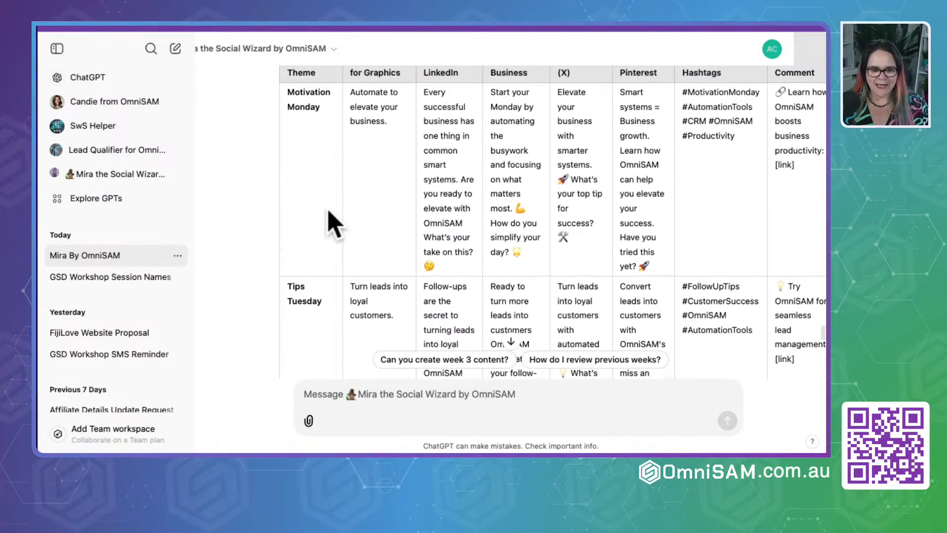
double_click(333, 247)
left_click_drag(333, 248, 328, 277)
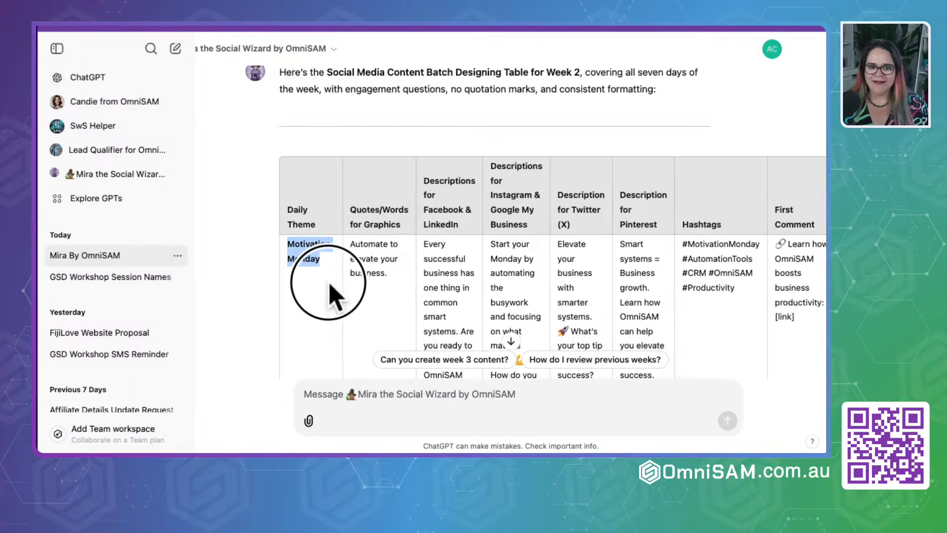
left_click_drag(323, 336, 294, 247)
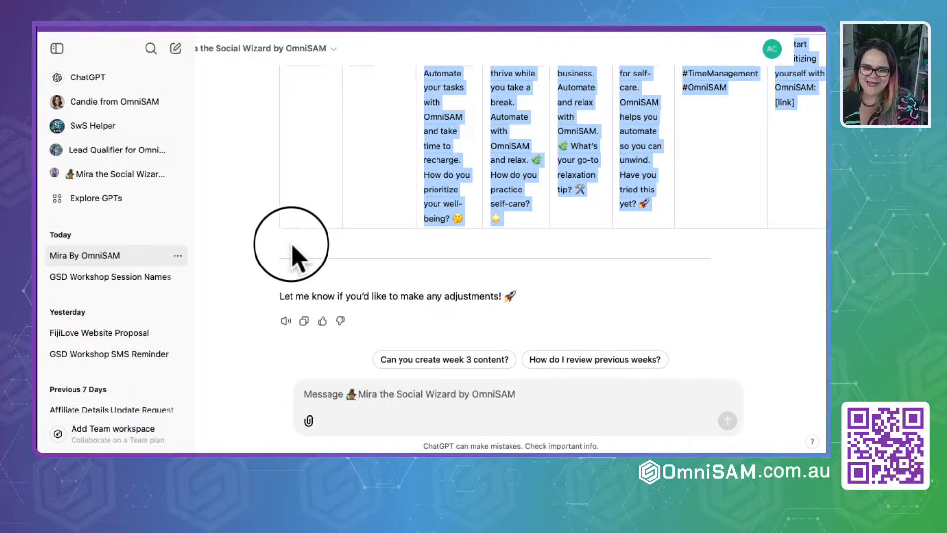
key("super+Tab")
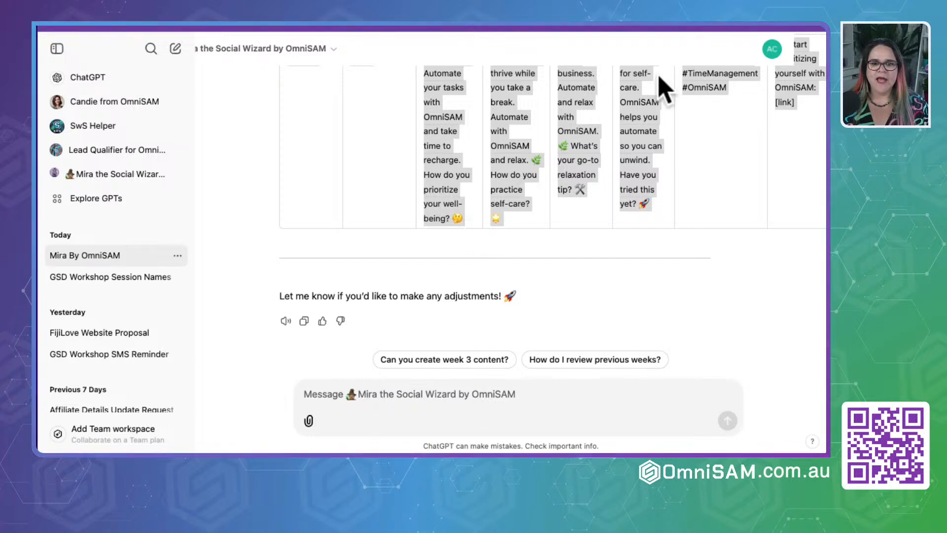
key("ctrl+Tab")
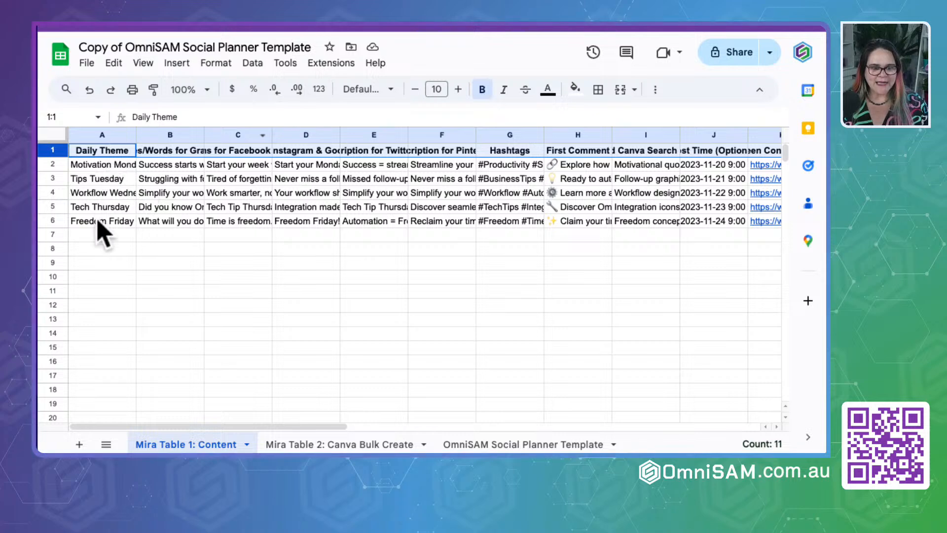
left_click(95, 236)
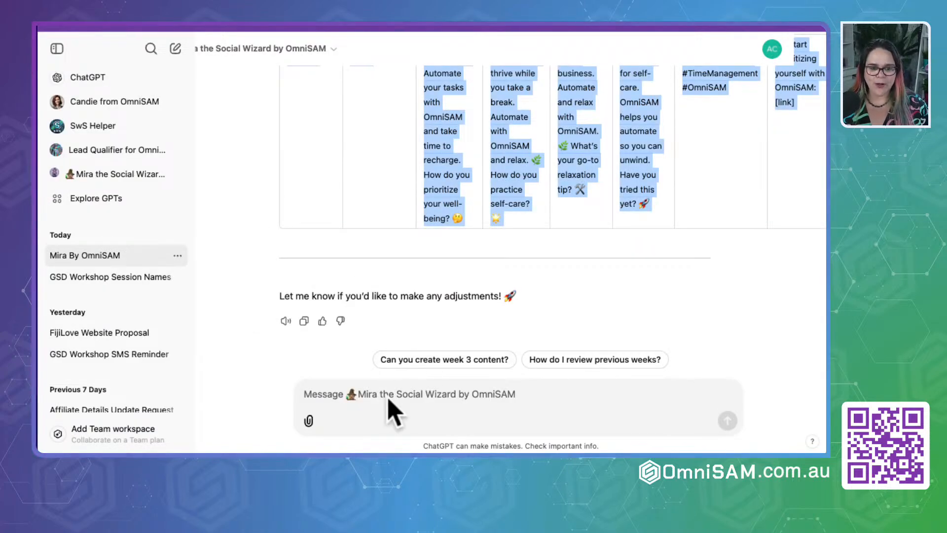
- Send Mira the message "please redo week 1 for all days"
left_click(388, 397)
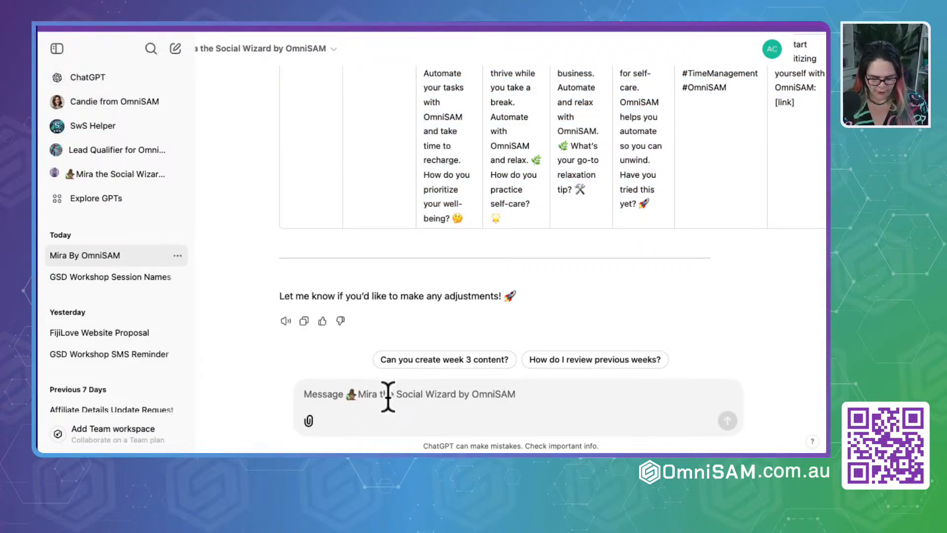
type("please re")
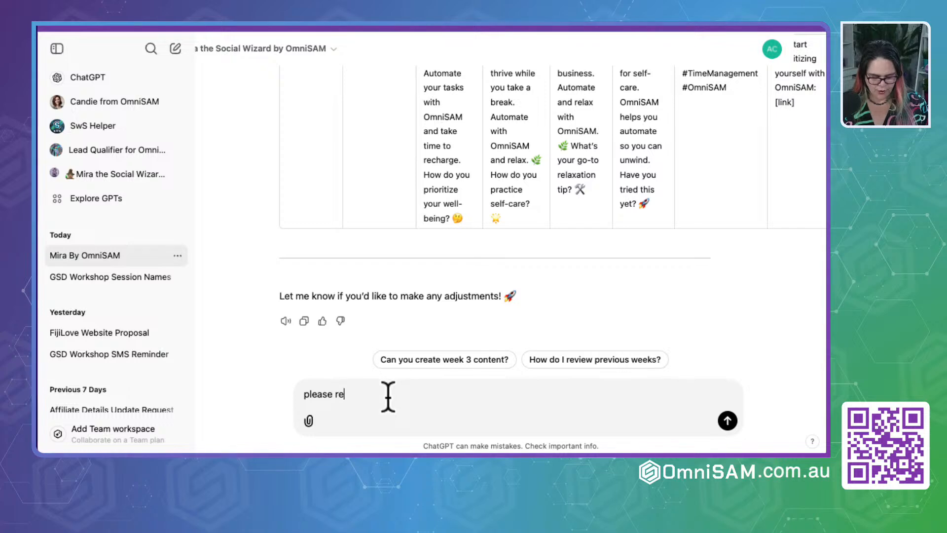
type("do week")
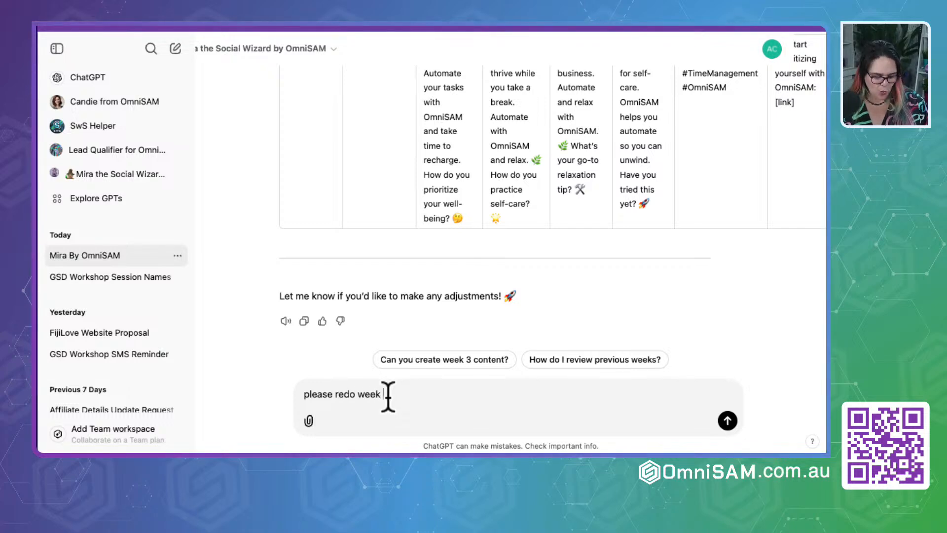
type(" 1 for all days")
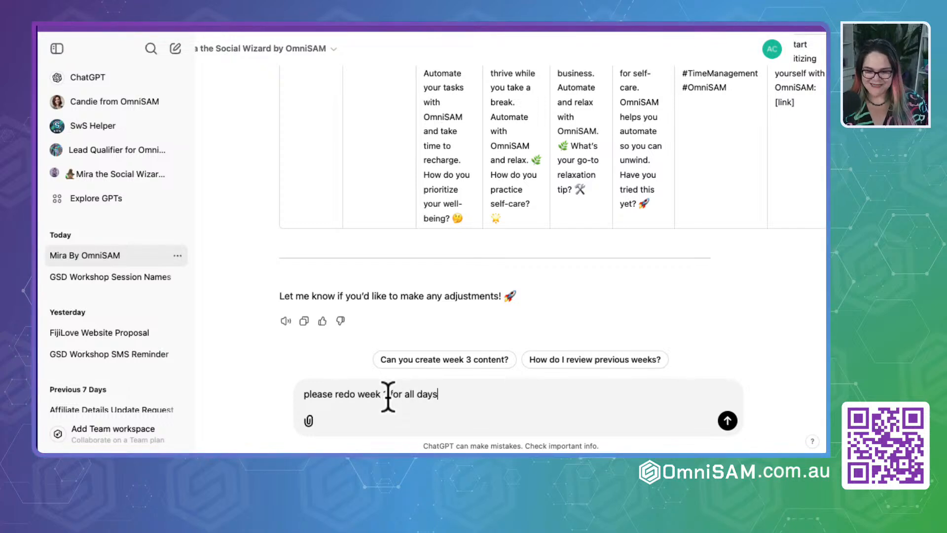
key("Return")
type("+5")
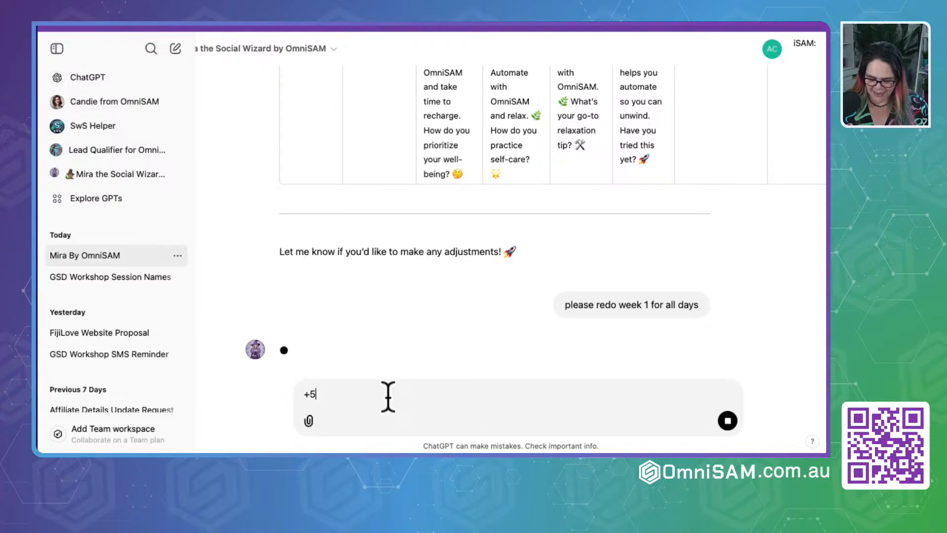
key("BackSpace")
key("BackSpace")
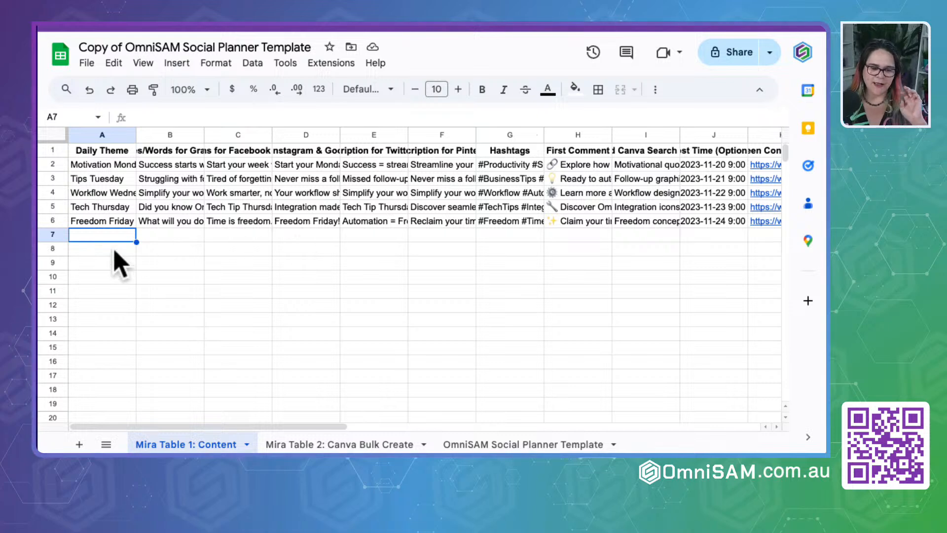
- Paste the copied Week 2 rows into the Mira Table 1: Content sheet starting at cell A9
left_click(101, 250)
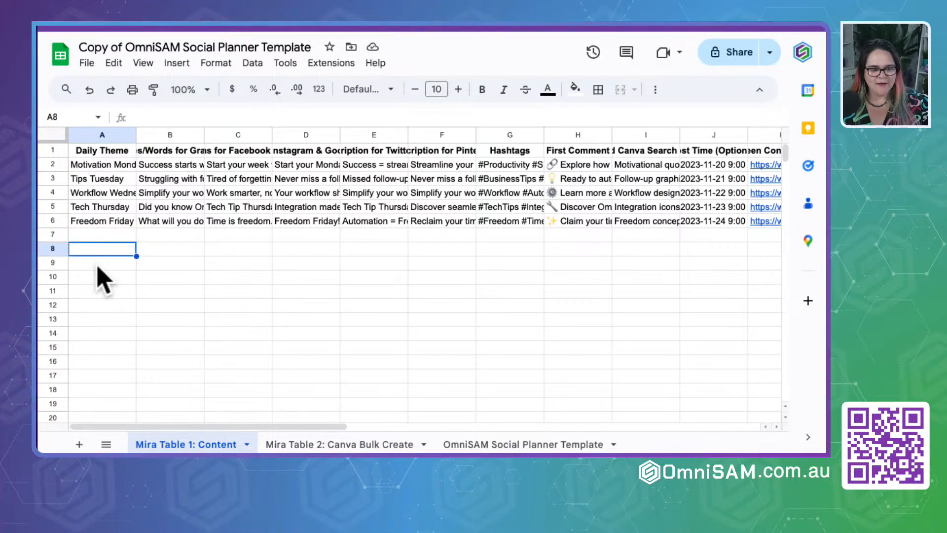
left_click(97, 265)
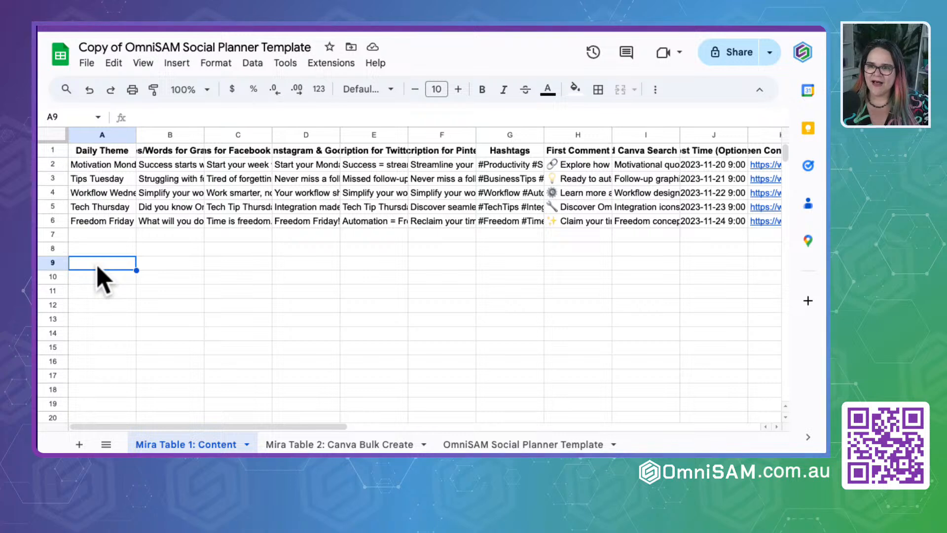
key("ctrl+v")
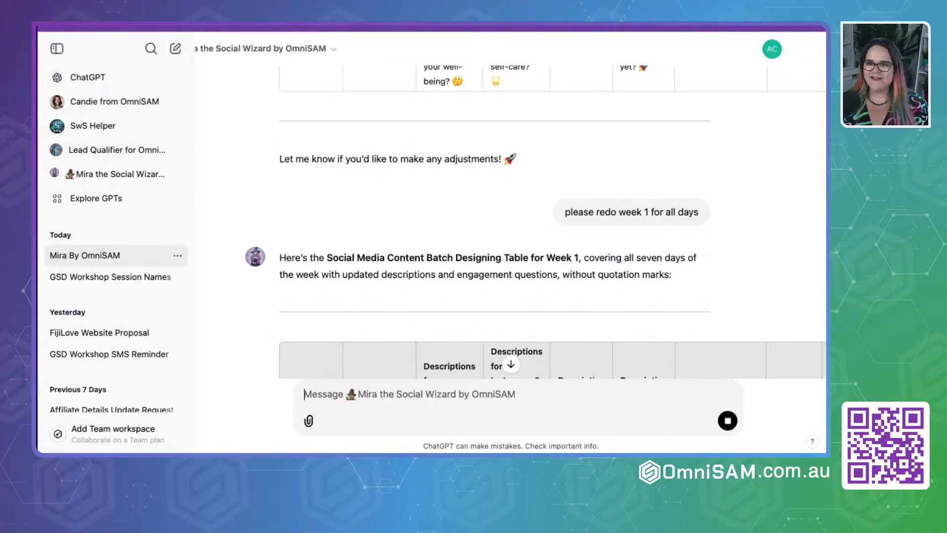
- Review Mira's regenerated Week 1 table and copy its Skill-Building Saturday and Self-Care Sunday rows
scroll(377, 339, "down", 5)
scroll(376, 338, "down", 5)
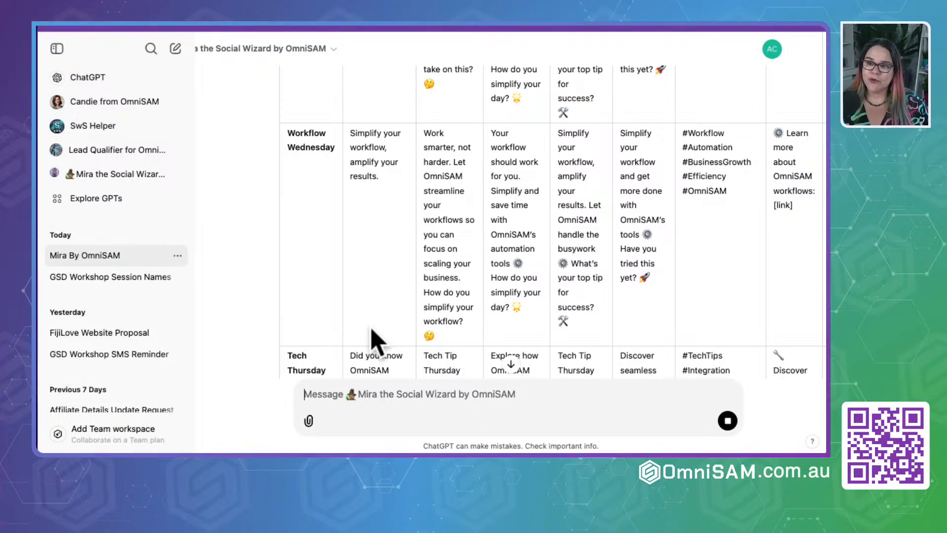
scroll(391, 290, "up", 15)
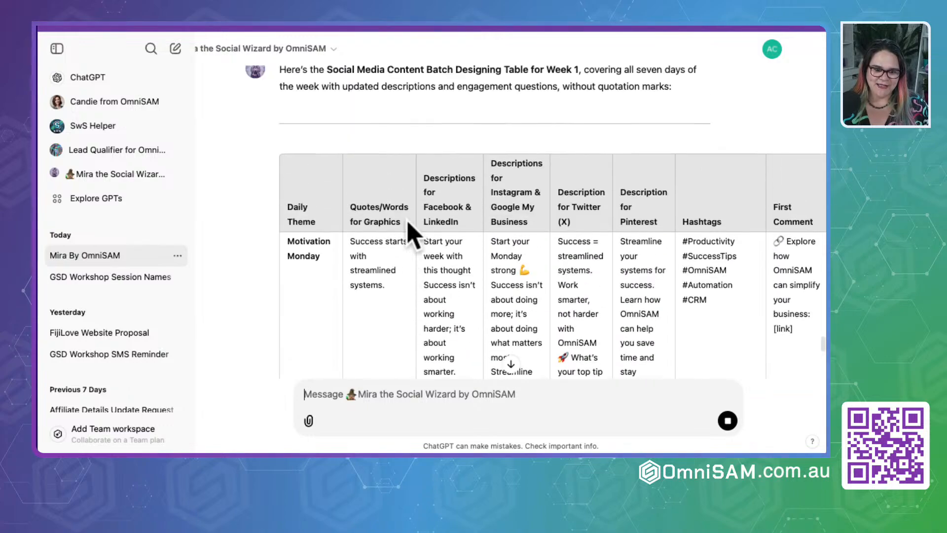
scroll(410, 236, "down", 18)
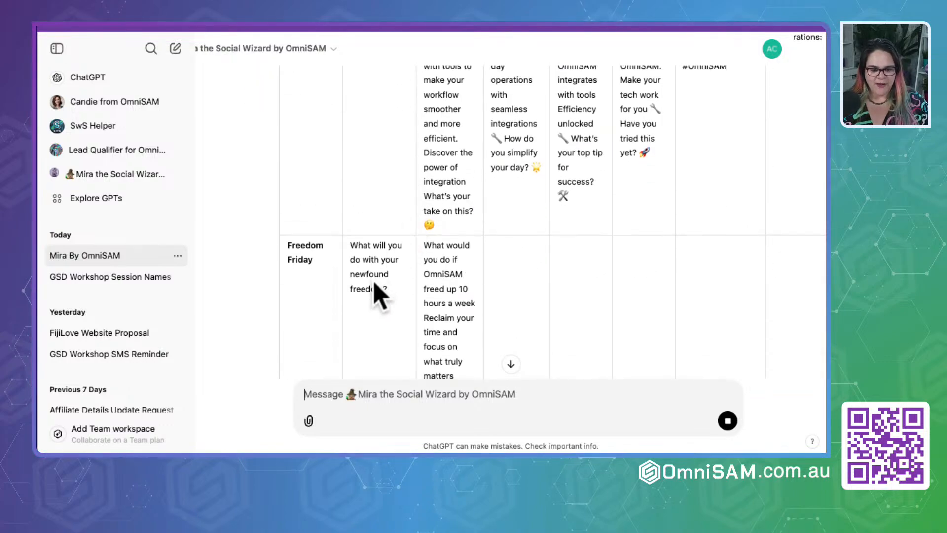
scroll(380, 296, "down", 3)
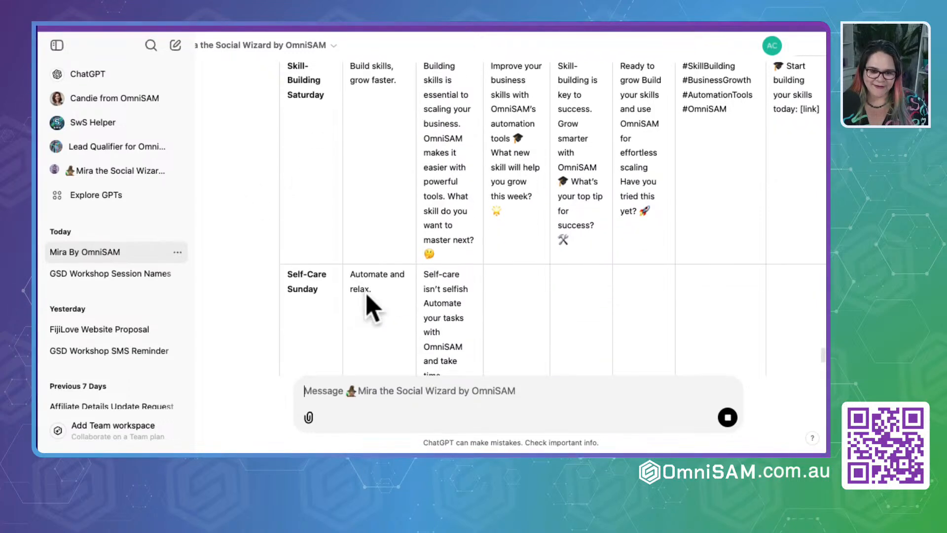
scroll(332, 249, "up", 2)
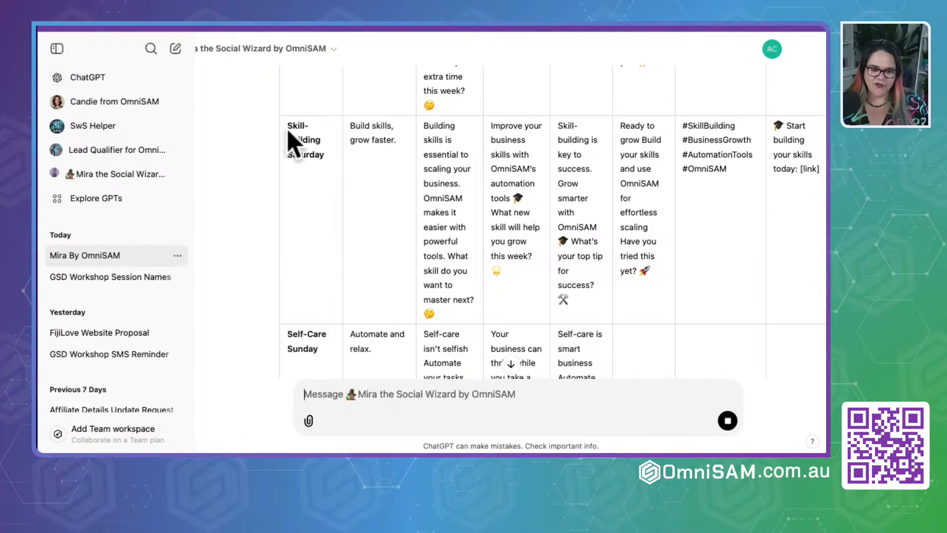
left_click_drag(286, 127, 339, 265)
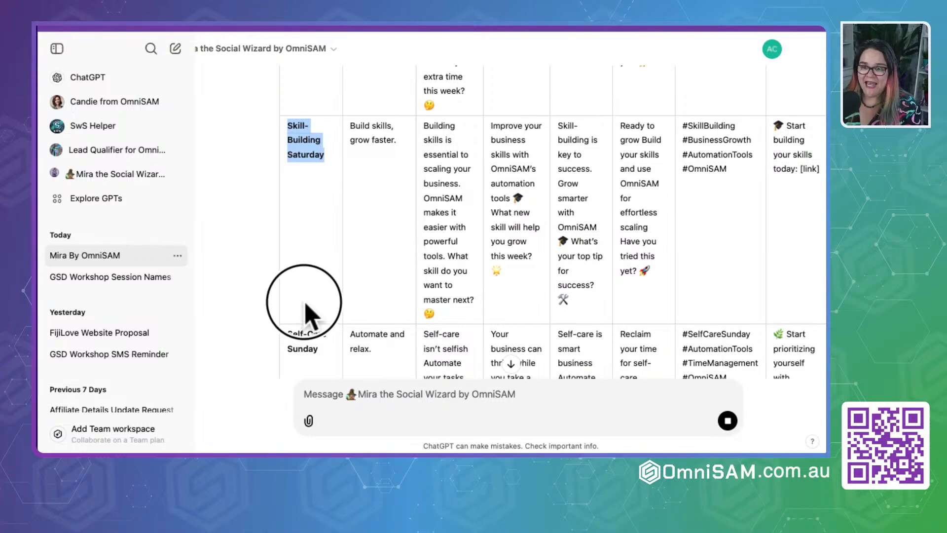
mouse_move(305, 316)
left_mouse_down()
mouse_move(303, 387)
mouse_move(304, 325)
left_mouse_up()
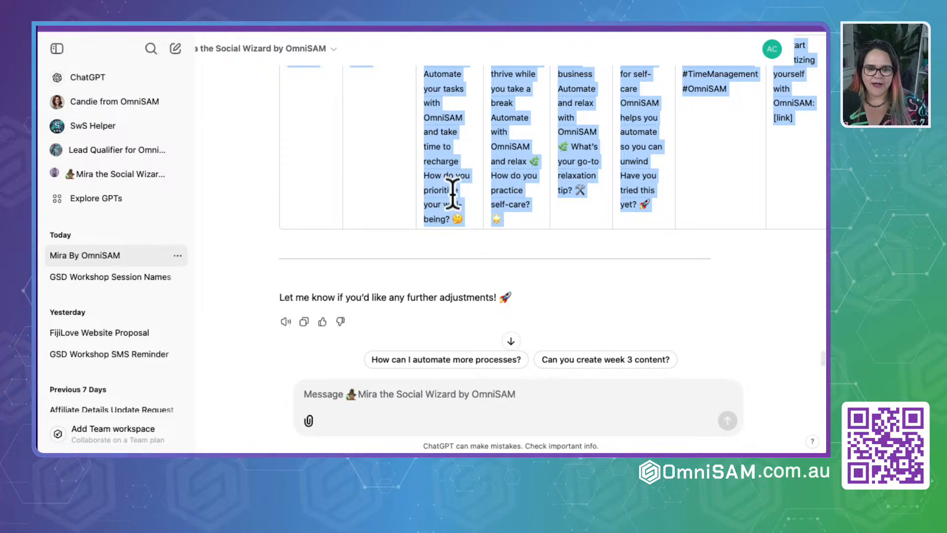
- Paste the copied Saturday and Sunday rows into the planner spreadsheet at cell A7, below Freedom Friday
key("super+Tab")
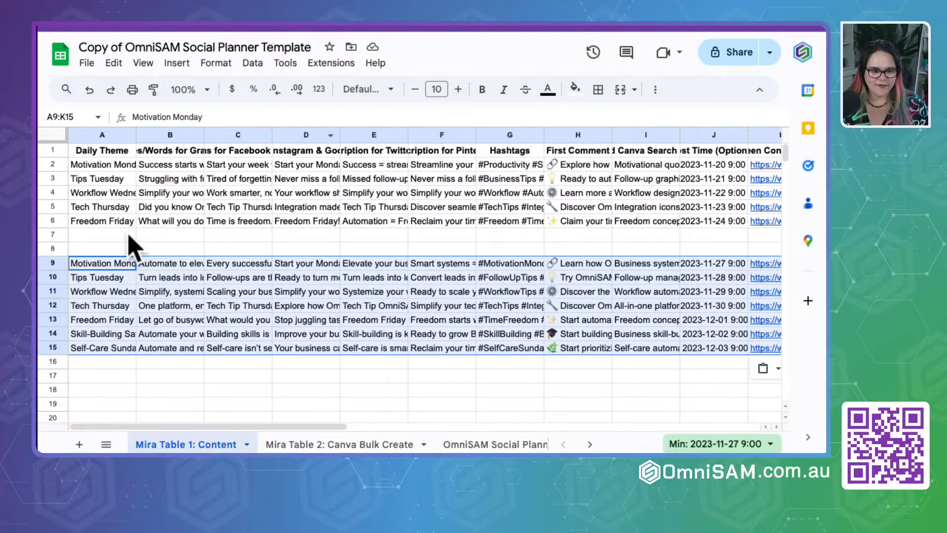
left_click(103, 236)
key("super+v")
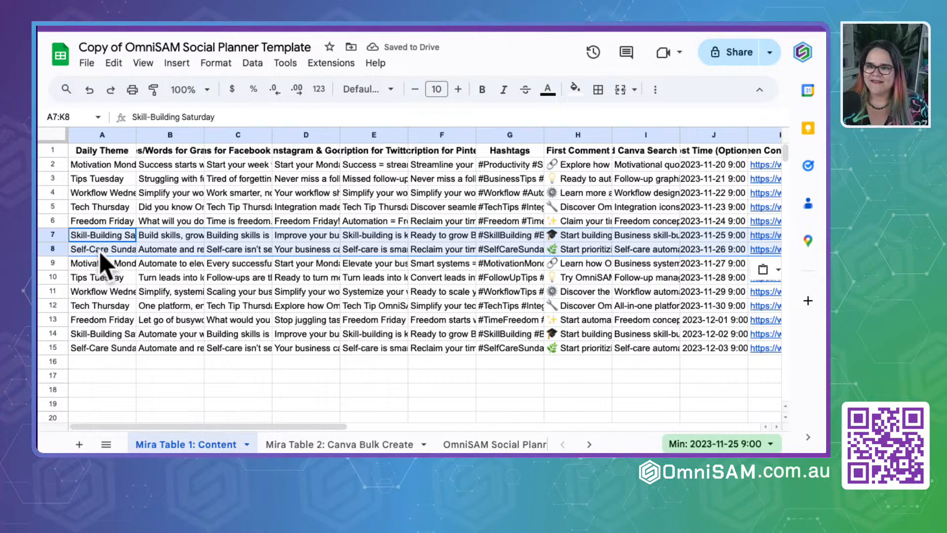
left_click(100, 253)
- Return to the Mira chat and send the suggested prompt "Can you create week 3 content?"
key("super+Tab")
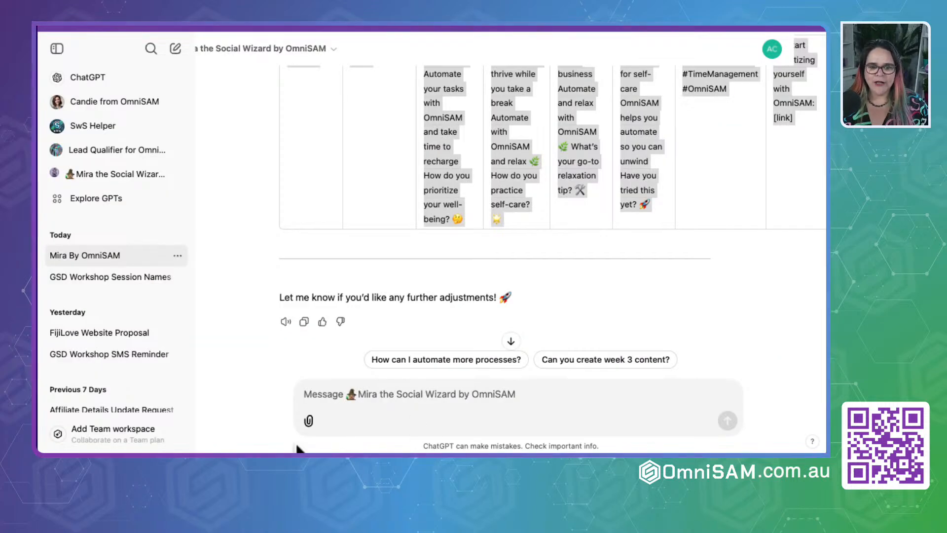
left_click(443, 394)
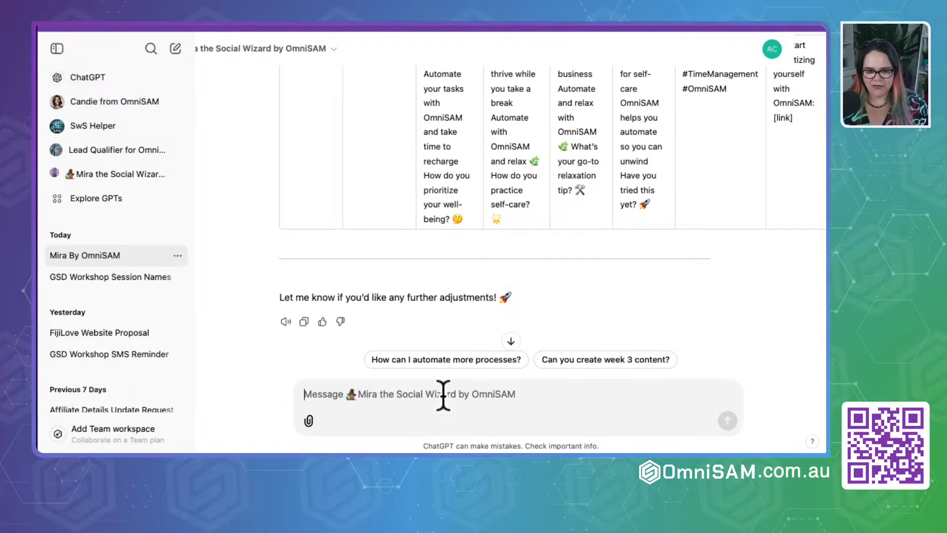
left_click(601, 362)
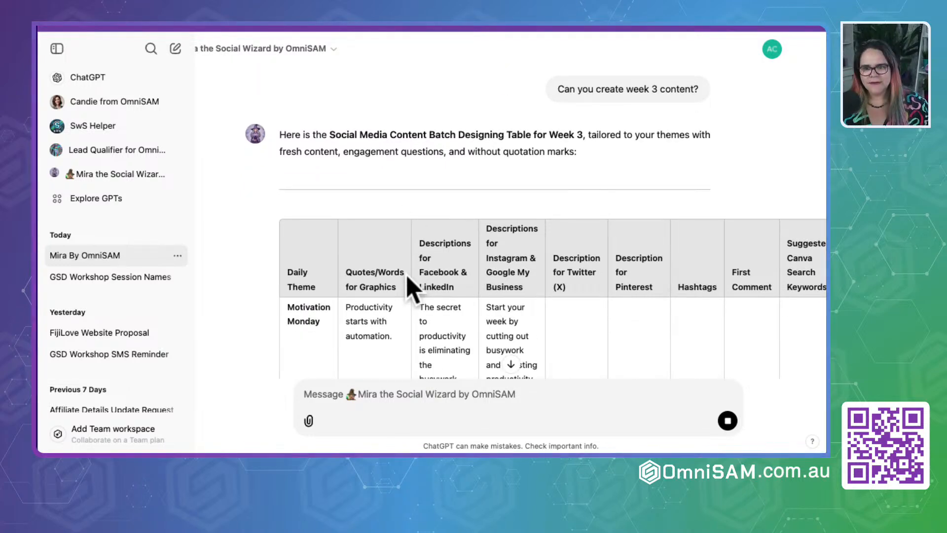
- Check Mira's first Week 3 rows against the Motivation Monday graphic quotes for Weeks 1 and 2 in the spreadsheet
scroll(444, 195, "down", 3)
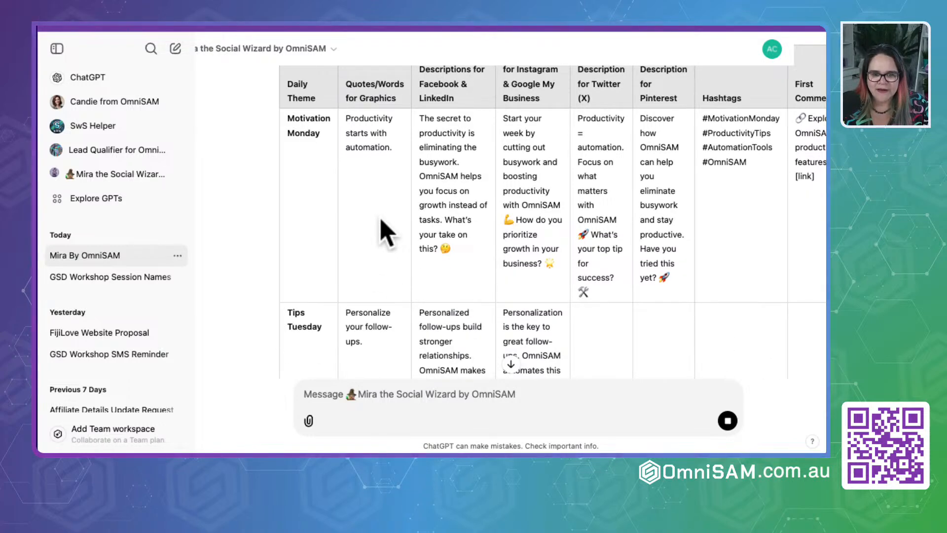
scroll(387, 232, "down", 3)
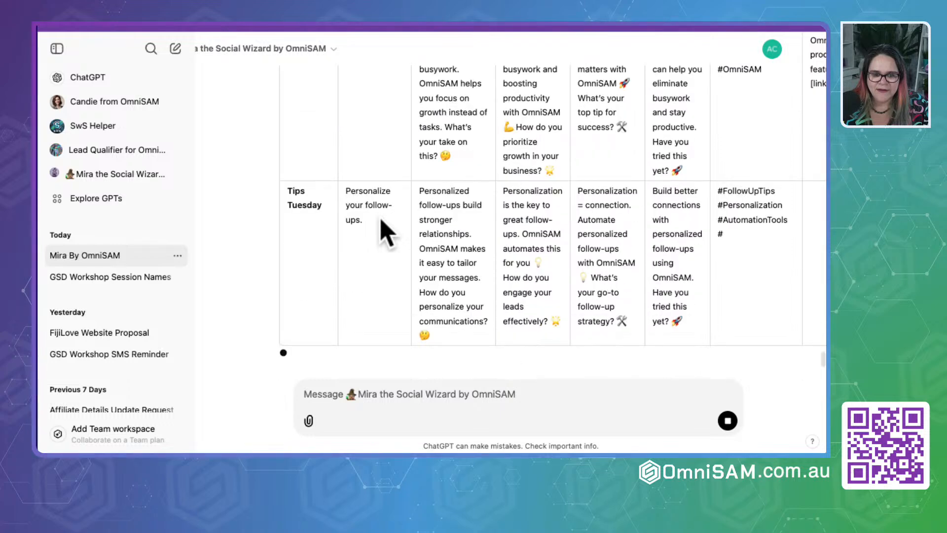
scroll(380, 222, "up", 3)
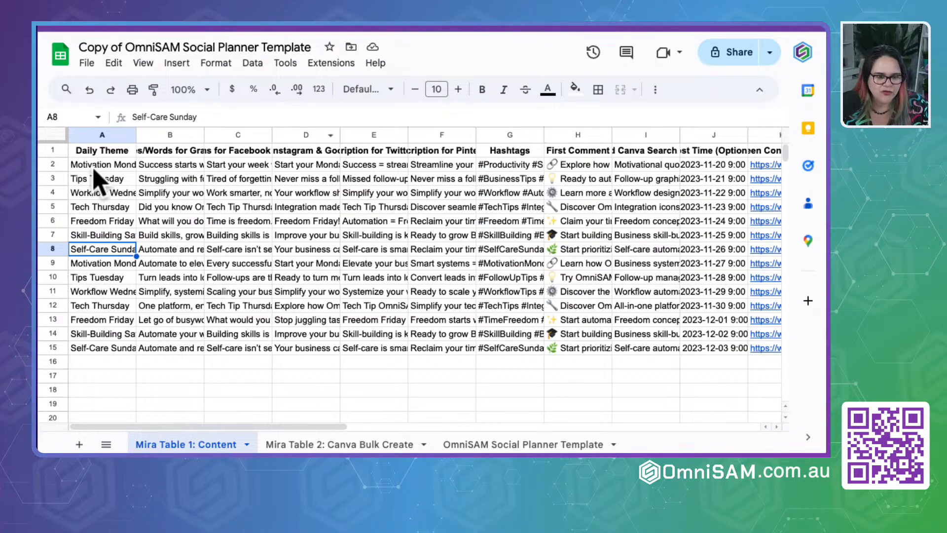
left_click(169, 165)
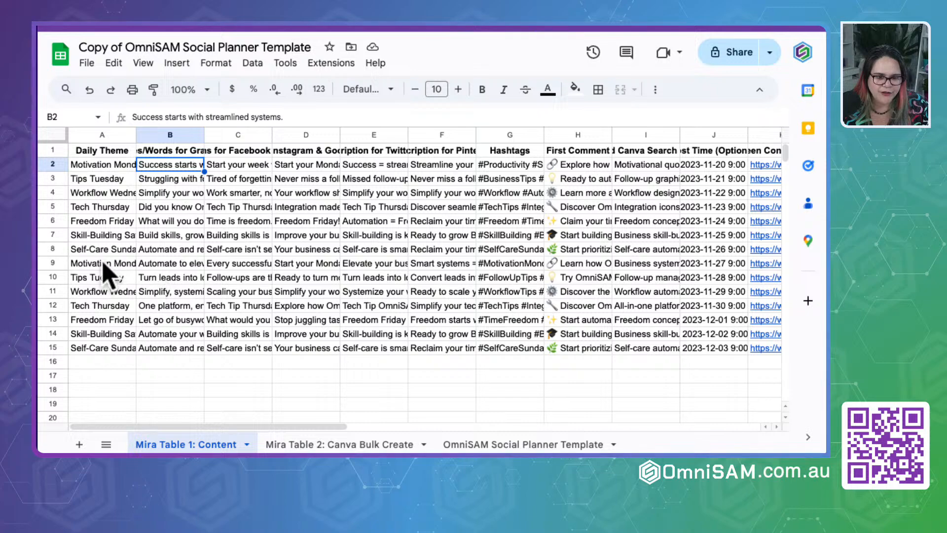
left_click(169, 265)
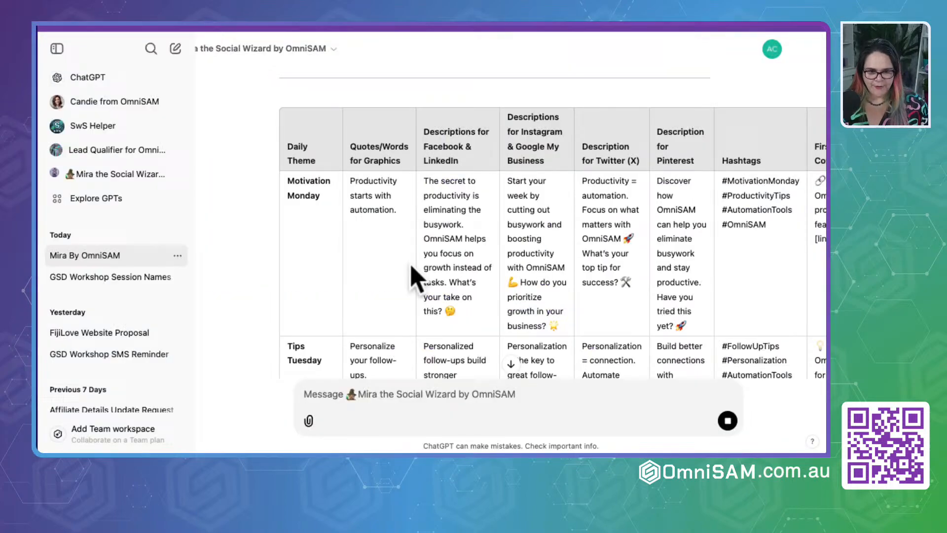
scroll(416, 273, "down", 6)
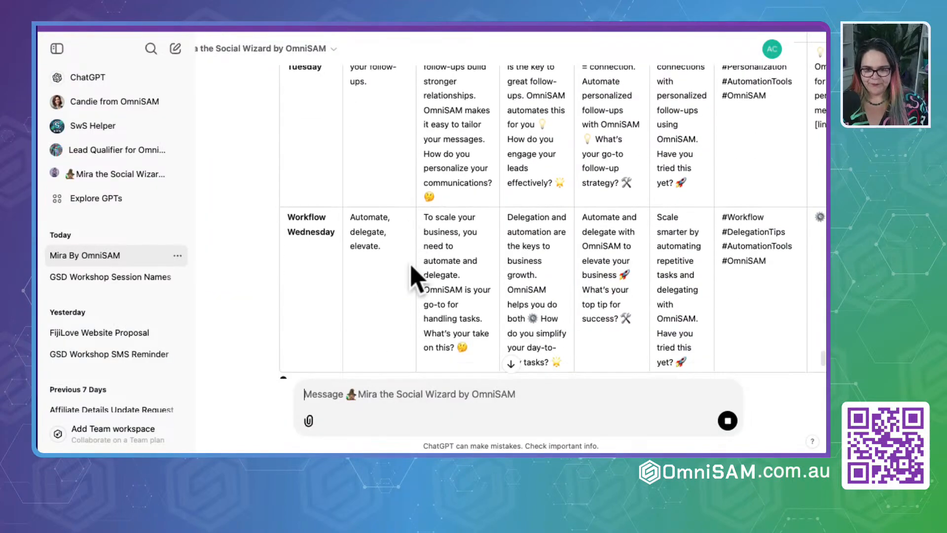
- Review Mira's Week 3 table from Workflow Wednesday through Self-Care Sunday, including the Saturday row's hashtag, comment and link columns
scroll(415, 274, "down", 1)
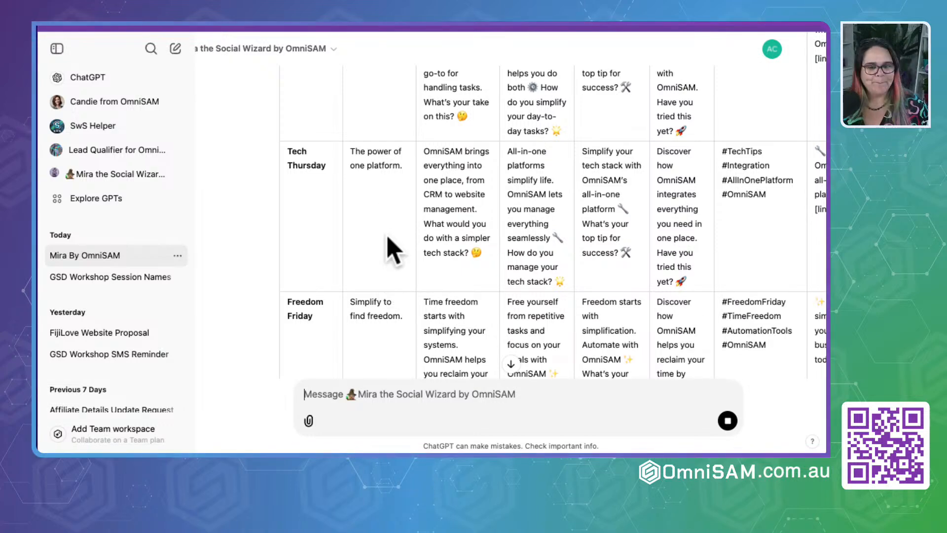
scroll(430, 303, "down", 5)
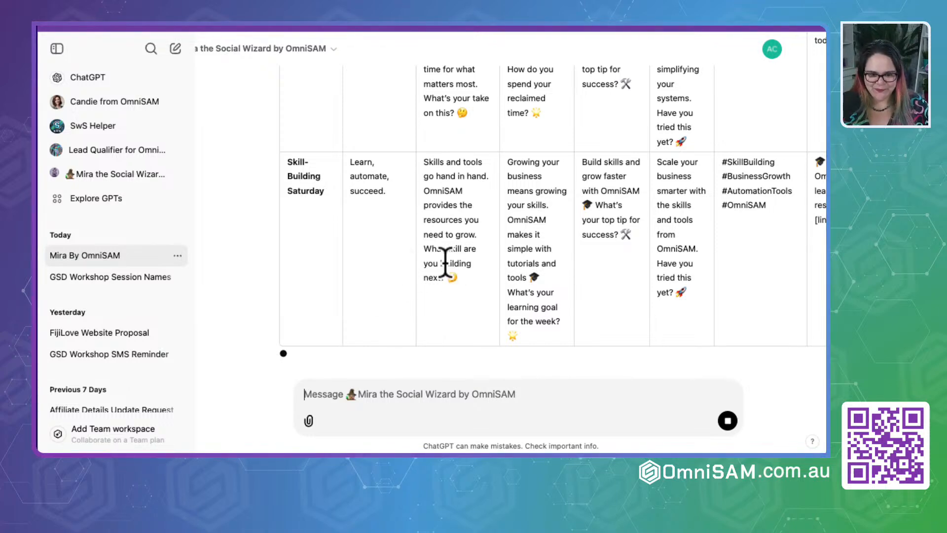
scroll(446, 264, "right", 10)
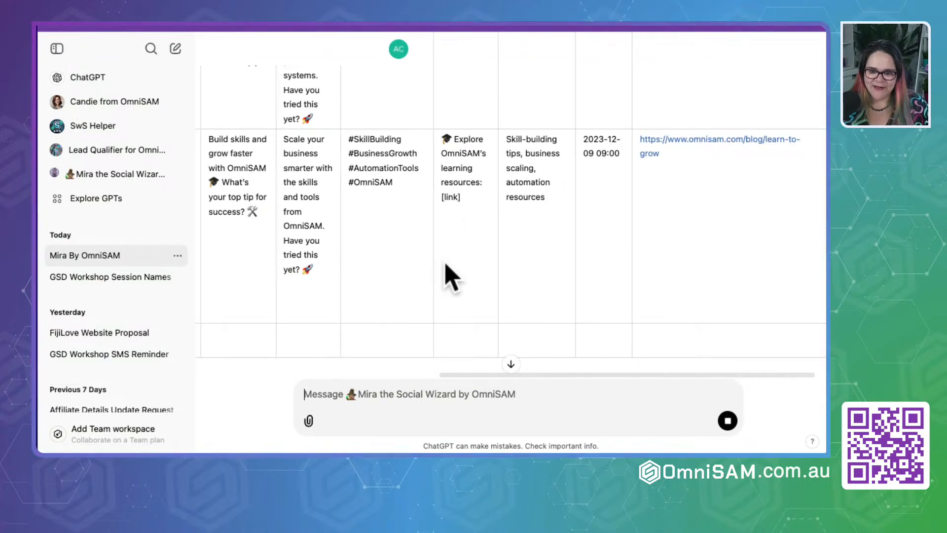
scroll(446, 264, "left", 10)
scroll(446, 264, "down", 3)
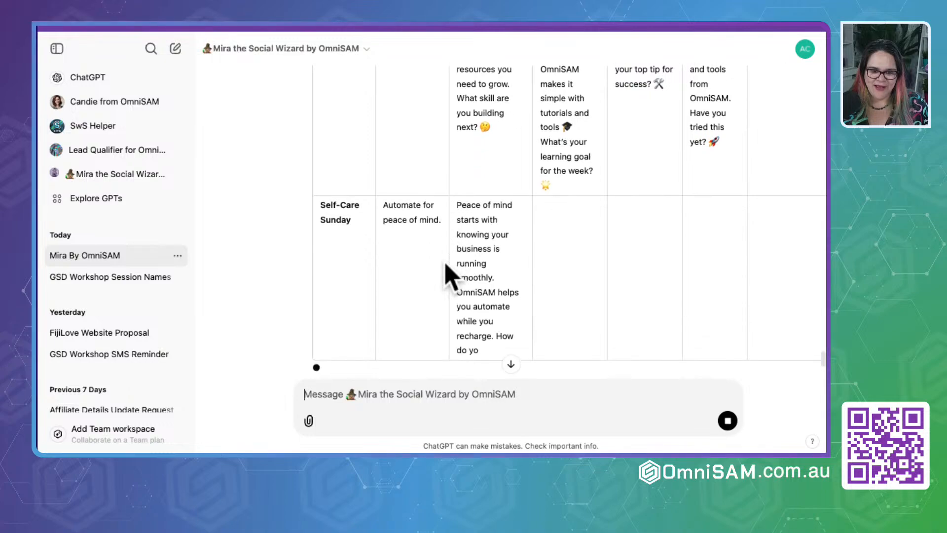
scroll(413, 256, "up", 15)
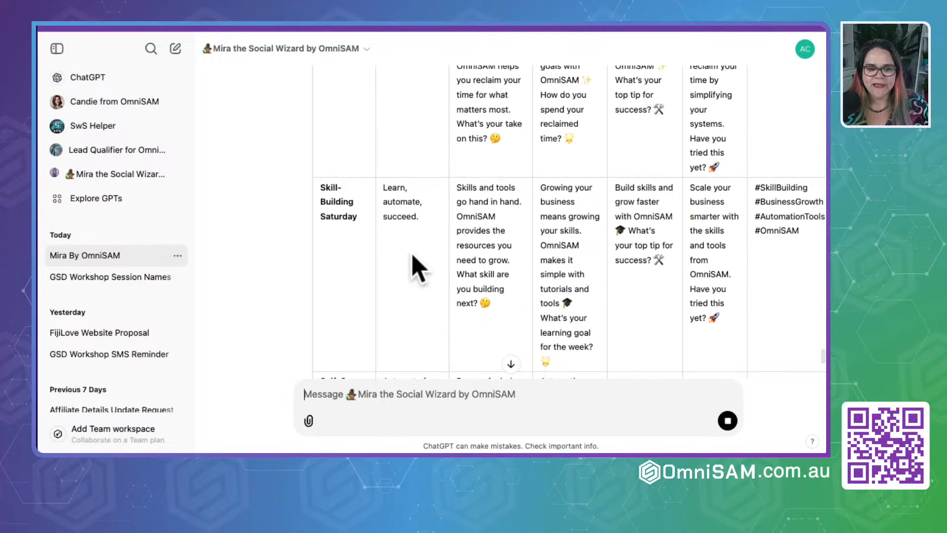
scroll(413, 256, "up", 6)
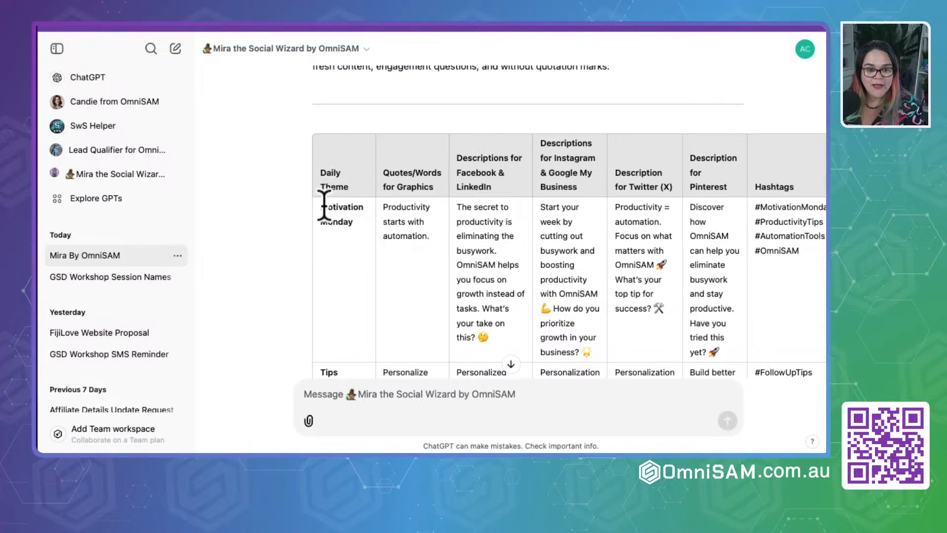
- Copy Mira's seven Week 3 rows and paste them into the planner spreadsheet at cell A16, below Week 2
left_click_drag(324, 206, 341, 252)
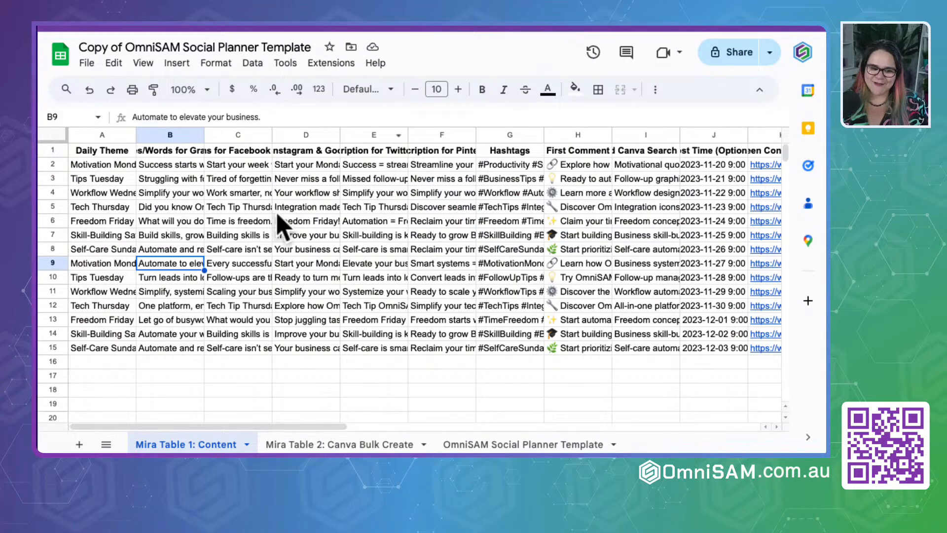
left_click(97, 363)
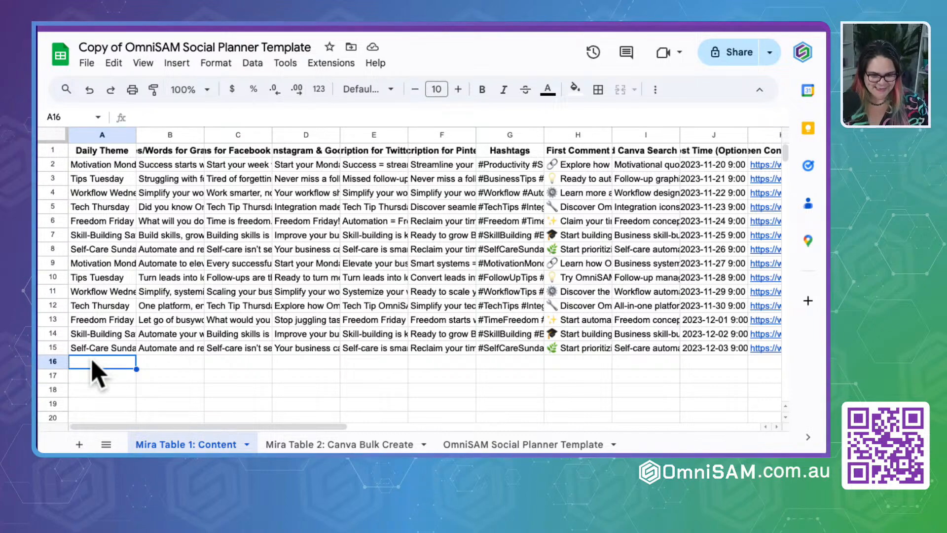
key("ctrl+v")
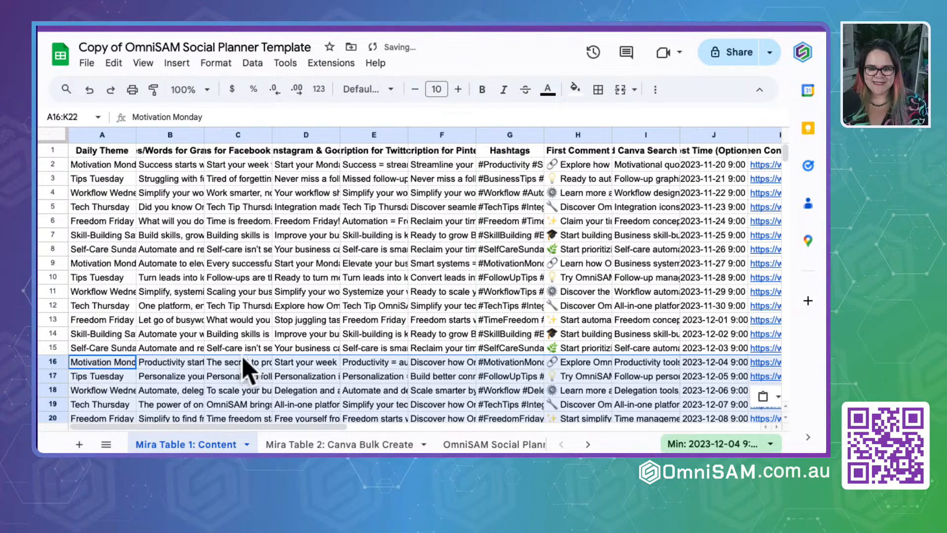
scroll(247, 363, "down", 4)
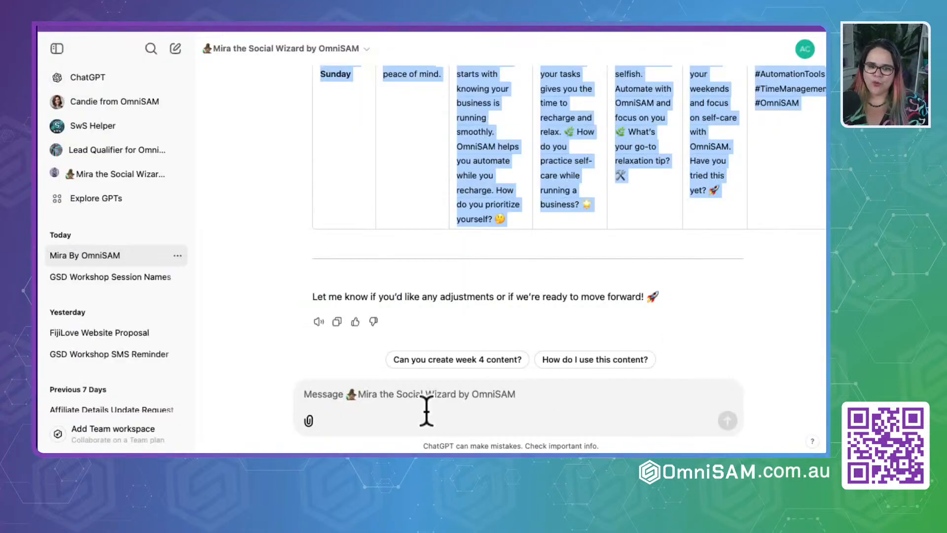
- Return to the Mira chat and send the suggested prompt "Can you create week 4 content?"
left_click(409, 413)
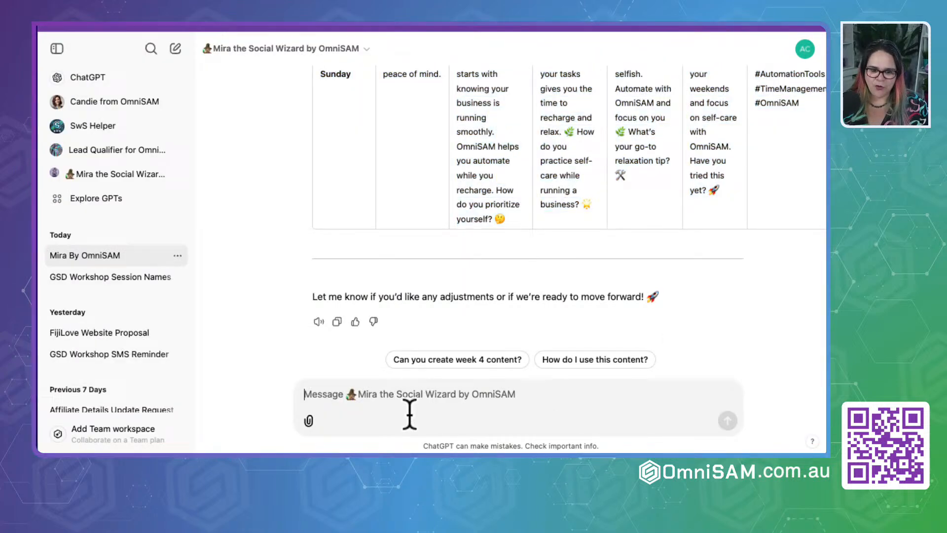
left_click(464, 362)
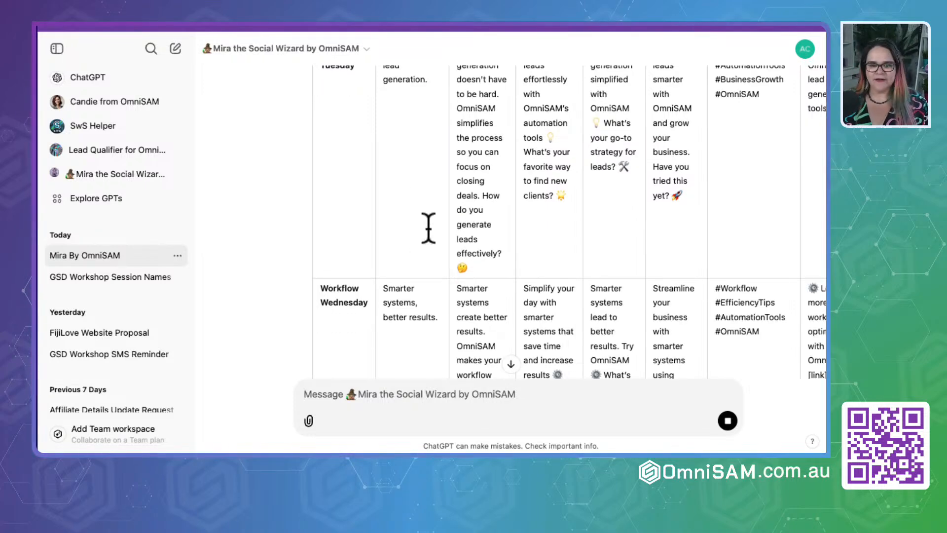
- Review Mira's Week 4 table through Self-Care Sunday, checking each day's graphic quote and platform descriptions
scroll(424, 206, "down", 3)
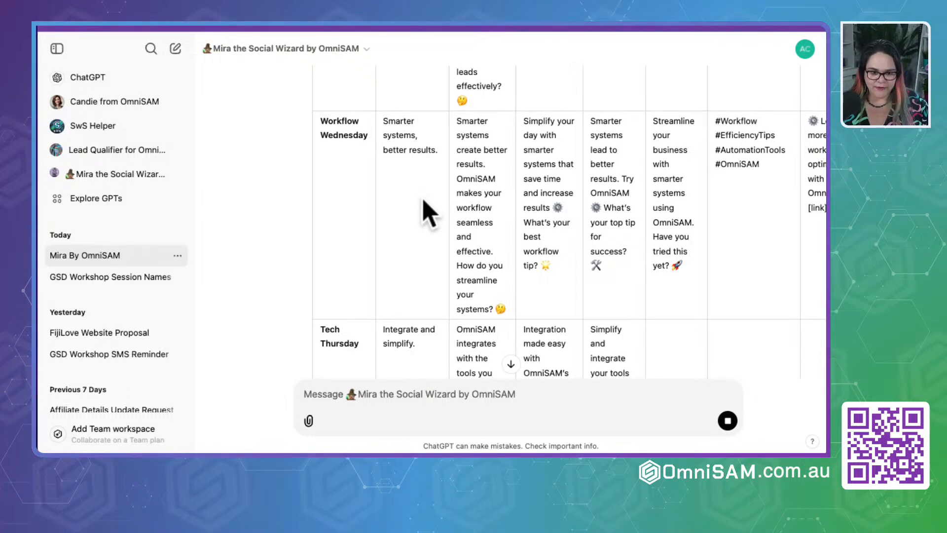
scroll(423, 212, "down", 3)
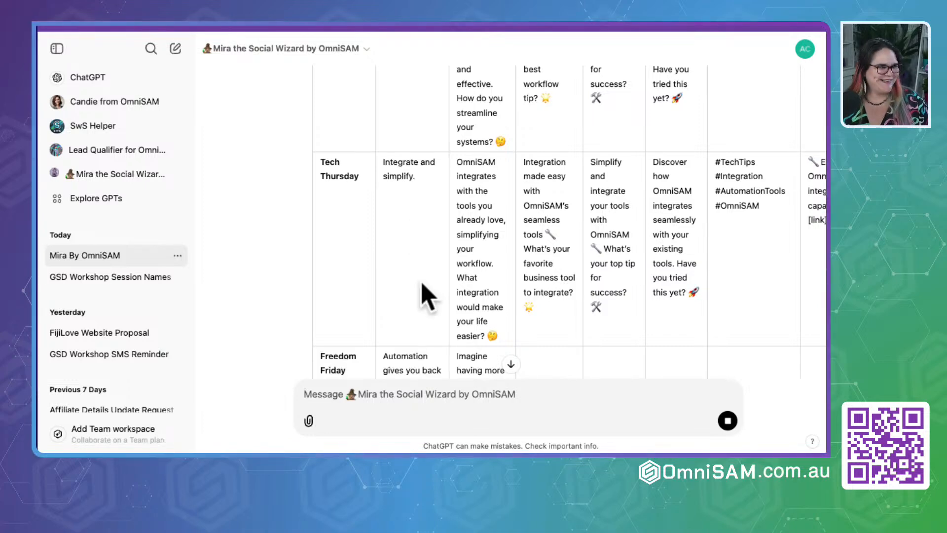
scroll(413, 238, "down", 3)
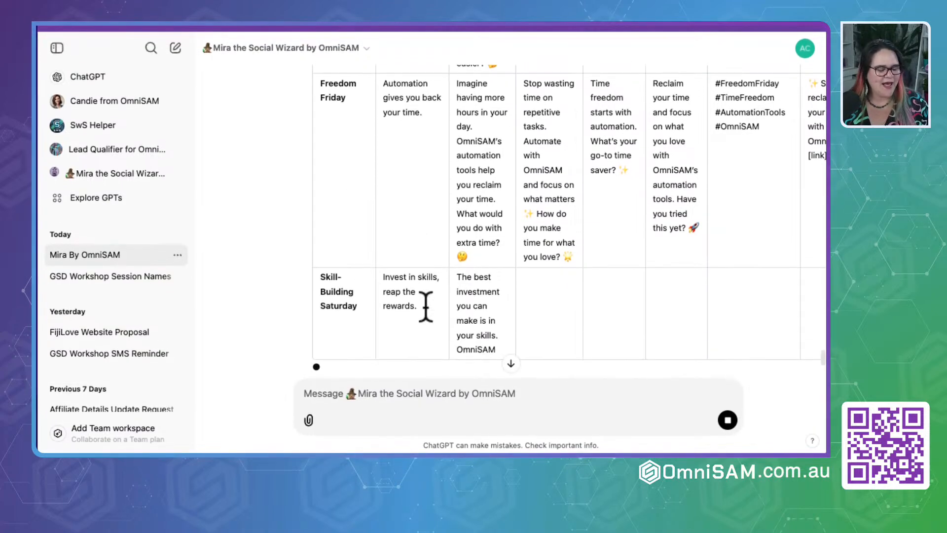
scroll(433, 242, "down", 3)
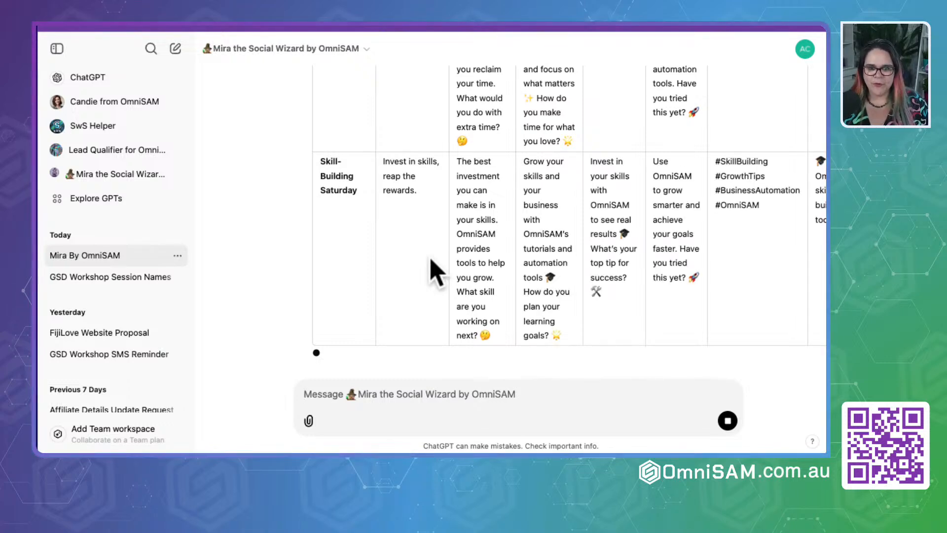
scroll(437, 274, "down", 4)
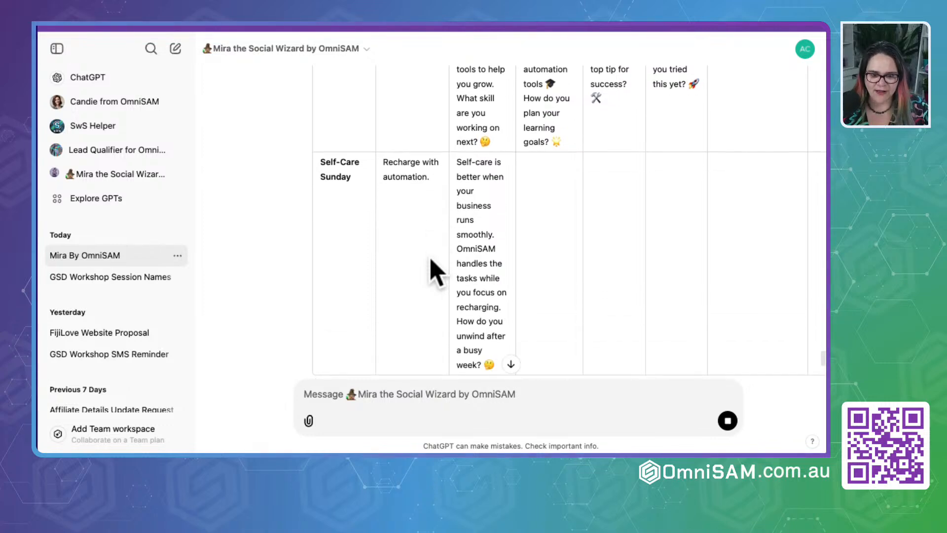
scroll(433, 271, "down", 1)
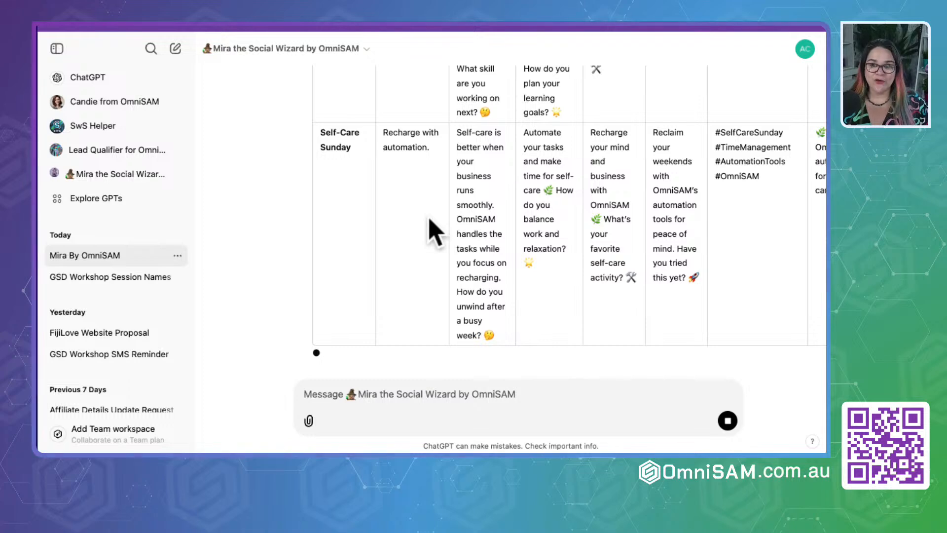
scroll(433, 232, "right", 8)
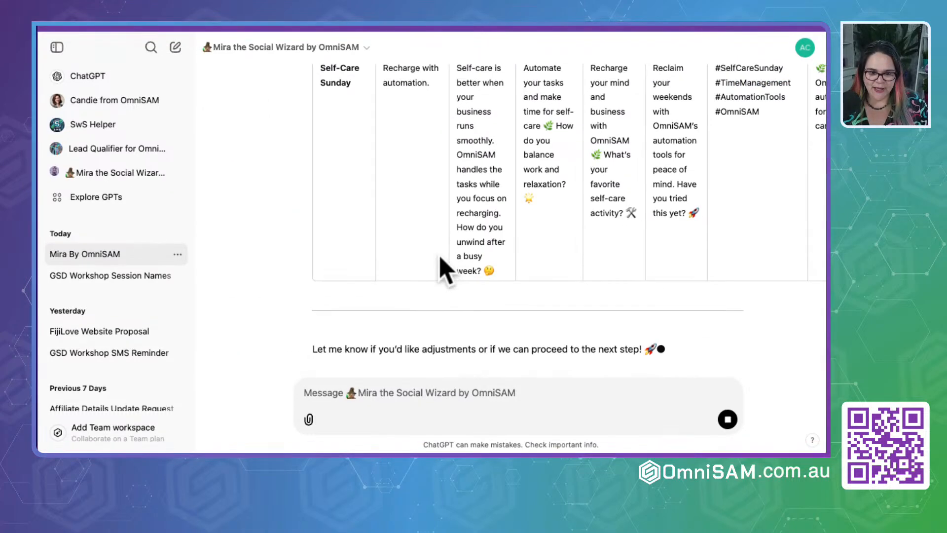
scroll(441, 256, "up", 20)
scroll(440, 257, "down", 6)
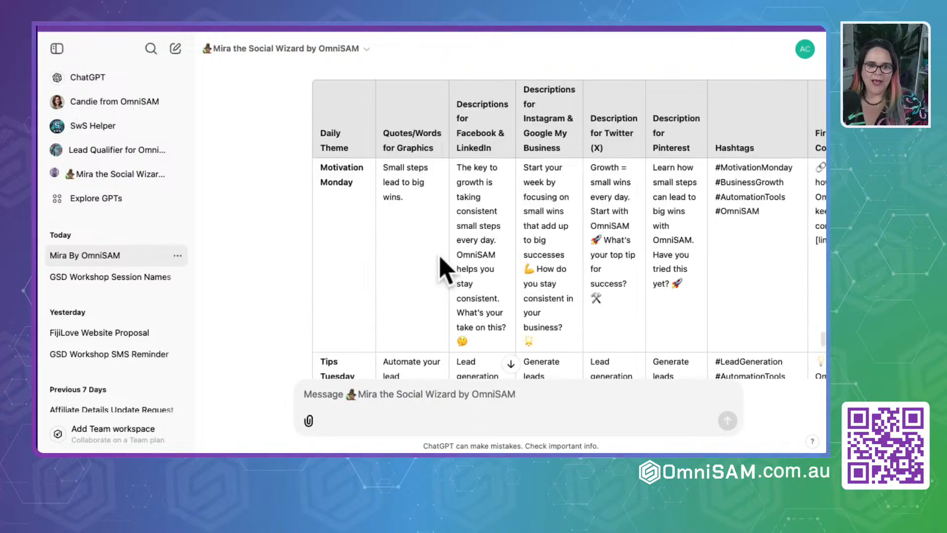
scroll(441, 266, "down", 2)
- Copy Mira's seven Week 4 rows and paste them into the planner spreadsheet at cell A23, below Week 3
left_click_drag(320, 127, 336, 244)
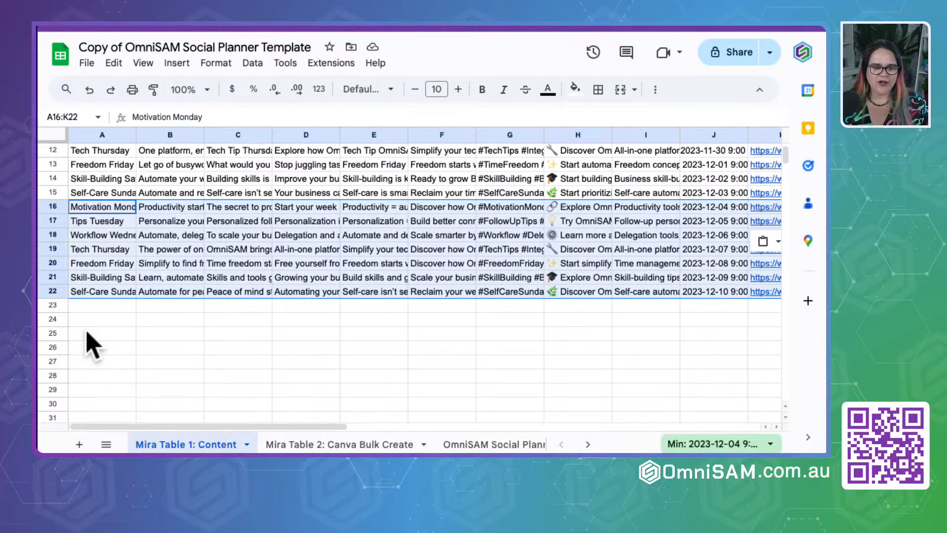
left_click(89, 305)
key("ctrl+v")
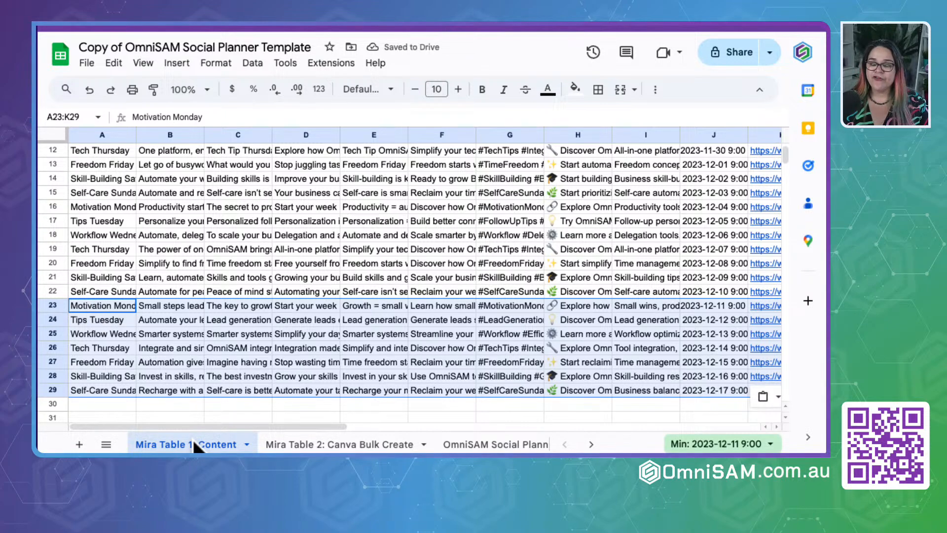
scroll(213, 251, "up", 5)
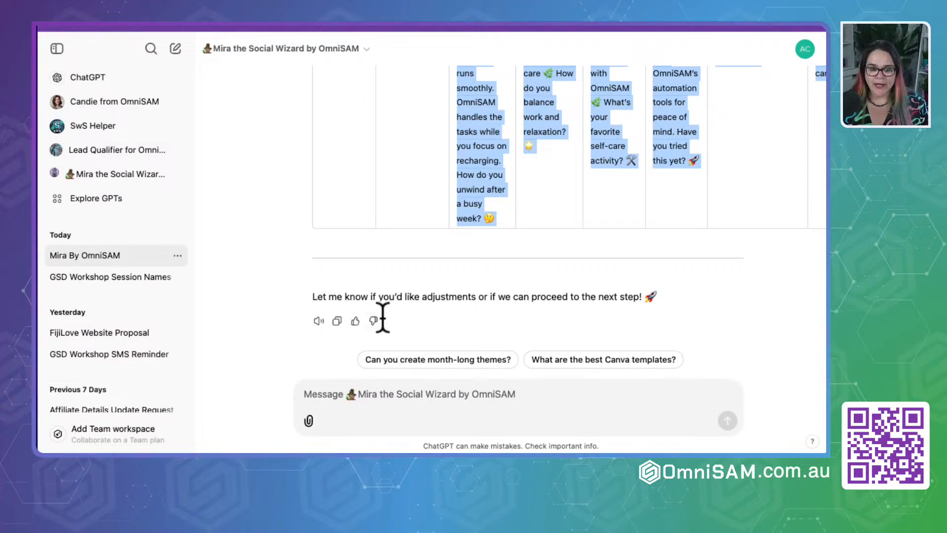
- Answer Mira's offer to proceed with "let move on" and check the Canva Bulk Create table she generates
left_click_drag(312, 296, 683, 306)
left_click(680, 311)
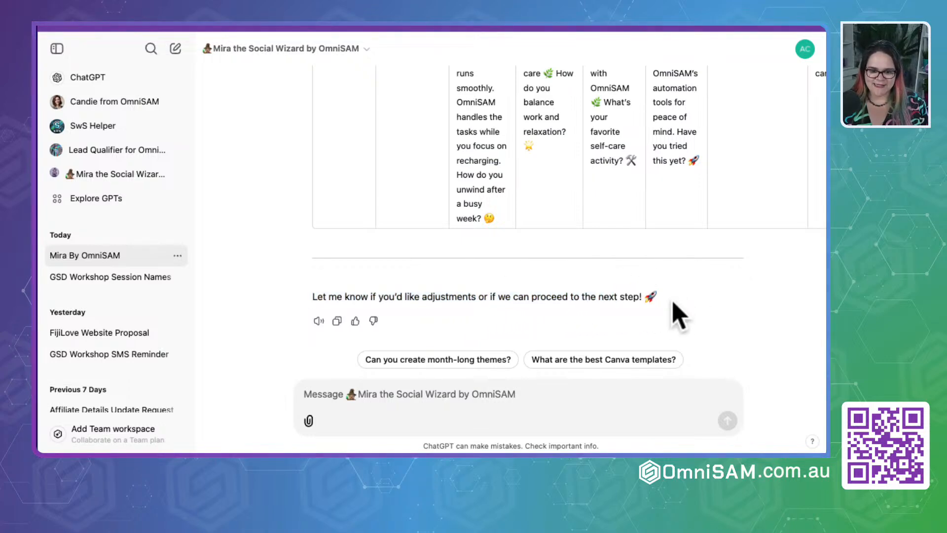
left_click(388, 394)
type("let move on")
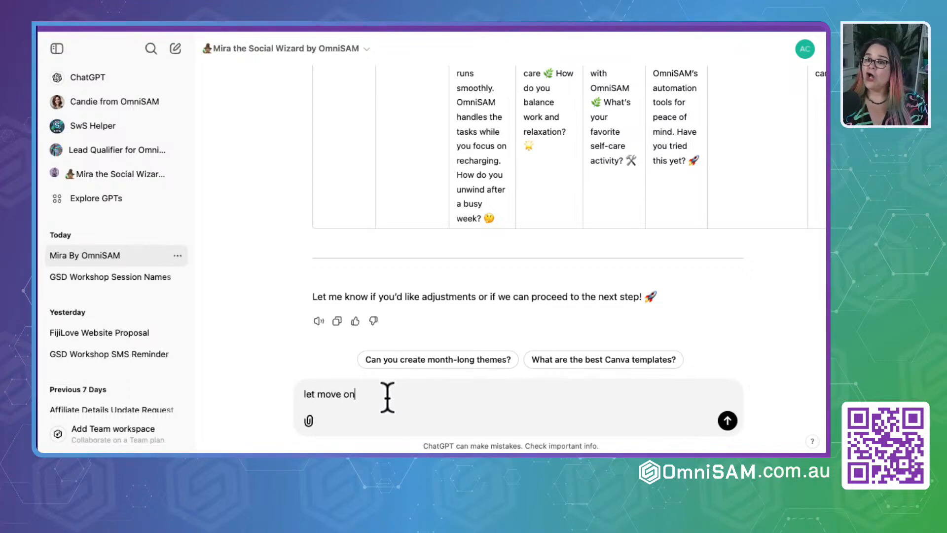
key("Return")
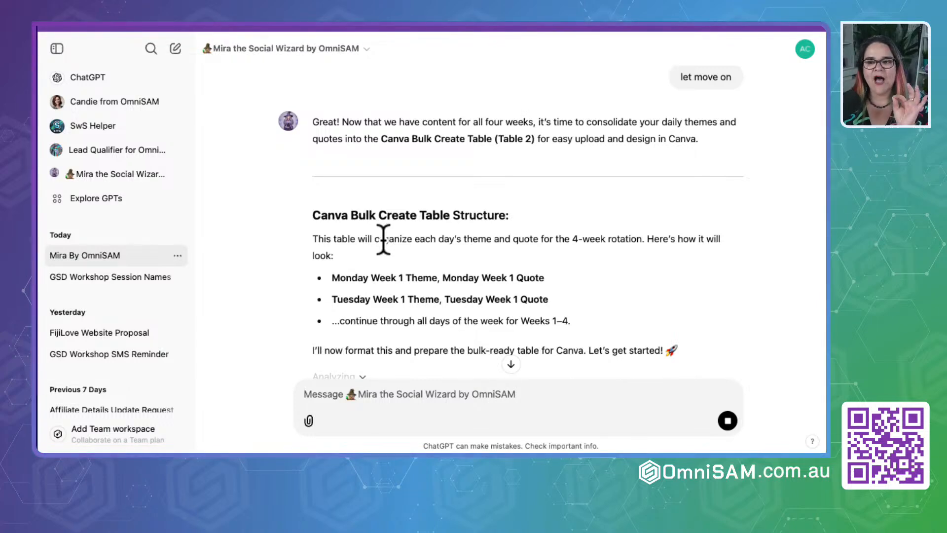
scroll(471, 351, "down", 1)
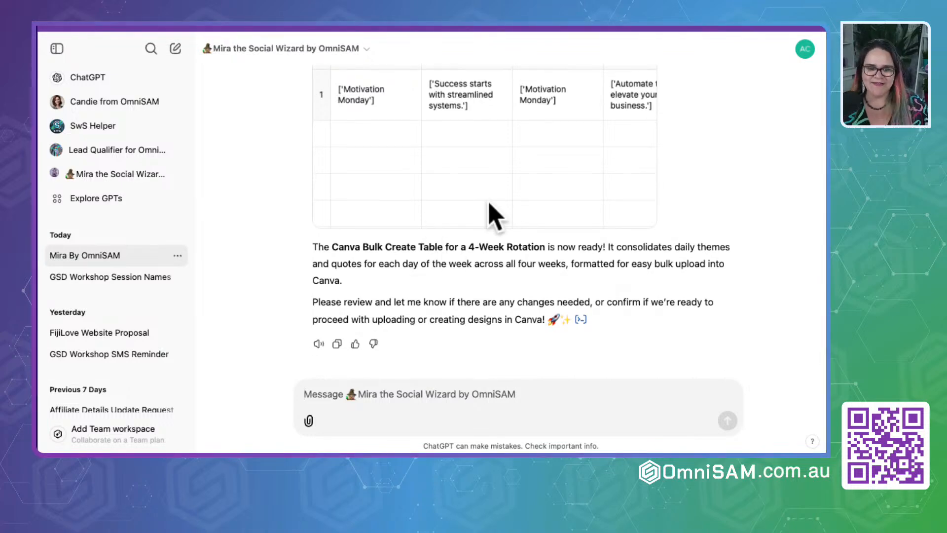
scroll(493, 212, "up", 5)
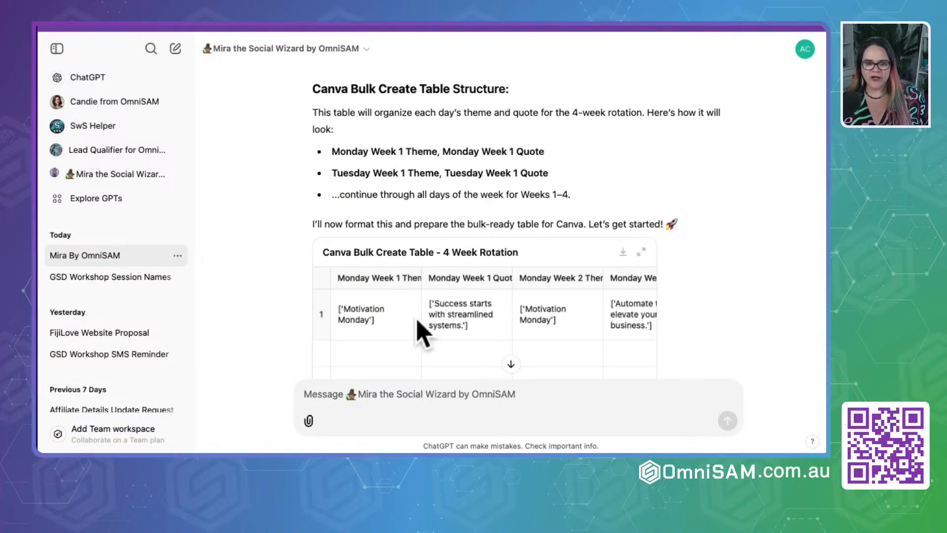
- Switch to the Mira user guide and find the 1 week rotation (7 Template Designs) prompt under Step 3
left_click(363, 407)
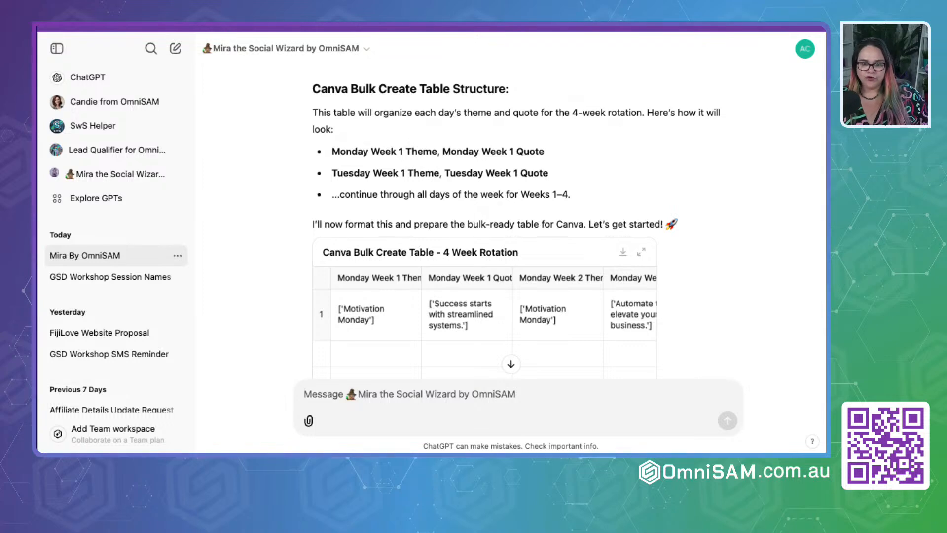
key("ctrl+Tab")
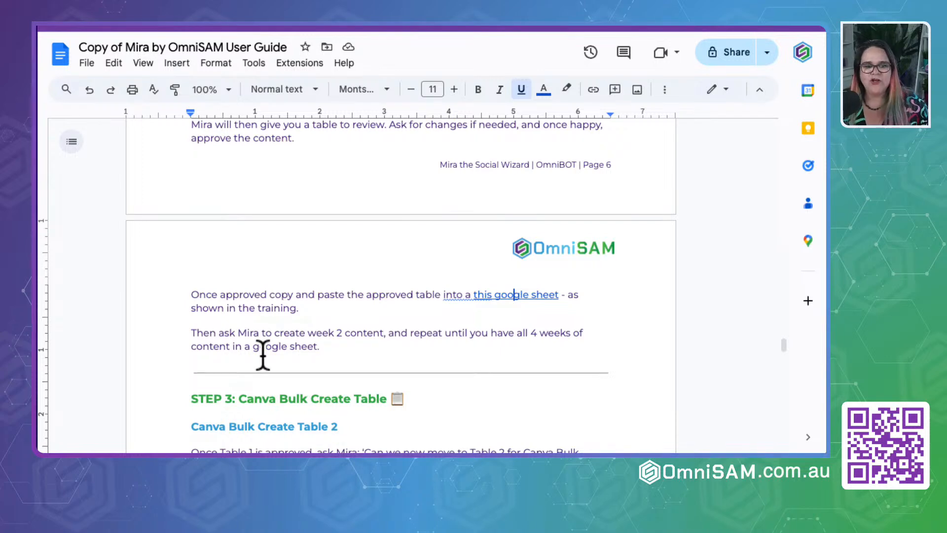
scroll(263, 354, "down", 8)
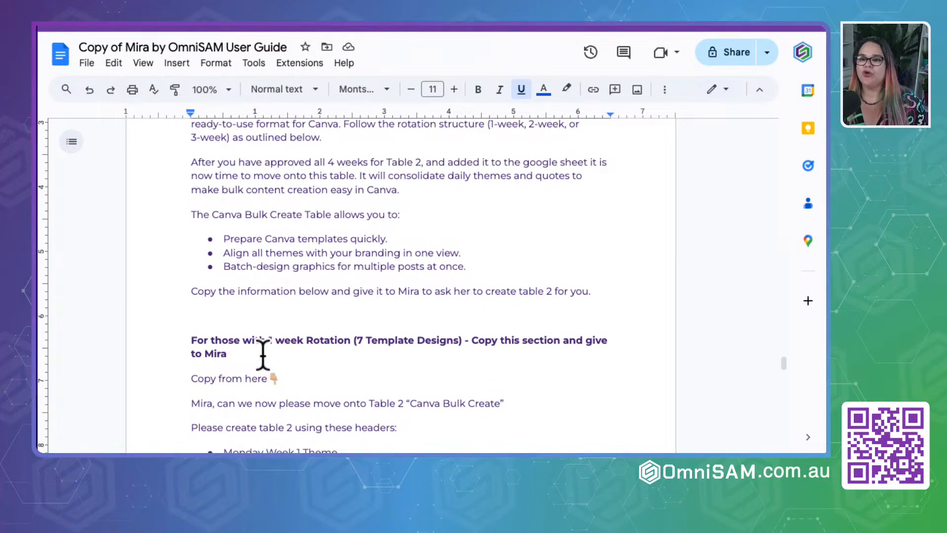
scroll(263, 354, "down", 2)
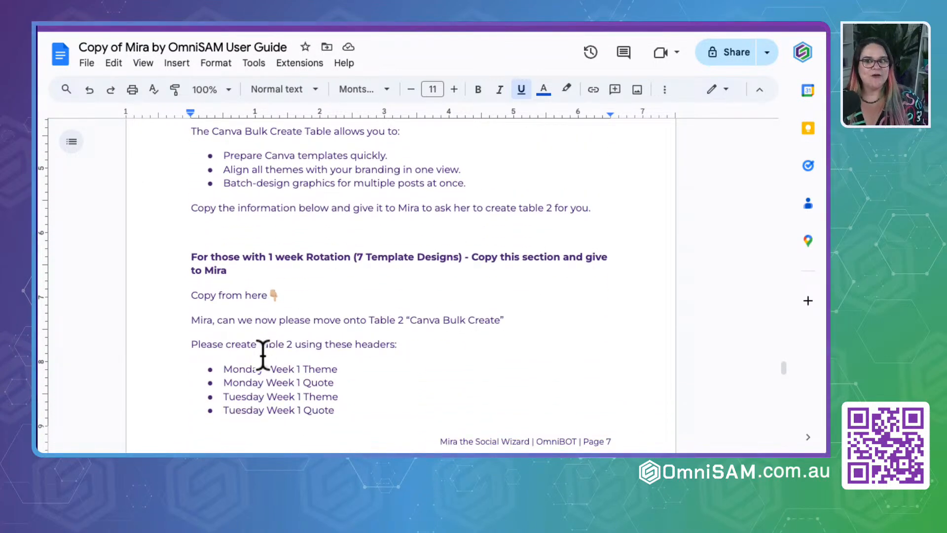
scroll(204, 320, "down", 1)
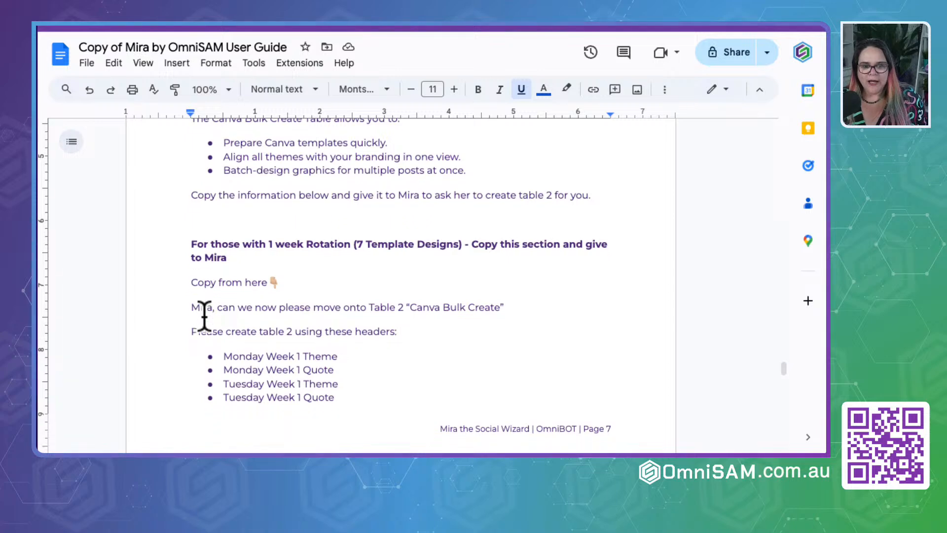
- Highlight the 1 week rotation prompt in the guide, through the line "There will be a total of 14 columns"
left_click_drag(190, 244, 359, 244)
scroll(324, 285, "down", 3)
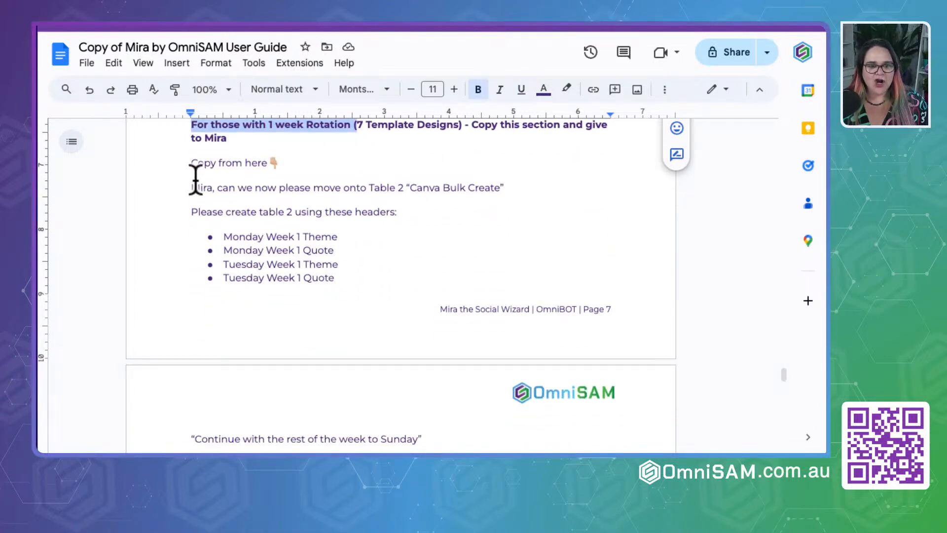
left_click_drag(190, 187, 312, 332)
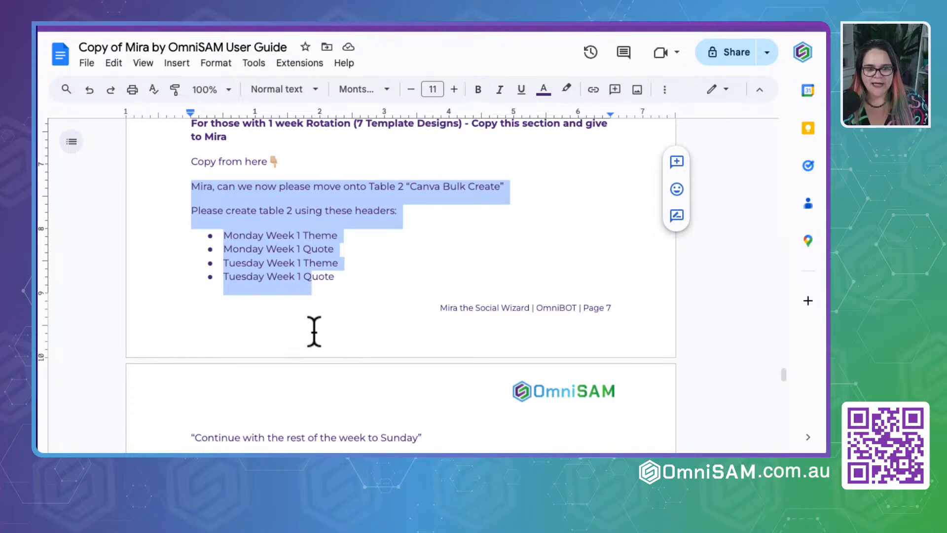
scroll(314, 331, "down", 3)
left_click(370, 320, "shift")
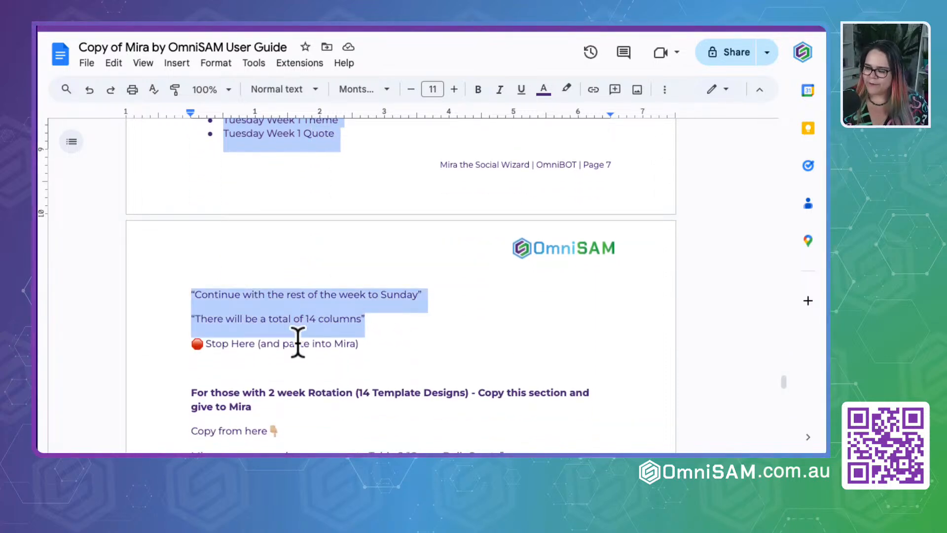
- Highlight the 2 week rotation (14 Template Designs) prompt, through the line "There will be a total of 28 columns"
scroll(298, 342, "down", 3)
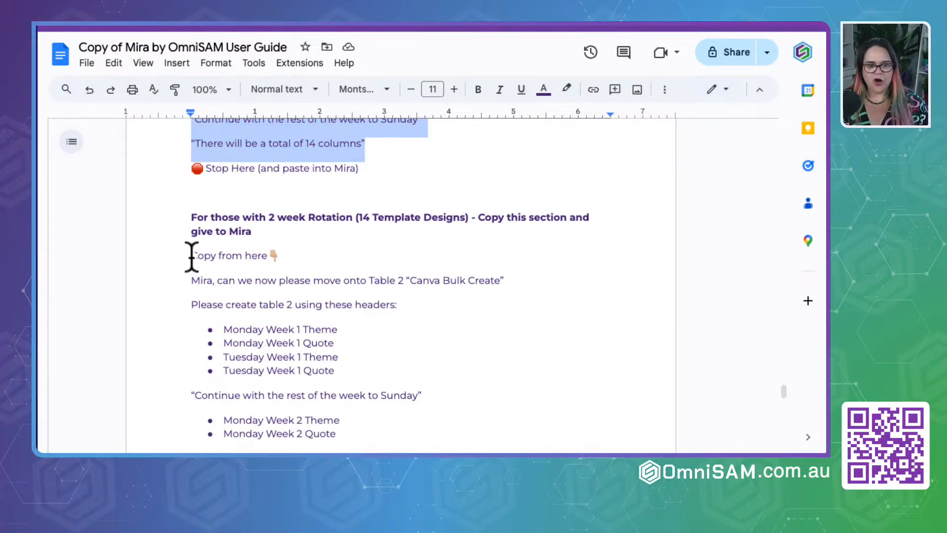
left_click_drag(195, 281, 308, 282)
left_click_drag(307, 280, 310, 280)
scroll(307, 276, "down", 5)
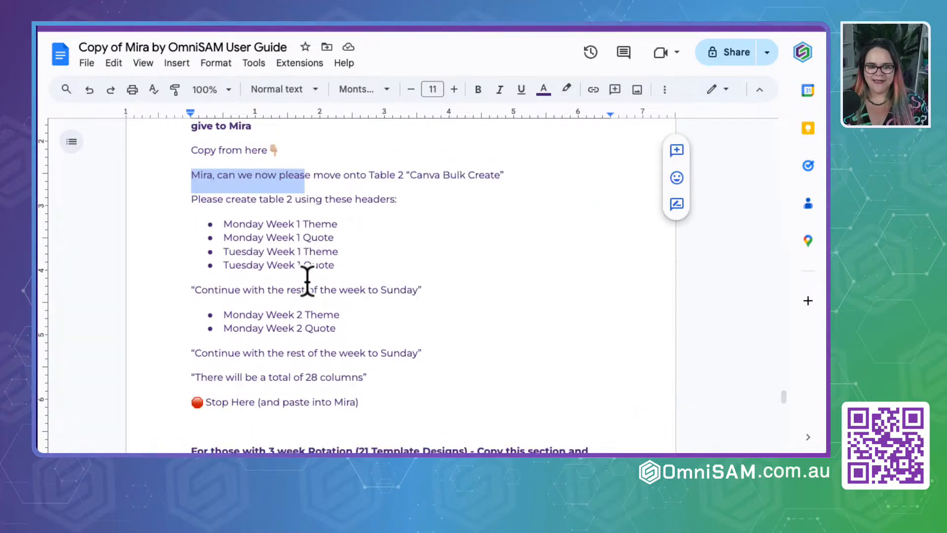
left_click(375, 247, "shift")
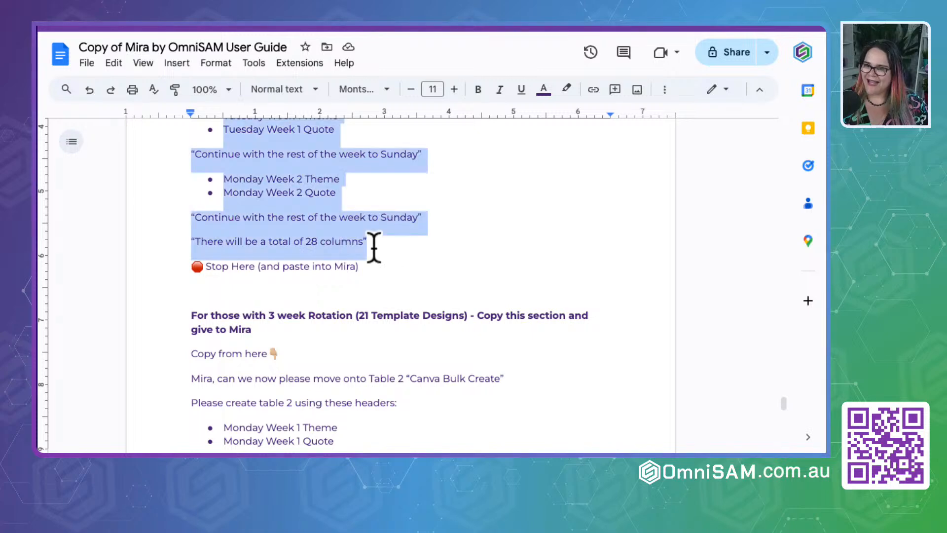
- Copy the guide's 1 week rotation prompt for Table 2 with 14 columns and send it to Mira in ChatGPT
scroll(374, 248, "up", 12)
left_click(374, 248)
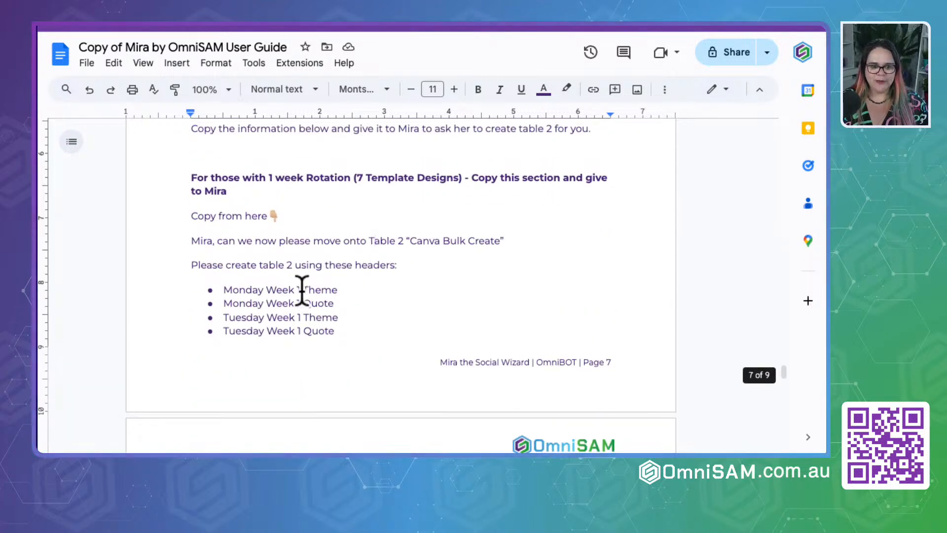
scroll(302, 290, "down", 2)
left_click_drag(189, 167, 375, 322)
scroll(368, 247, "down", 3)
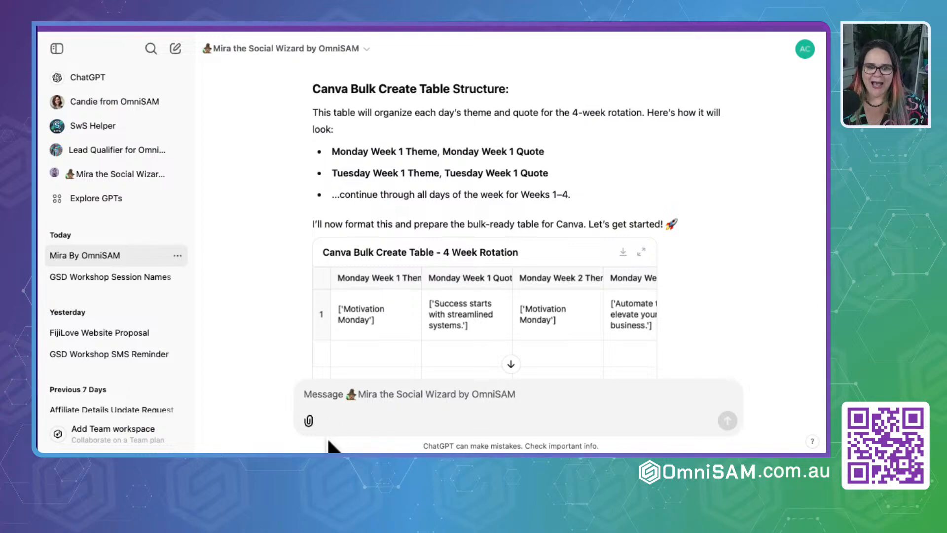
left_click(350, 408)
type("Please create table 2 using these headers: Monday Week 1 Theme Monday Week 1 Quote Tuesday Week 1 Theme Tuesday Week 1 Quote \"Continue with the rest of the week to Sunday\" \"There will be a total of 14 columns\"")
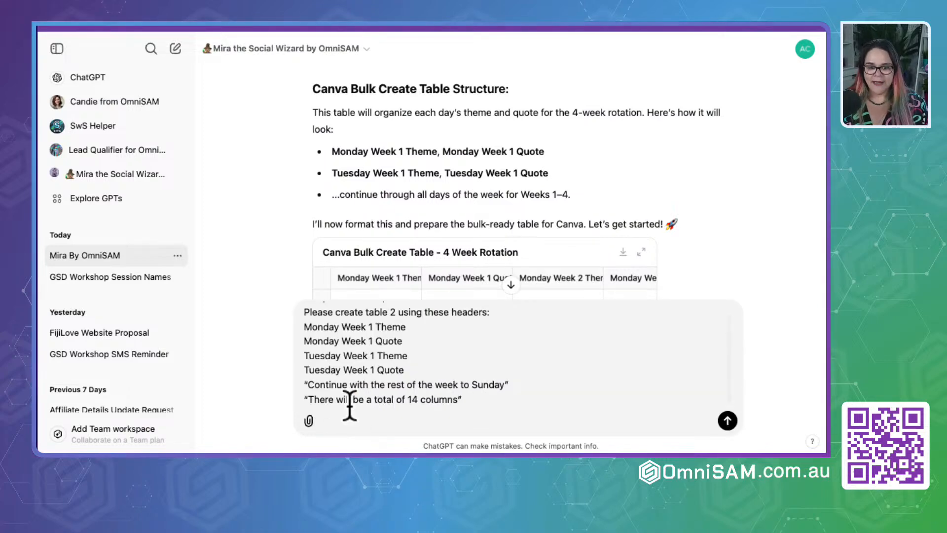
key("Return")
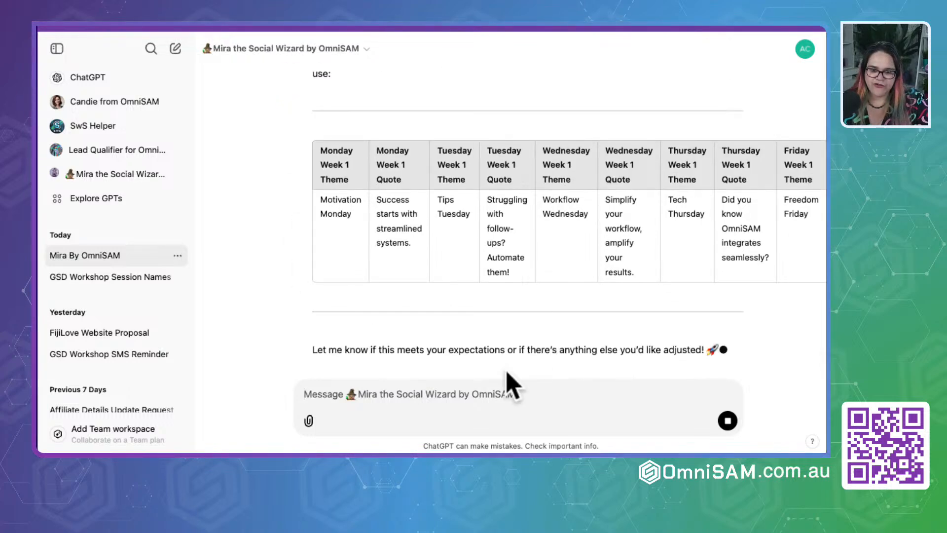
- Check the theme and quote columns of Mira's Week 1 Canva Bulk Create table and her closing question
left_click_drag(314, 321, 729, 300)
scroll(521, 237, "right", 15)
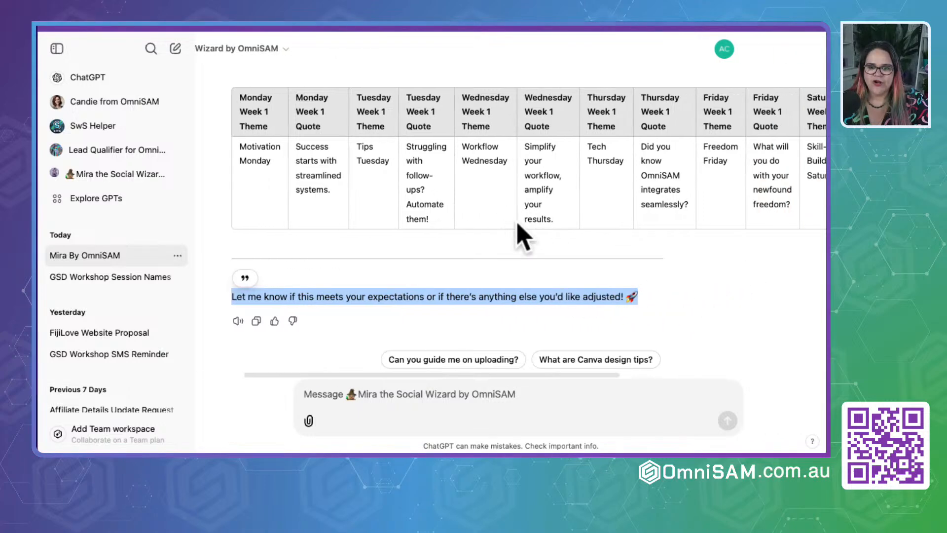
scroll(521, 237, "left", 15)
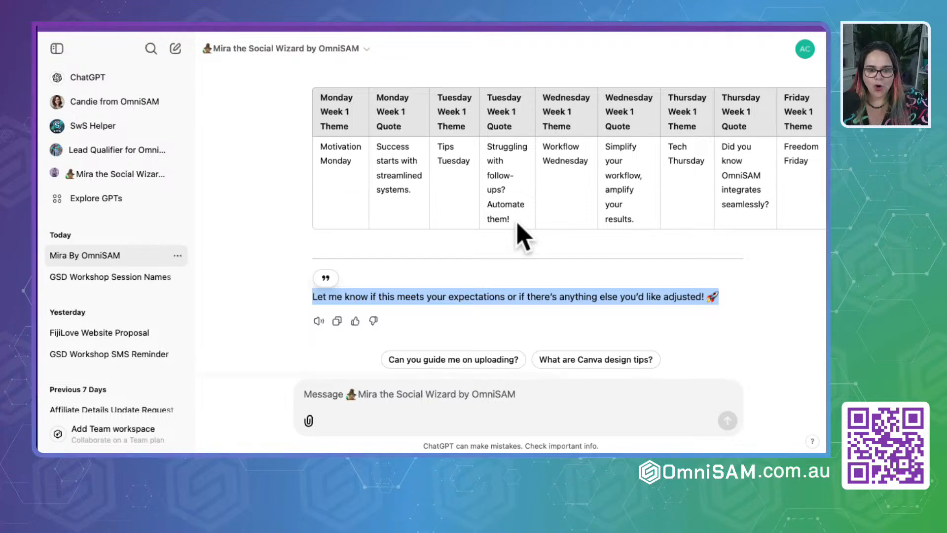
- Reply to Mira with "this is correct, make the table for all 4 weeks"
left_click(355, 397)
type("thjisd")
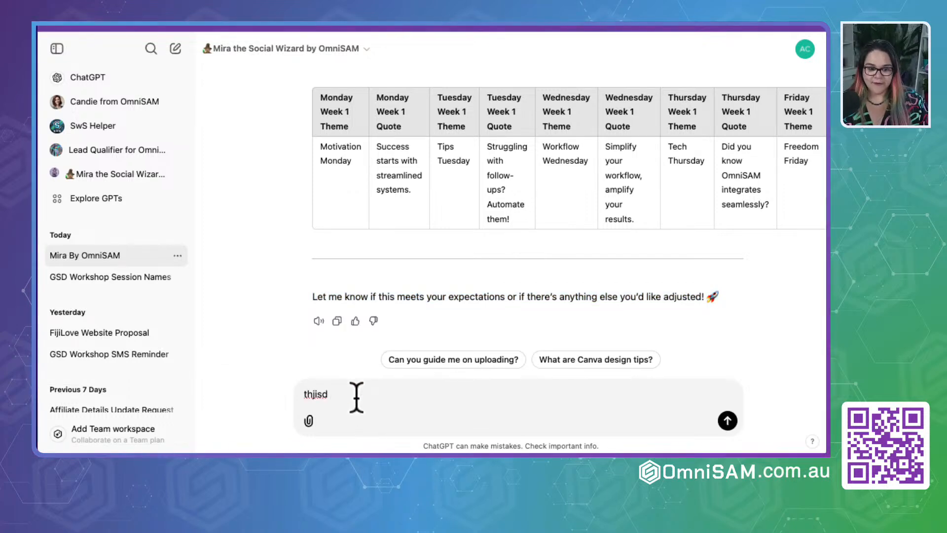
key("ctrl+a")
type("th")
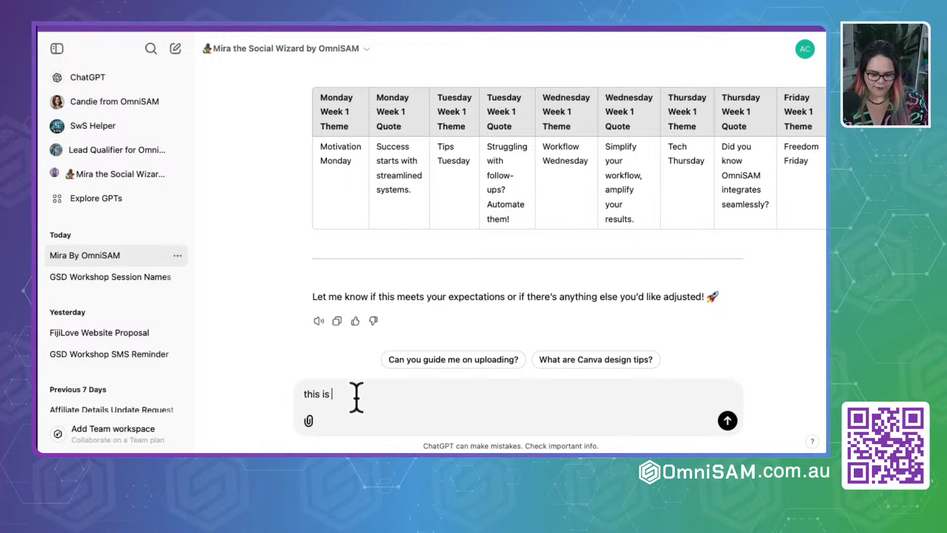
type("is is correct, ")
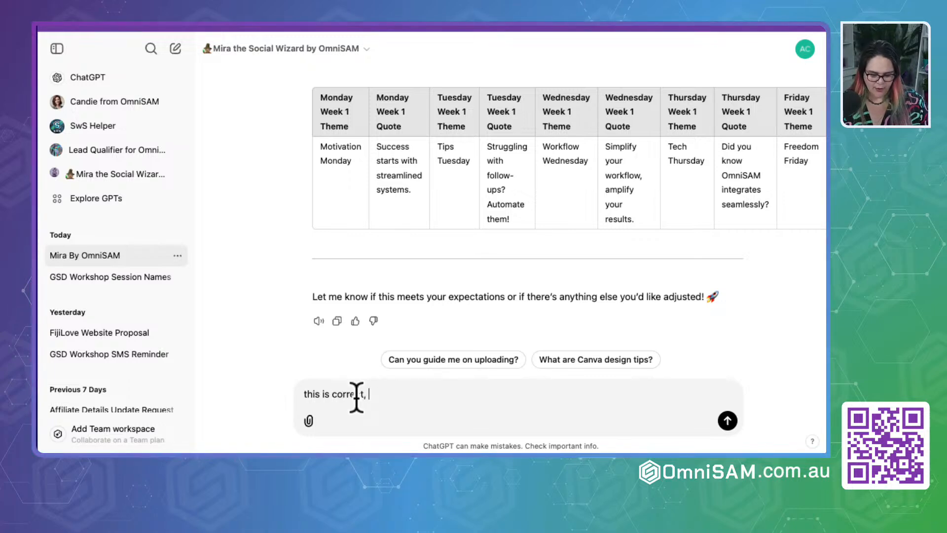
type("make the t")
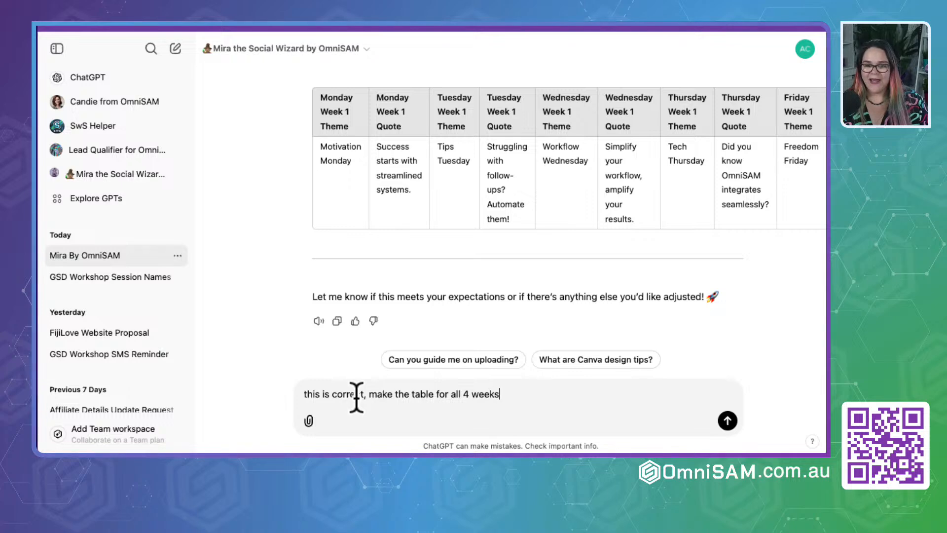
type("able for all 4 weeks")
key("Return")
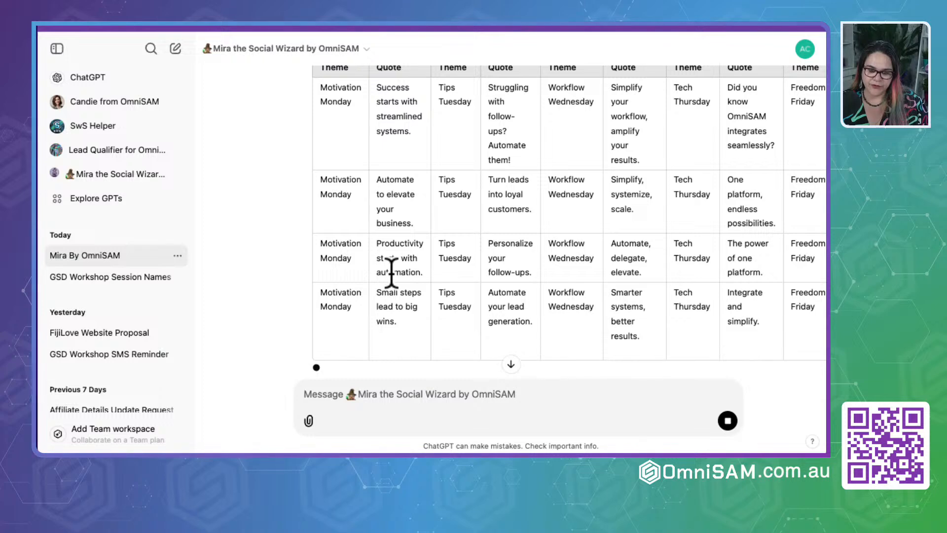
- Review Mira's Table 2 for all 4 weeks, checking the rows and the theme and quote columns from Monday to Sunday
scroll(414, 277, "up", 5)
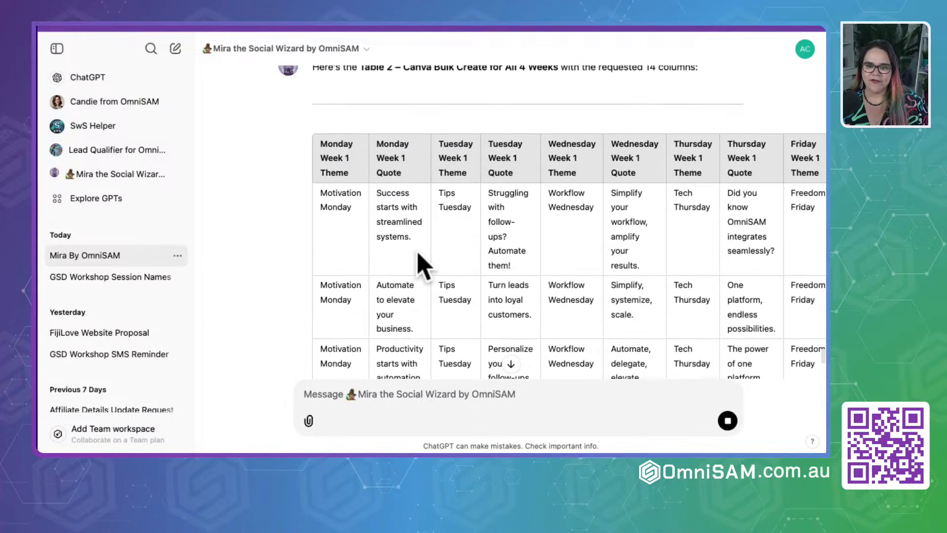
scroll(685, 168, "right", 8)
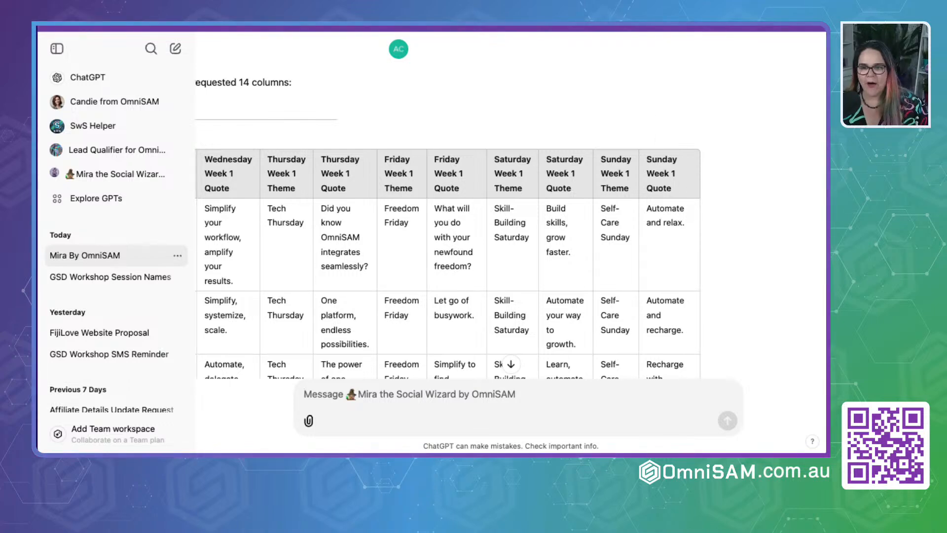
scroll(473, 138, "left", 8)
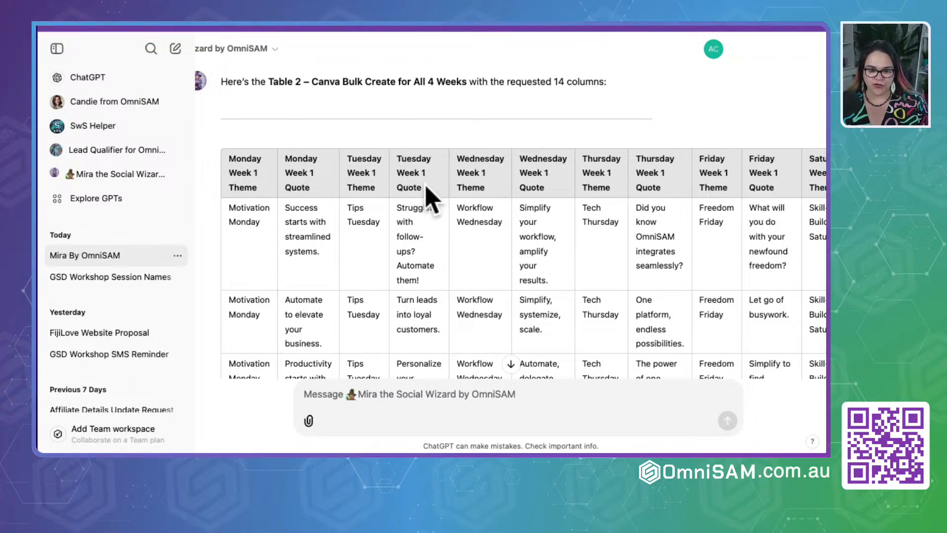
scroll(278, 238, "down", 3)
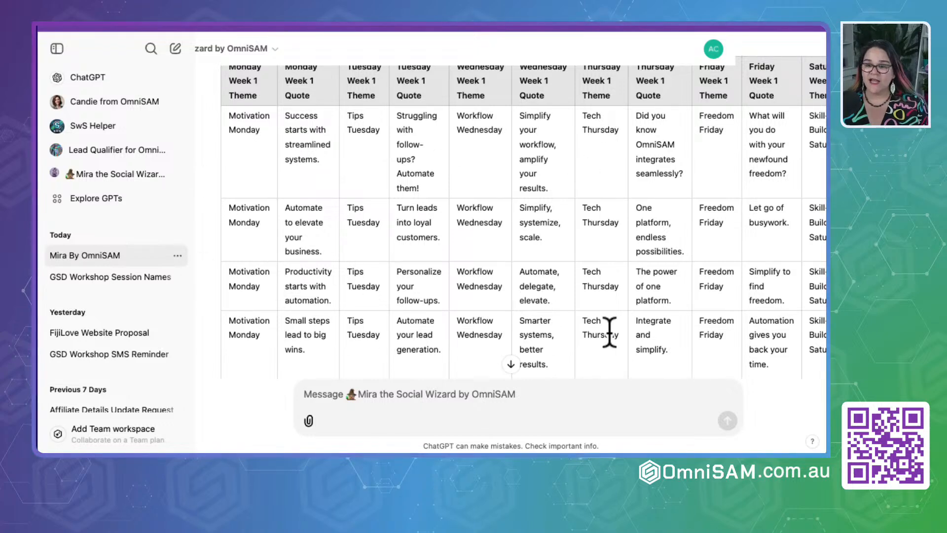
scroll(617, 316, "right", 10)
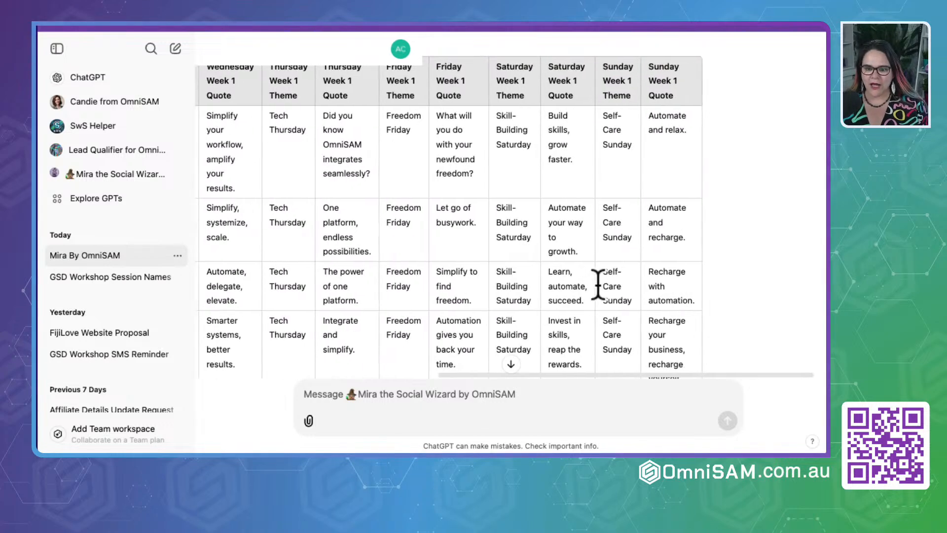
scroll(598, 284, "left", 10)
scroll(598, 285, "up", 3)
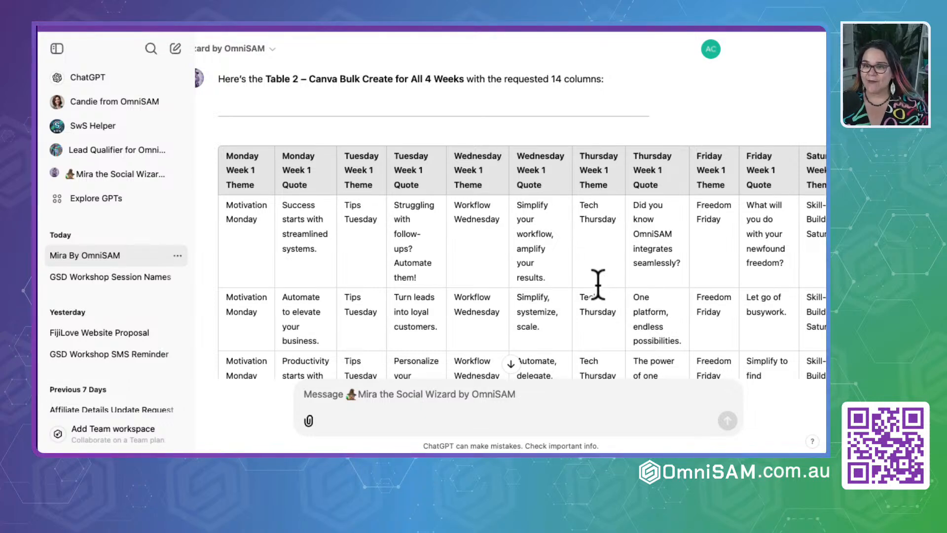
scroll(598, 284, "down", 1)
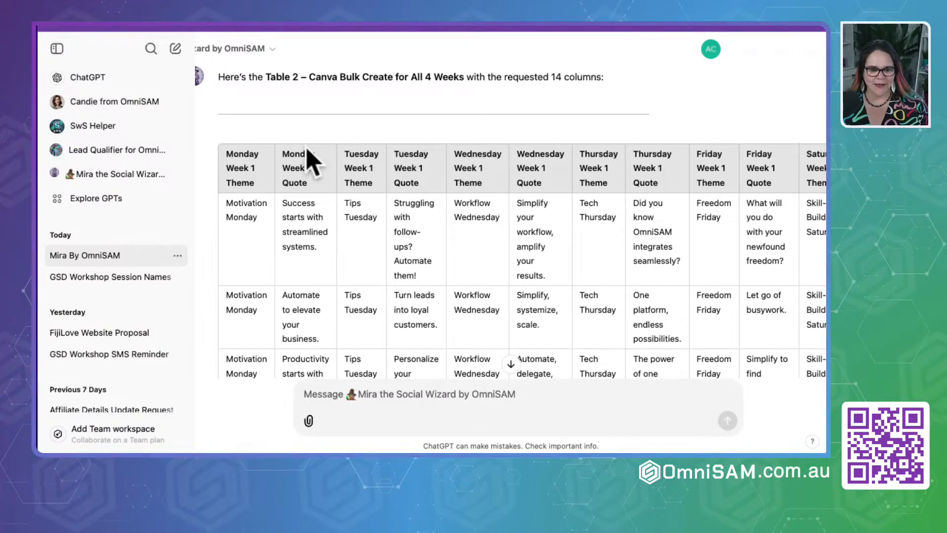
- Copy Mira's complete Table 2 and paste it at cell A1 of the planner's "Mira Table 2: Canva Bulk Create" sheet
left_click_drag(222, 151, 249, 249)
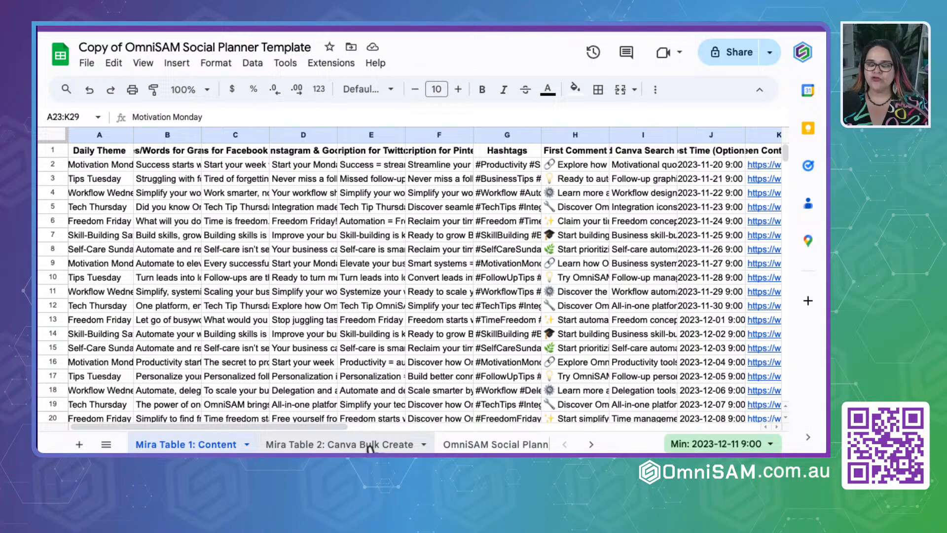
left_click(348, 447)
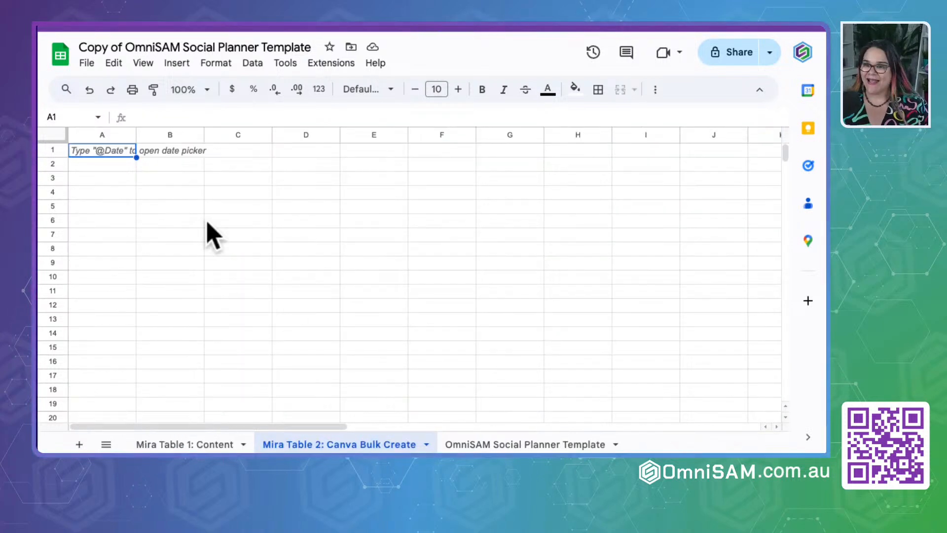
right_click(109, 153)
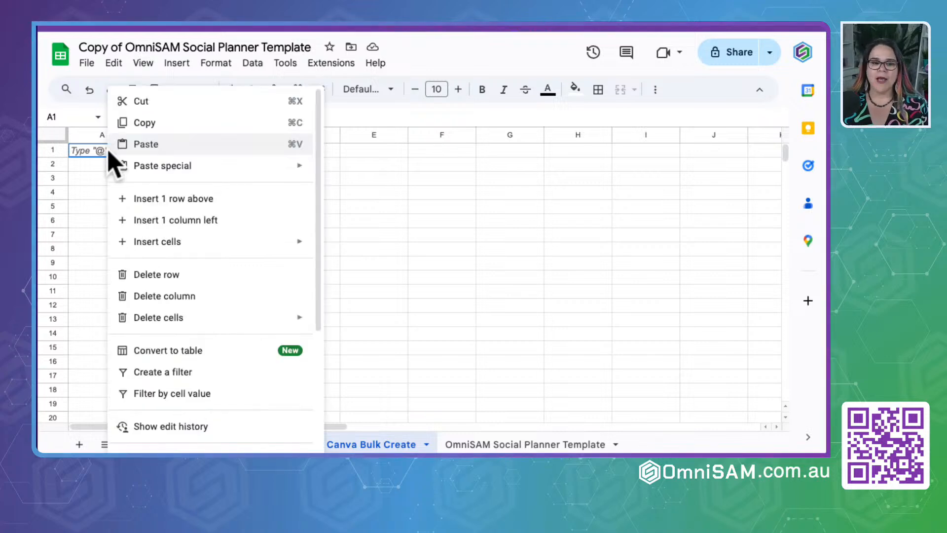
left_click(162, 148)
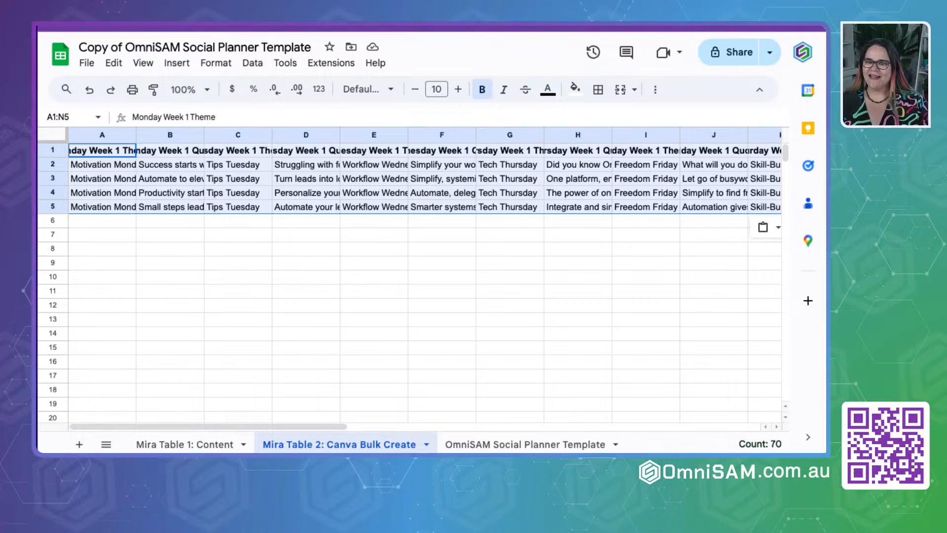
- Open the Canva home page in a new browser tab
key("super+t")
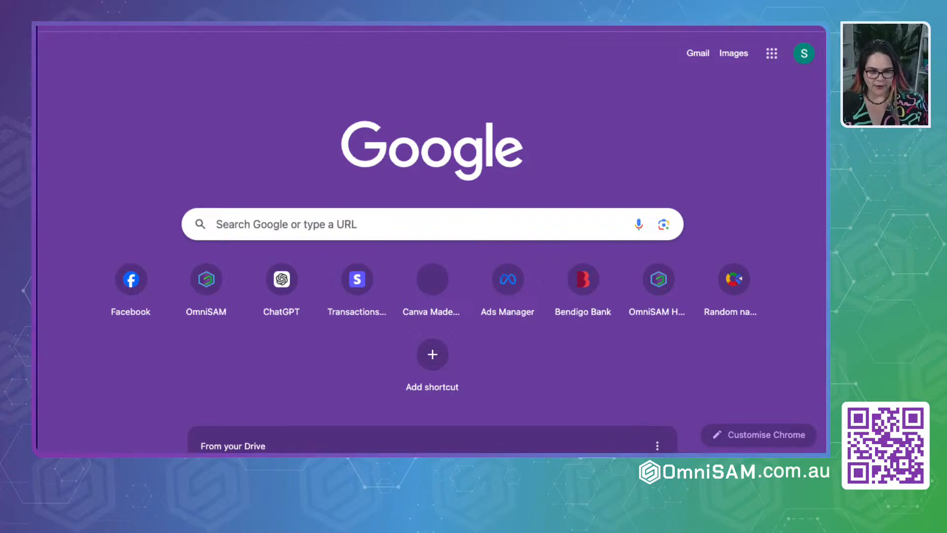
type("canva")
key("Return")
left_click(138, 182)
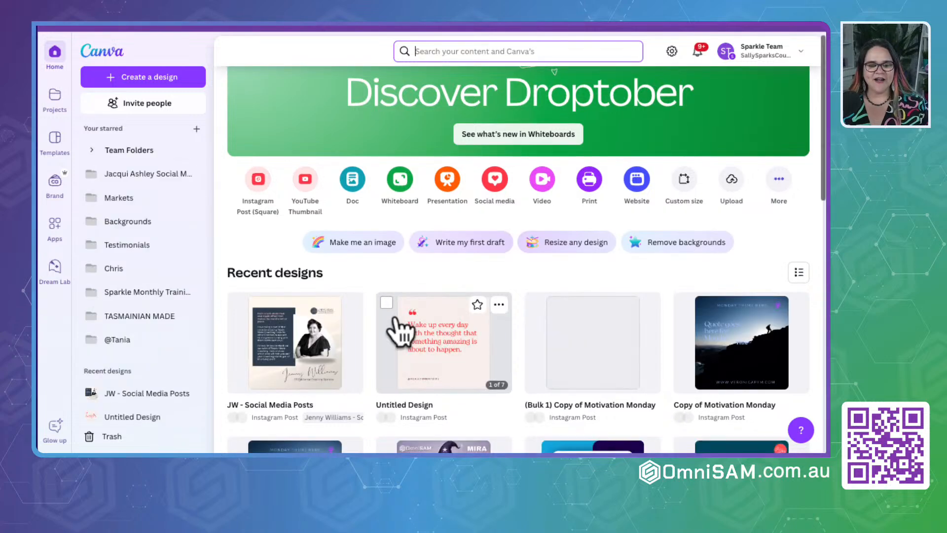
- Find the seven-page "Monday Theme" Instagram Post template among the recent designs and open it
scroll(402, 329, "down", 4)
scroll(402, 330, "down", 4)
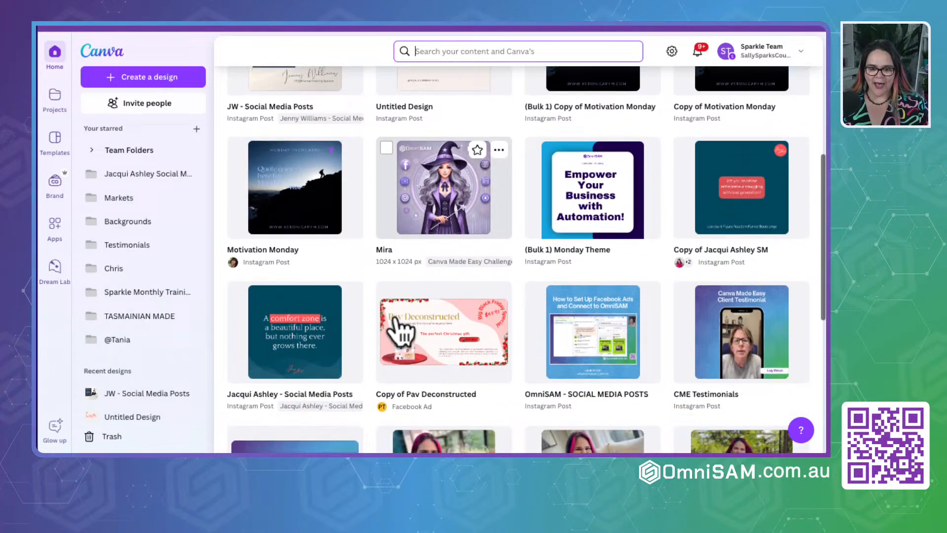
scroll(397, 316, "down", 6)
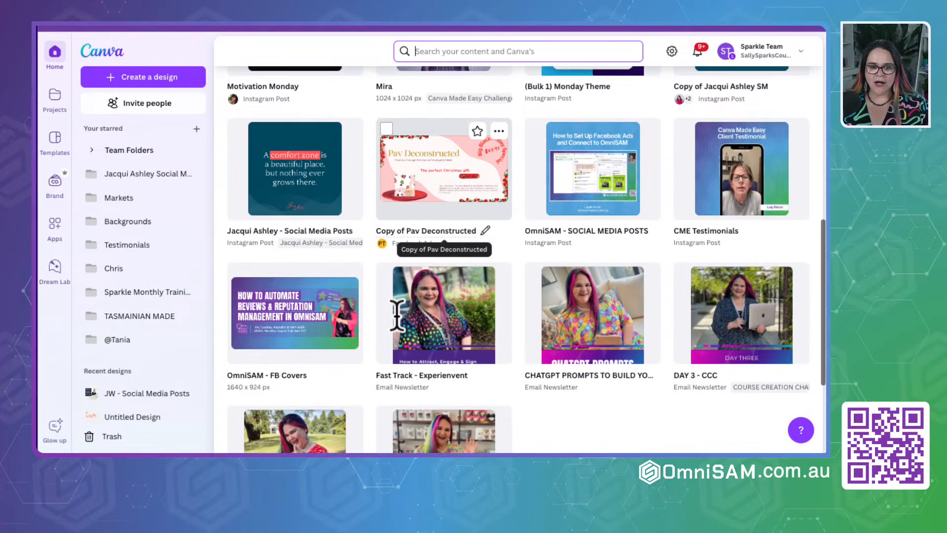
scroll(398, 328, "down", 6)
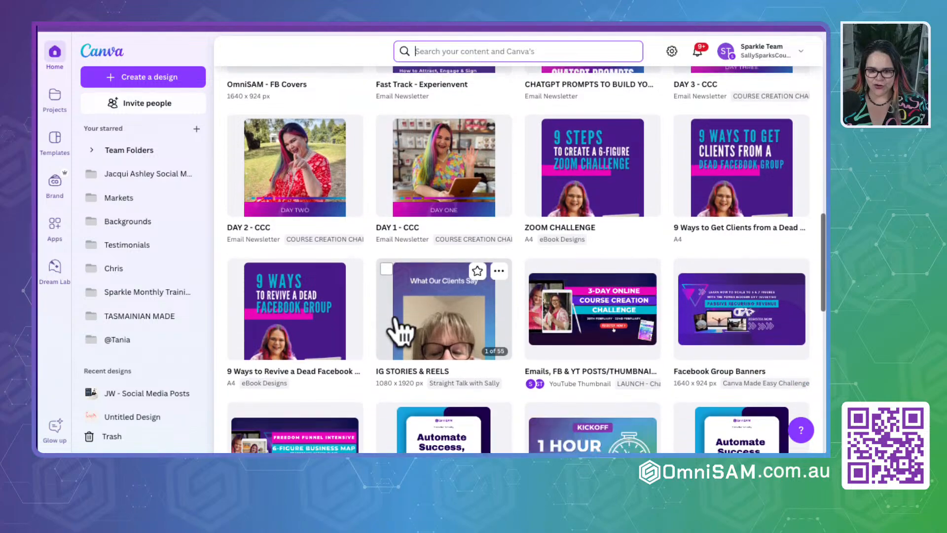
scroll(398, 325, "up", 8)
scroll(397, 316, "up", 11)
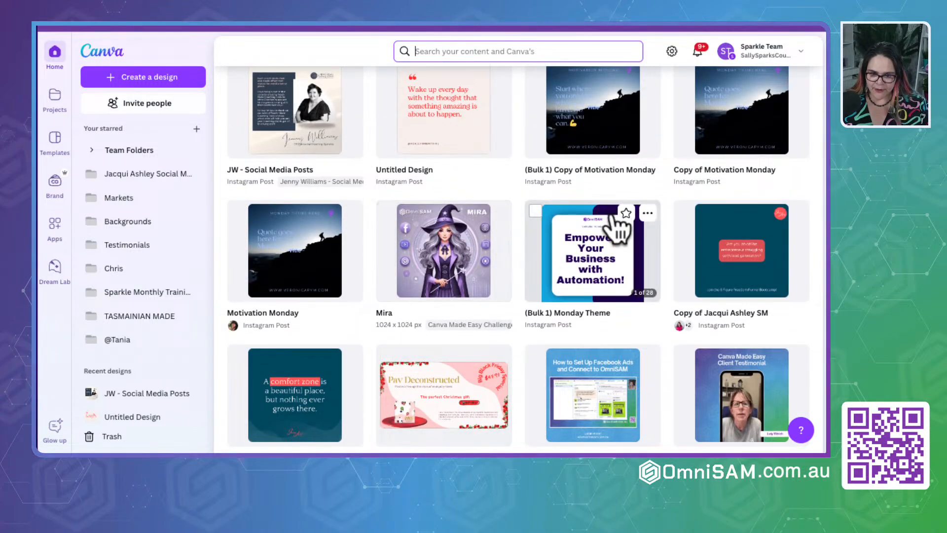
scroll(585, 272, "down", 3)
scroll(585, 279, "down", 8)
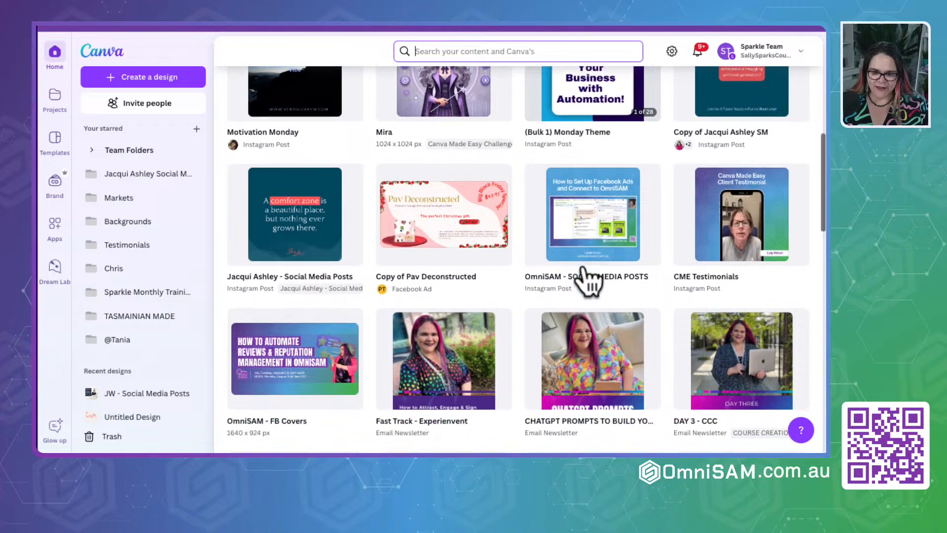
scroll(587, 274, "down", 6)
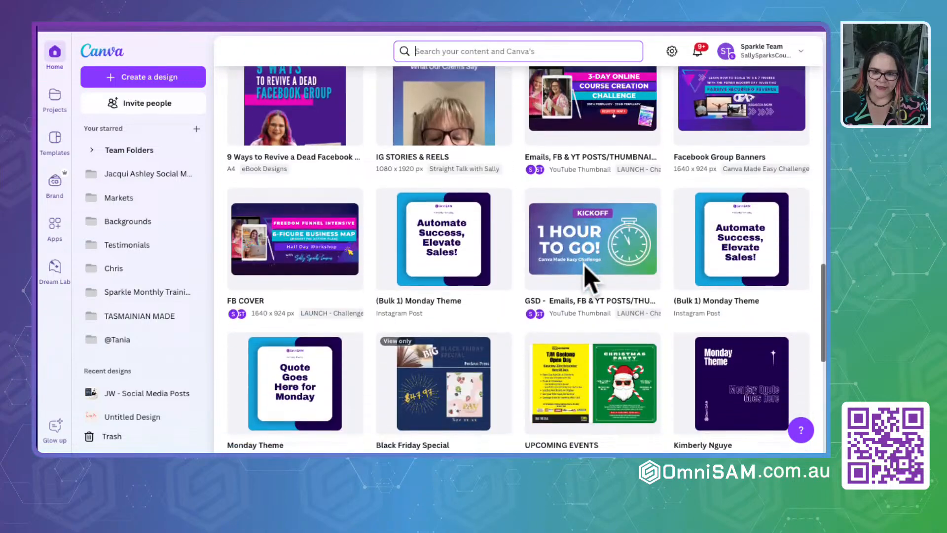
scroll(592, 275, "down", 3)
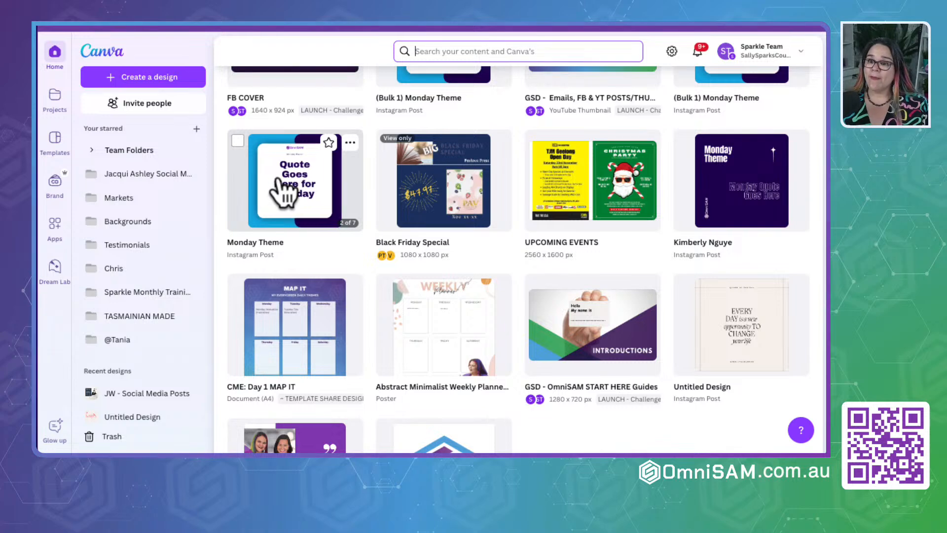
left_click(283, 192)
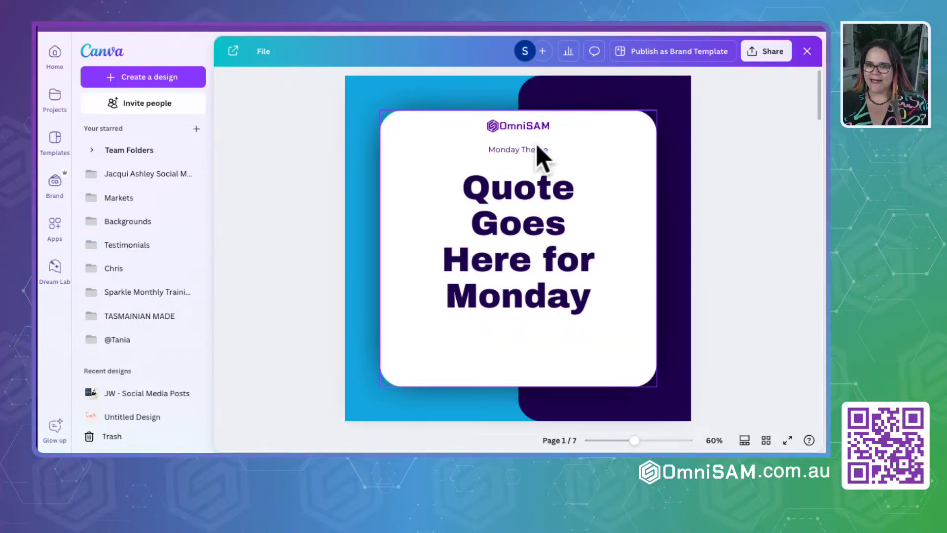
- Preview the Monday and Tuesday pages, open the design in the full editor, and return to page 1
scroll(535, 244, "down", 5)
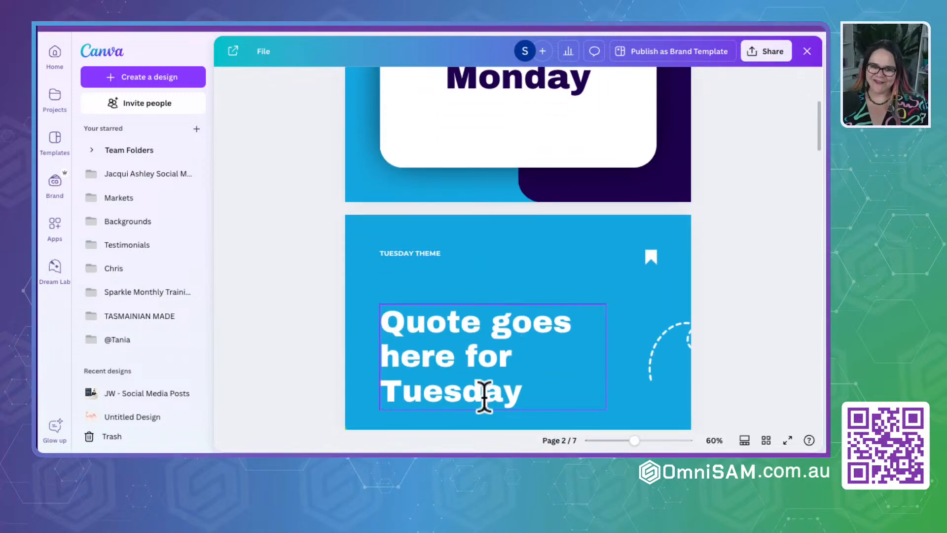
left_click(285, 338)
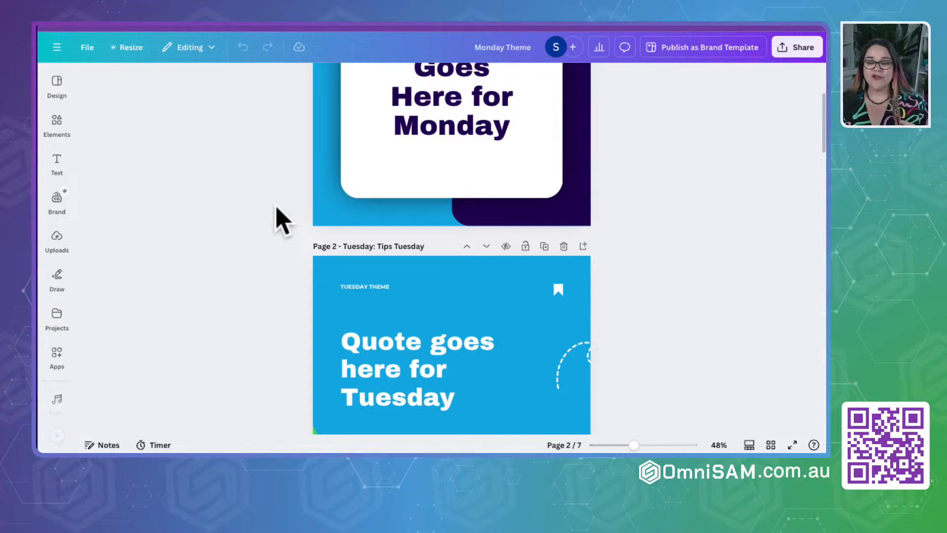
scroll(284, 221, "up", 3)
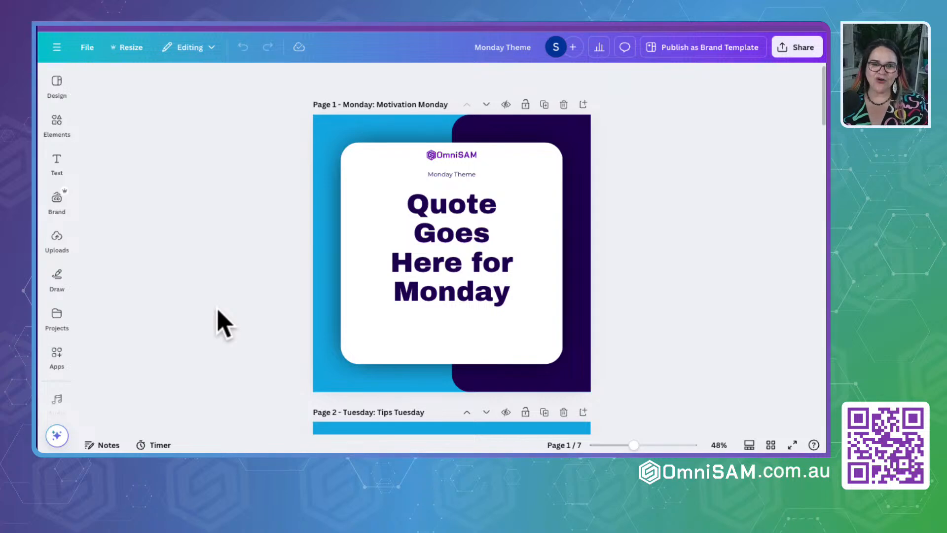
- Find the Bulk create app among Canva's own apps and open it for this design
left_click(57, 84)
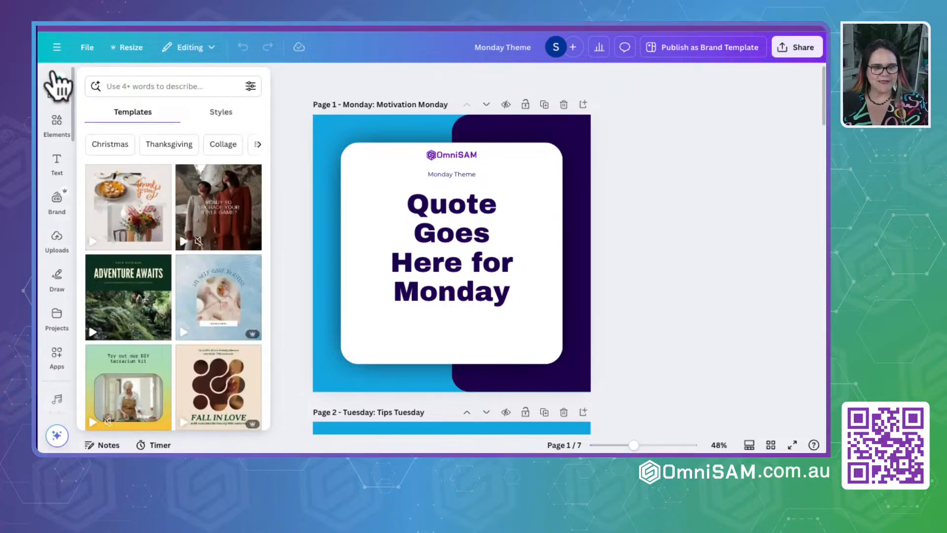
left_click(57, 125)
left_click(57, 200)
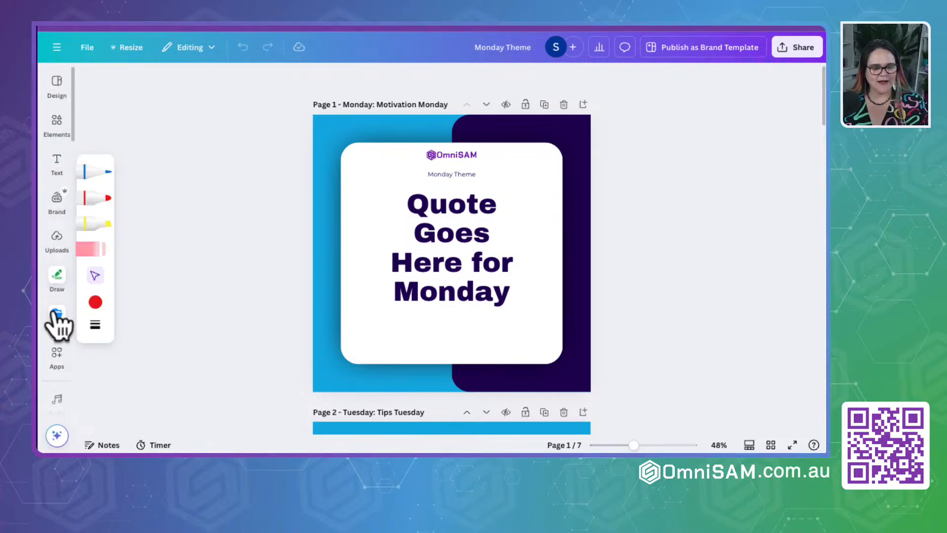
left_click(57, 318)
left_click(56, 358)
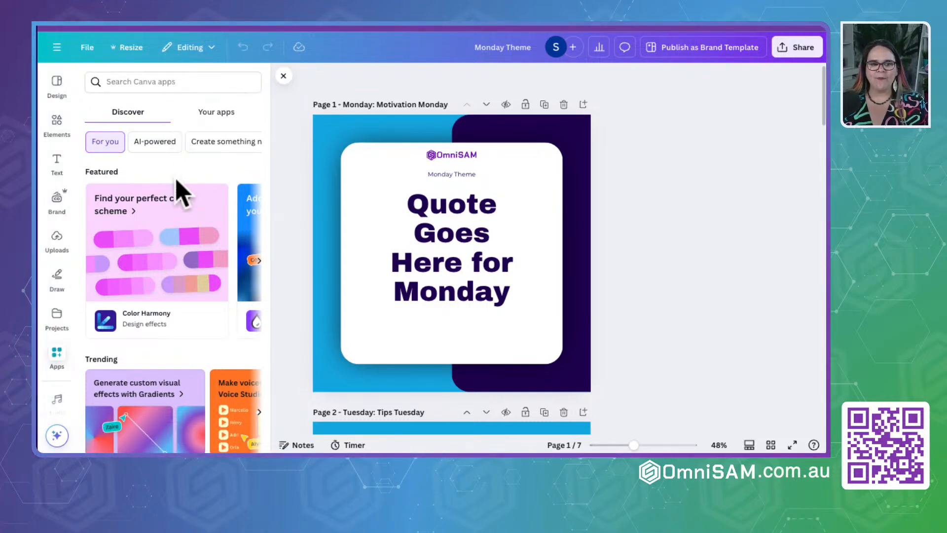
scroll(180, 315, "down", 3)
scroll(177, 321, "down", 3)
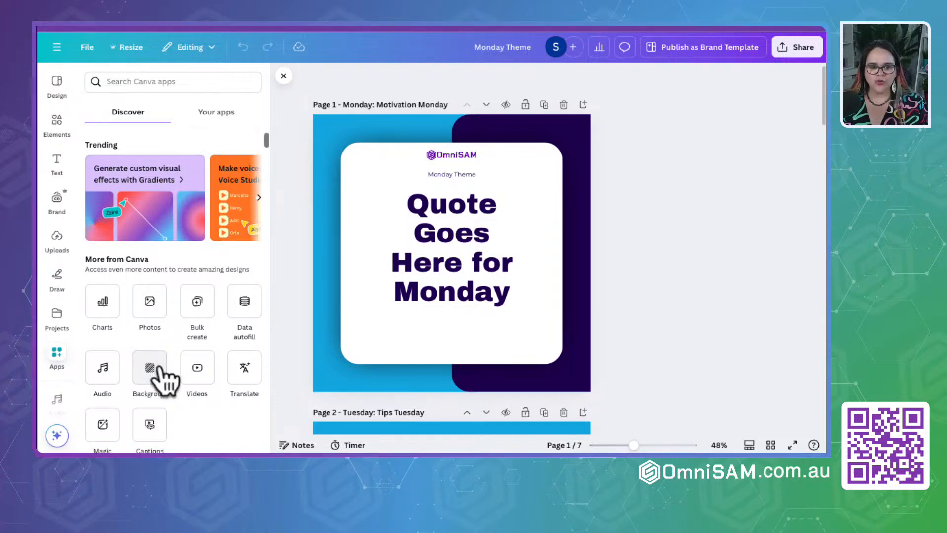
scroll(153, 380, "down", 2)
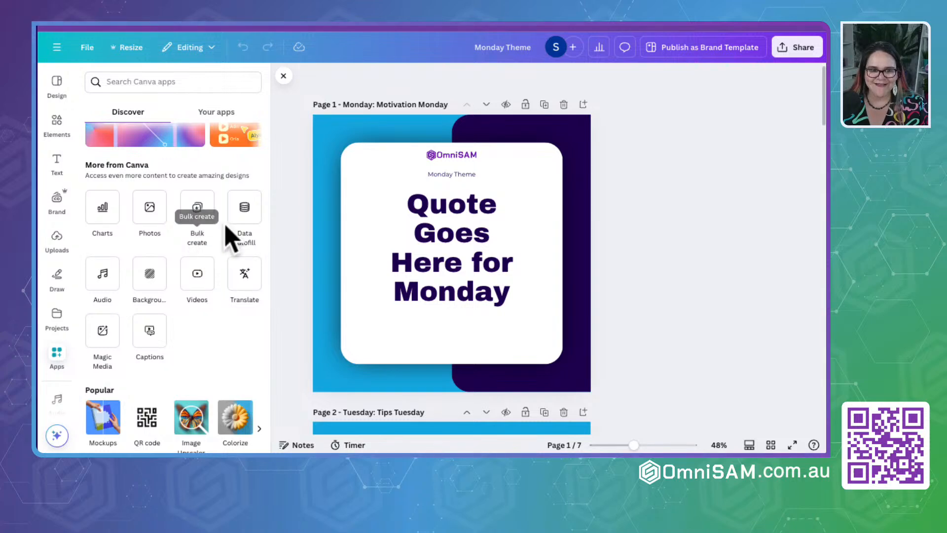
left_click(198, 210)
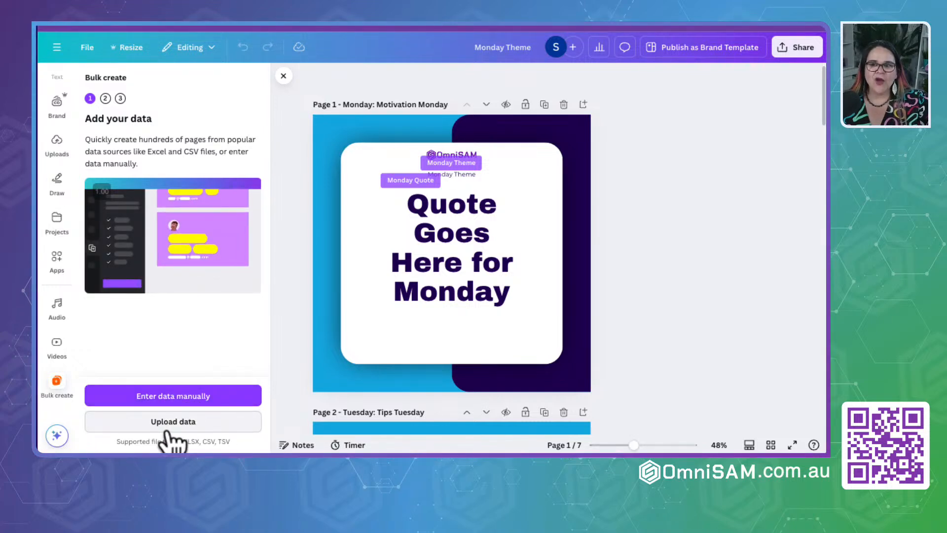
- Choose manual data entry for the bulk creation and clear all existing columns from the data table
left_click(163, 397)
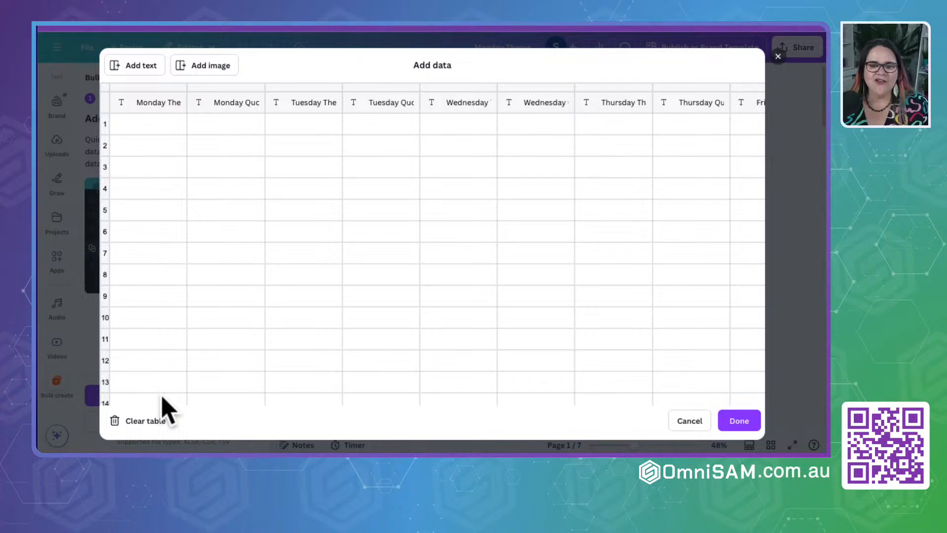
scroll(473, 207, "right", 5)
scroll(475, 200, "left", 5)
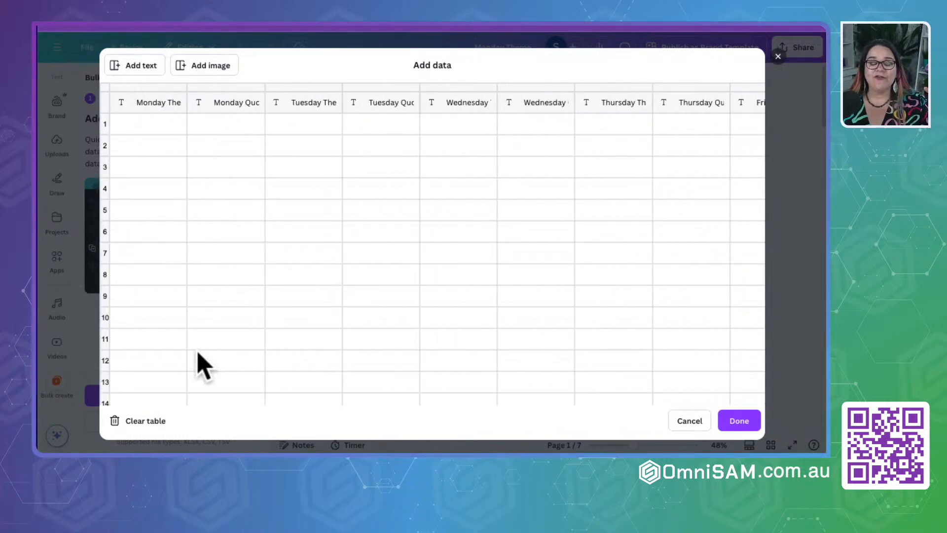
left_click(143, 423)
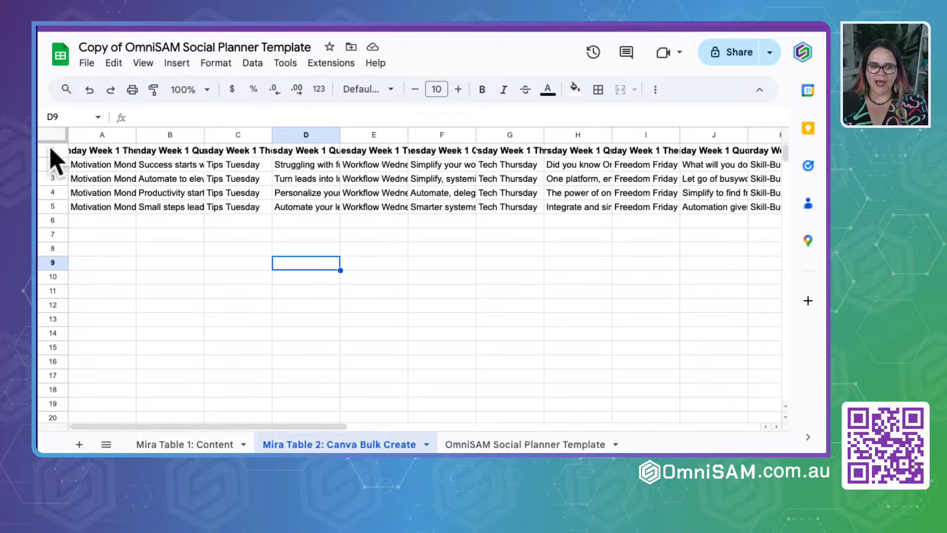
- Copy rows 1 to 5 of the "Mira Table 2: Canva Bulk Create" sheet and paste them into Canva's data table, starting at the header cell
left_click_drag(52, 149, 51, 203)
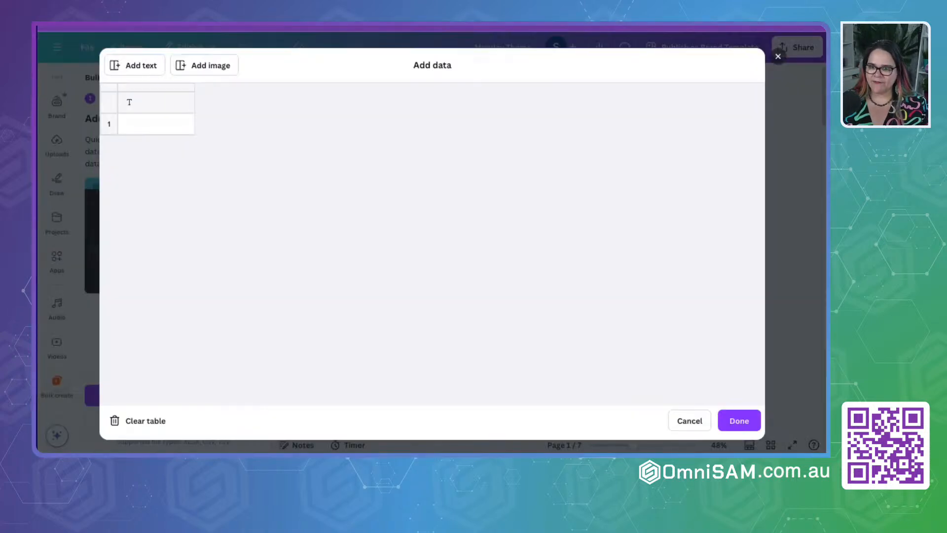
left_click(135, 126)
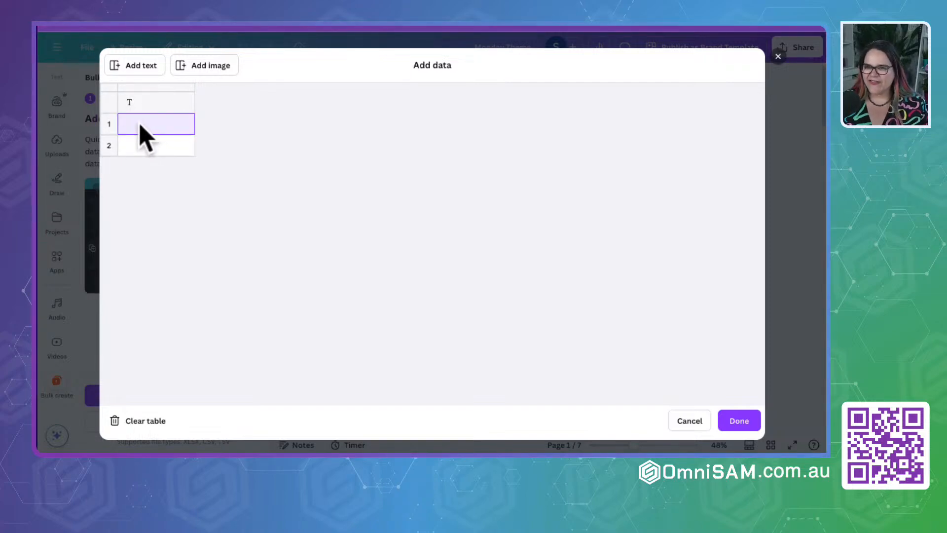
left_click(151, 101)
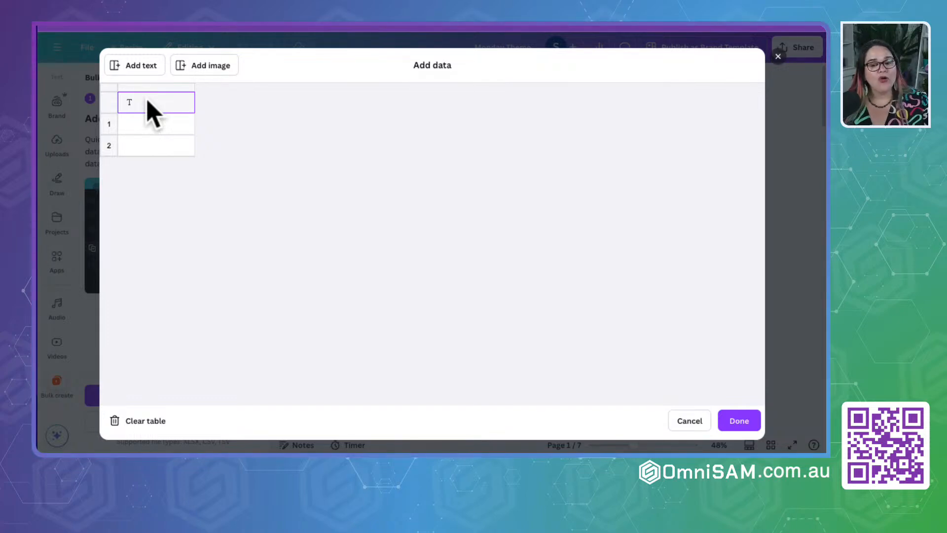
right_click(151, 106)
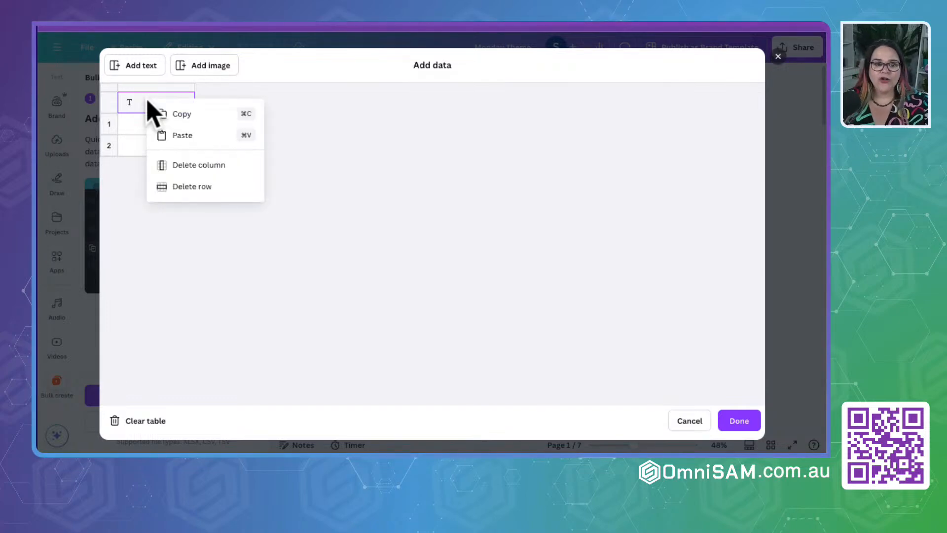
left_click(196, 137)
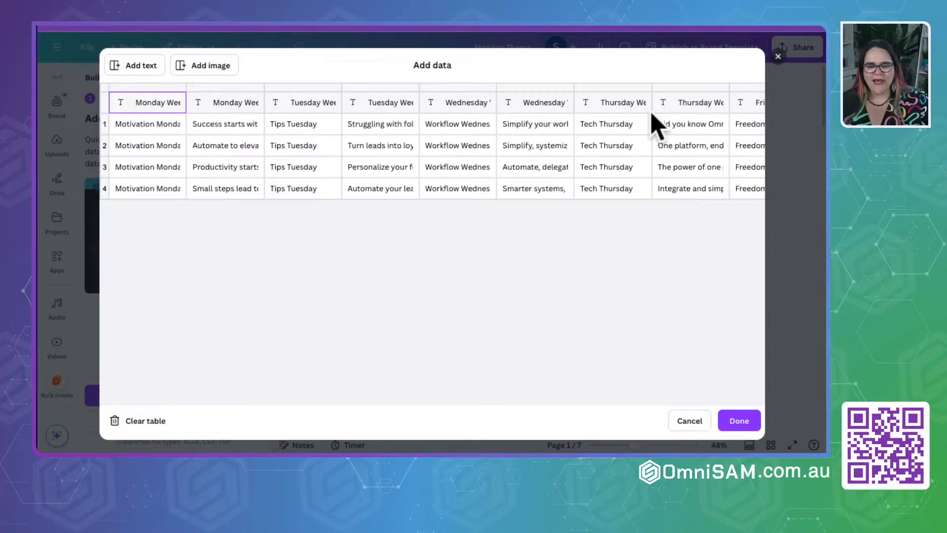
- Check the pasted theme and quote columns from Monday to Sunday, and accept the data for bulk creation
scroll(660, 126, "right", 15)
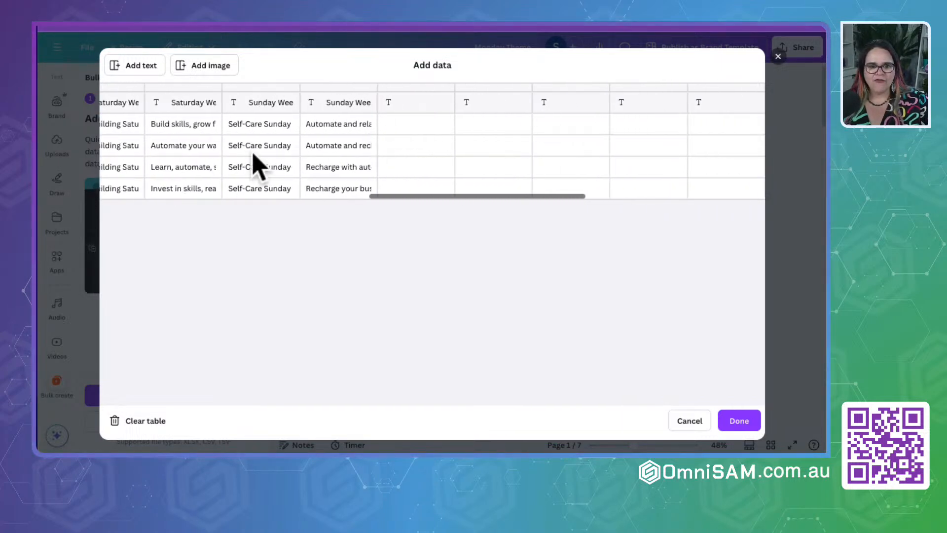
scroll(217, 169, "left", 5)
scroll(218, 169, "right", 10)
scroll(217, 170, "left", 10)
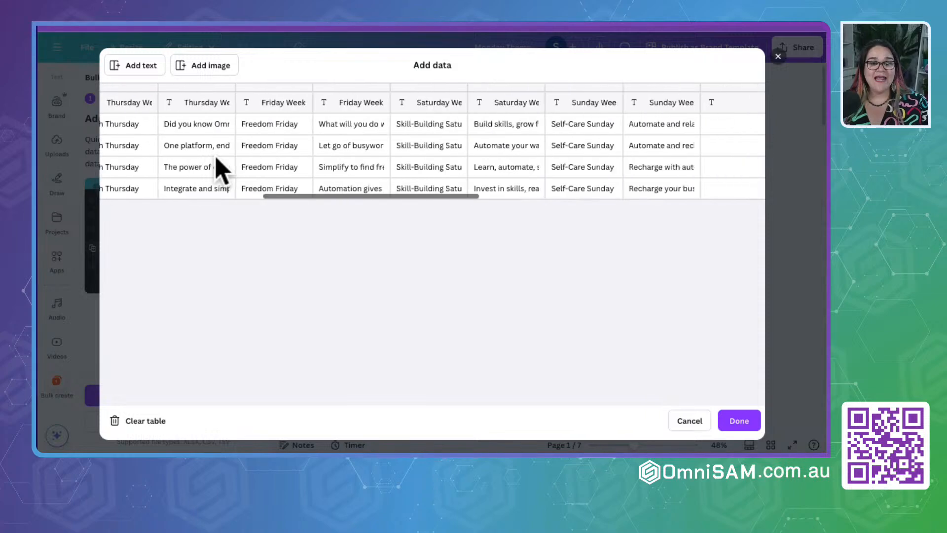
scroll(218, 169, "left", 5)
scroll(218, 169, "right", 10)
scroll(218, 170, "left", 8)
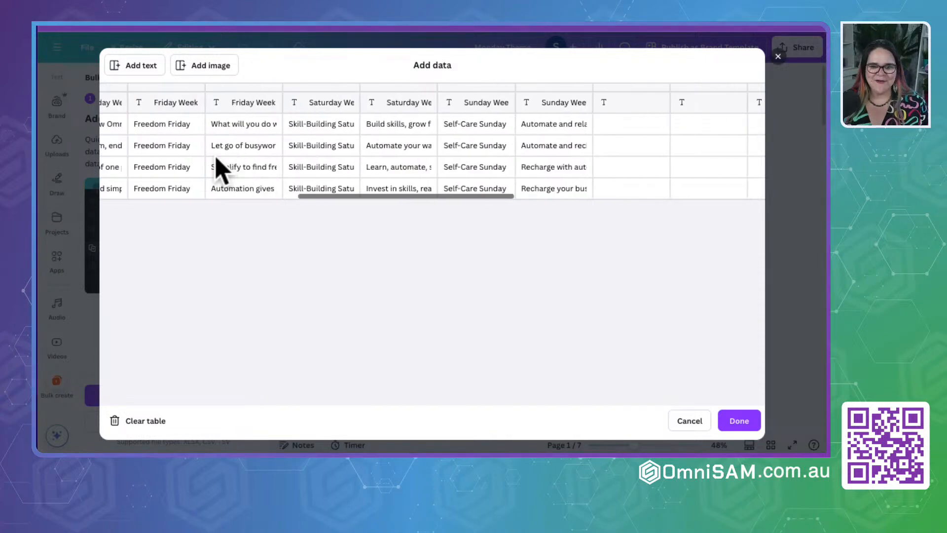
scroll(218, 168, "left", 8)
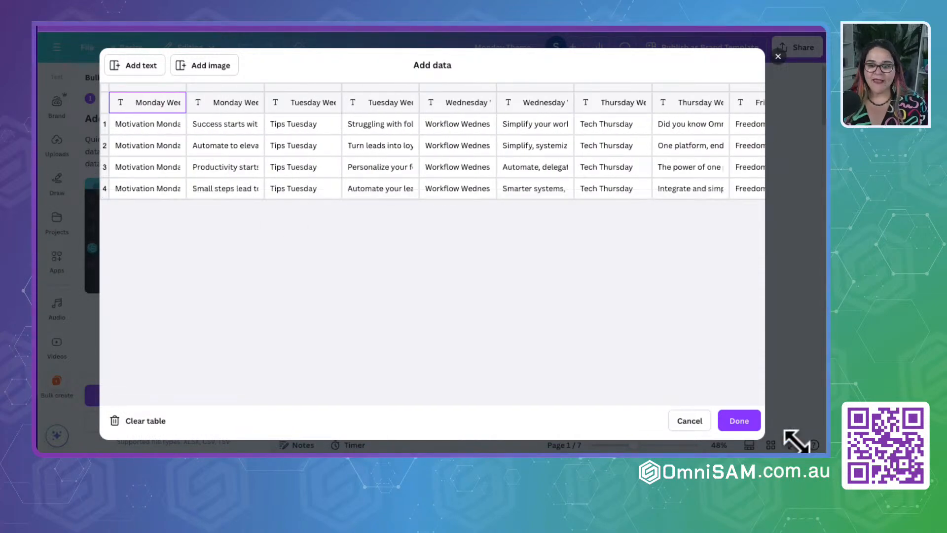
left_click(735, 422)
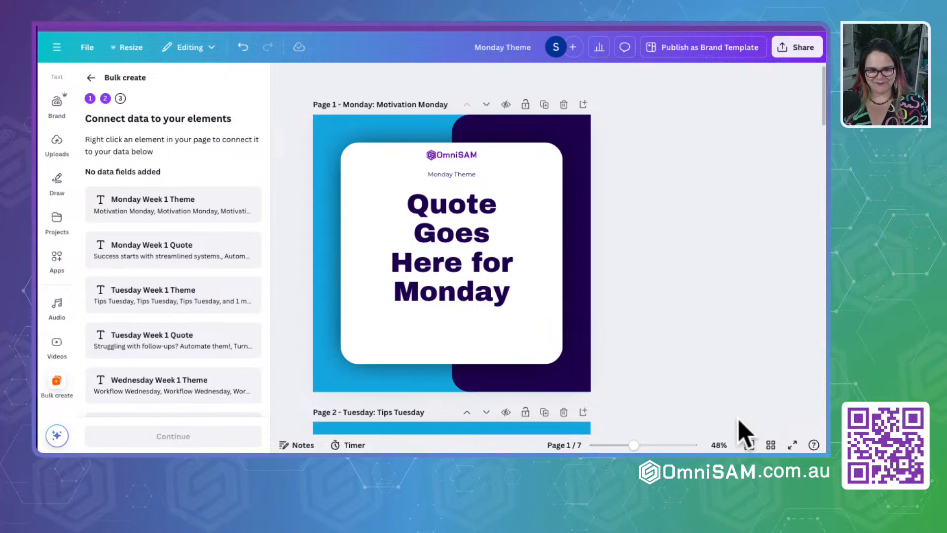
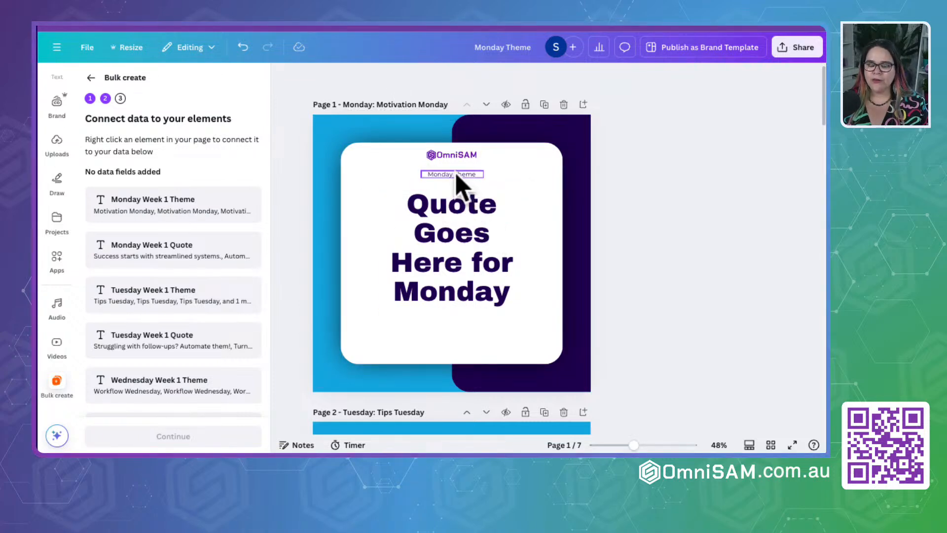
- Connect the Monday page's theme text to Monday Week 1 Theme and its quote text to Monday Week 1 Quote
left_click(459, 190)
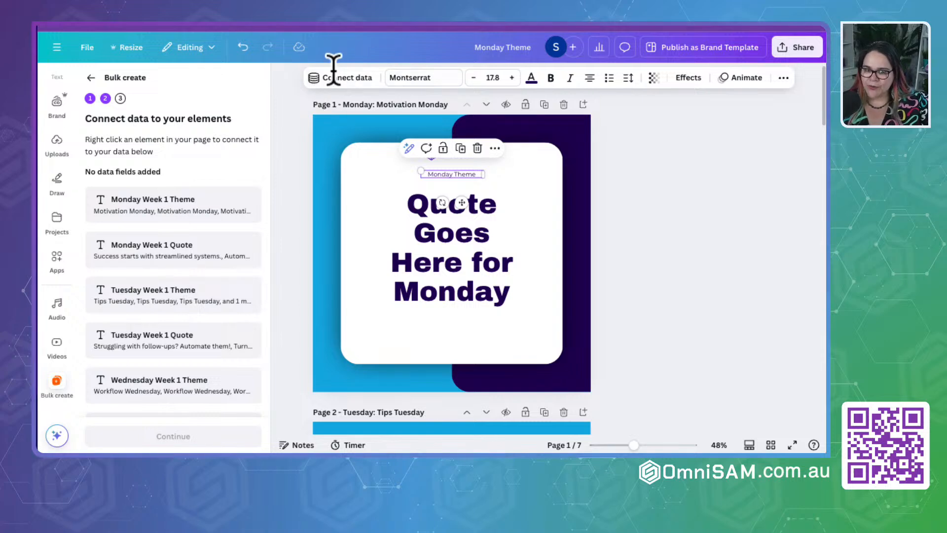
left_click(494, 149)
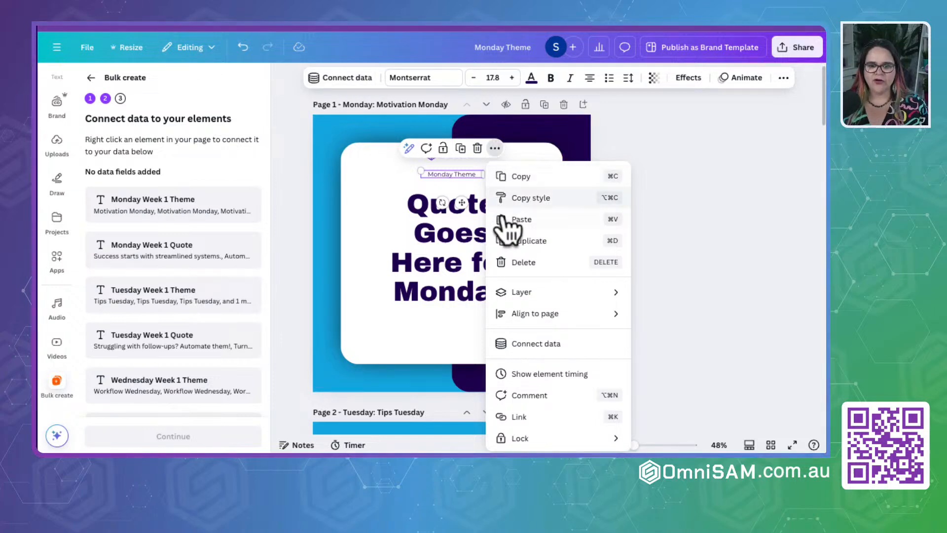
left_click(519, 345)
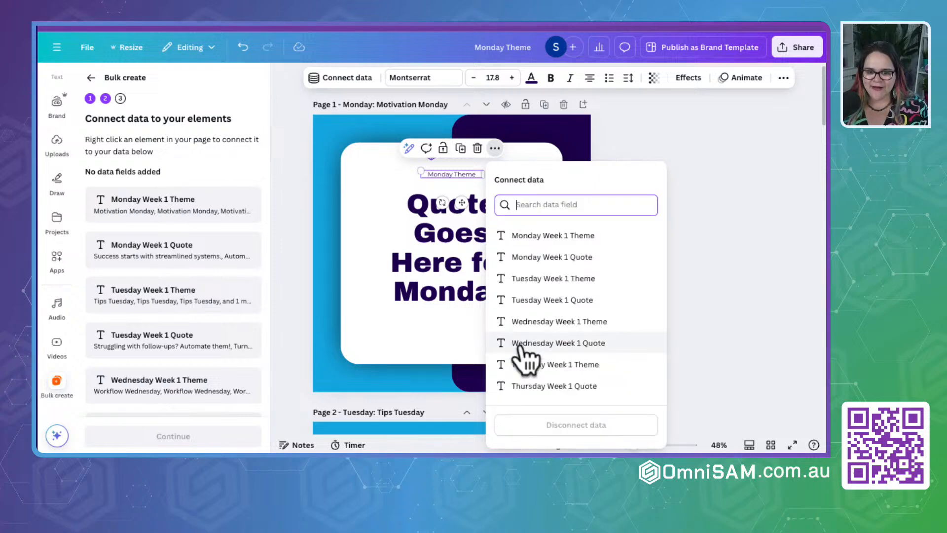
left_click(547, 237)
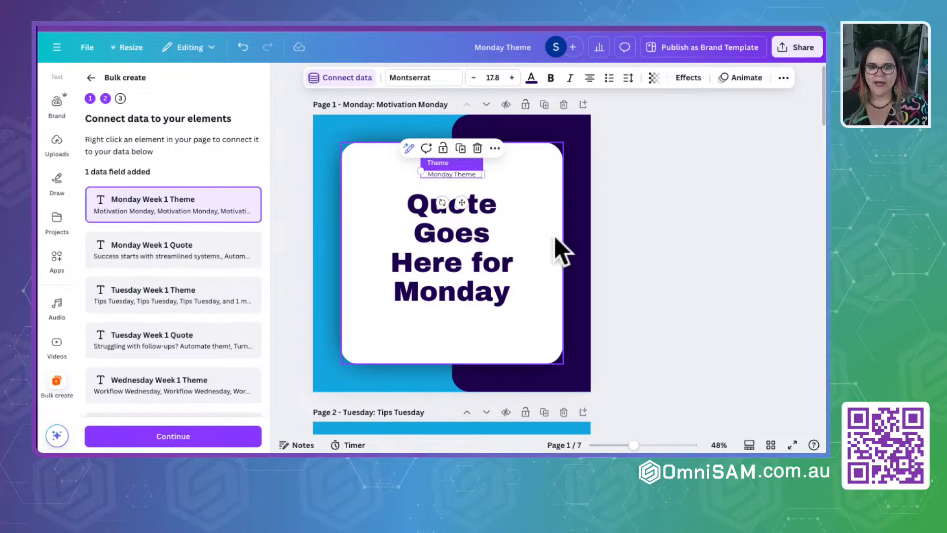
left_click(460, 268)
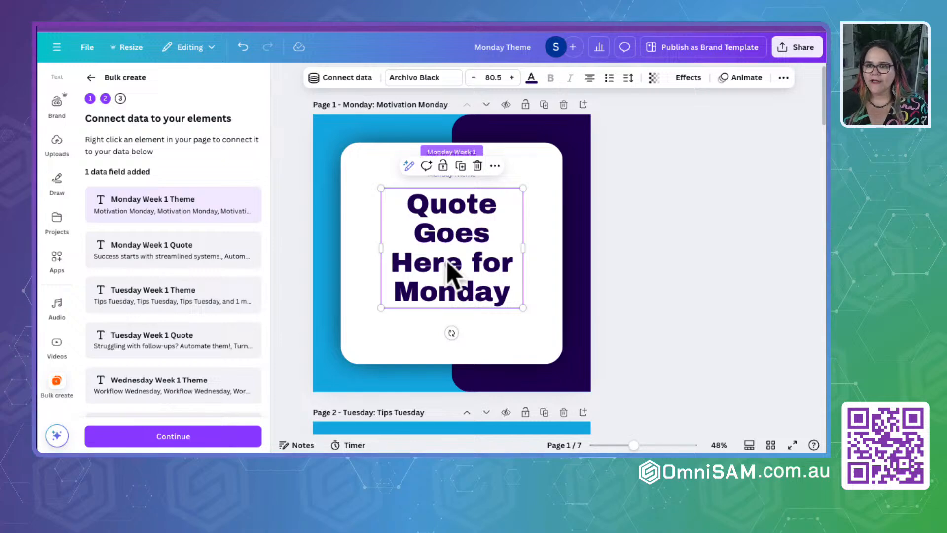
left_click(345, 81)
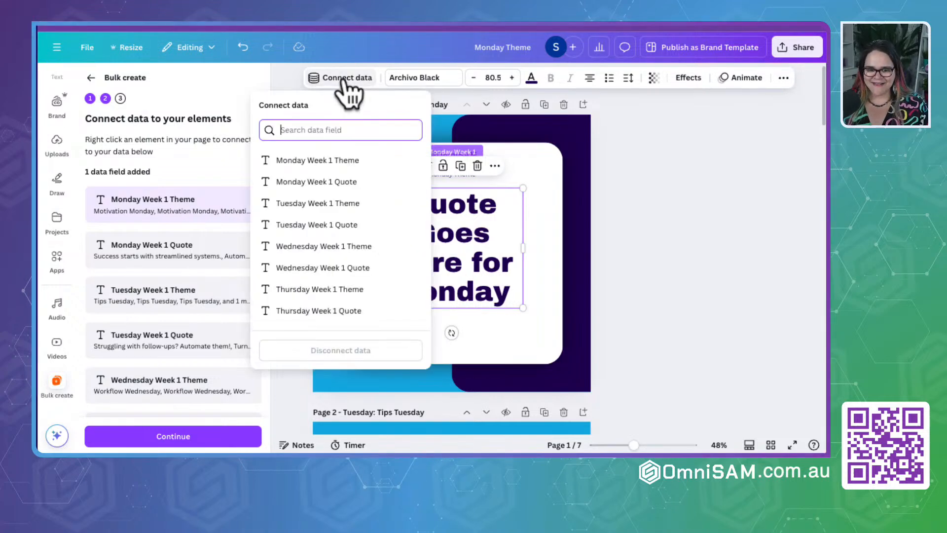
left_click(311, 186)
- Connect the Tuesday page's theme text to Tuesday Week 1 Theme and its quote text to Tuesday Week 1 Quote
scroll(443, 232, "down", 5)
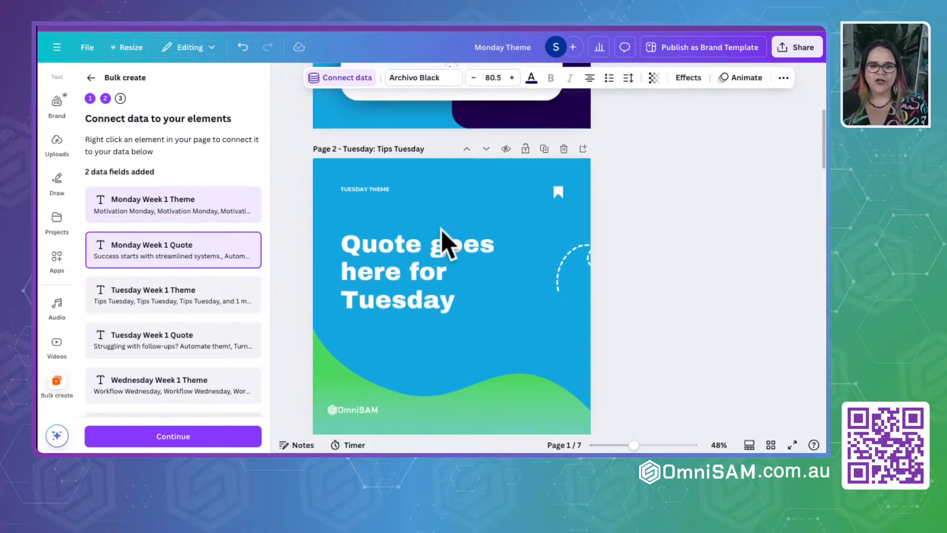
left_click(369, 187)
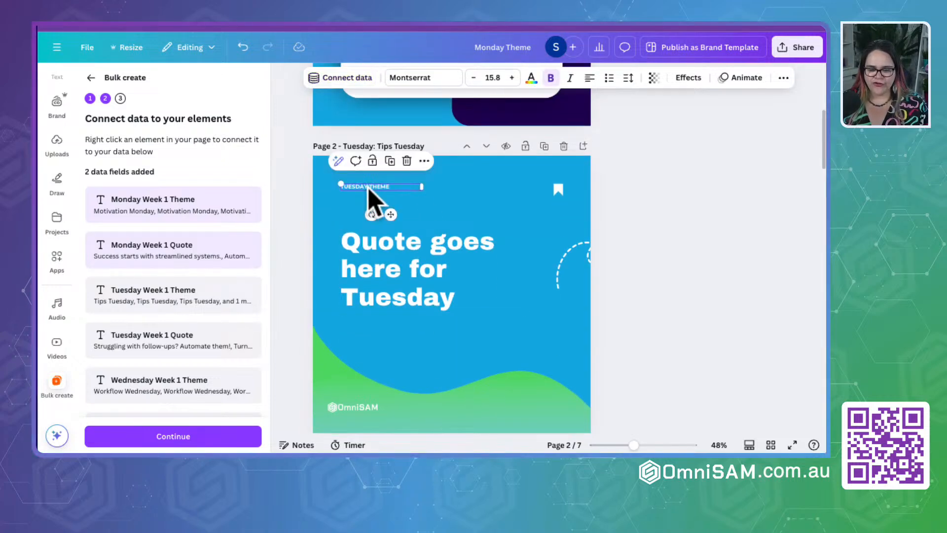
left_click(346, 79)
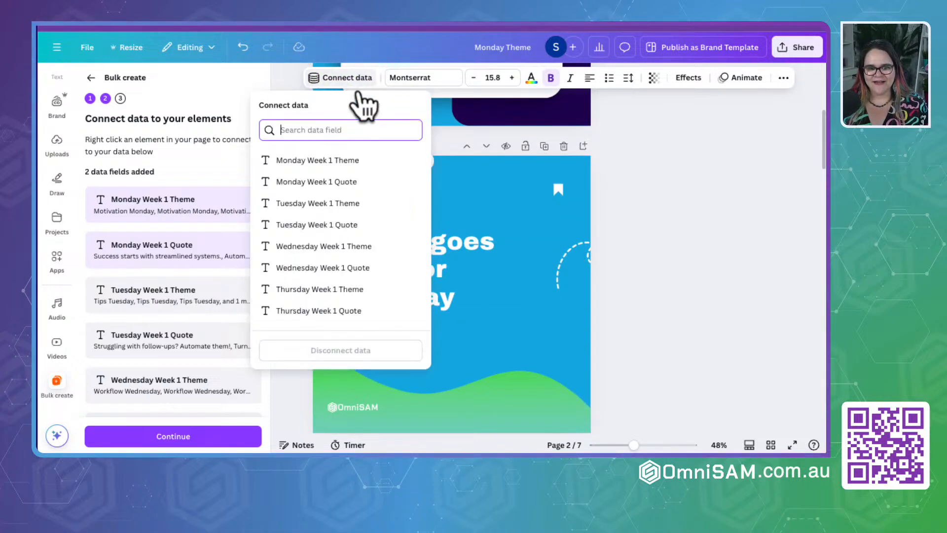
left_click(322, 208)
left_click(406, 289)
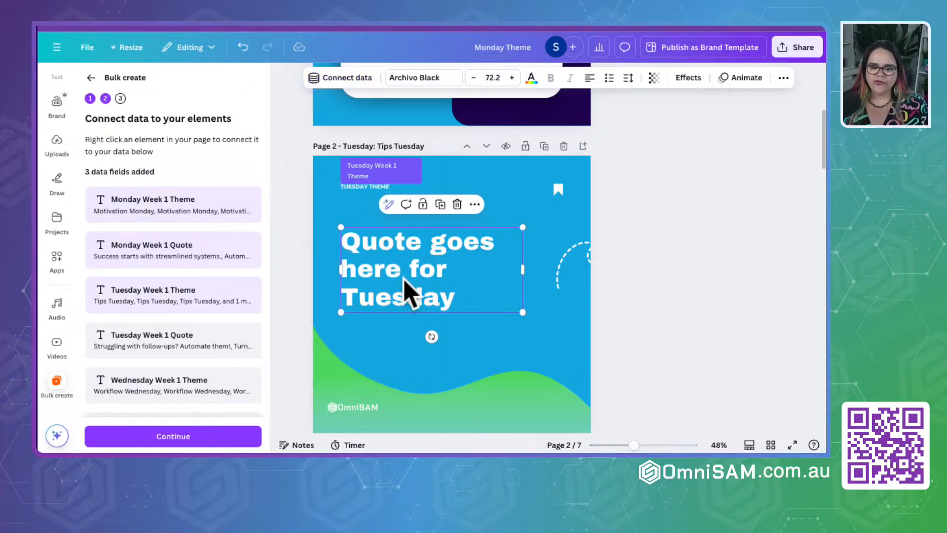
left_click(347, 79)
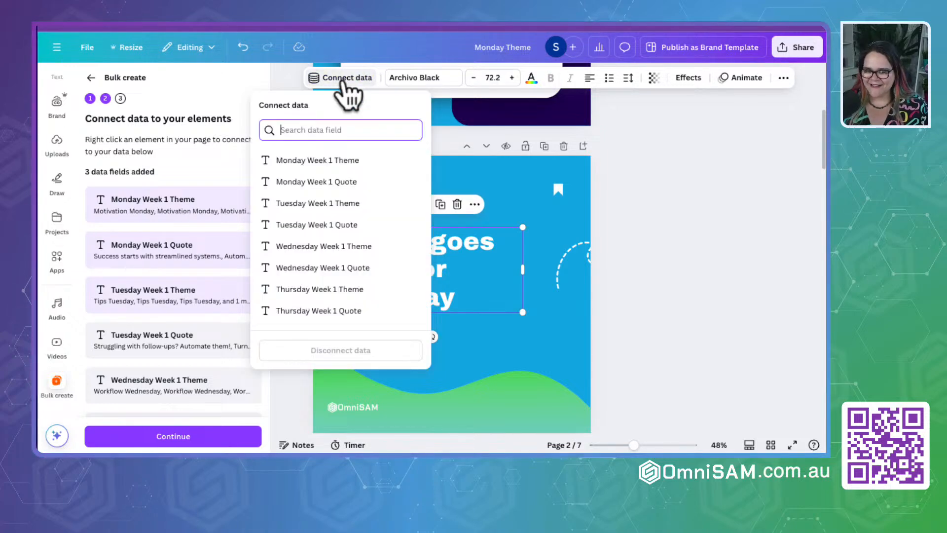
left_click(321, 226)
- Centre-align the Wednesday theme text and adjust its text box to sit inside the dark bar on page 3
scroll(413, 259, "down", 5)
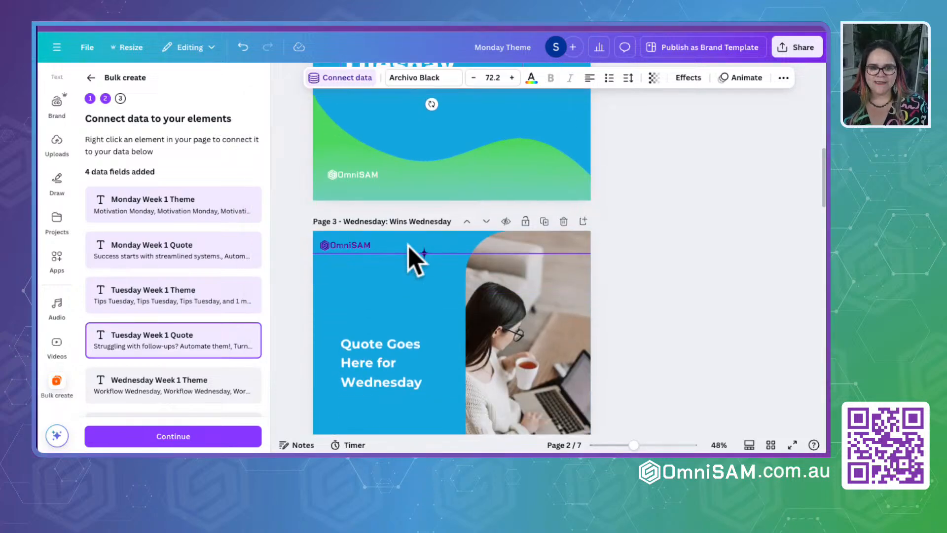
left_click(382, 305)
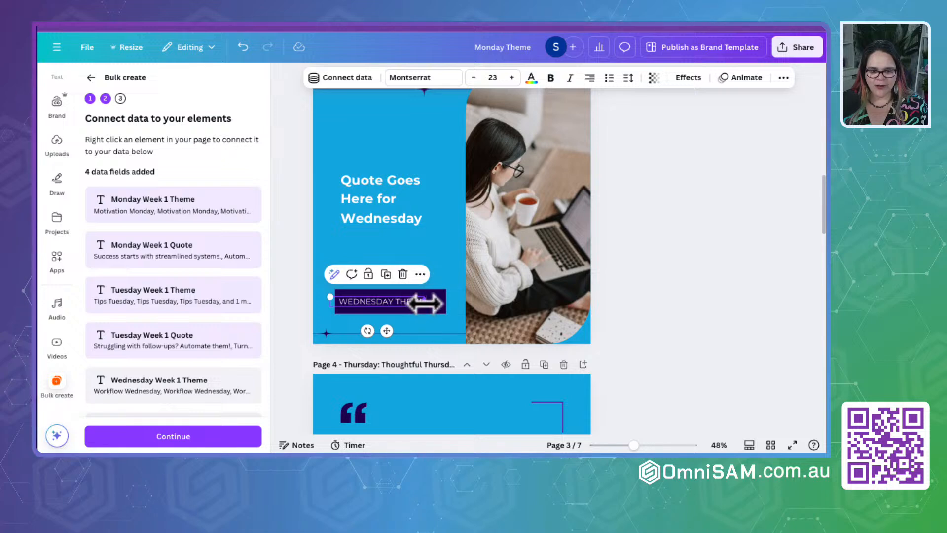
left_click_drag(424, 302, 445, 304)
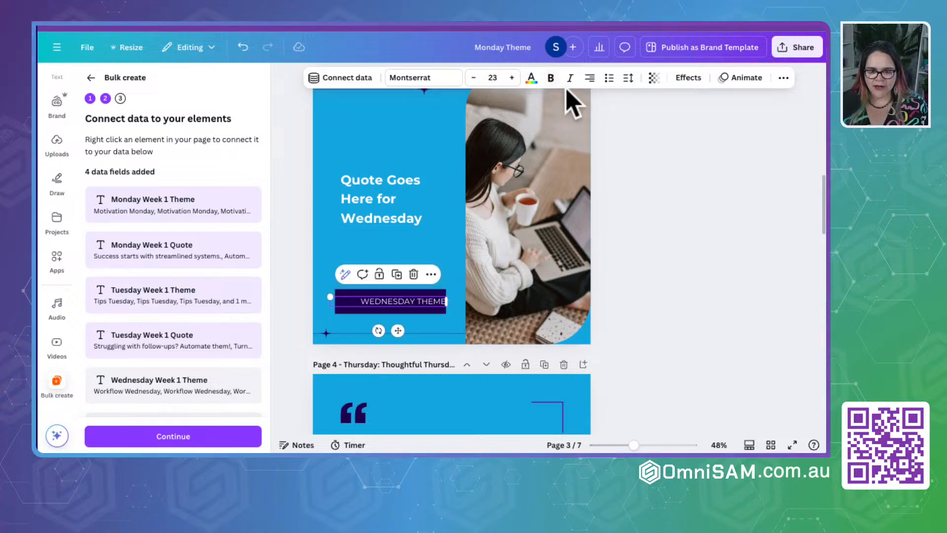
left_click(589, 79)
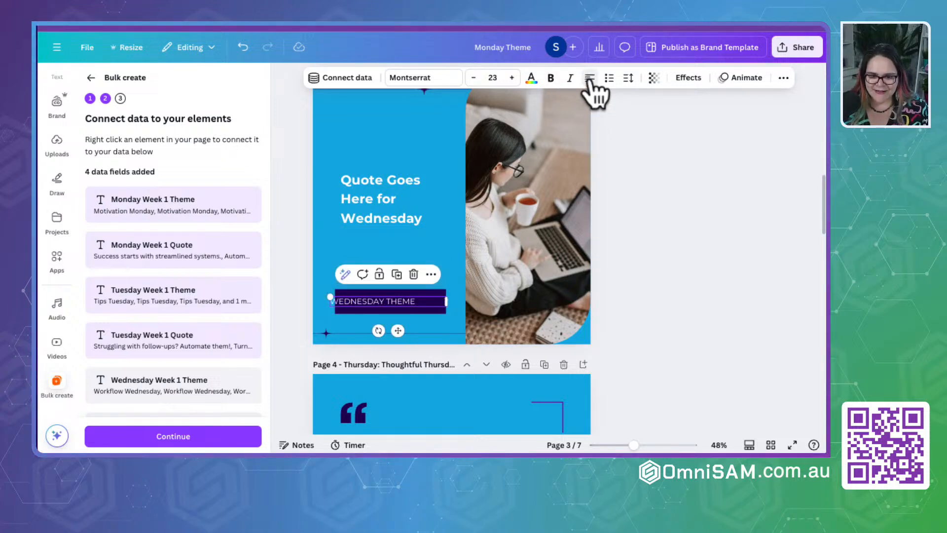
left_click(589, 78)
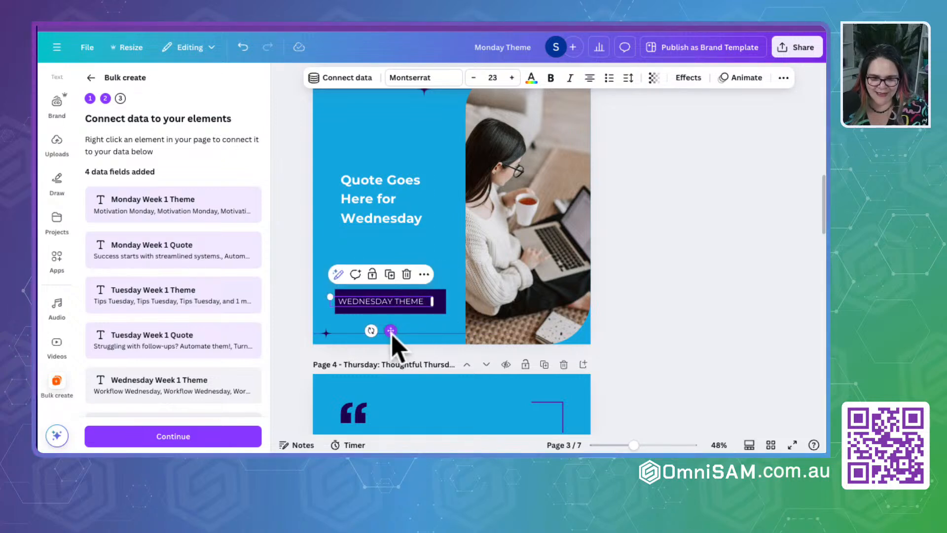
left_click_drag(396, 332, 401, 333)
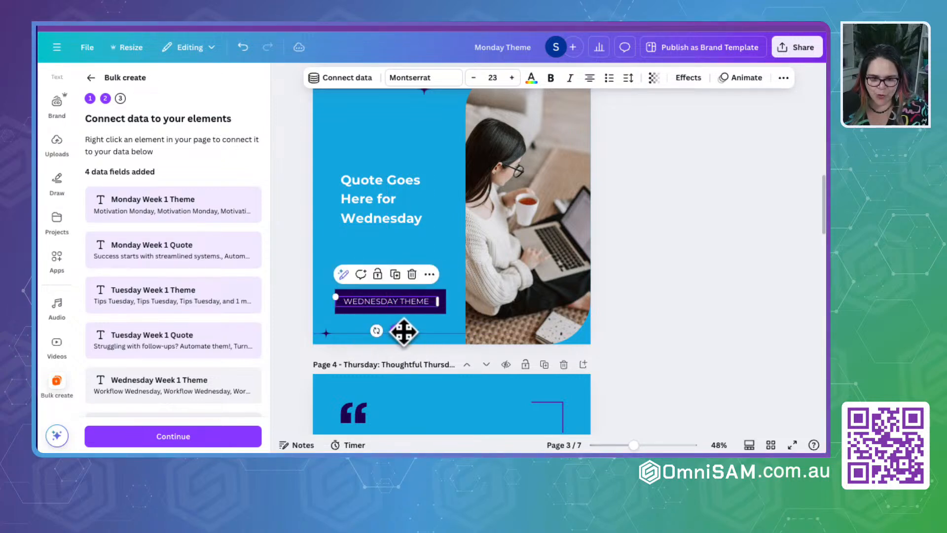
- Widen the Wednesday quote's text box so it reaches almost to the edge of the photo
left_click(377, 210)
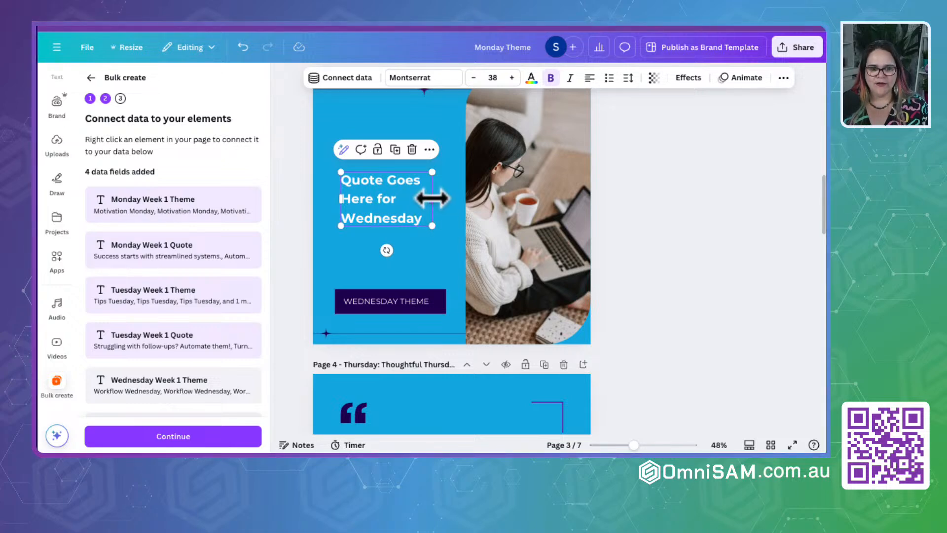
left_click_drag(432, 198, 460, 199)
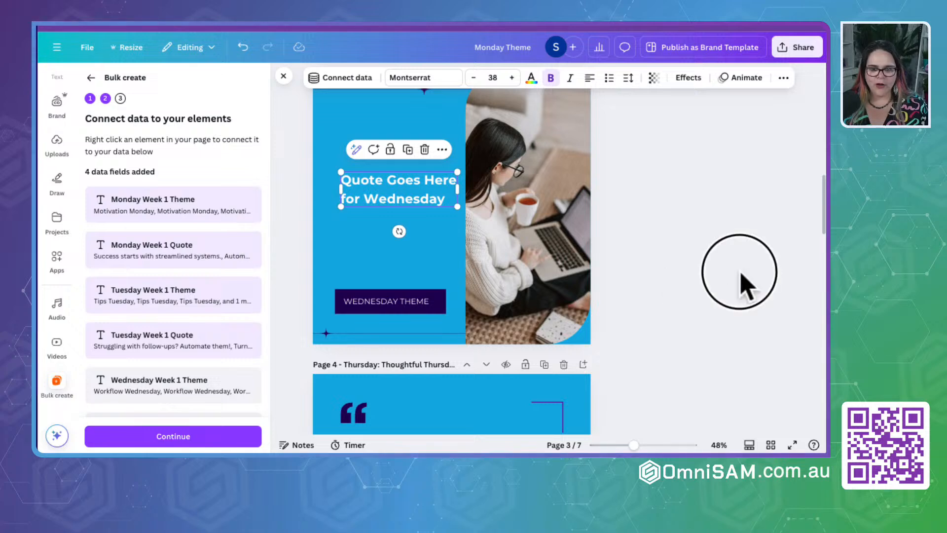
left_click(718, 274)
- Connect the Wednesday page's theme text to Wednesday Week 1 Theme and its quote text to Wednesday Week 1 Quote
left_click(391, 305)
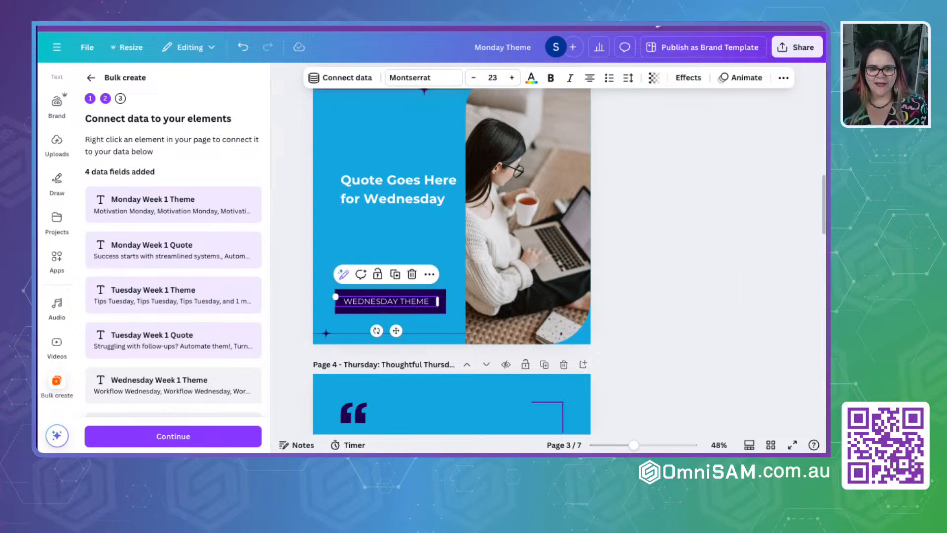
left_click(345, 79)
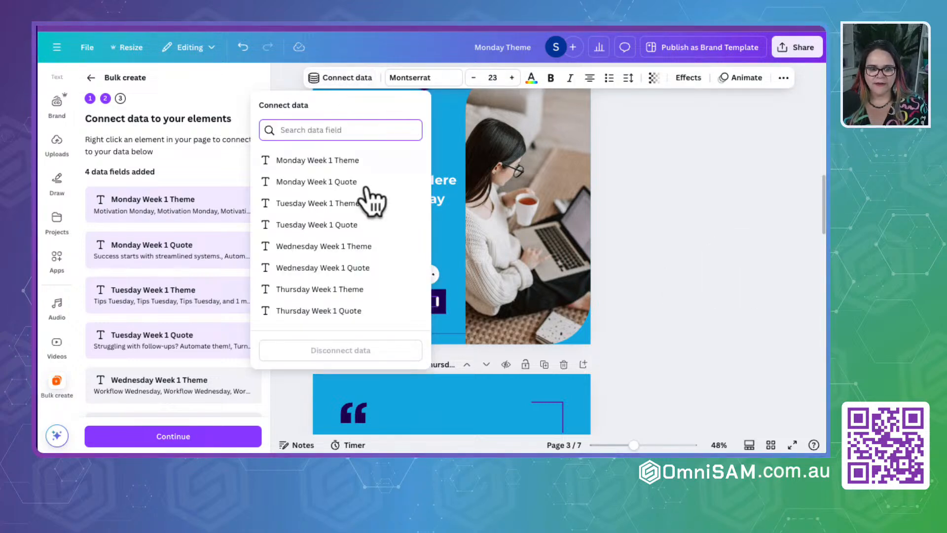
left_click(357, 245)
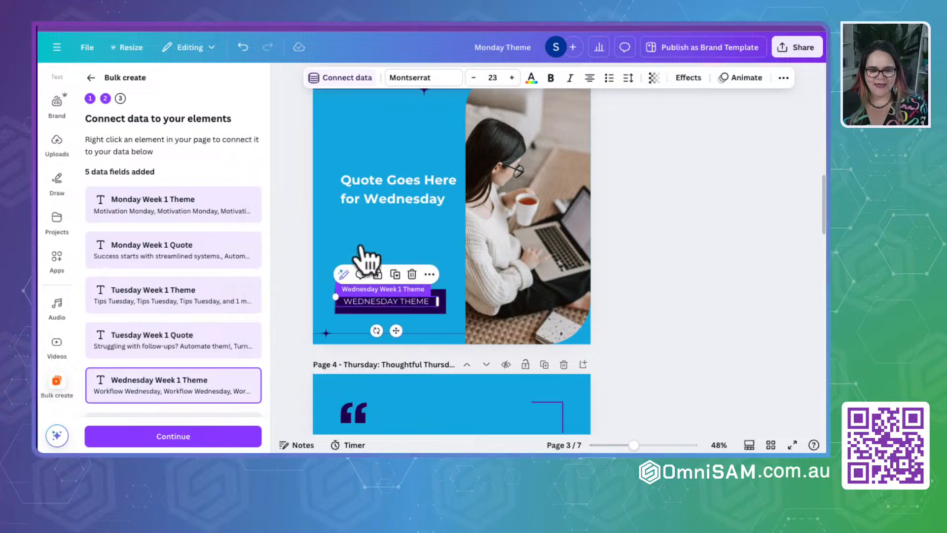
left_click(397, 195)
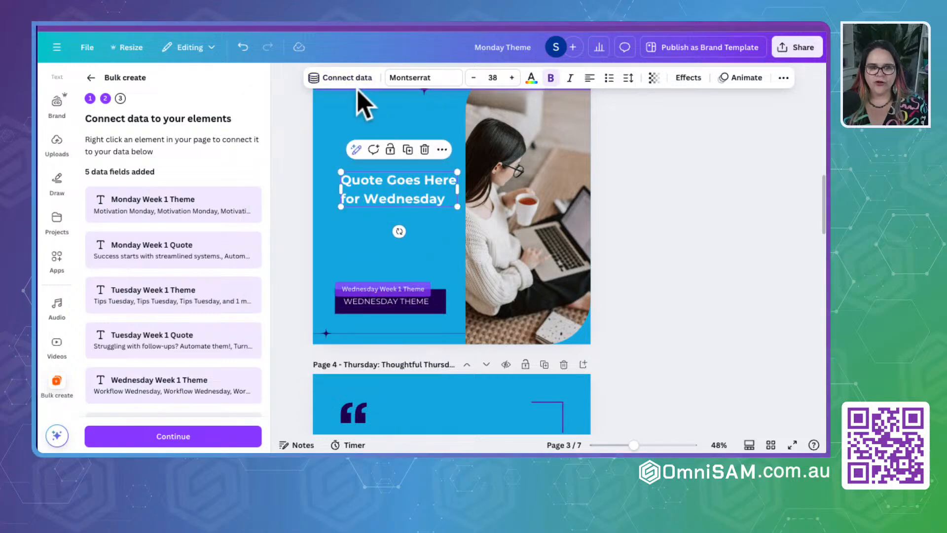
left_click(347, 79)
scroll(311, 276, "down", 2)
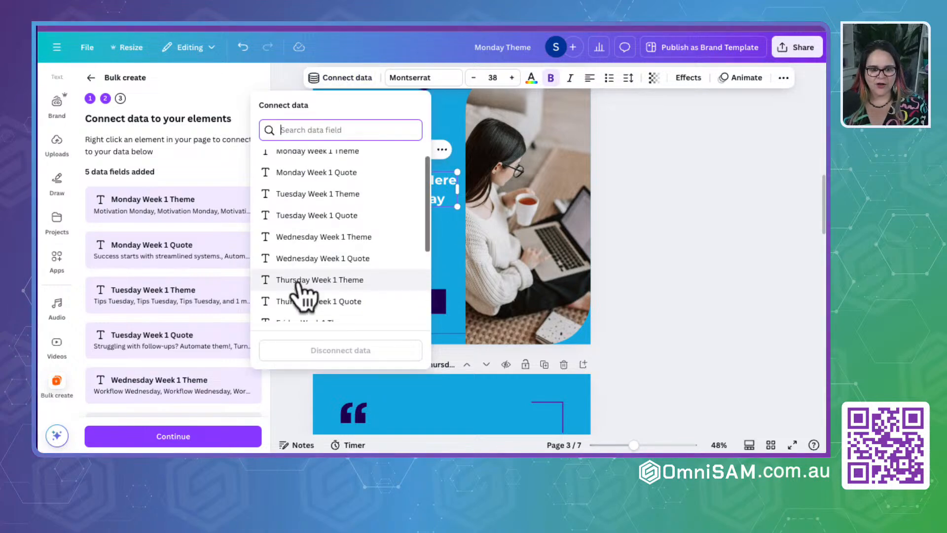
left_click(326, 246)
left_click(704, 281)
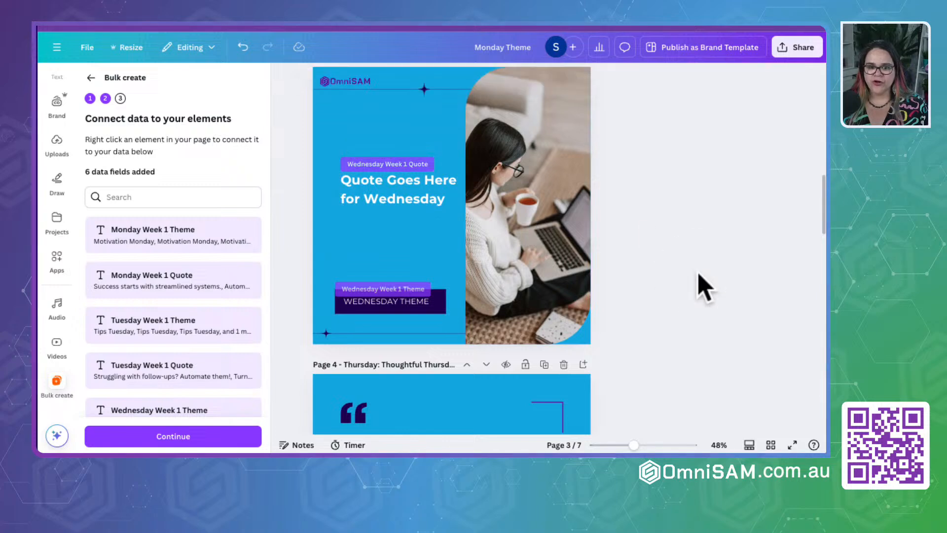
- Connect the Thursday page's theme text to Thursday Week 1 Theme and its quote text to Thursday Week 1 Quote
scroll(658, 340, "down", 2)
scroll(659, 340, "down", 5)
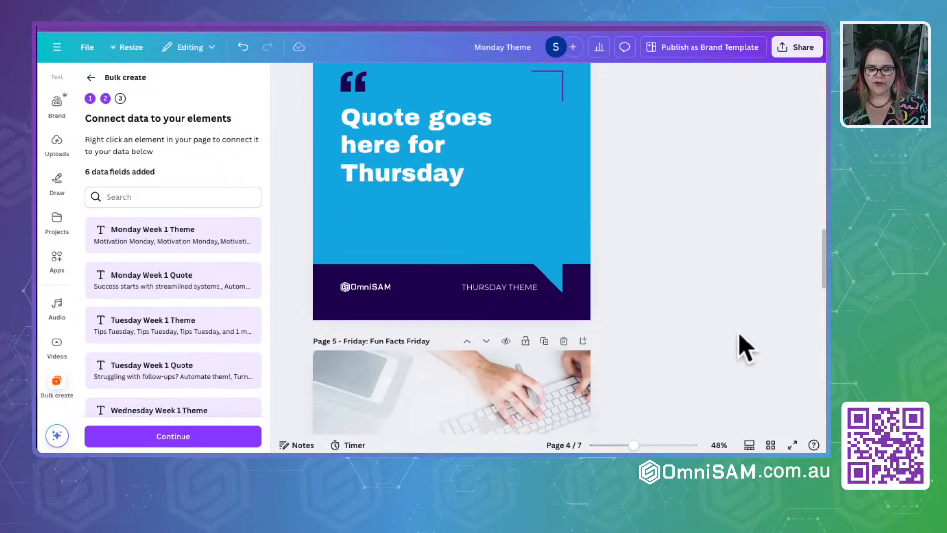
left_click(498, 287)
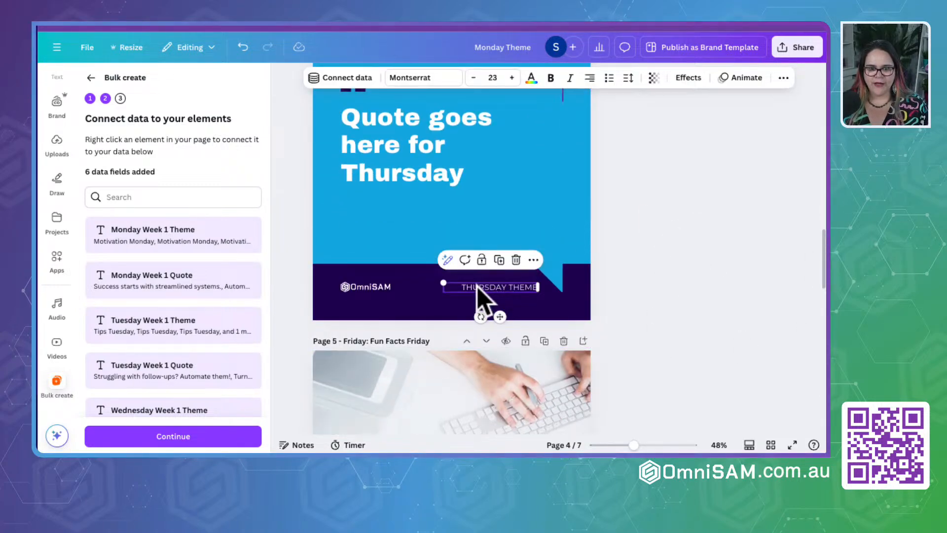
left_click(533, 260)
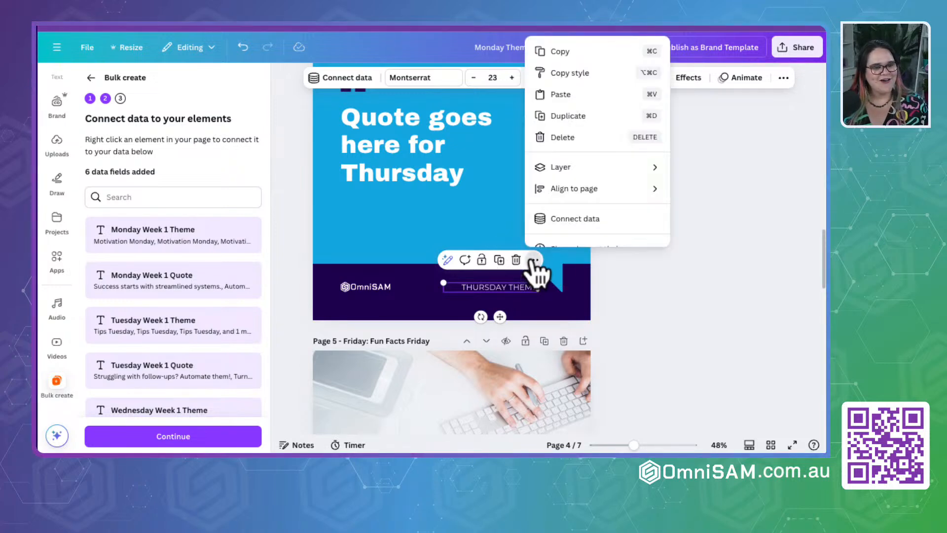
left_click(595, 219)
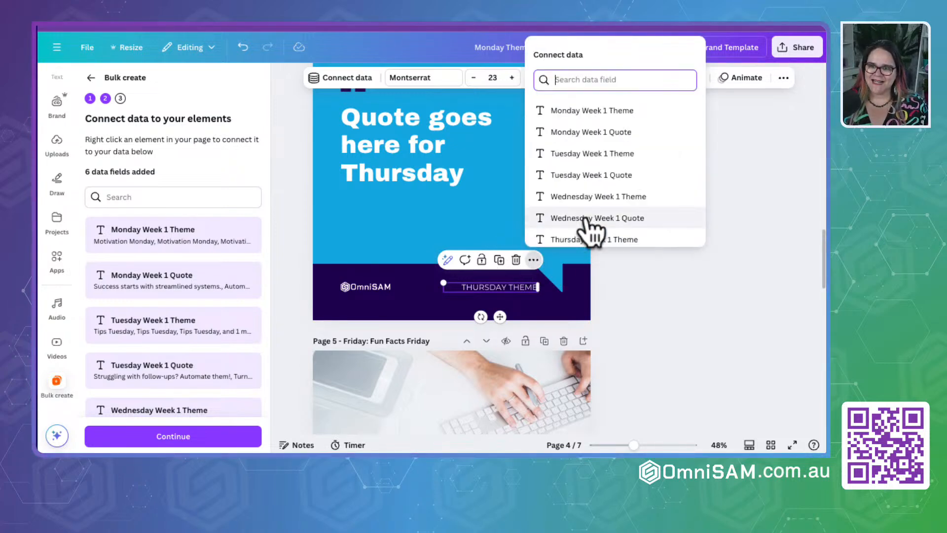
scroll(595, 219, "down", 2)
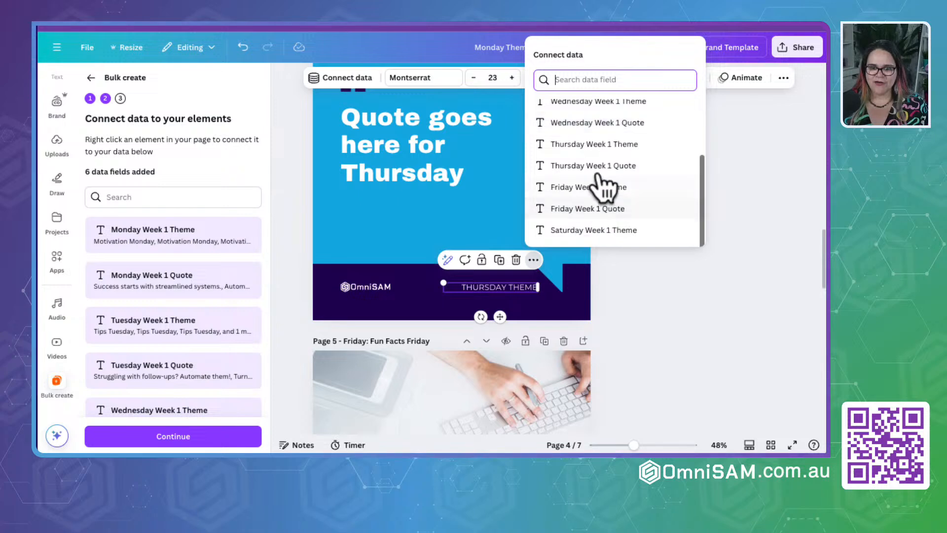
left_click(572, 143)
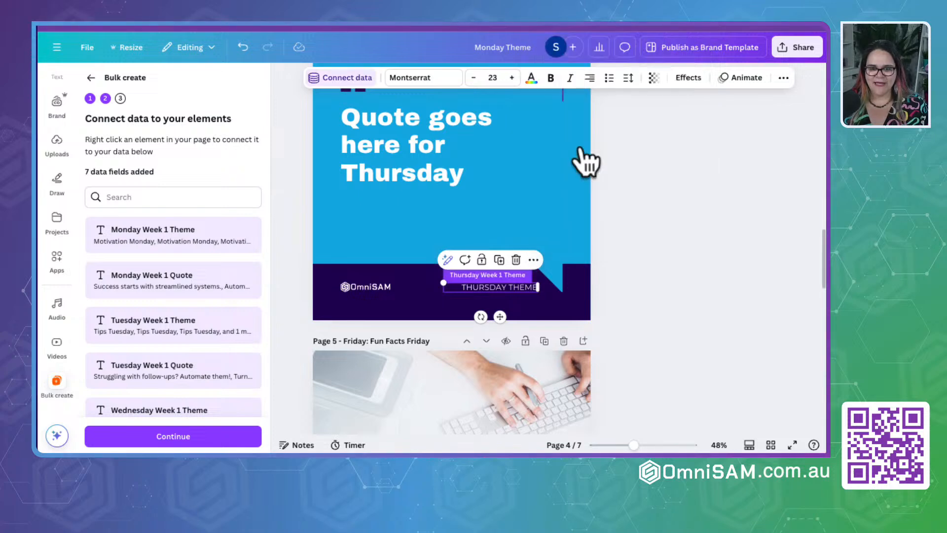
left_click(419, 172)
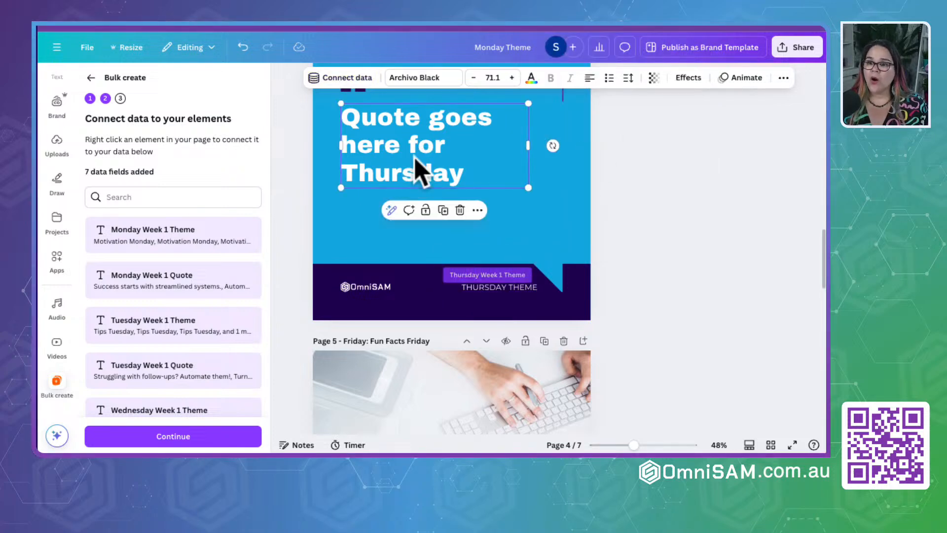
left_click(348, 81)
scroll(339, 281, "down", 3)
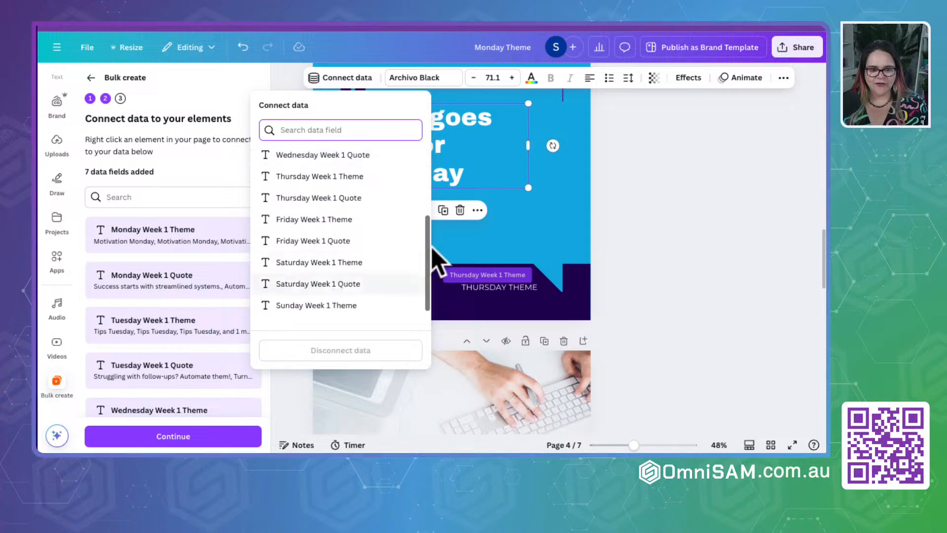
left_click(312, 199)
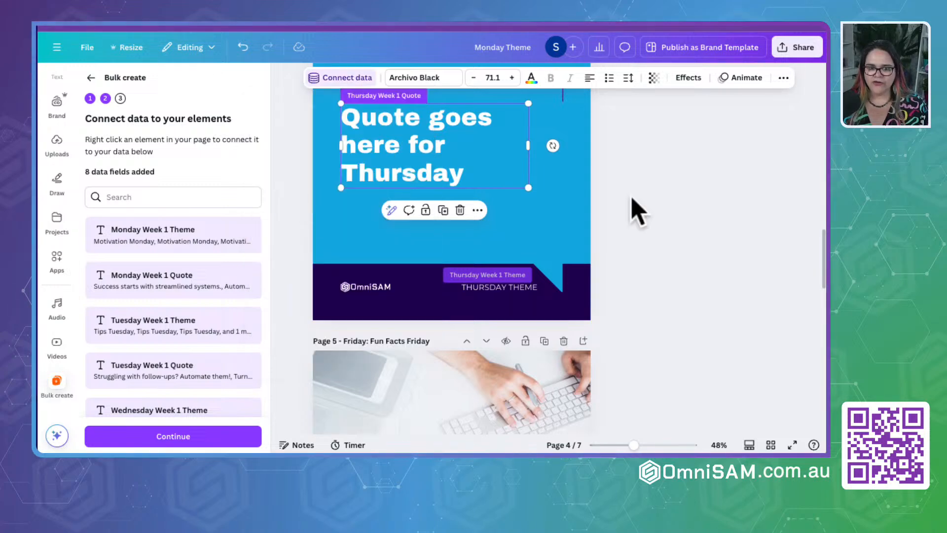
scroll(661, 328, "down", 6)
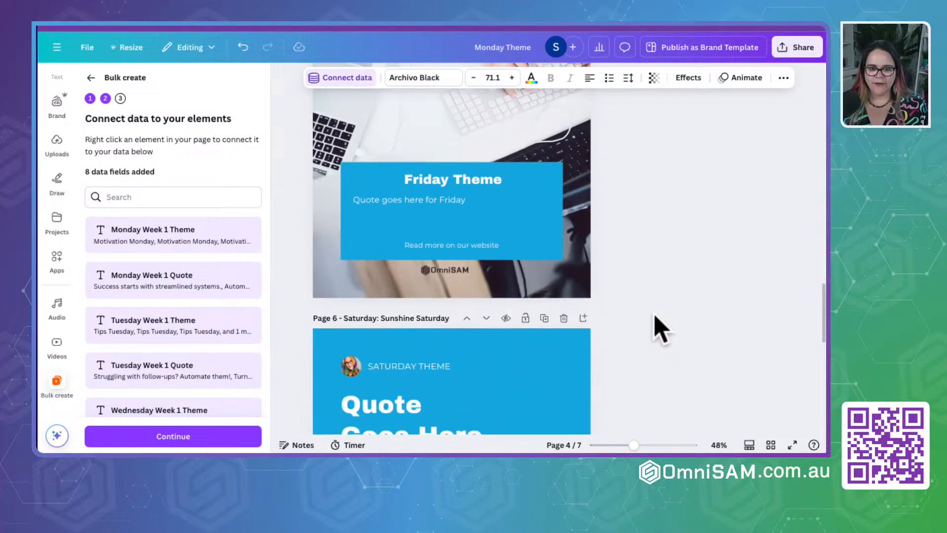
- Stretch the Friday theme's text box across the full width of the blue box on page 5 and centre-align its text
left_click(434, 180)
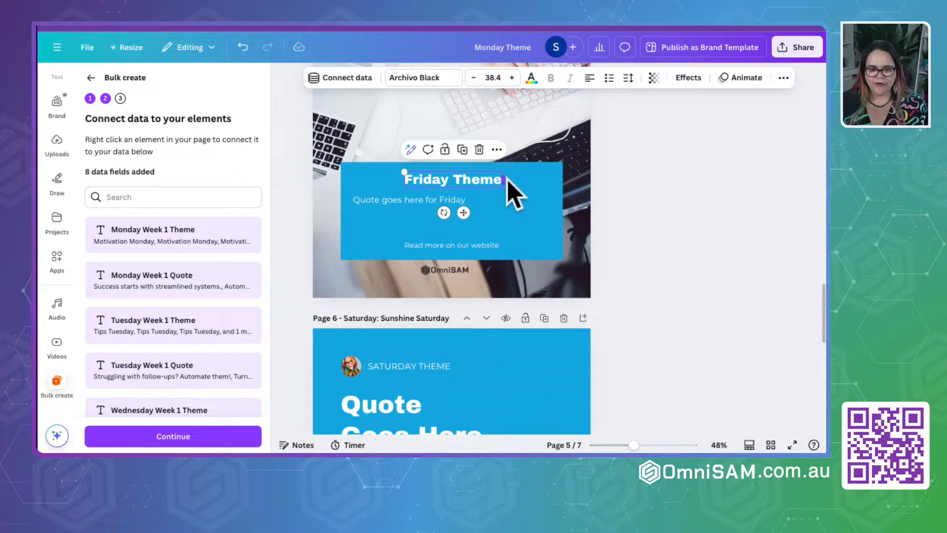
left_click_drag(505, 179, 563, 179)
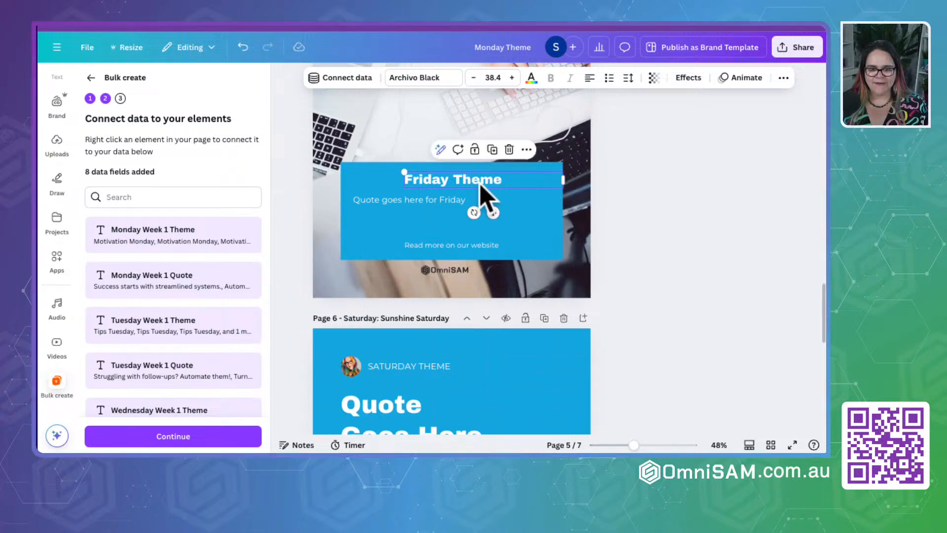
left_click_drag(479, 183, 417, 179)
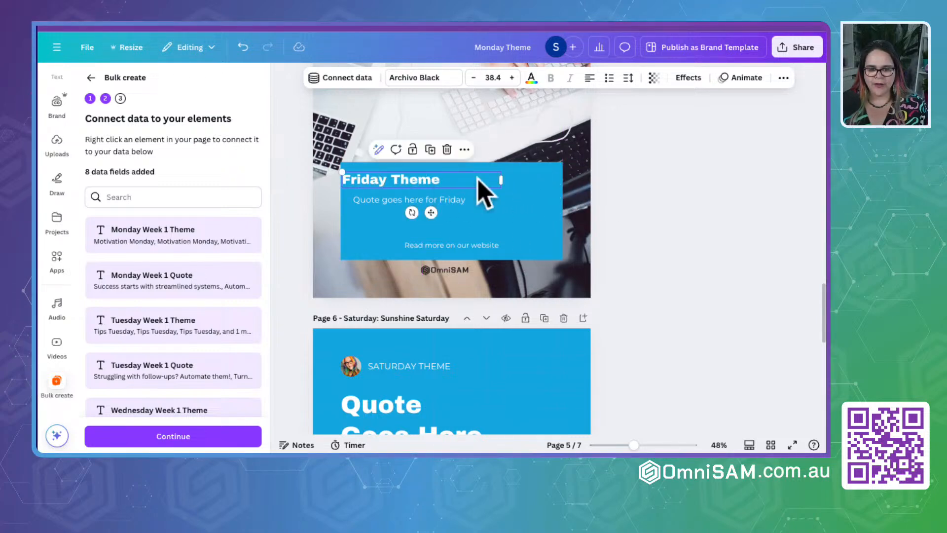
left_click_drag(502, 180, 562, 180)
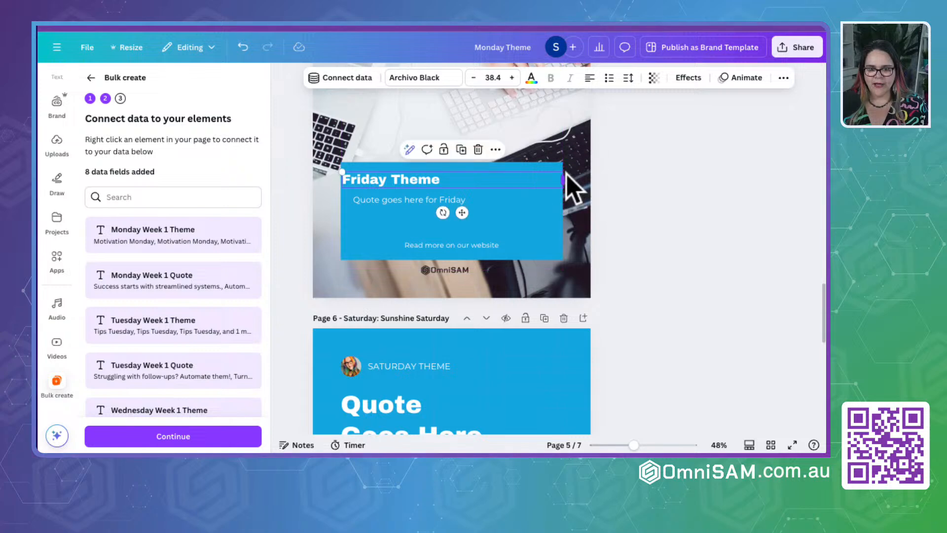
left_click(590, 78)
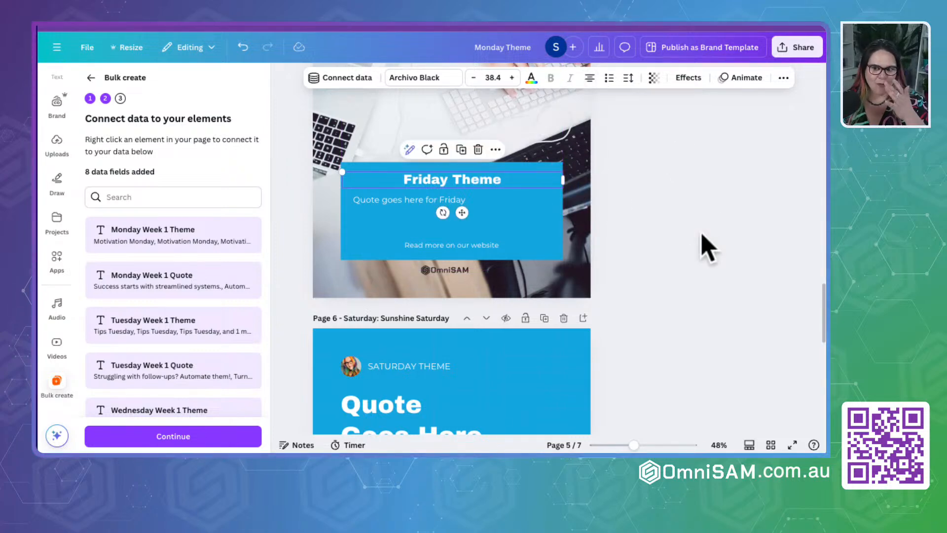
left_click(705, 244)
- Shift the Friday quote's text box slightly left and widen it to nearly fill the blue box
left_click(367, 199)
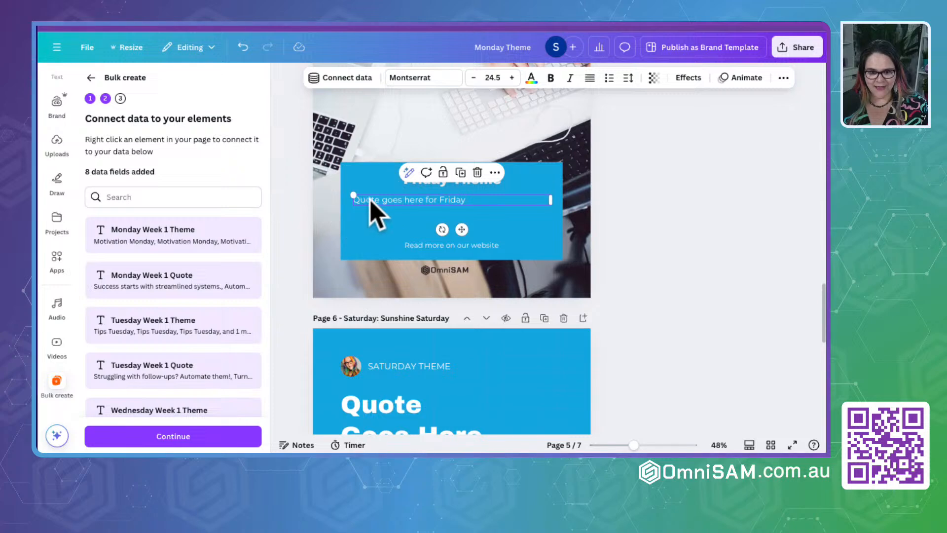
left_click_drag(370, 200, 368, 201)
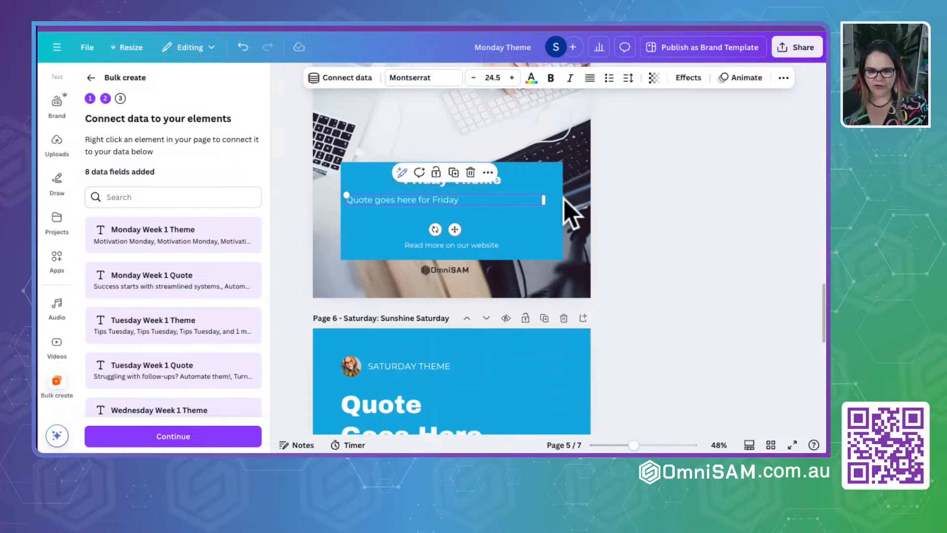
left_click_drag(544, 201, 571, 203)
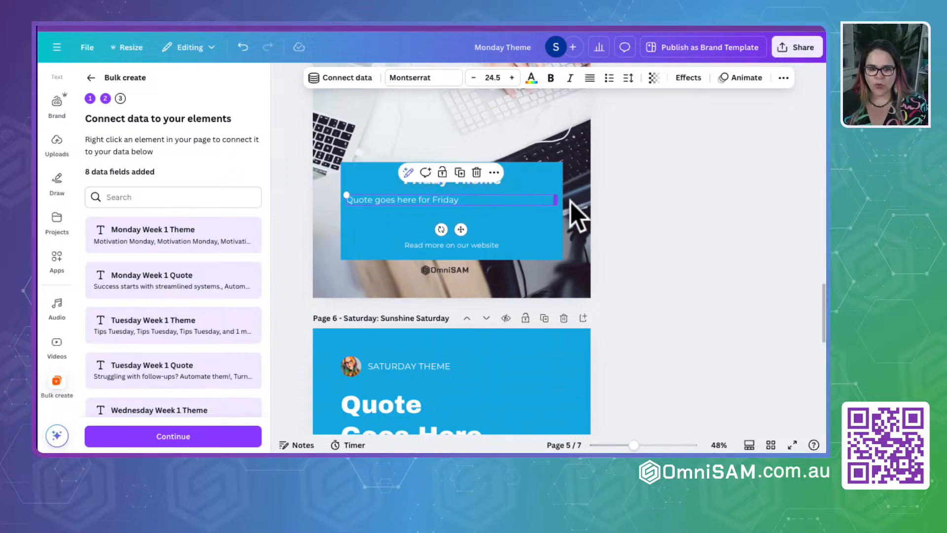
left_click(675, 220)
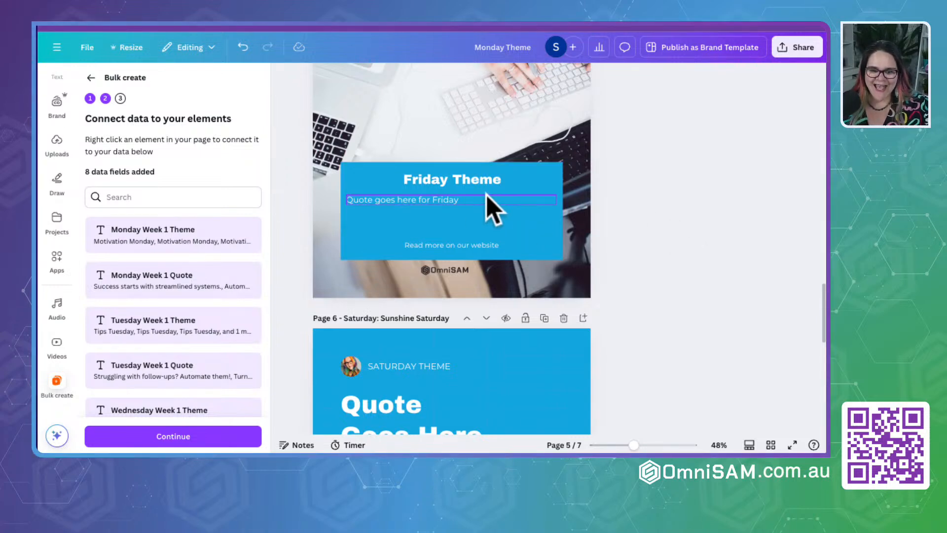
- Connect the Friday page's theme text to Friday Week 1 Theme and its quote text to Friday Week 1 Quote
left_click(454, 181)
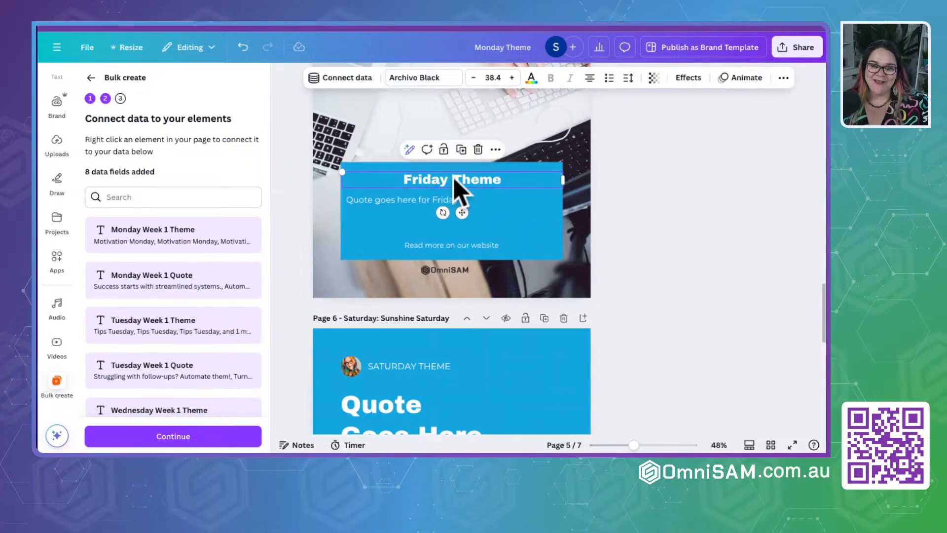
left_click(348, 79)
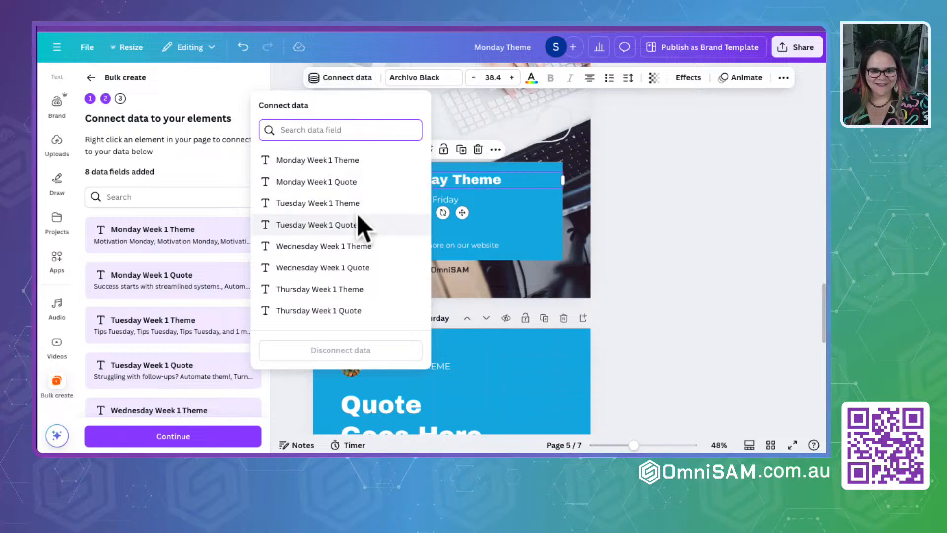
scroll(357, 225, "down", 3)
left_click(321, 211)
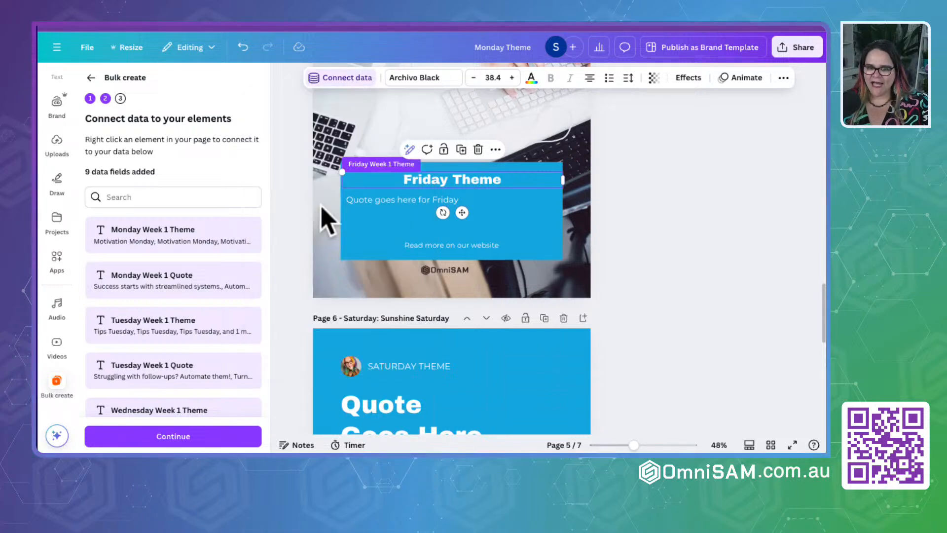
left_click(394, 202)
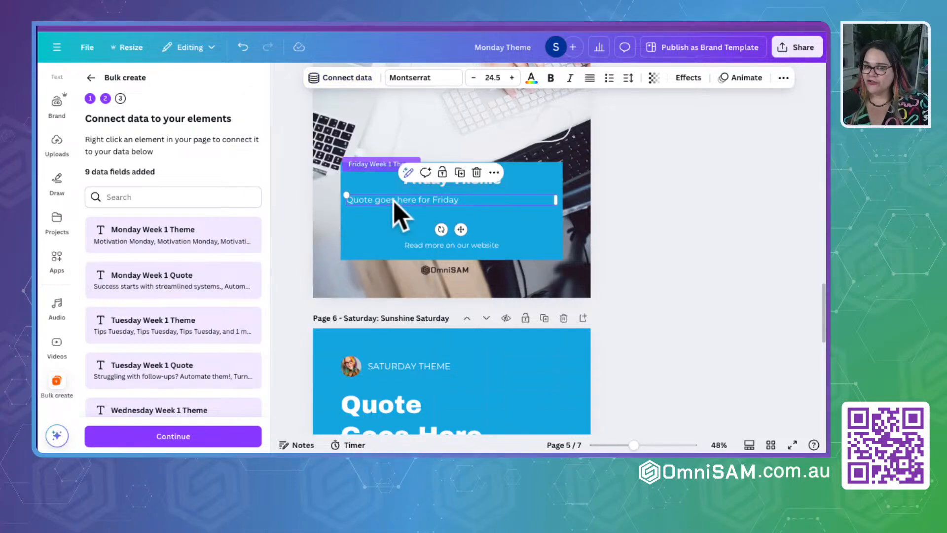
left_click(333, 81)
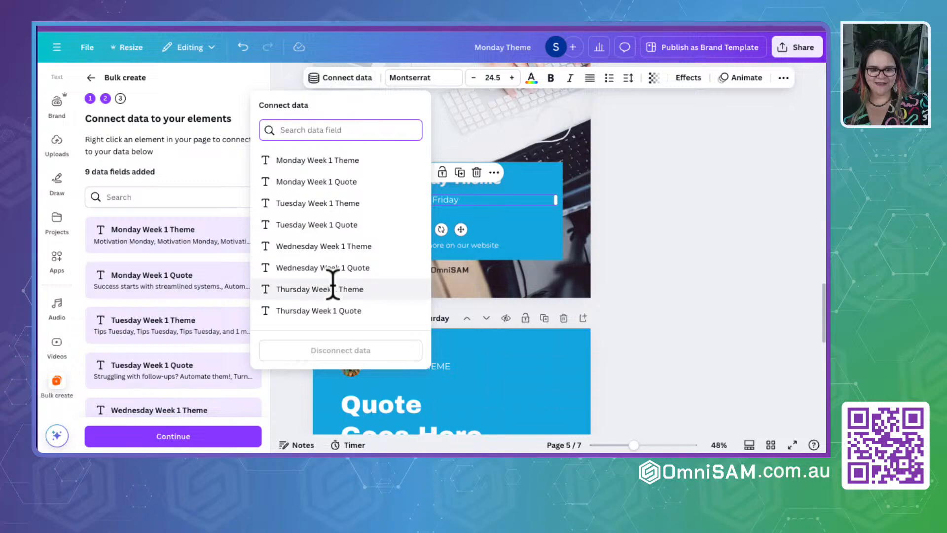
scroll(335, 292, "down", 3)
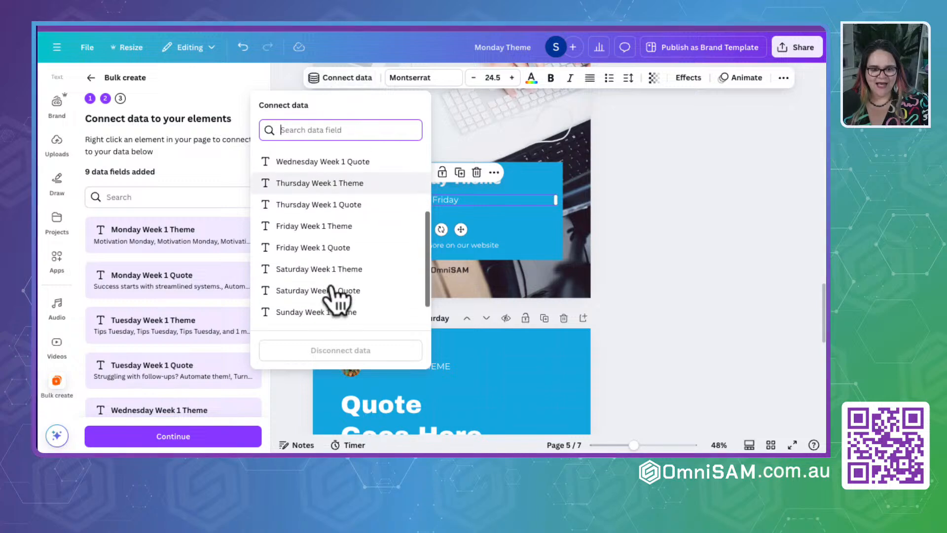
left_click(295, 249)
- Connect the Saturday page's theme text to Saturday Week 1 Theme and its quote text to Saturday Week 1 Quote
scroll(444, 250, "down", 5)
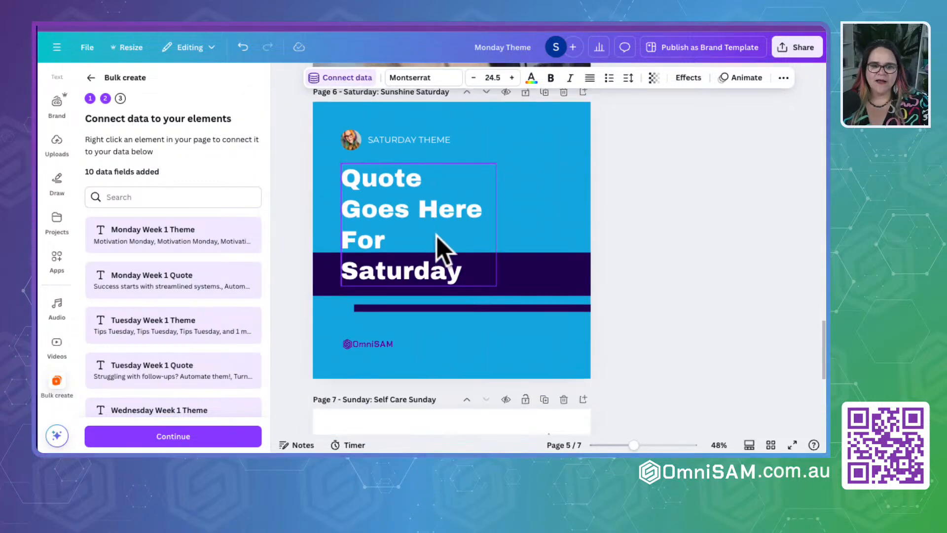
left_click(403, 131)
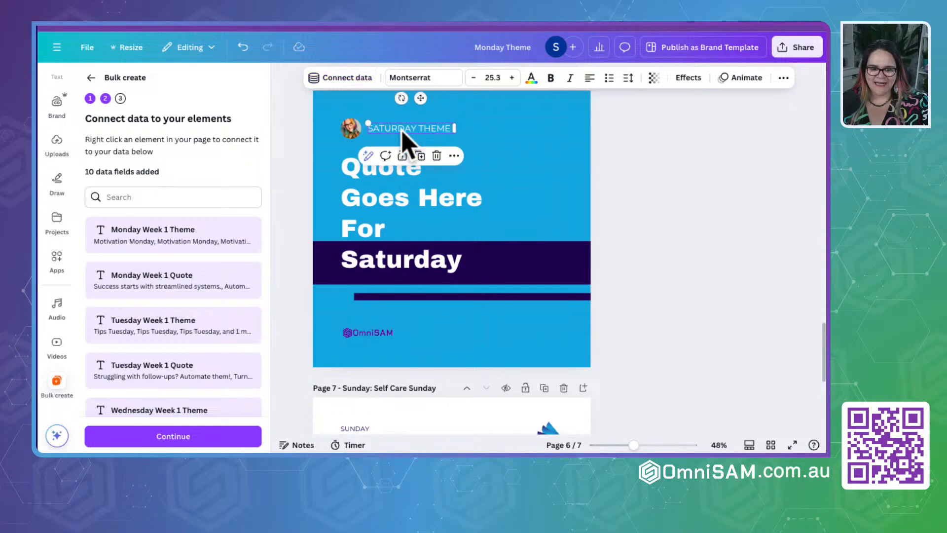
left_click(348, 77)
scroll(332, 243, "down", 4)
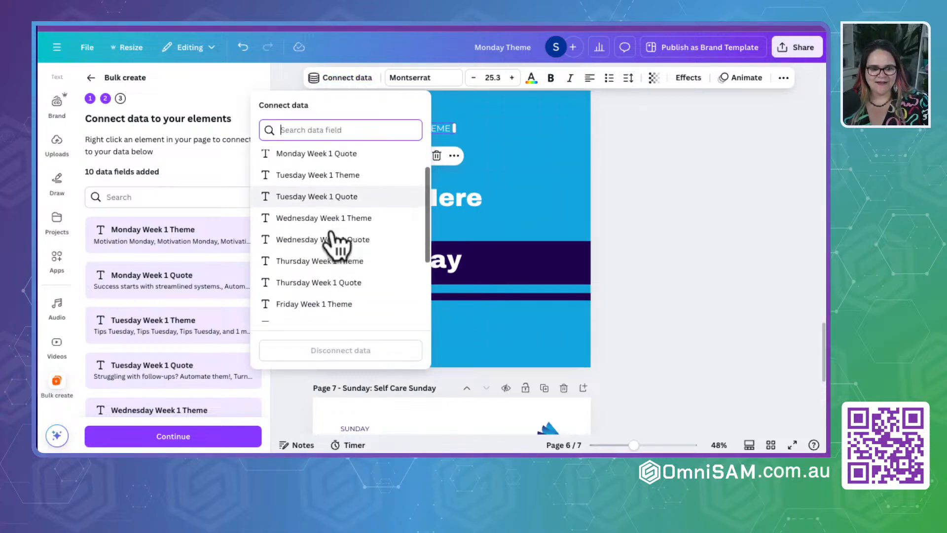
left_click(308, 249)
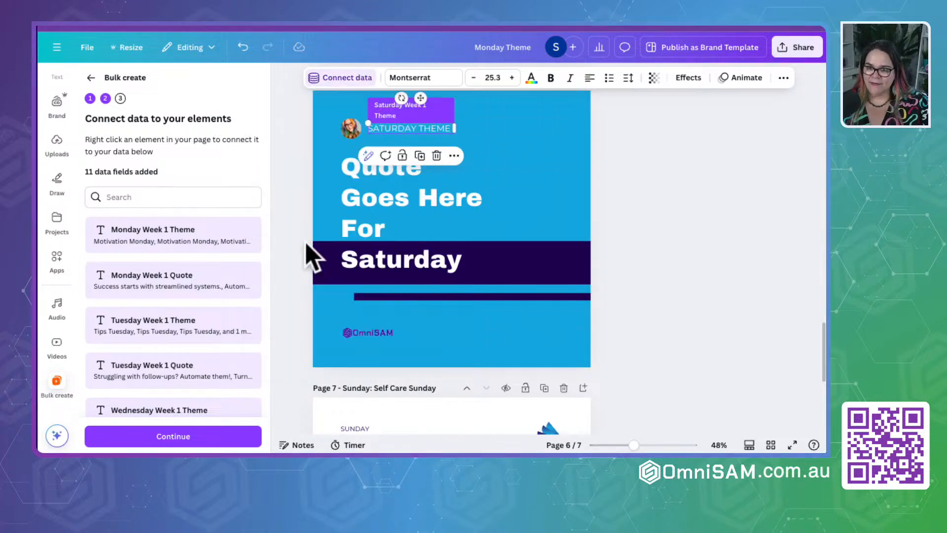
left_click(390, 217)
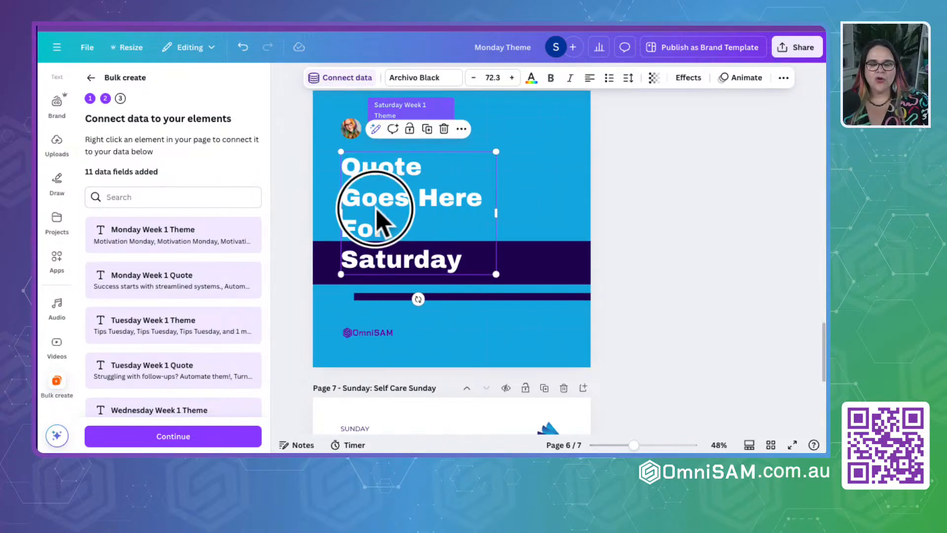
left_click(347, 81)
scroll(345, 217, "down", 5)
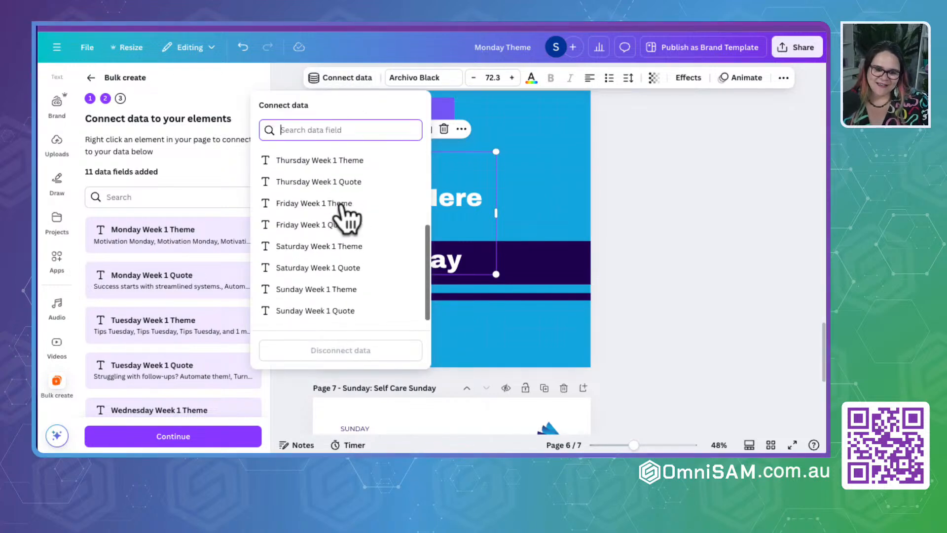
left_click(308, 268)
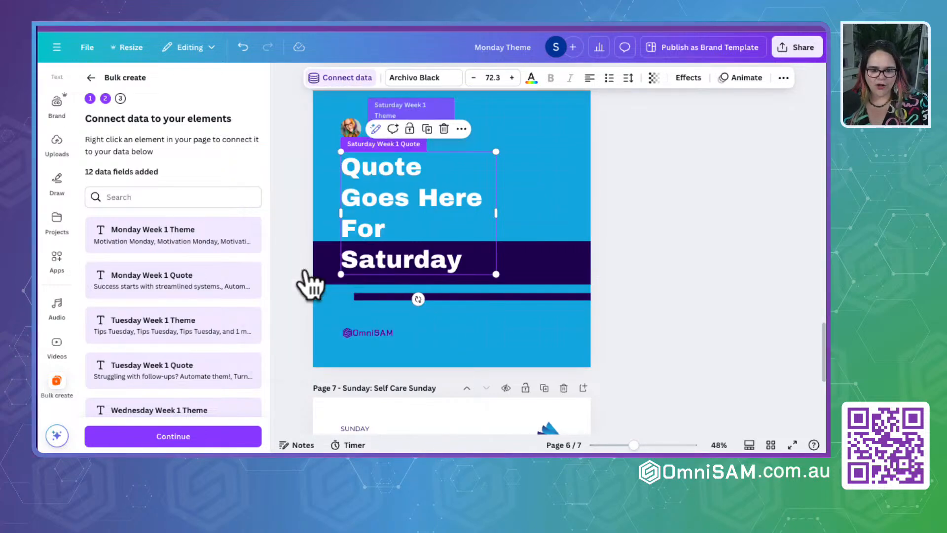
- Widen the Sunday theme's text box on page 7 so the theme fits on one line
scroll(483, 246, "down", 3)
scroll(481, 241, "down", 2)
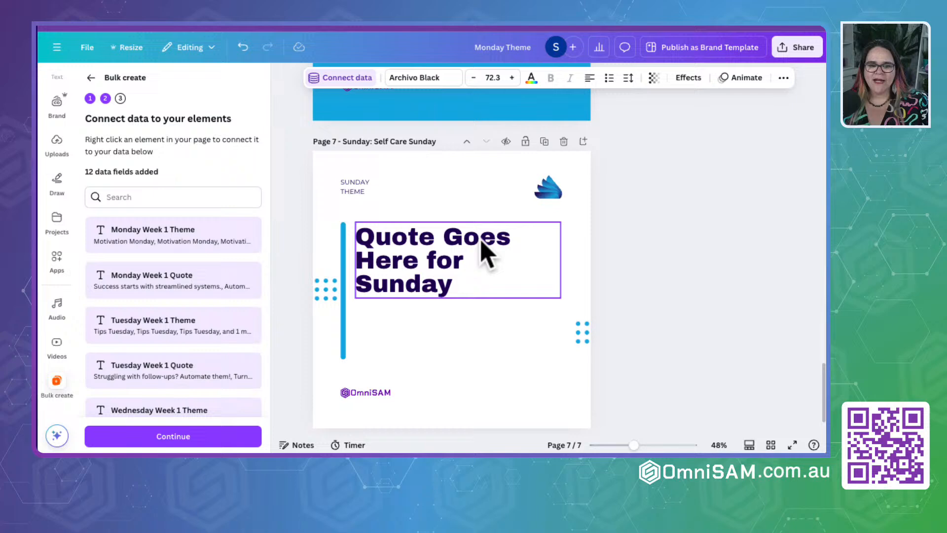
left_click(349, 194)
left_click_drag(381, 186, 463, 185)
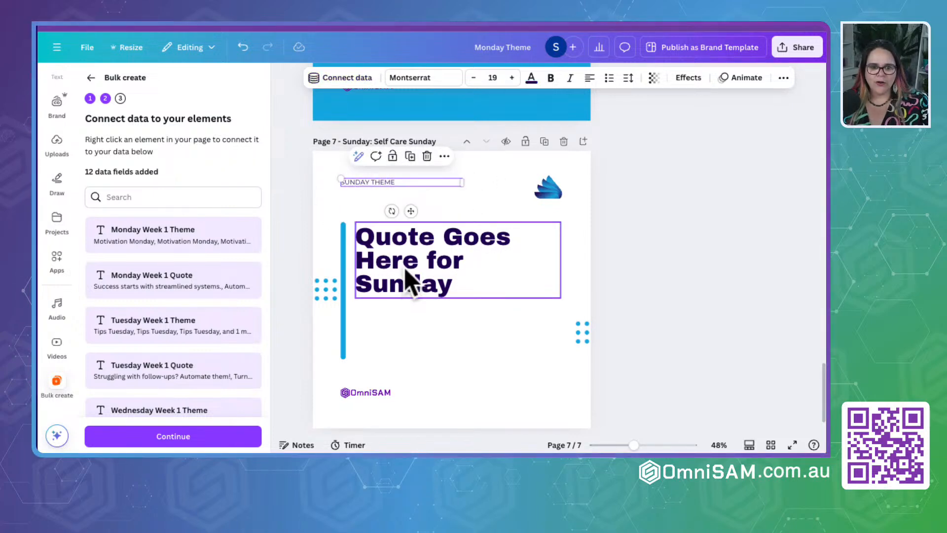
- Connect the Sunday page's theme text to Sunday Week 1 Theme and its quote text to Sunday Week 1 Quote
left_click(347, 79)
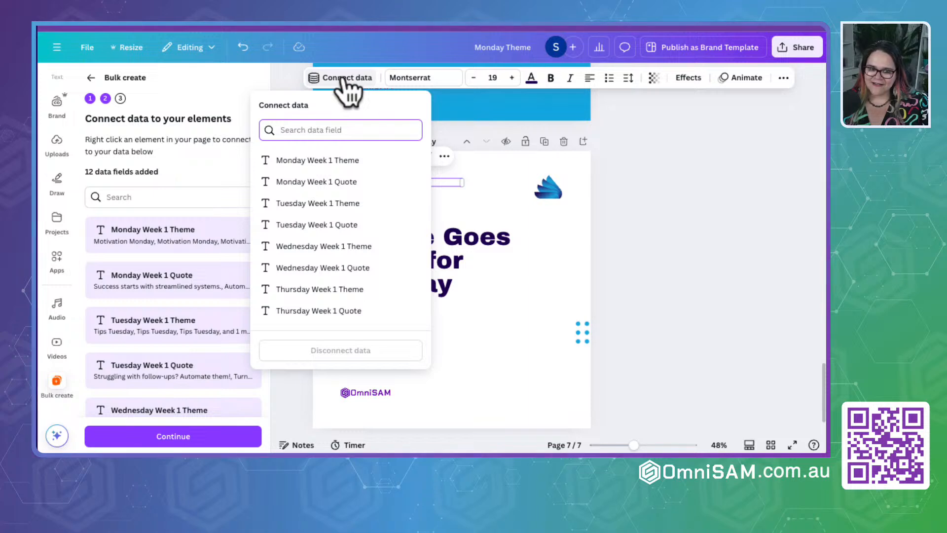
scroll(359, 234, "down", 3)
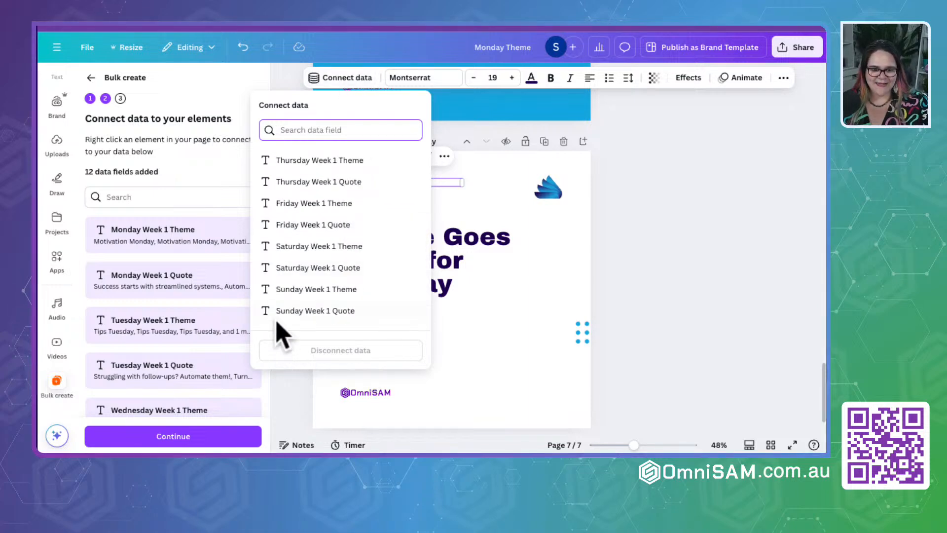
left_click(286, 290)
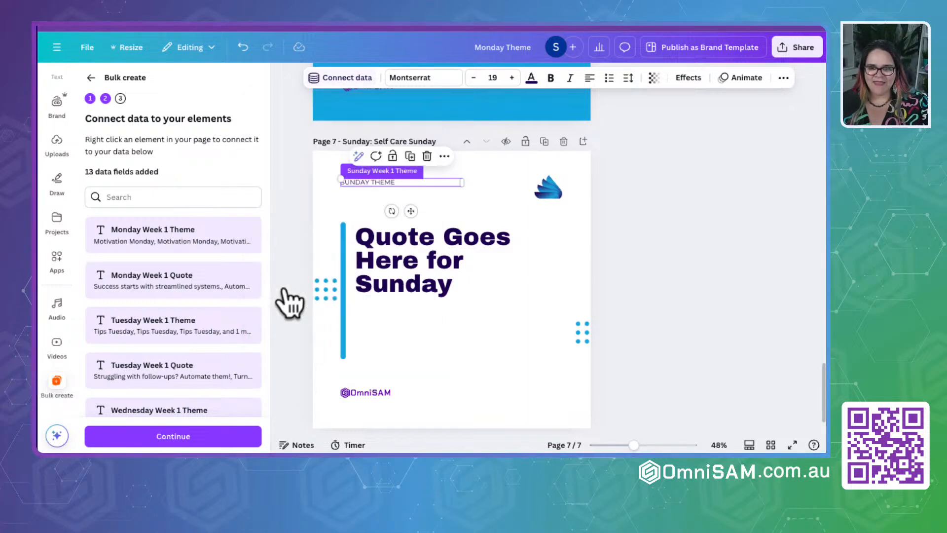
left_click(381, 285)
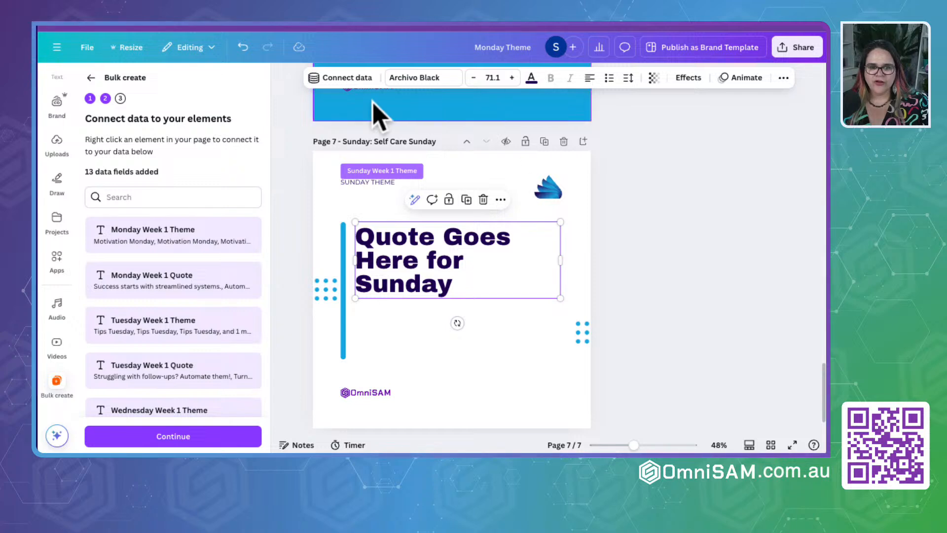
left_click(340, 78)
scroll(319, 265, "down", 3)
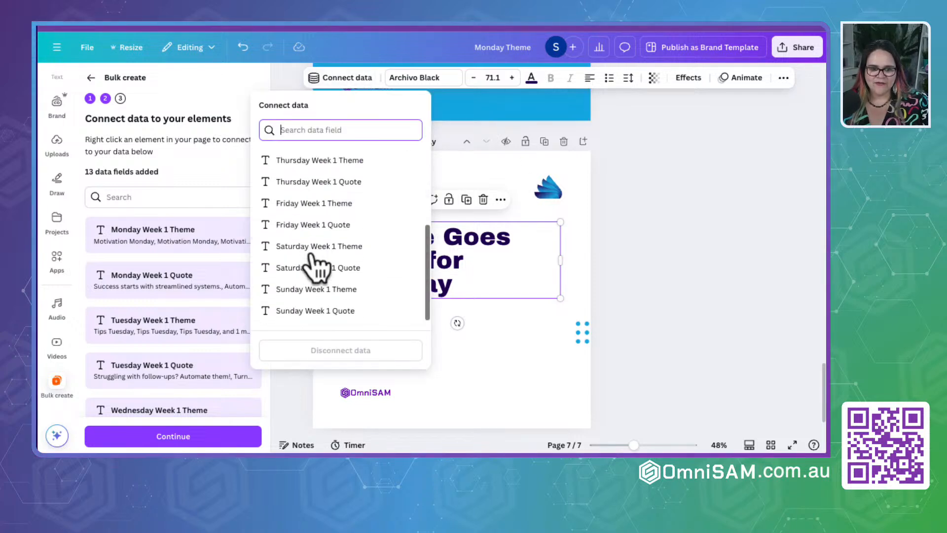
left_click(325, 310)
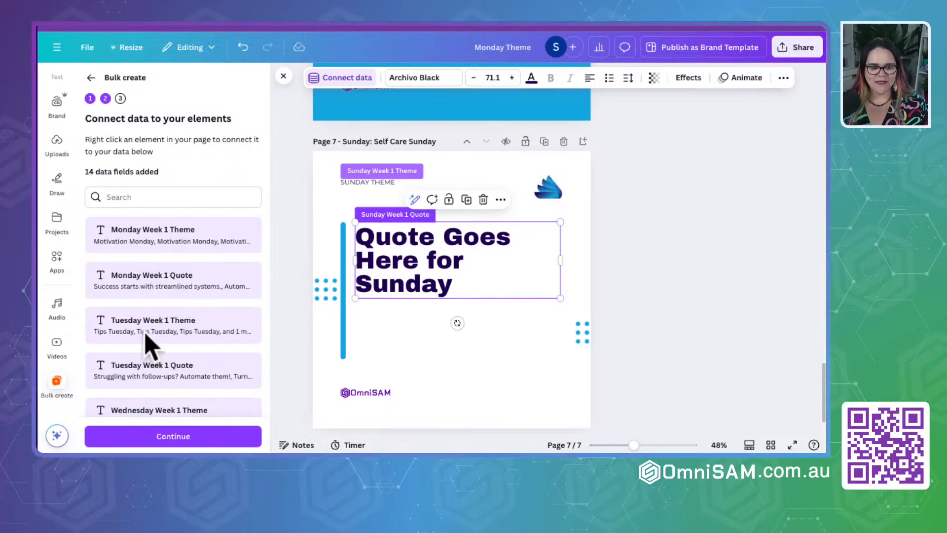
- Review the list of connected data fields down to Sunday Week 1 Quote
scroll(148, 345, "down", 5)
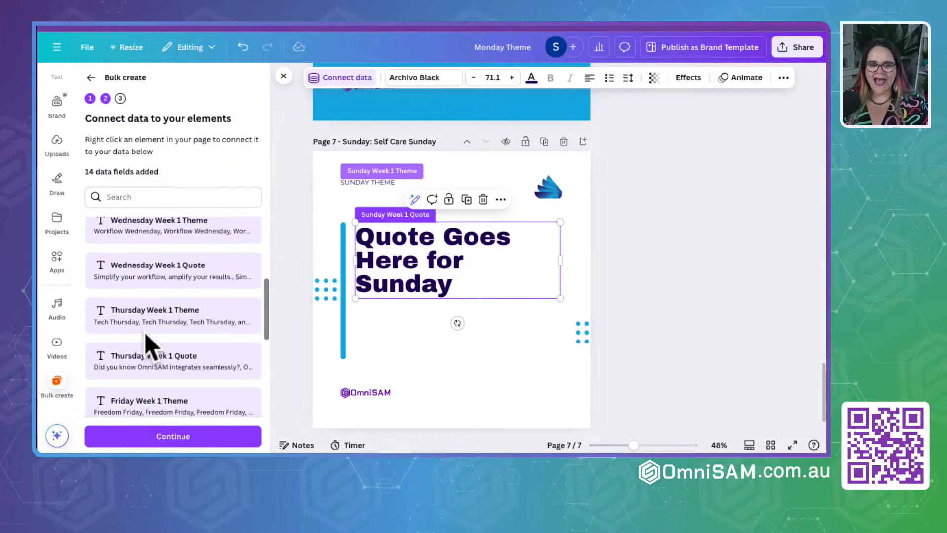
scroll(151, 345, "down", 5)
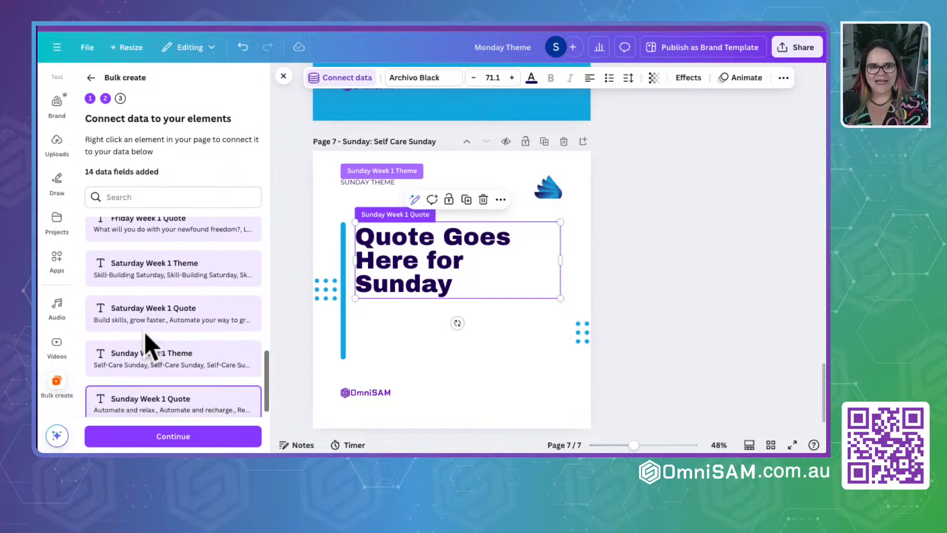
scroll(148, 345, "down", 1)
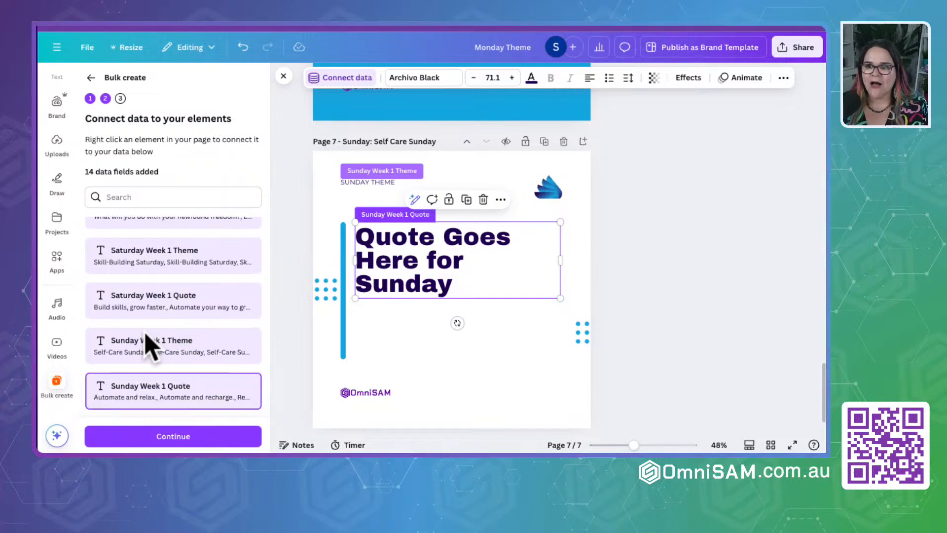
scroll(148, 346, "up", 6)
scroll(148, 346, "down", 6)
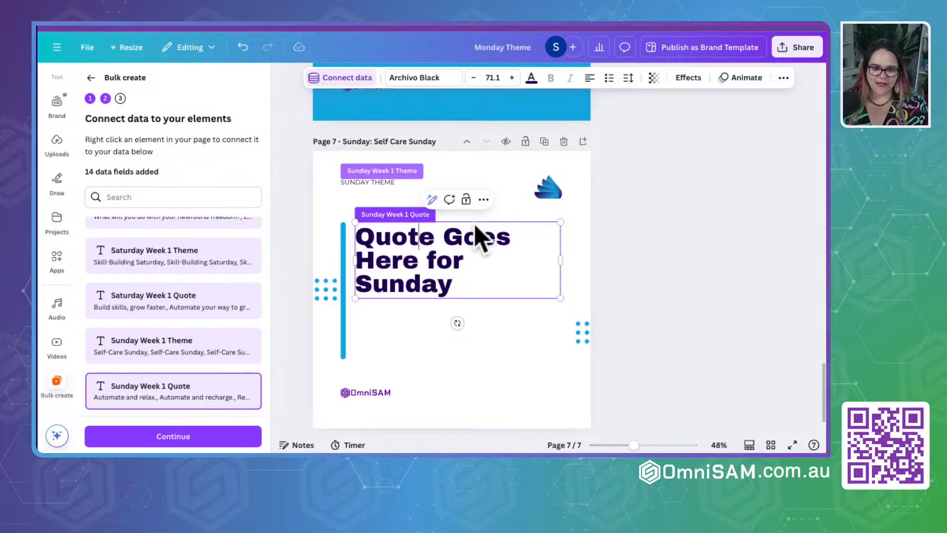
- Disconnect the Sunday page's quote text from its data field
left_click(484, 199)
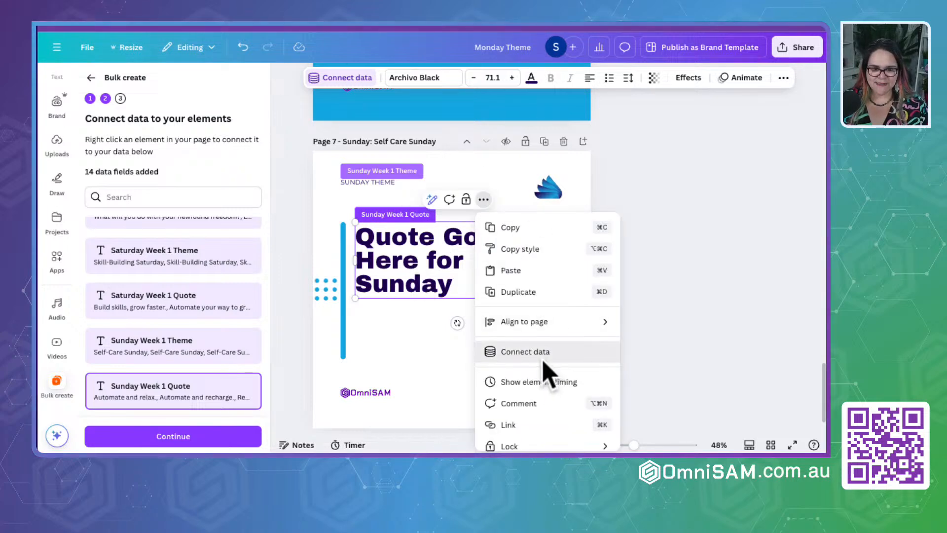
left_click(526, 351)
left_click(704, 328)
left_click(447, 295)
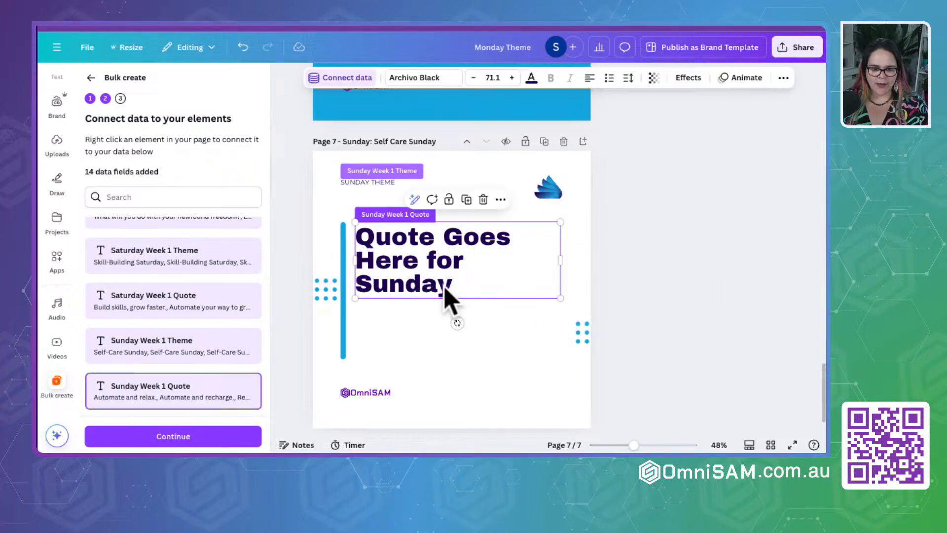
left_click(429, 341)
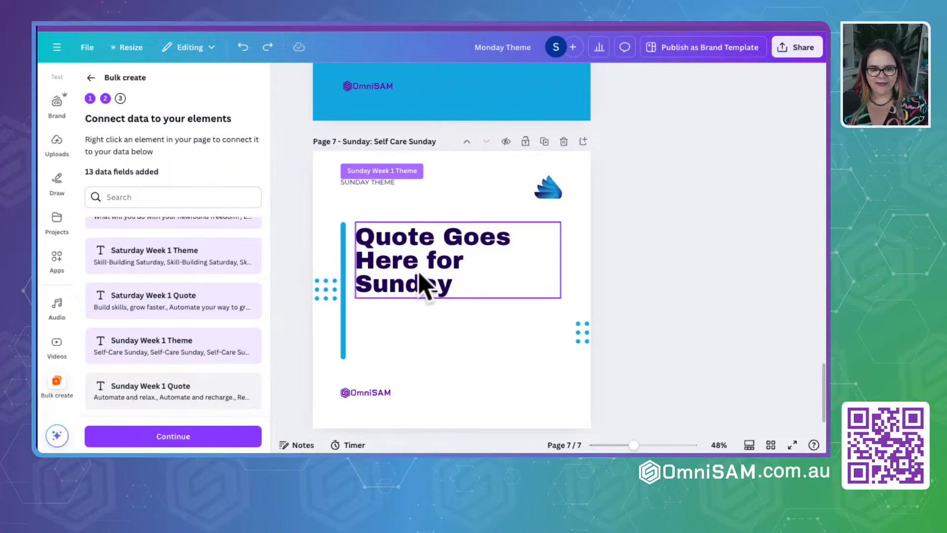
- Reconnect the quote text on page 7 to the Sunday Week 1 Quote data field
left_click(423, 283)
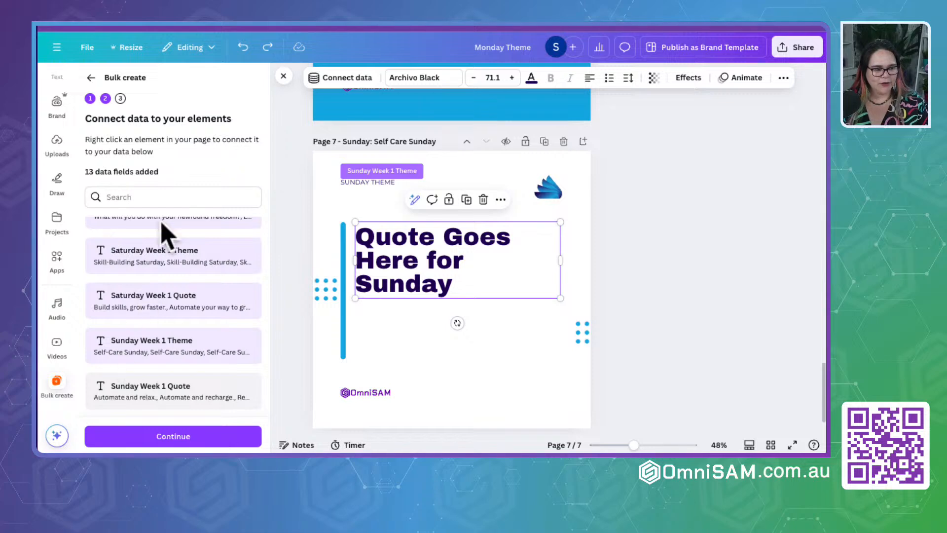
left_click(353, 79)
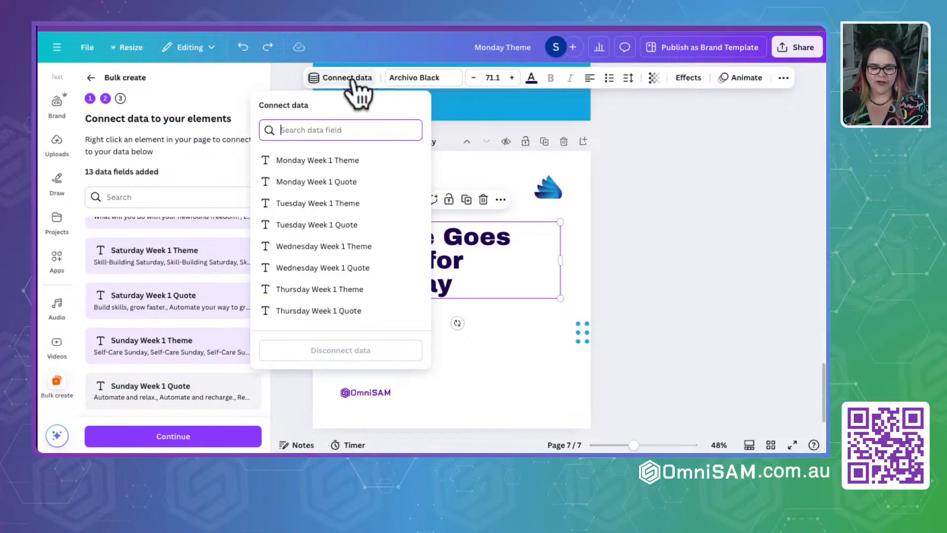
scroll(330, 305, "down", 3)
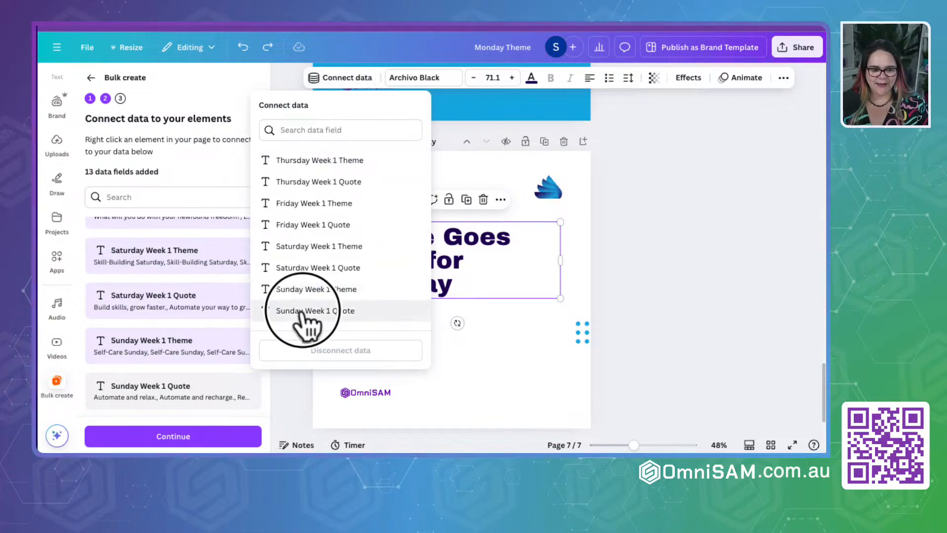
left_click(302, 312)
left_click(666, 294)
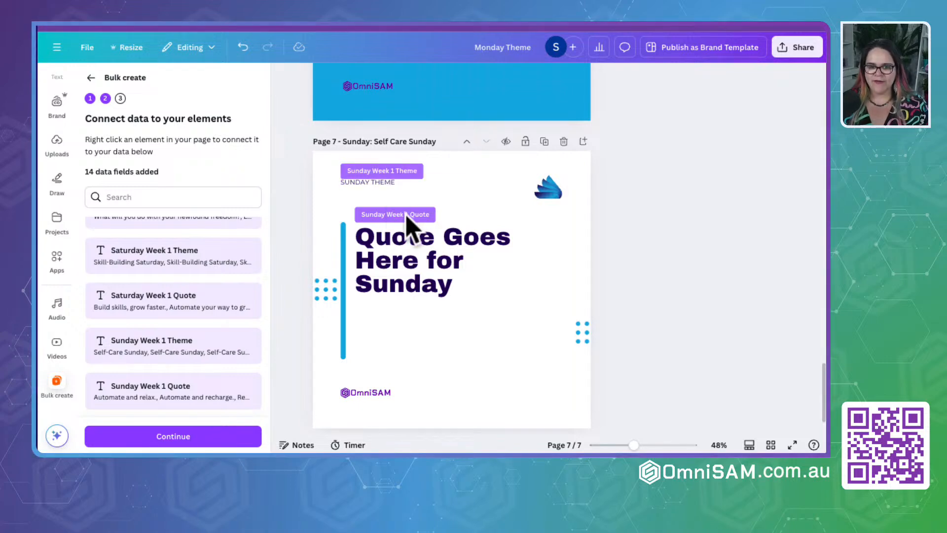
- Check the data connections on the Friday to Sunday pages and generate the four bulk designs from all data rows
scroll(408, 217, "up", 5)
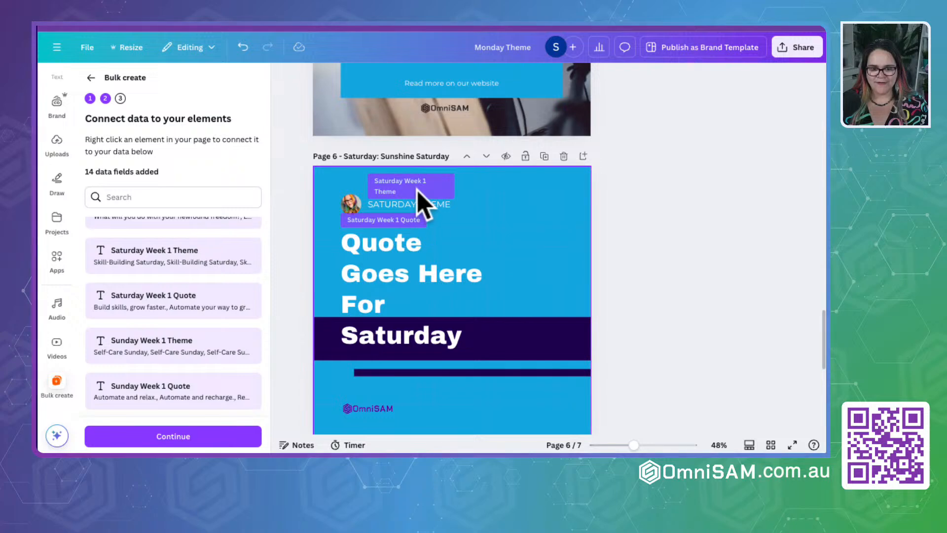
scroll(421, 202, "up", 4)
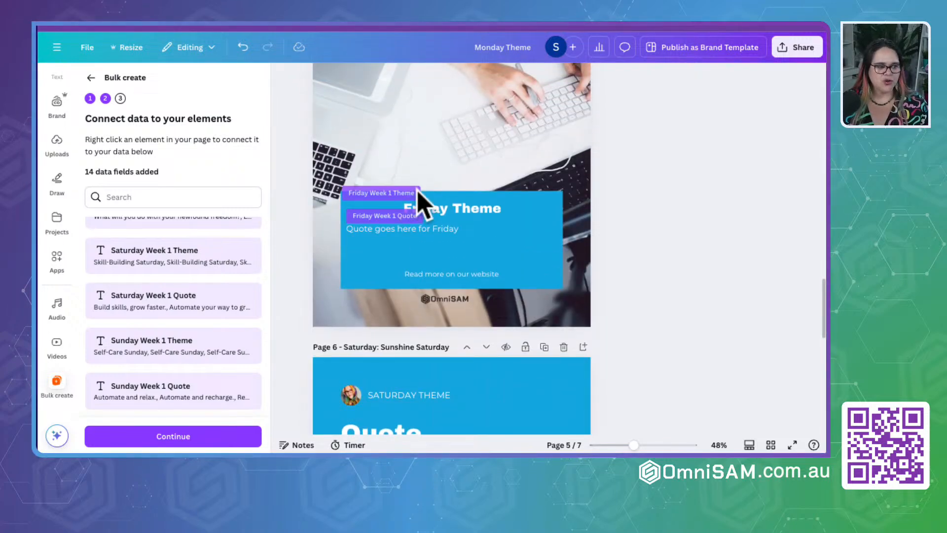
scroll(419, 195, "down", 7)
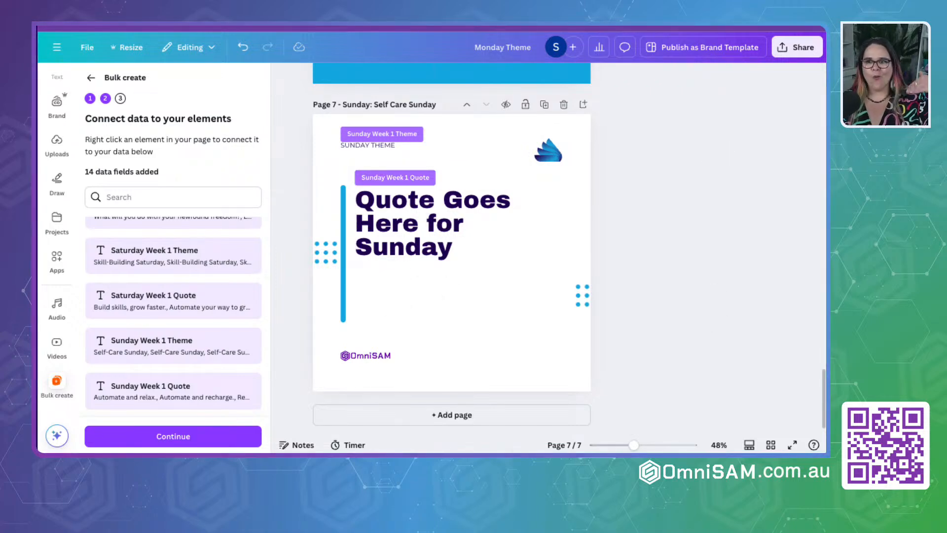
left_click(158, 441)
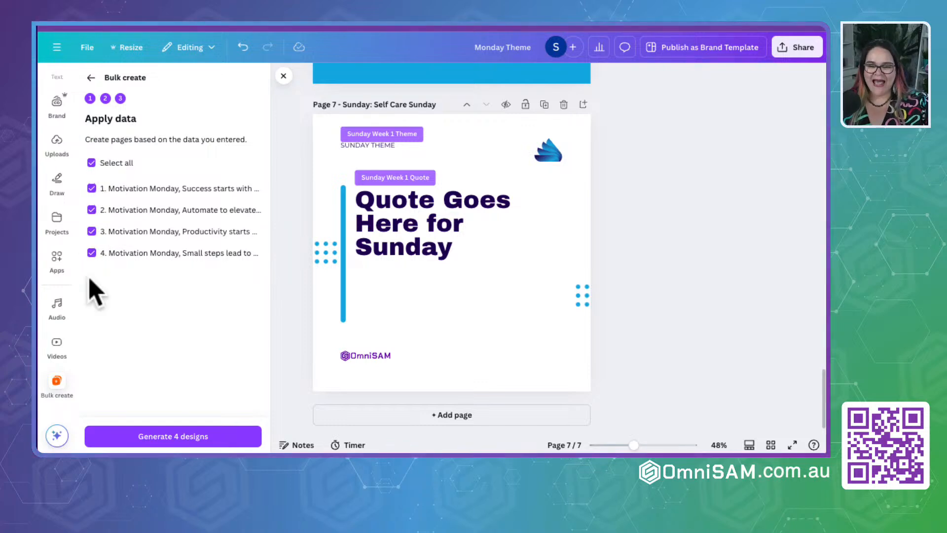
left_click(170, 437)
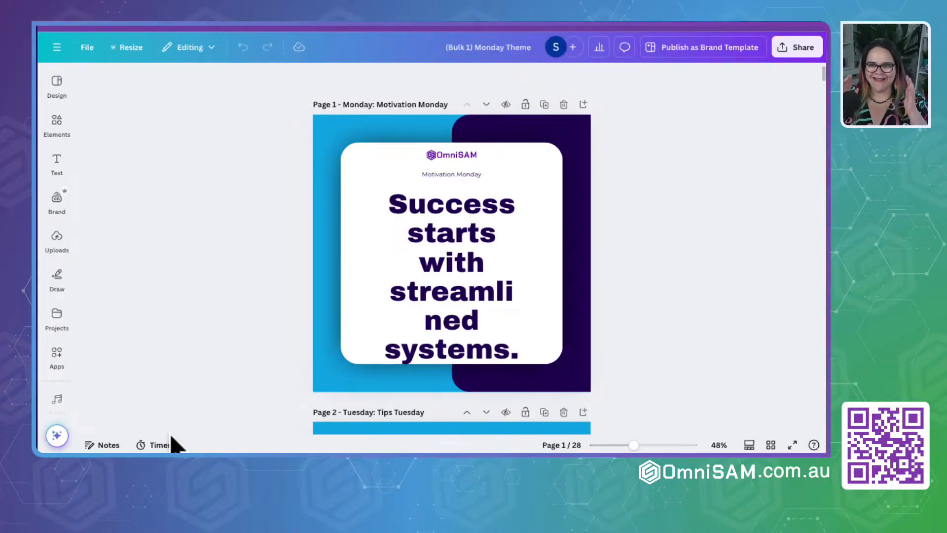
- Resize the Monday quote's text box on page 1 and widen the Tuesday quote's on page 2 so "Struggling with" fits on one line
left_click(444, 286)
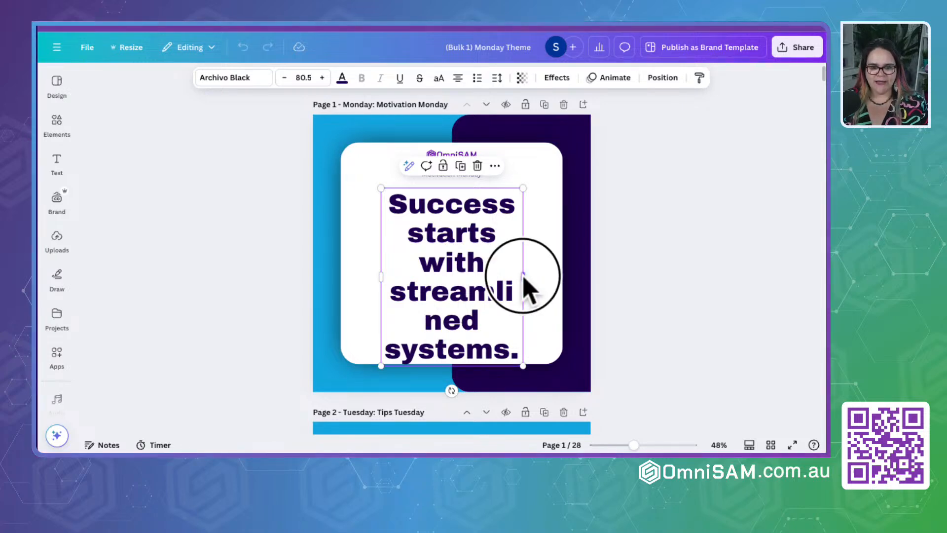
left_click_drag(524, 277, 486, 282)
scroll(490, 285, "down", 6)
left_click(440, 267)
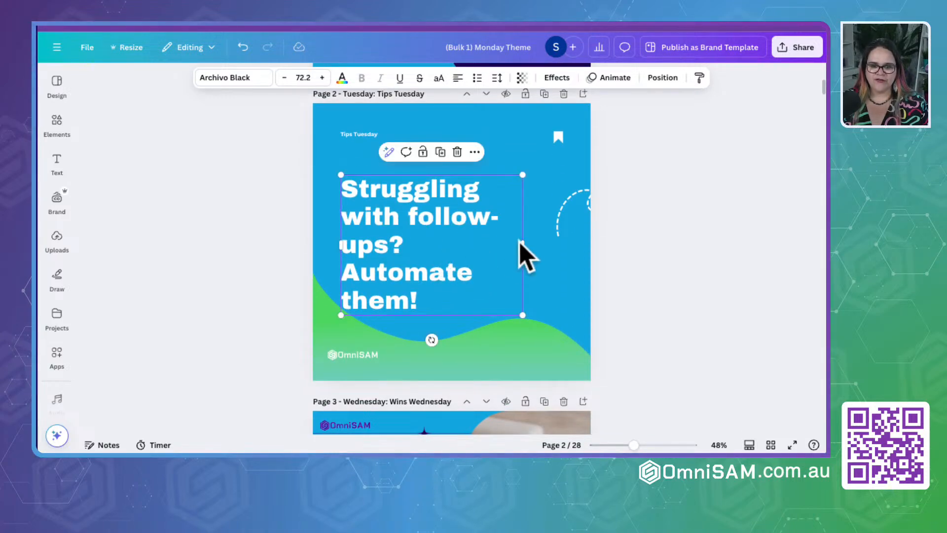
left_click_drag(524, 242, 554, 253)
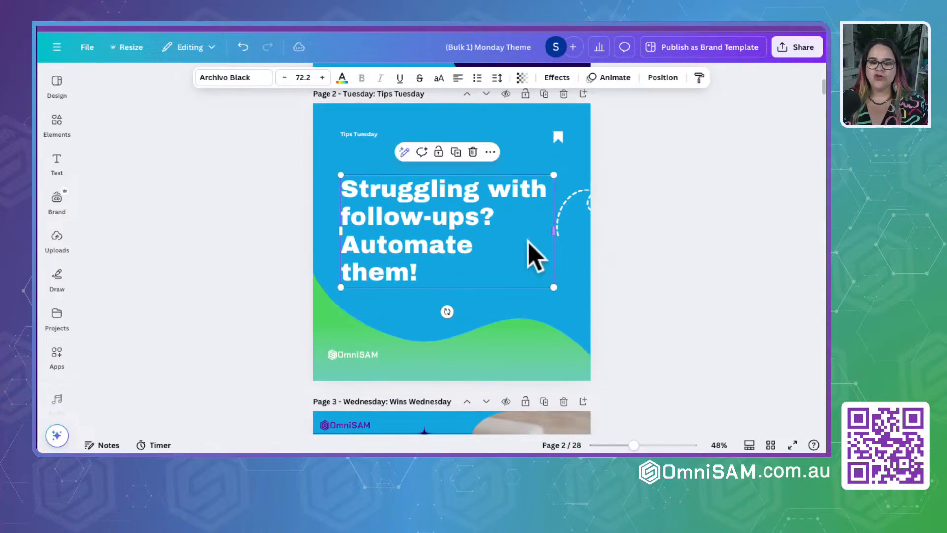
- Check how the Wednesday quote on page 3 and the Thursday quote on page 4 fit their text boxes
scroll(437, 271, "down", 3)
scroll(432, 259, "down", 4)
left_click(394, 220)
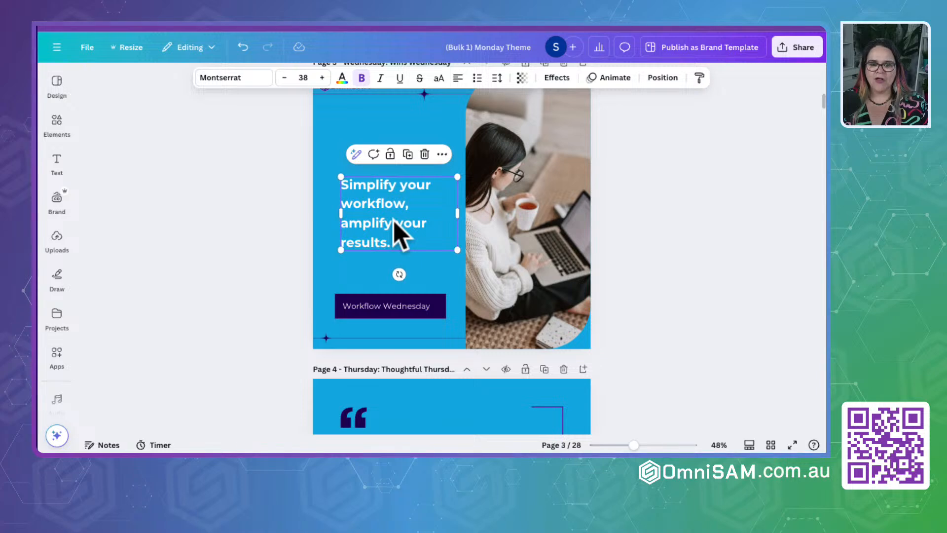
scroll(394, 221, "down", 5)
left_click(392, 183)
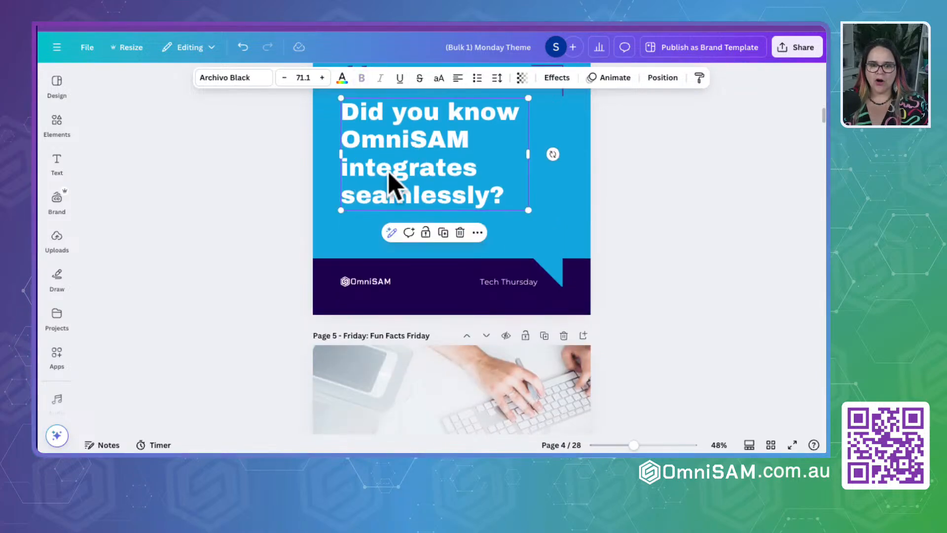
- Enlarge the Friday quote on page 5 to font size 40 on two lines and center it in the blue box
scroll(392, 183, "down", 5)
left_click(424, 216)
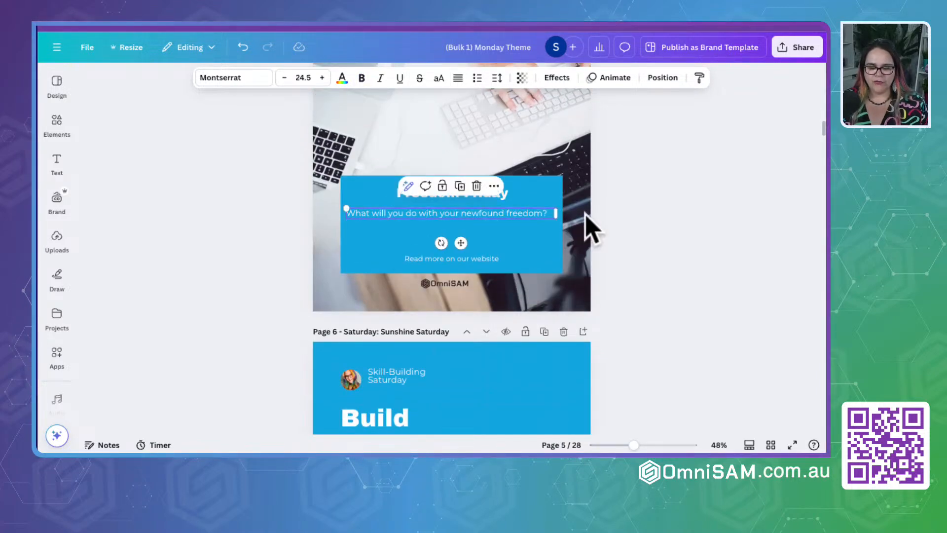
left_click_drag(559, 214, 433, 216)
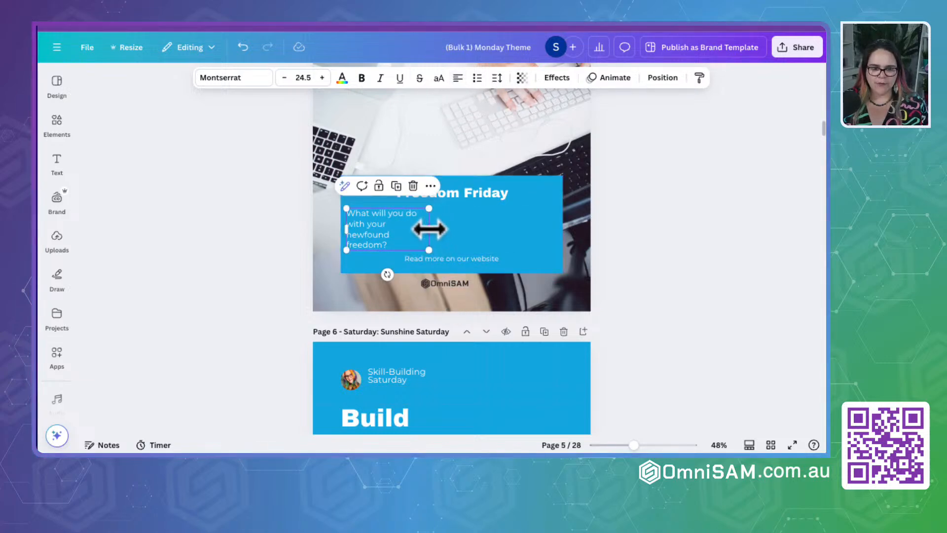
left_click_drag(430, 228, 540, 241)
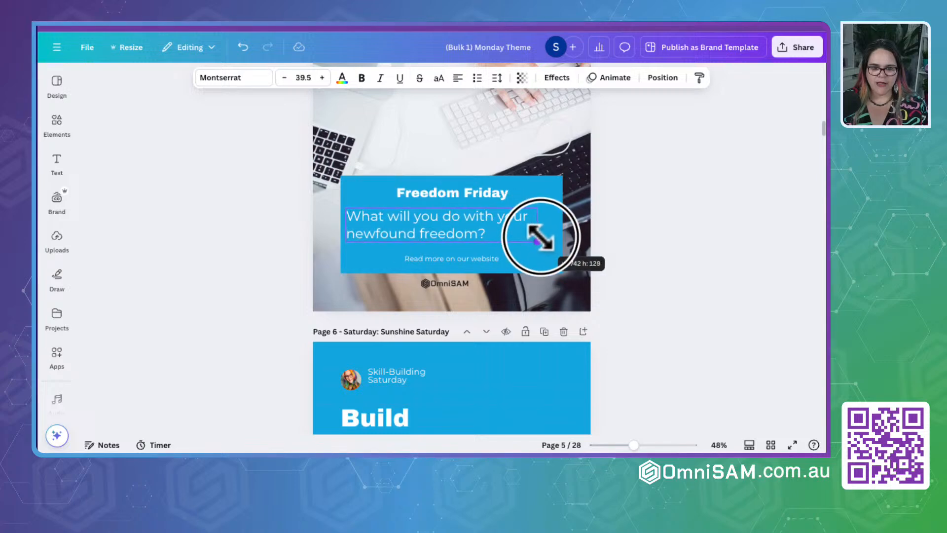
left_click(460, 236)
- Widen the Saturday quote's text box on page 6 and break the text into the lines "Build", "skills," and "grow faster."
scroll(449, 240, "down", 5)
left_click(396, 222)
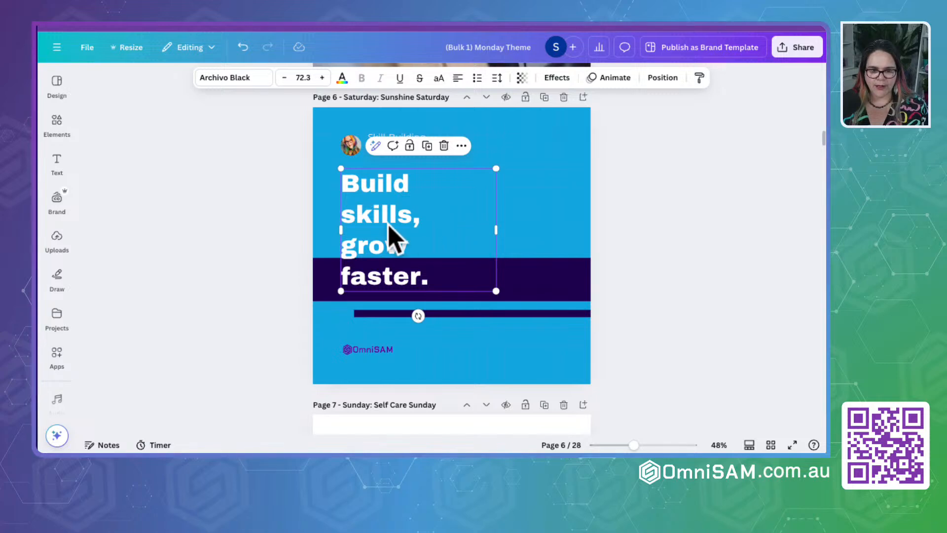
left_click(389, 225)
left_click(417, 249)
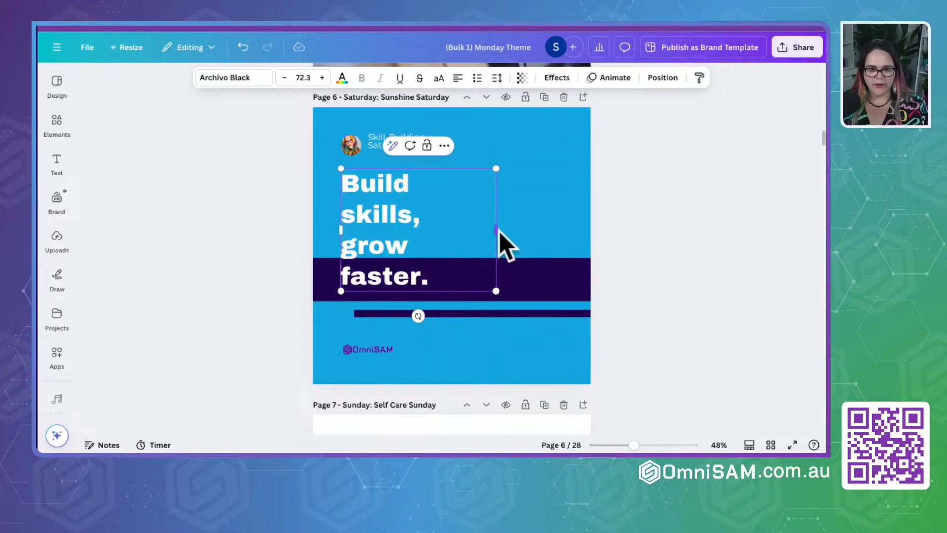
left_click_drag(497, 230, 541, 228)
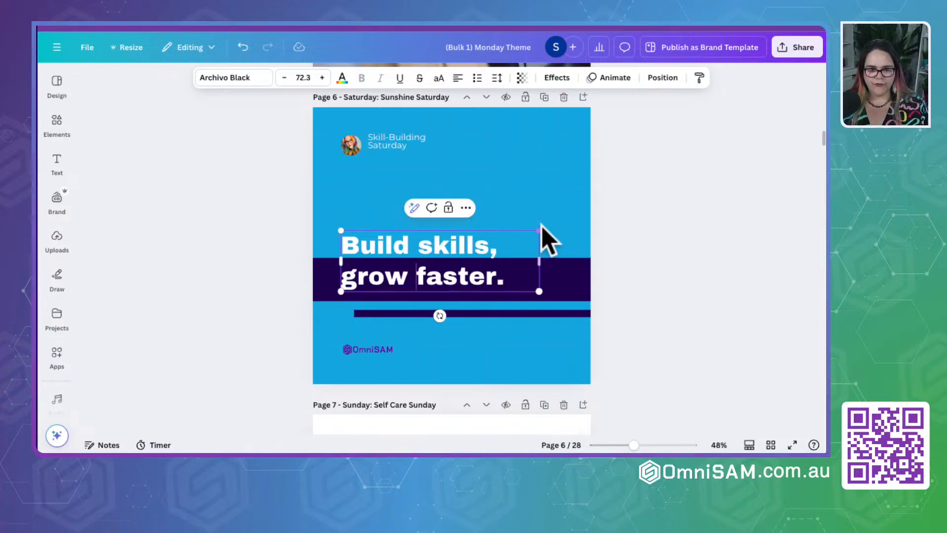
left_click(417, 245)
key("Return")
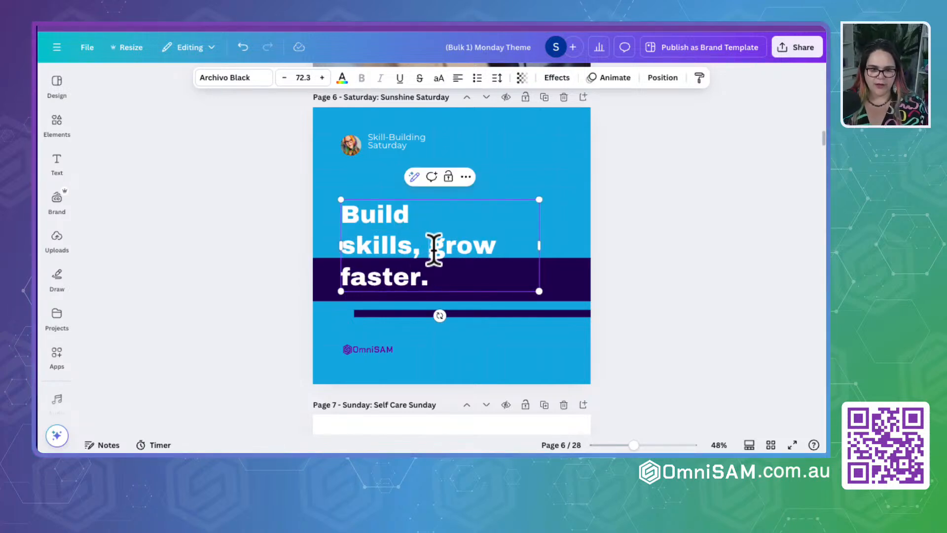
left_click(434, 248)
key("Return")
- Enlarge the Sunday quote on page 7 to font size 101 and move it slightly lower beside the blue bar
scroll(434, 249, "down", 6)
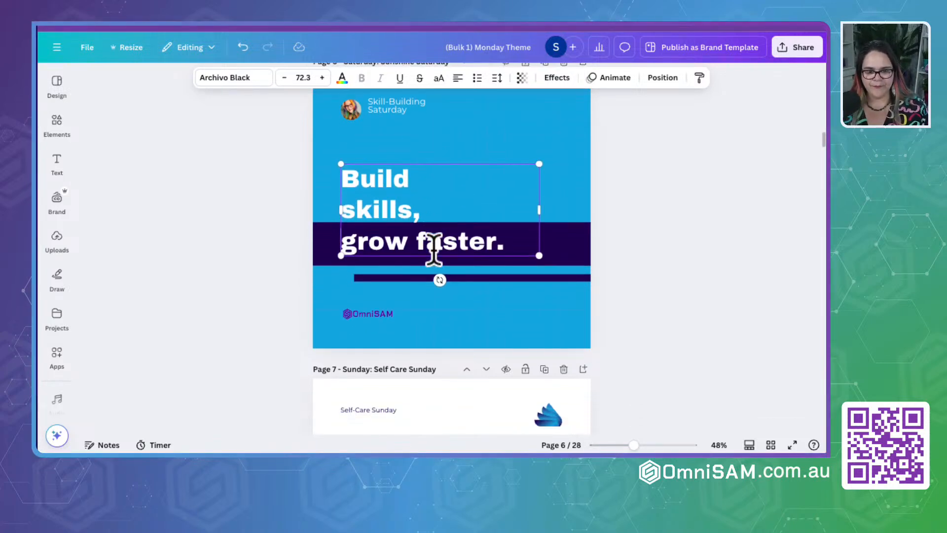
left_click(422, 229)
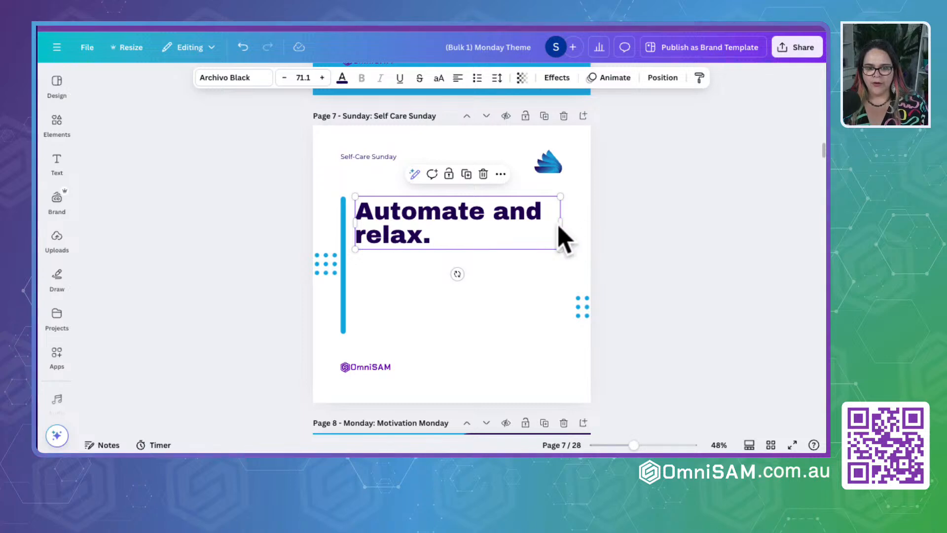
left_click_drag(560, 224, 542, 290)
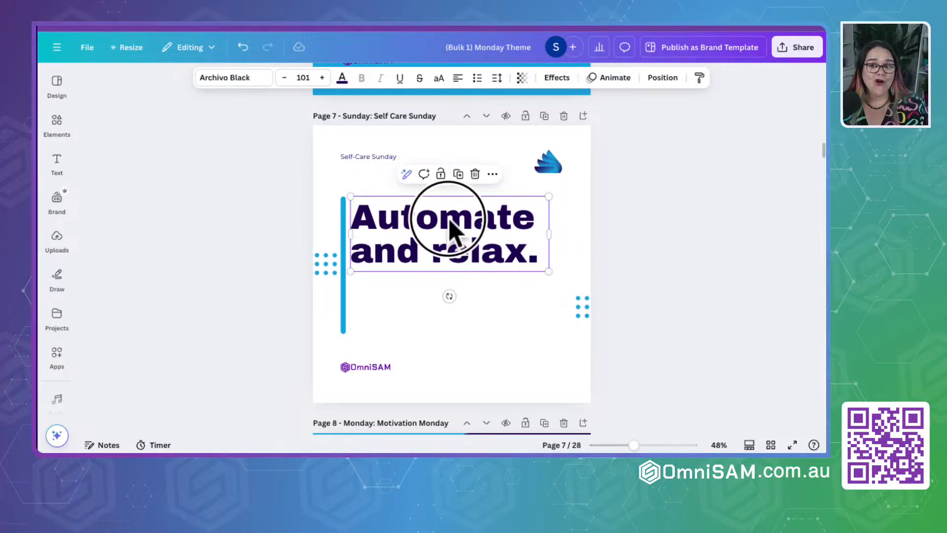
left_click_drag(449, 232, 450, 249)
- Widen the Monday quote's text box on page 8 so the text fits on three lines, and move it onto the white card
scroll(451, 250, "down", 6)
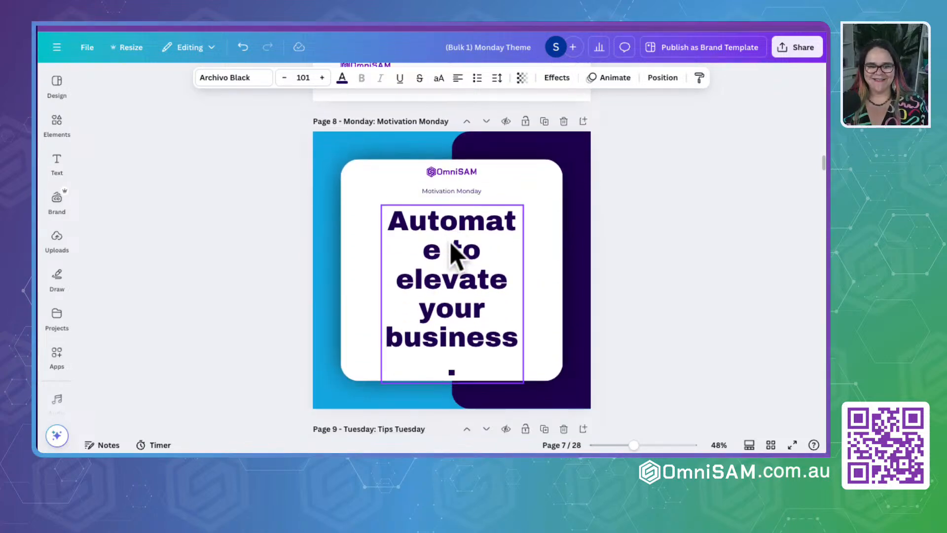
left_click(450, 249)
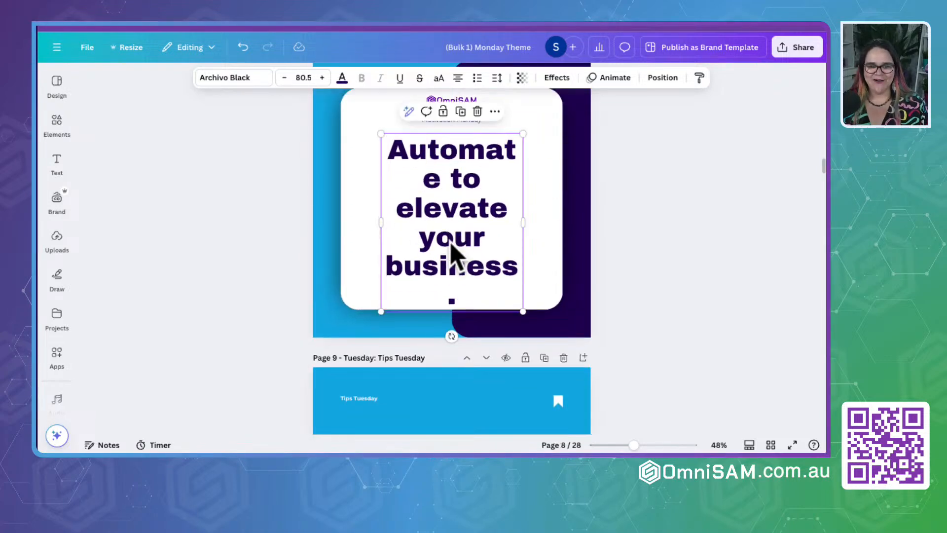
double_click(382, 220)
left_click_drag(377, 220, 303, 220)
left_click(412, 178)
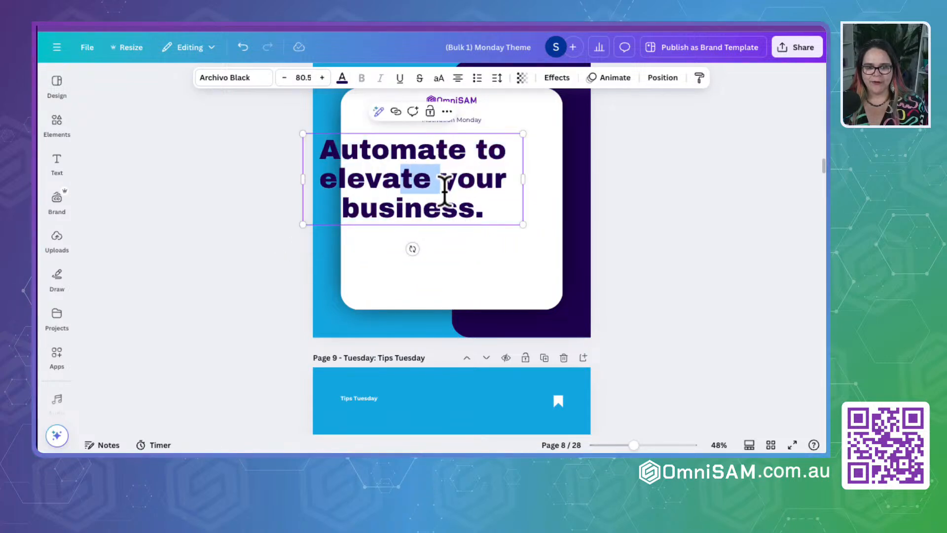
left_click(681, 237)
left_click_drag(423, 208, 456, 223)
scroll(455, 232, "down", 5)
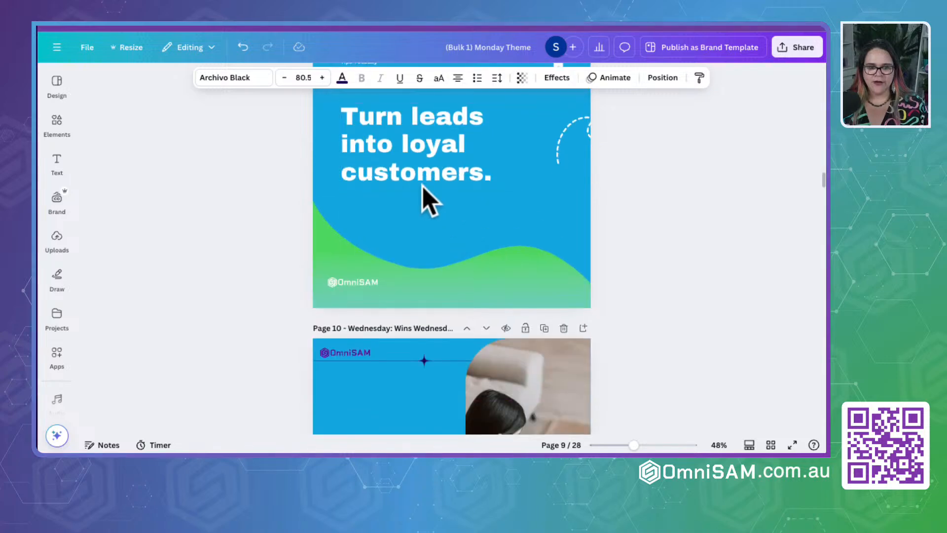
- Narrow the Wednesday quote's text box on page 10 so "Simplify, systemize, scale." breaks onto three lines
left_click(424, 195)
scroll(427, 198, "down", 4)
scroll(428, 198, "down", 1)
left_click(372, 199)
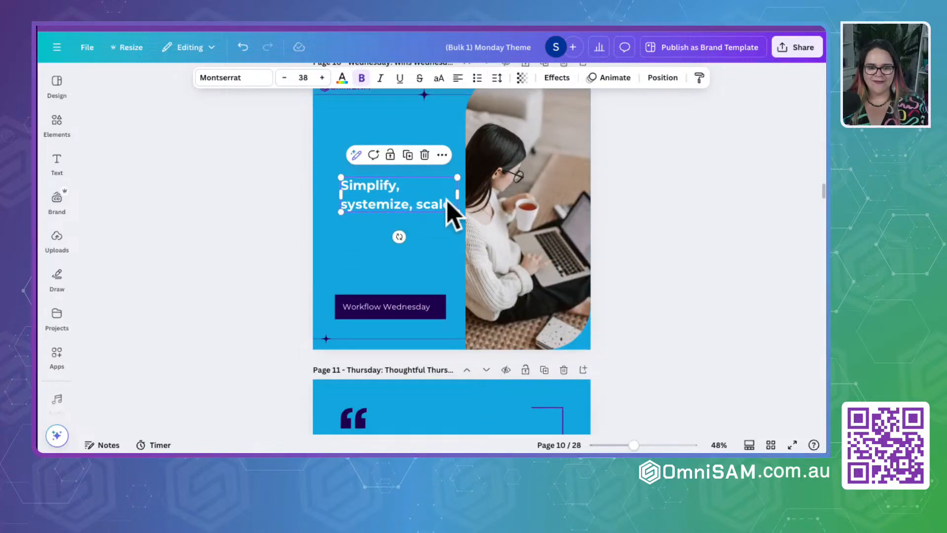
left_click_drag(457, 194, 440, 202)
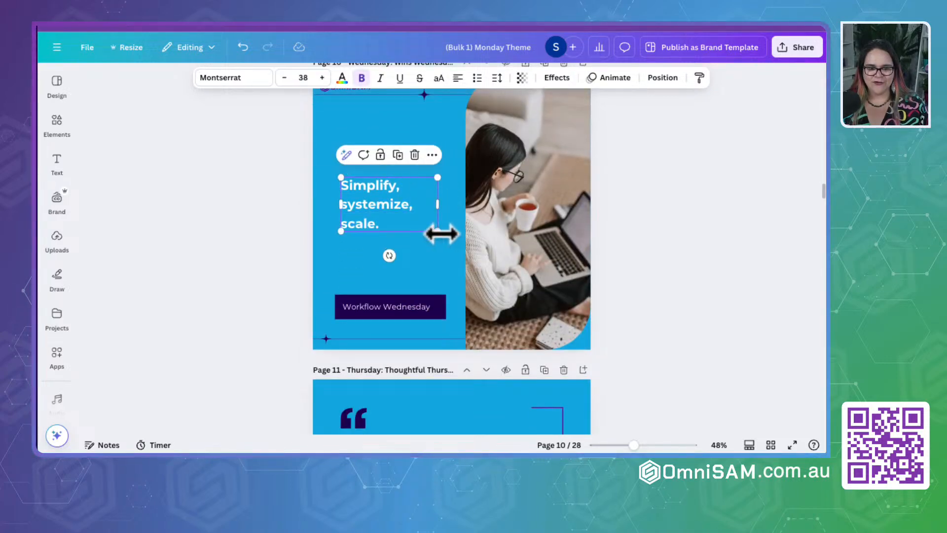
left_click_drag(440, 234, 394, 200)
- Enlarge the Friday quote "Let go of busywork." on page 12 to font size 55.1, keeping it on one line
scroll(395, 203, "down", 5)
left_click(394, 202)
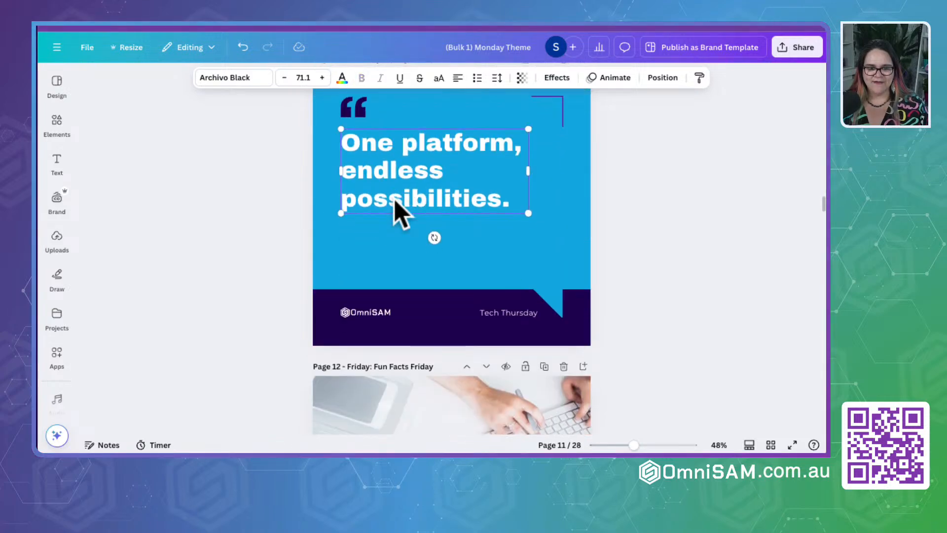
scroll(397, 204, "down", 8)
left_click(498, 126)
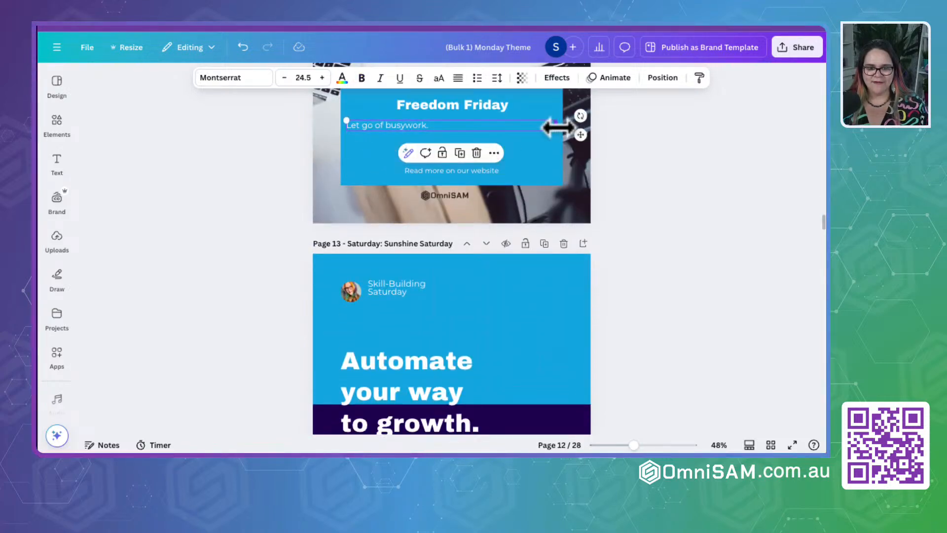
left_click_drag(558, 127, 543, 183)
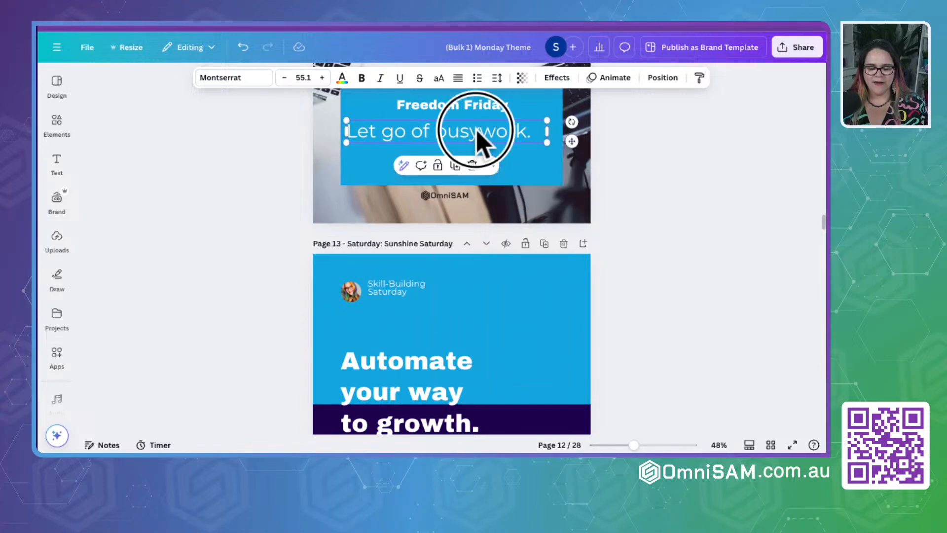
- Break the Sunday quote on page 14 onto three lines, enlarge it to font size 97.5 and move it slightly lower
scroll(481, 232, "down", 5)
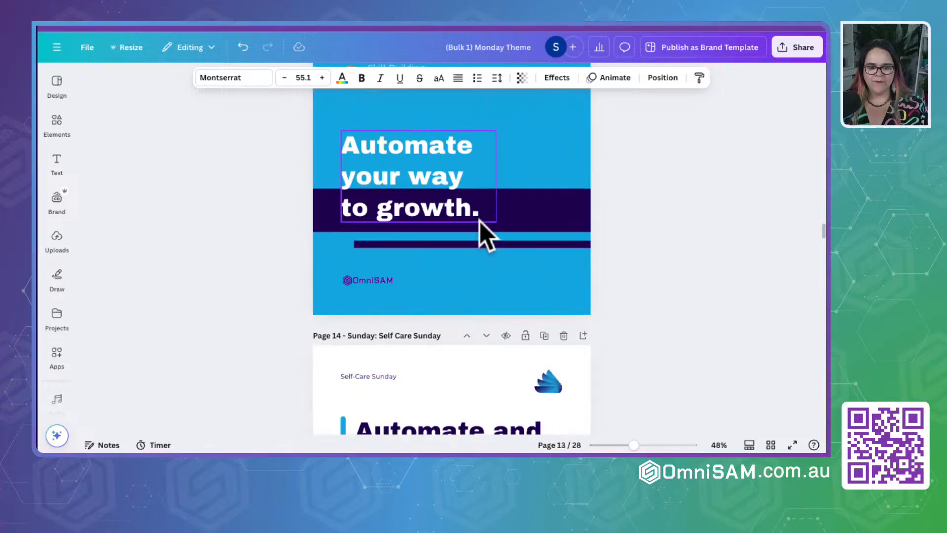
scroll(483, 232, "down", 5)
scroll(481, 281, "up", 3)
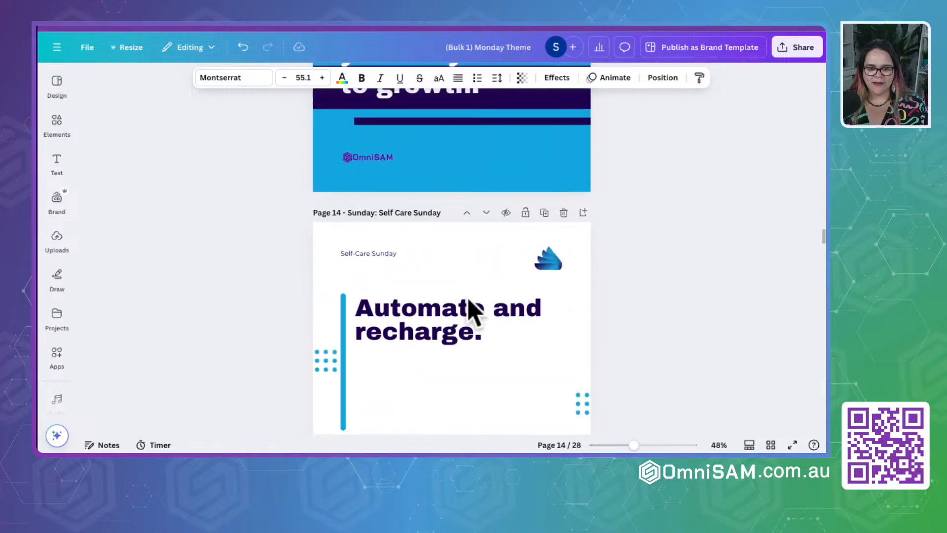
left_click(472, 309)
left_click_drag(561, 322, 532, 322)
left_click_drag(527, 370, 581, 409)
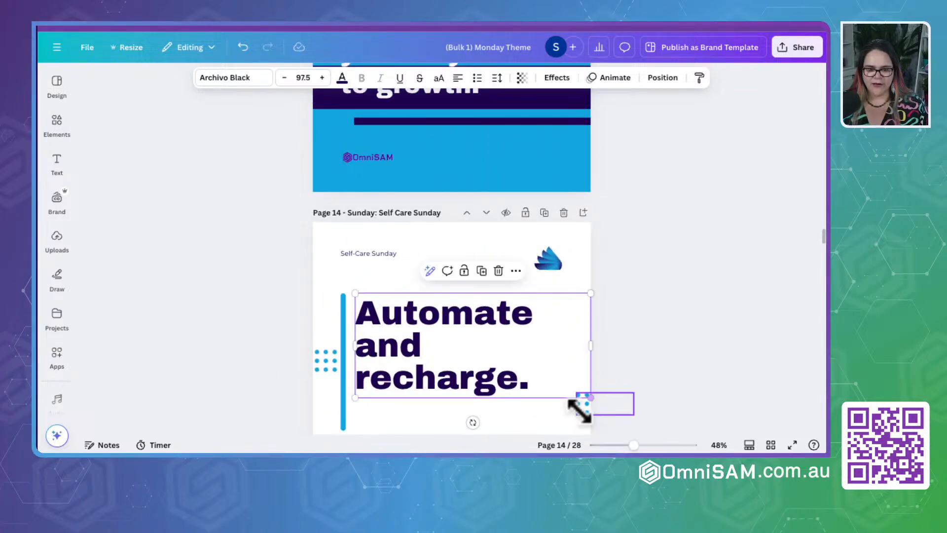
left_click_drag(442, 344, 439, 357)
- Widen the Monday quote's text box on page 15 on both sides so it fits on three lines, and move it slightly lower on the card
scroll(444, 357, "down", 6)
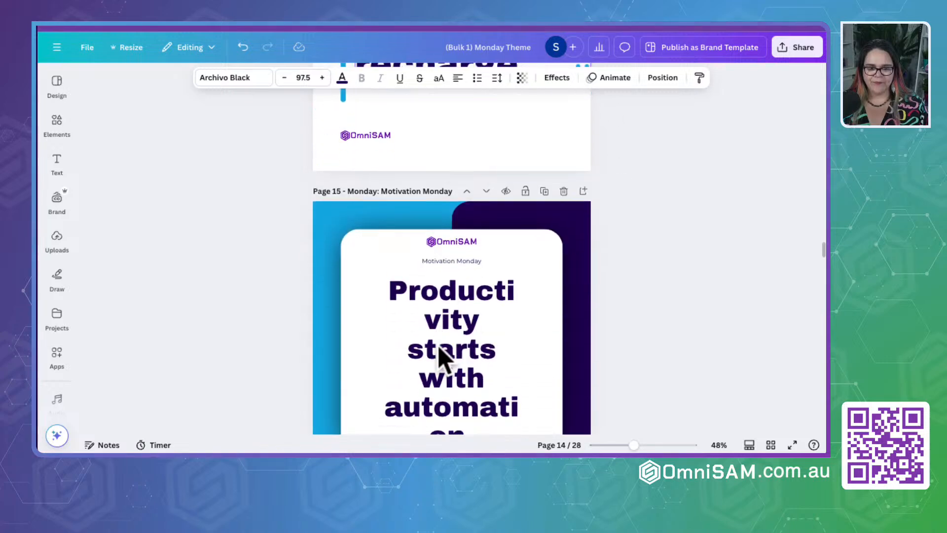
left_click(443, 354)
left_click_drag(523, 340, 558, 346)
double_click(382, 332)
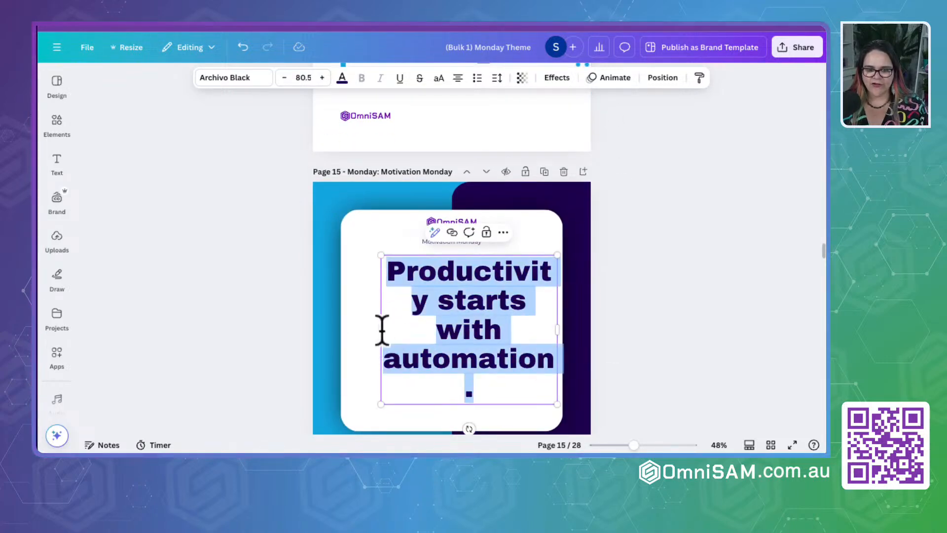
left_click_drag(377, 327, 340, 329)
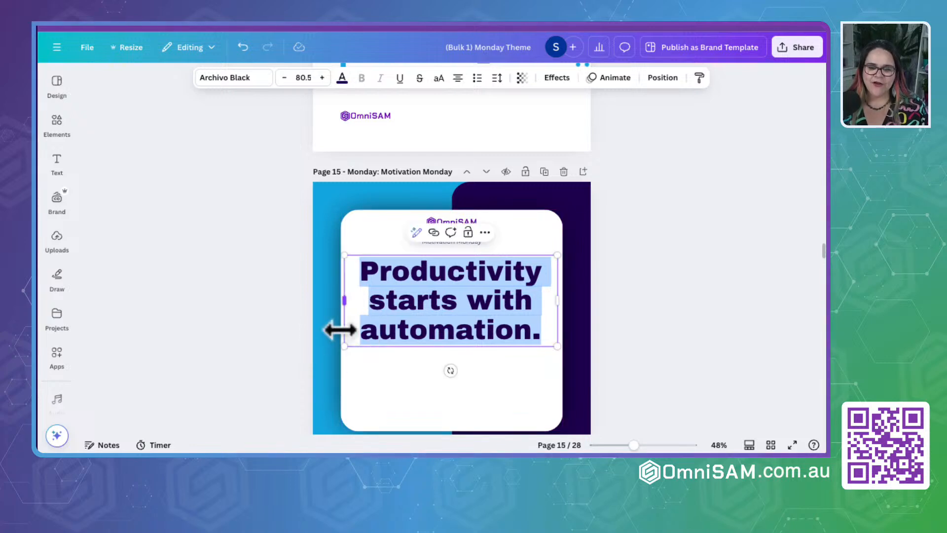
left_click(447, 320)
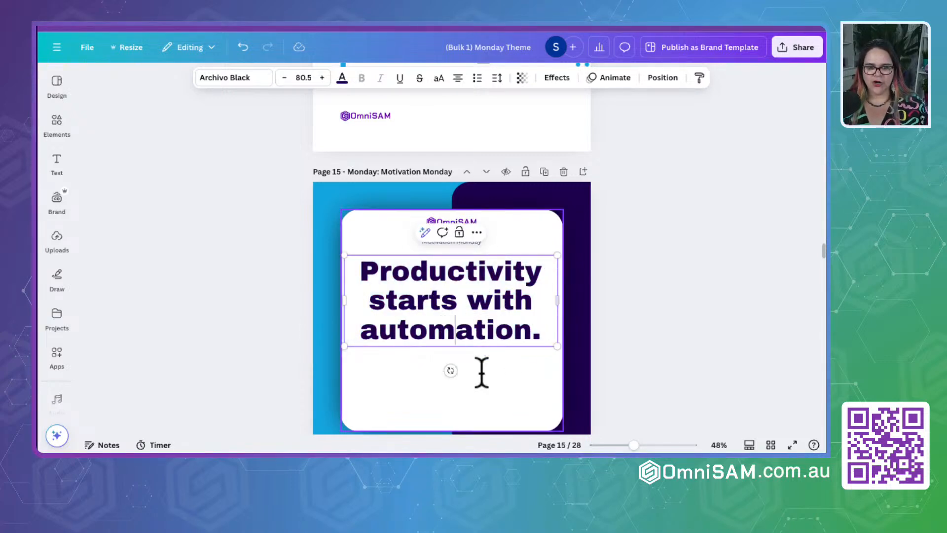
left_click(694, 322)
left_click_drag(423, 307, 424, 326)
- Put "follow-ups." on its own line in the Tuesday quote on page 16, fit the text box and enlarge the quote to about font size 95.5
scroll(424, 325, "down", 8)
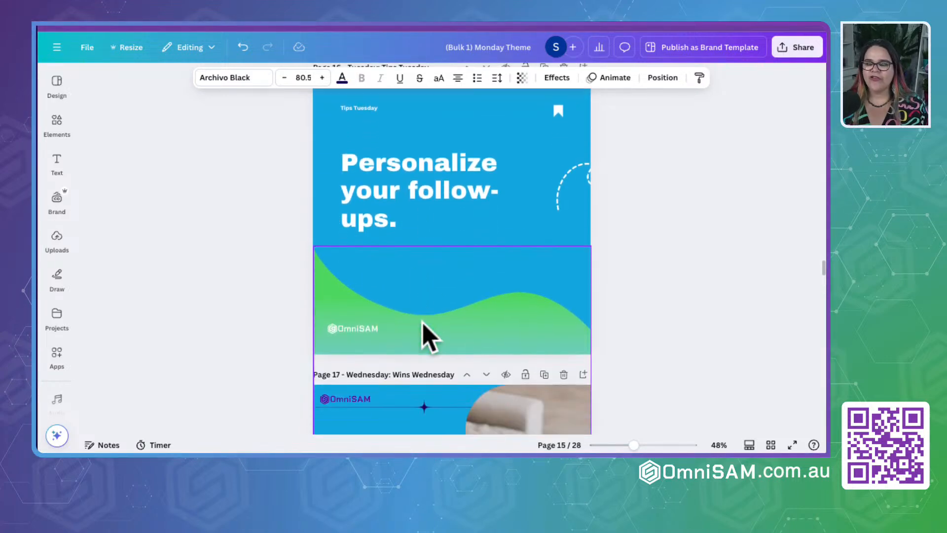
left_click(440, 198)
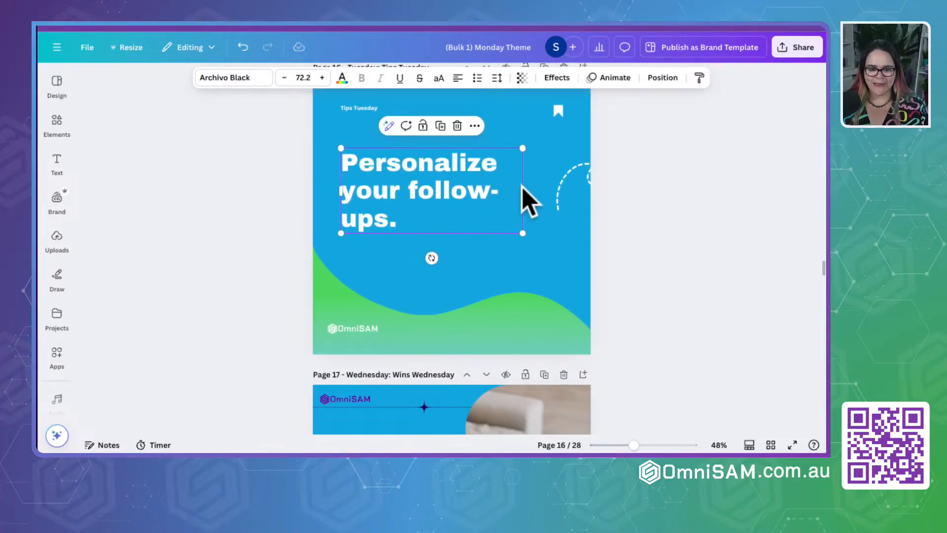
left_click_drag(522, 190, 558, 192)
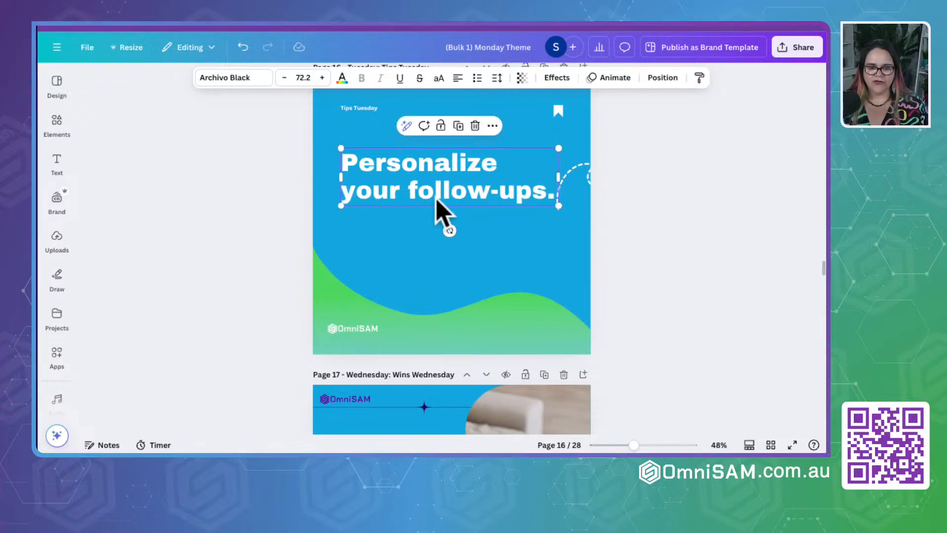
double_click(407, 195)
left_click(409, 192)
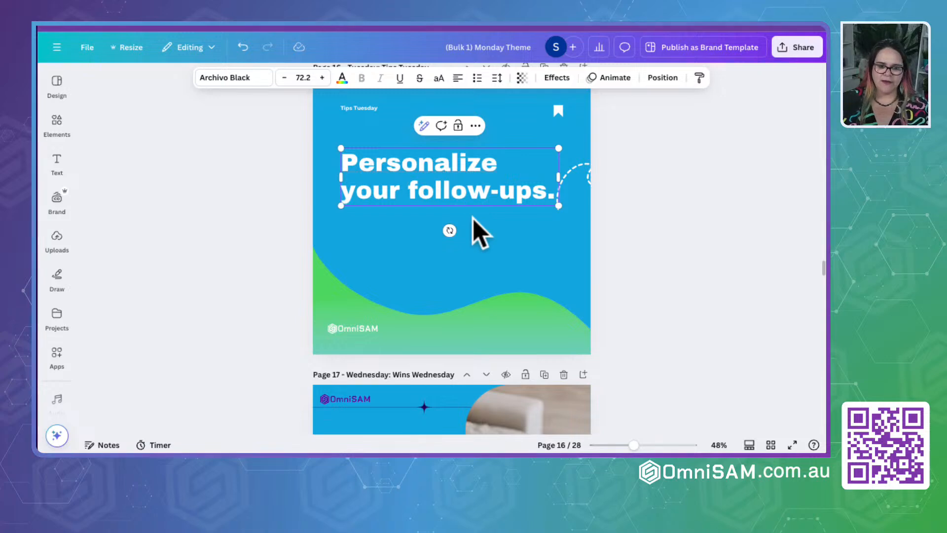
key("Return")
left_click_drag(560, 193, 499, 191)
left_click_drag(500, 235, 539, 282)
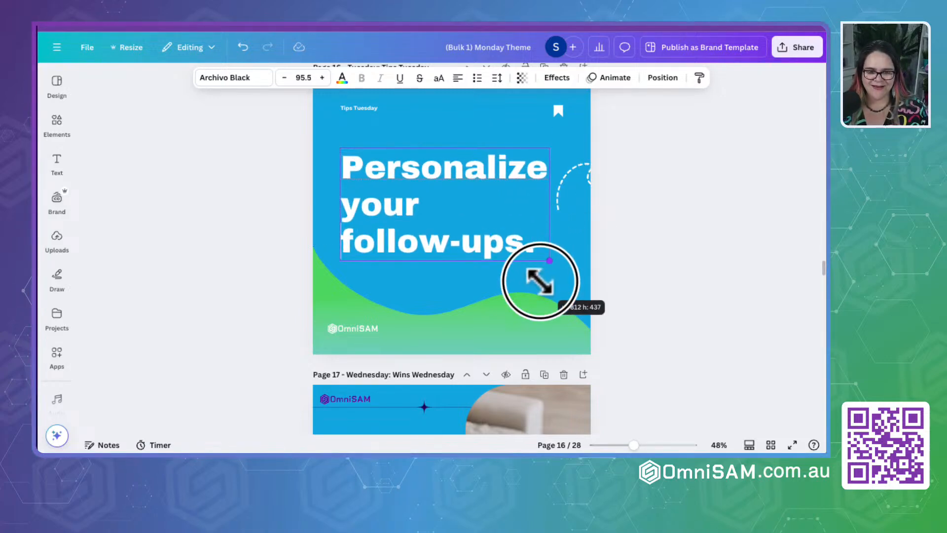
left_click(645, 267)
- Narrow the Thursday quote's text box on page 18 to break the text onto three lines, and enlarge it to font size 96.9
scroll(360, 296, "down", 5)
scroll(354, 291, "down", 2)
left_click(360, 218)
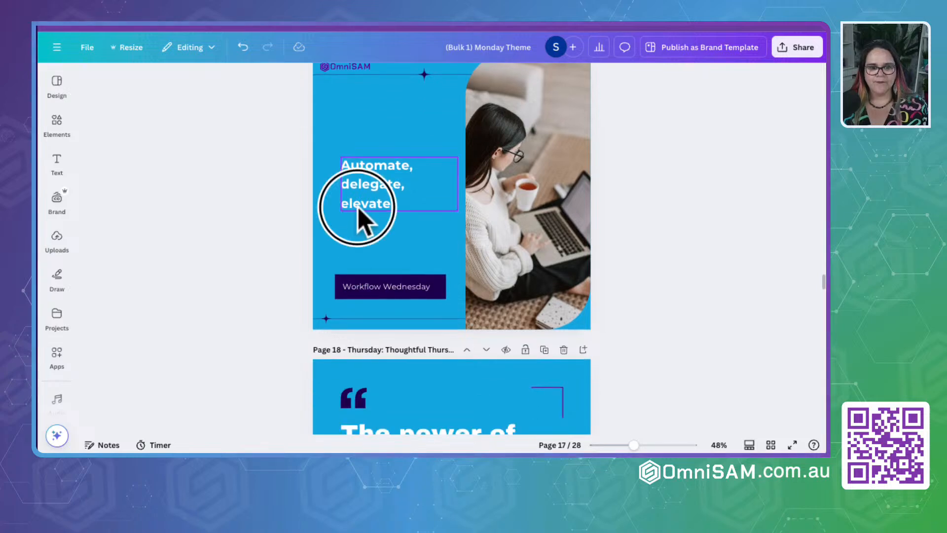
scroll(340, 302, "down", 6)
scroll(340, 302, "up", 4)
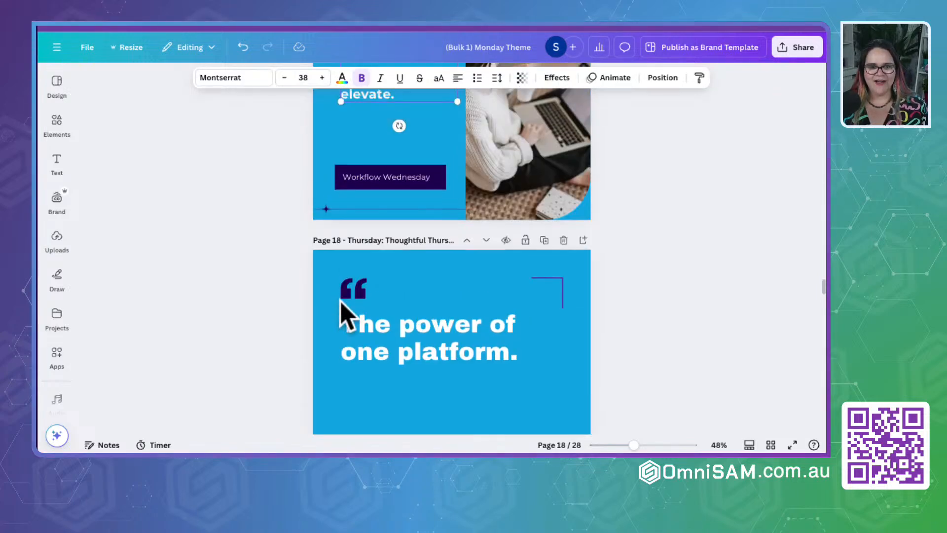
left_click(423, 325)
double_click(529, 345)
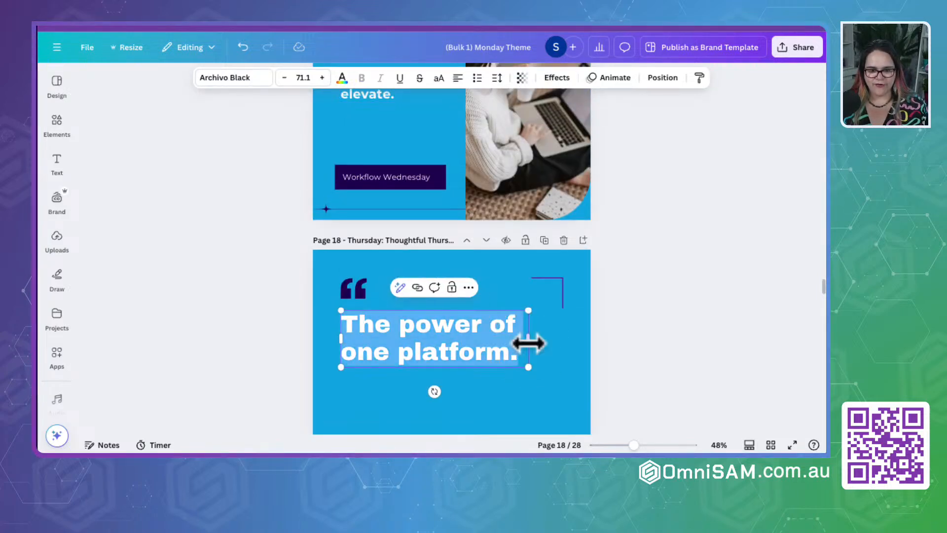
left_click_drag(529, 341, 515, 346)
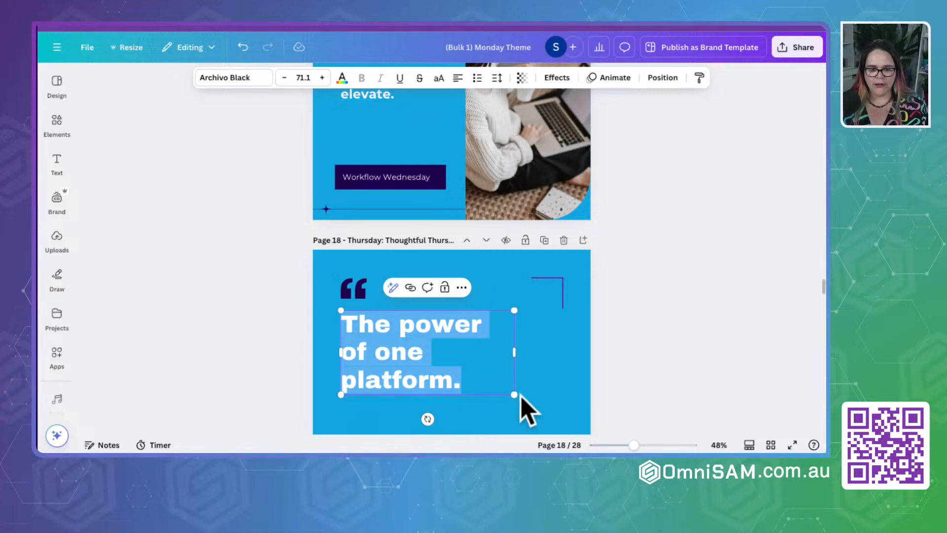
left_click_drag(514, 394, 577, 424)
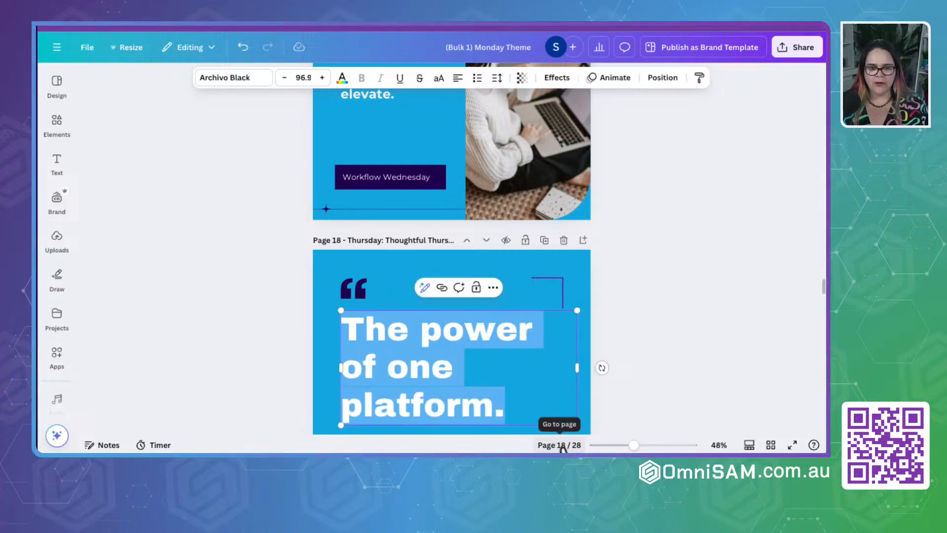
- Enlarge the Friday quote "Simplify to find freedom." on page 19 to font size 48.2
scroll(513, 336, "down", 10)
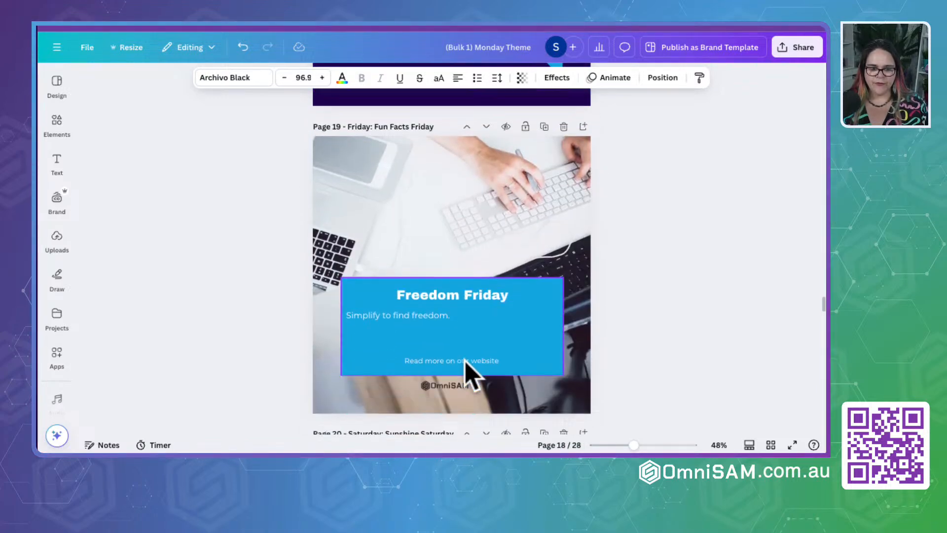
left_click(488, 278)
left_click_drag(558, 279, 554, 360)
- Move the Sunday quote "Recharge with automation." on page 21 lower beside the blue bar
scroll(436, 299, "down", 10)
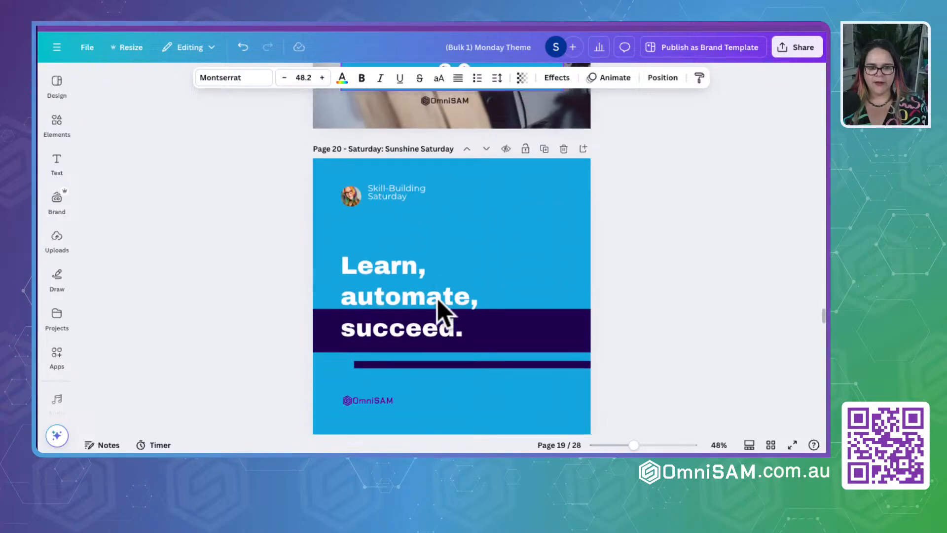
scroll(420, 277, "down", 2)
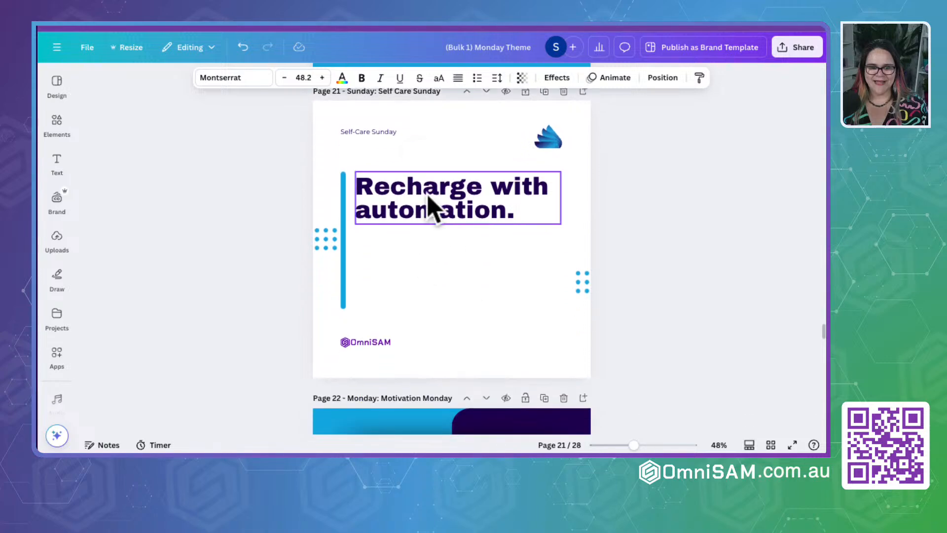
left_click(427, 205)
left_click_drag(444, 205, 447, 254)
- Enlarge the Wednesday quote on page 24 to font size 59.1 on four lines and move it up, clear of the "Workflow Wednesday" label
scroll(447, 254, "down", 5)
left_click(447, 244)
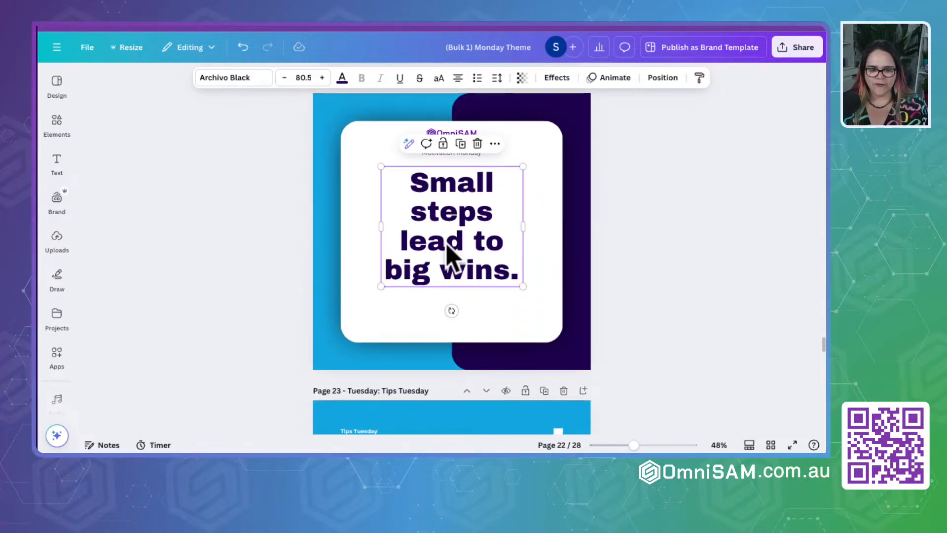
scroll(447, 244, "down", 5)
scroll(446, 243, "down", 10)
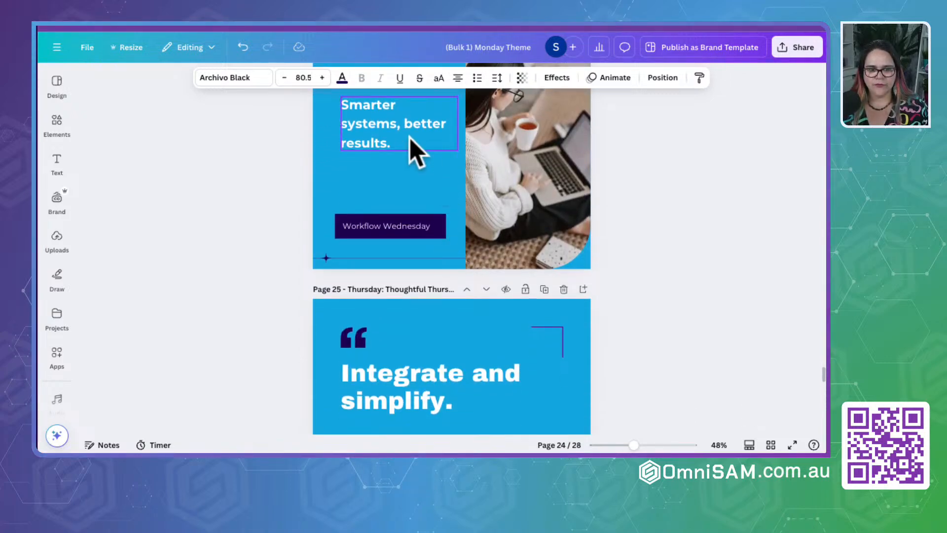
left_click(444, 132)
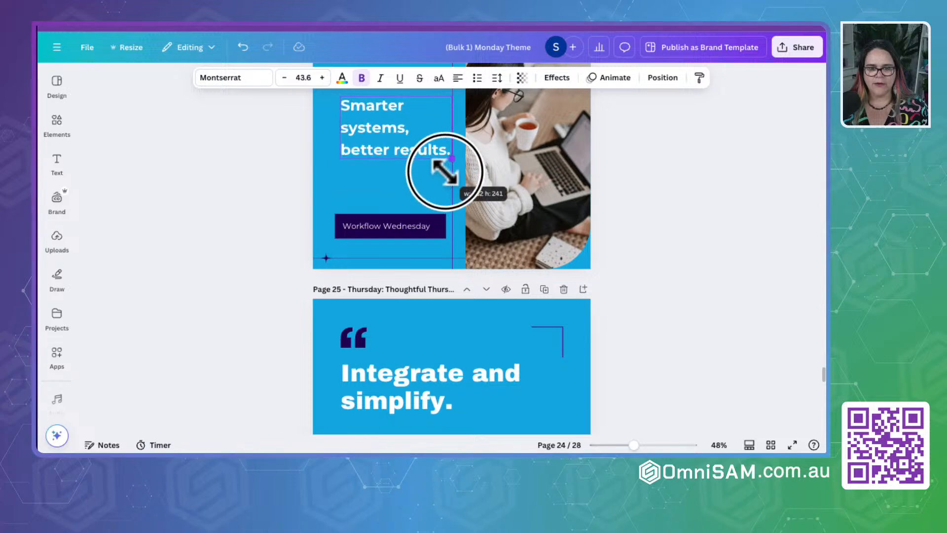
left_click_drag(445, 172, 456, 177)
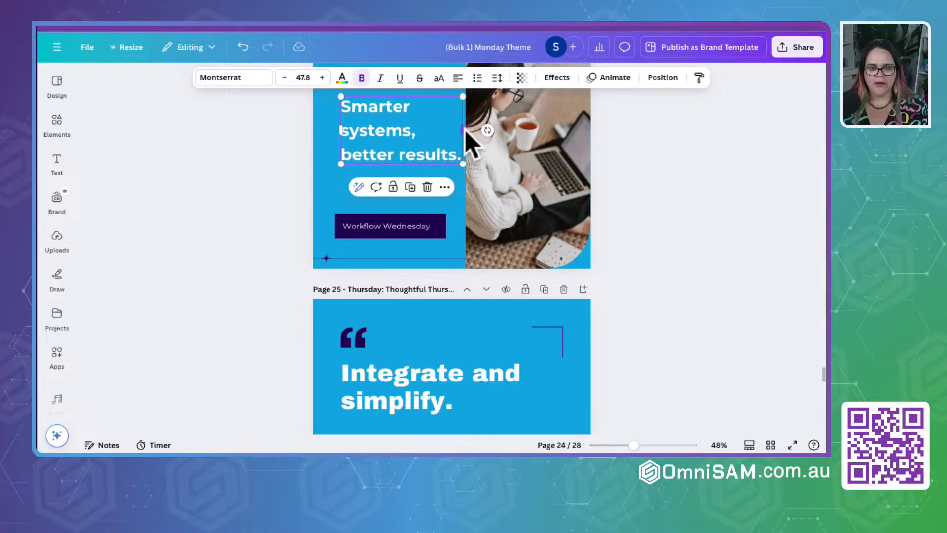
left_click_drag(433, 186, 444, 212)
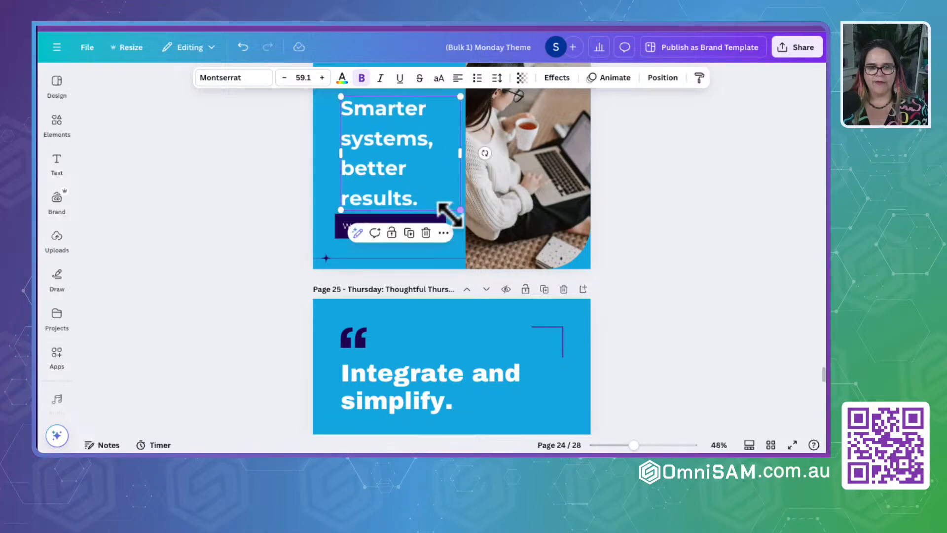
left_click_drag(381, 148, 377, 131)
scroll(382, 143, "up", 2)
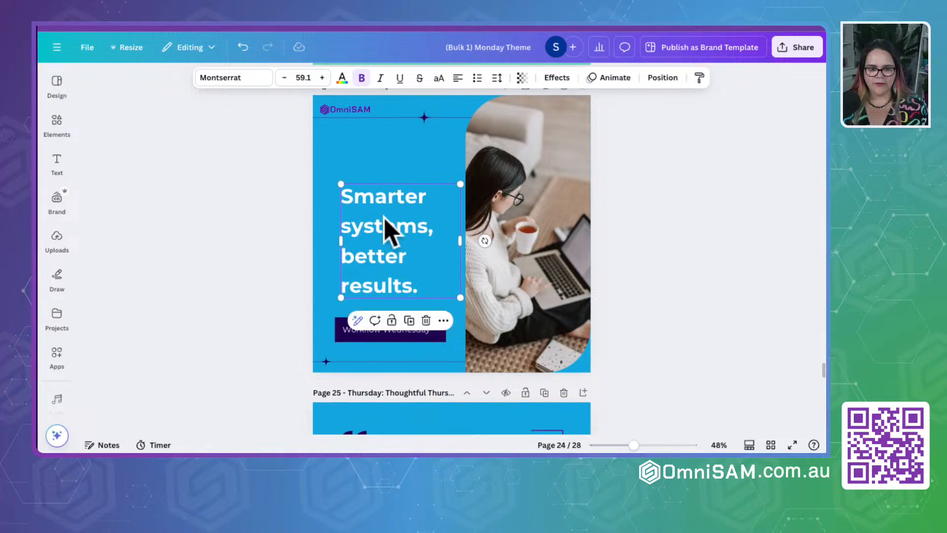
mouse_move(387, 228)
left_mouse_down()
mouse_move(386, 220)
mouse_move(383, 228)
left_mouse_up()
- Move the Thursday quote "Integrate and simplify." on page 25 lower, toward the middle of the blue area
scroll(383, 229, "down", 10)
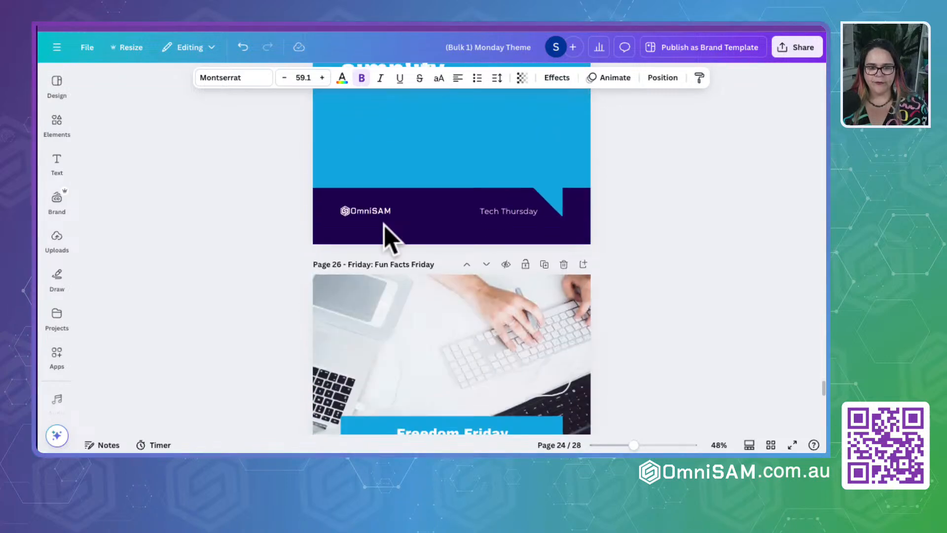
scroll(385, 226, "up", 12)
scroll(385, 226, "down", 8)
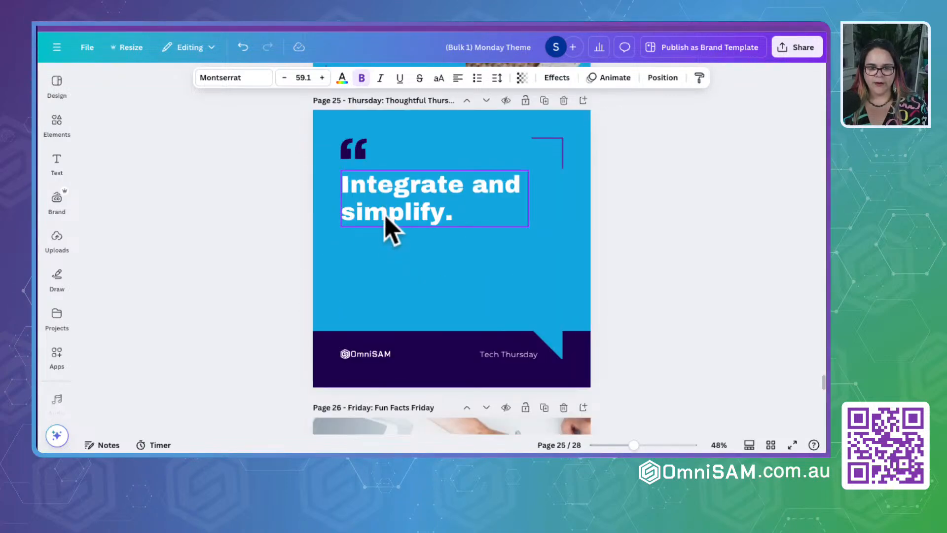
left_click(385, 230)
left_click(394, 228)
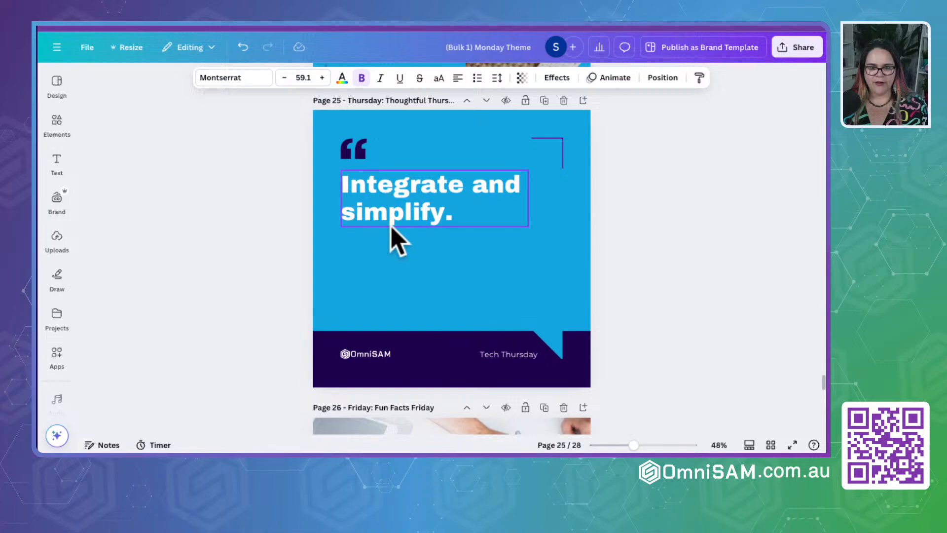
left_click(393, 217)
mouse_move(394, 212)
left_mouse_down()
mouse_move(405, 236)
mouse_move(404, 218)
left_mouse_up()
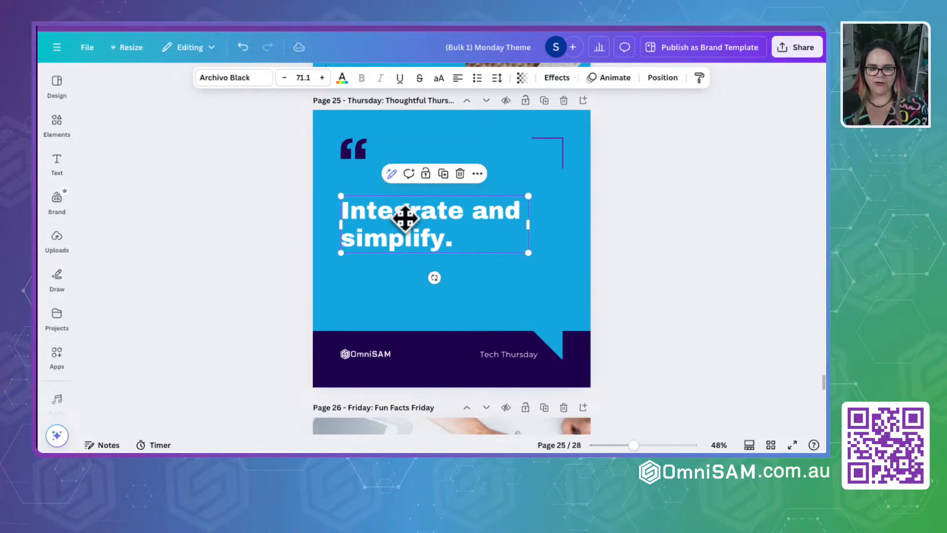
- Enlarge the Friday quote "Automation gives you back your time." on page 26 to font size 31.6
scroll(403, 217, "down", 6)
scroll(410, 229, "down", 2)
left_click(423, 226)
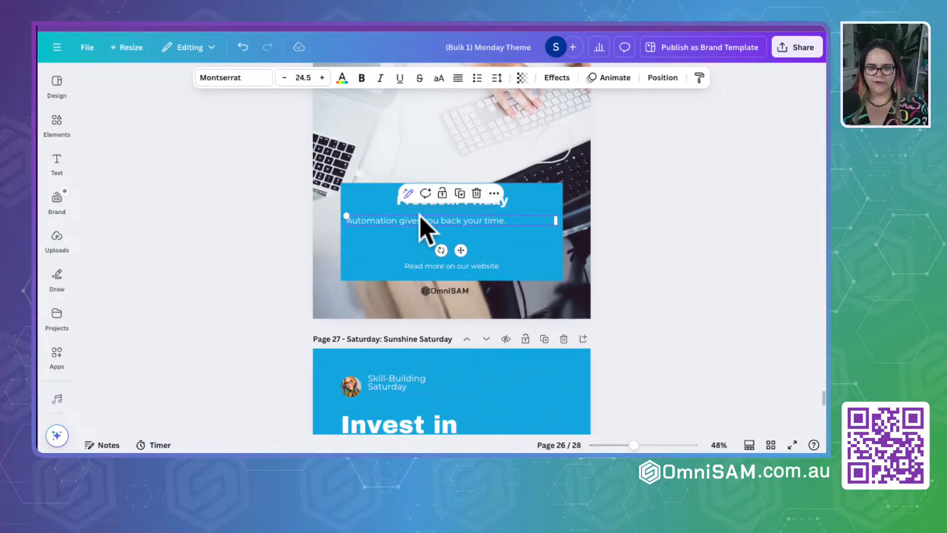
left_click_drag(554, 217, 560, 271)
- Move the Sunday quote "Recharge your business, recharge yourself." on page 28 slightly lower beside the blue bar
scroll(503, 269, "down", 5)
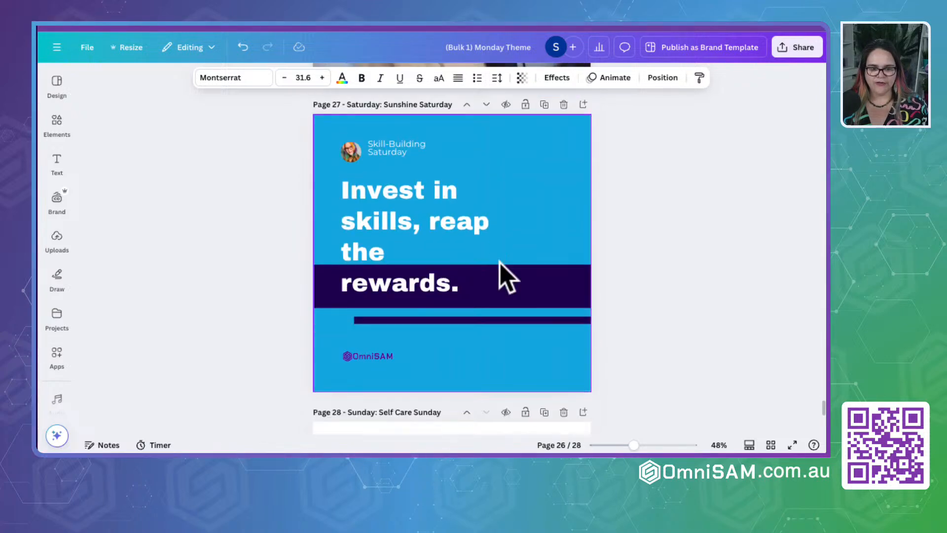
scroll(434, 201, "down", 1)
scroll(423, 201, "down", 5)
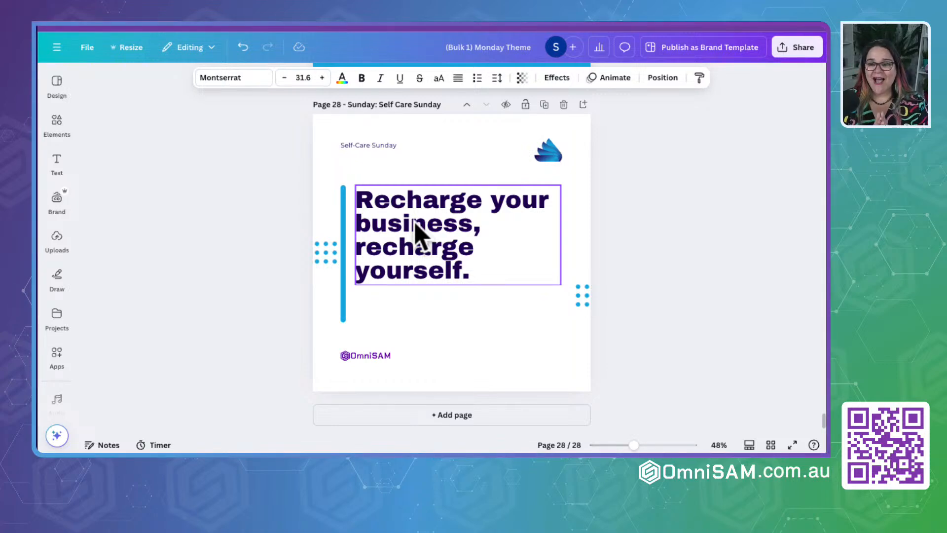
left_click(602, 275)
left_click(449, 268)
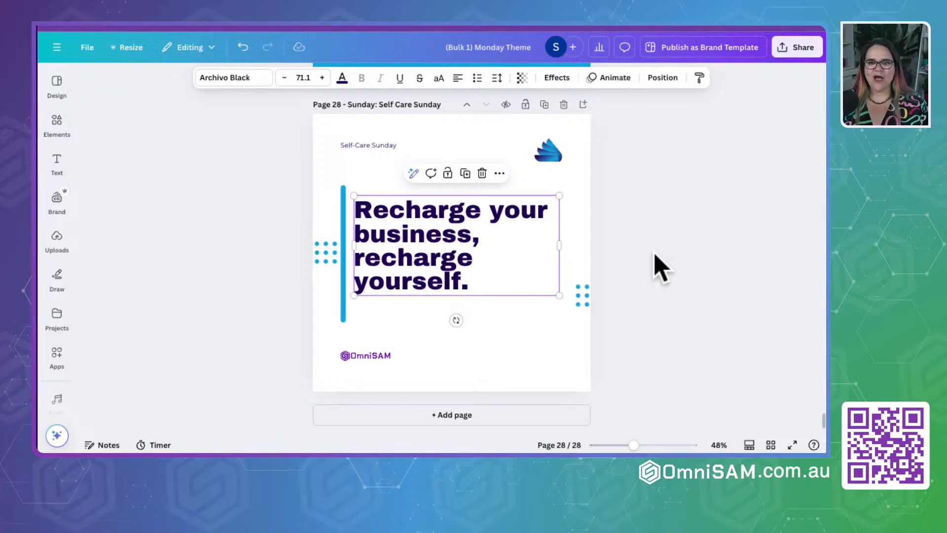
left_click(732, 241)
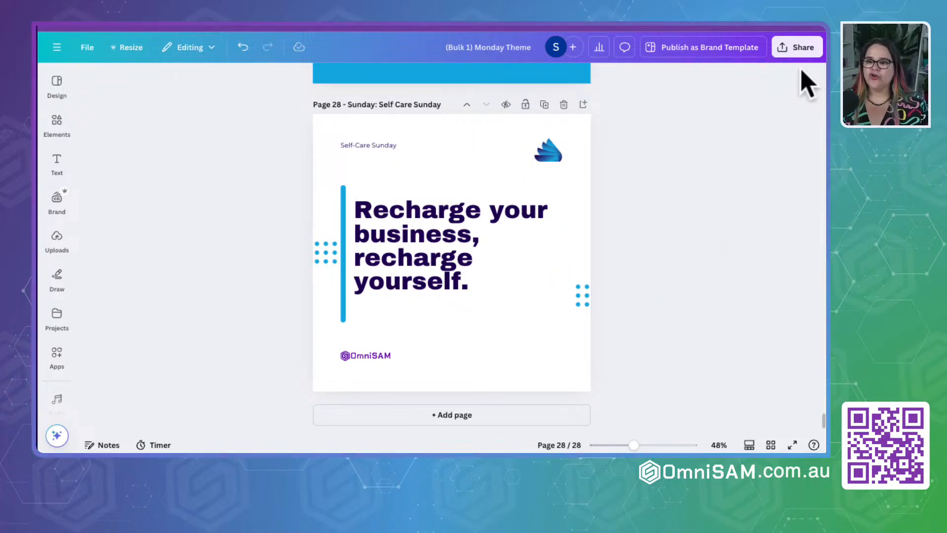
- Download all 28 pages of the design as PNG files at 1,080 × 1,080 px
left_click(803, 49)
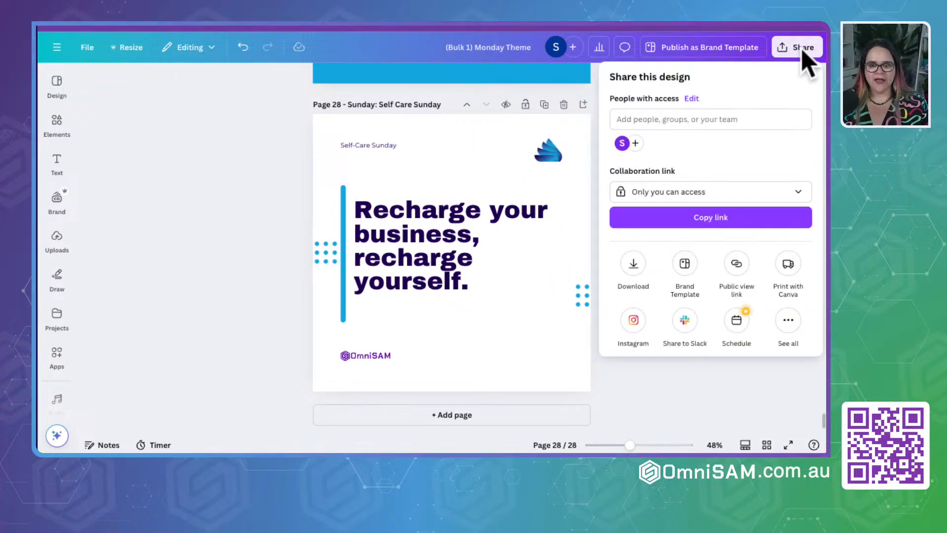
left_click(634, 267)
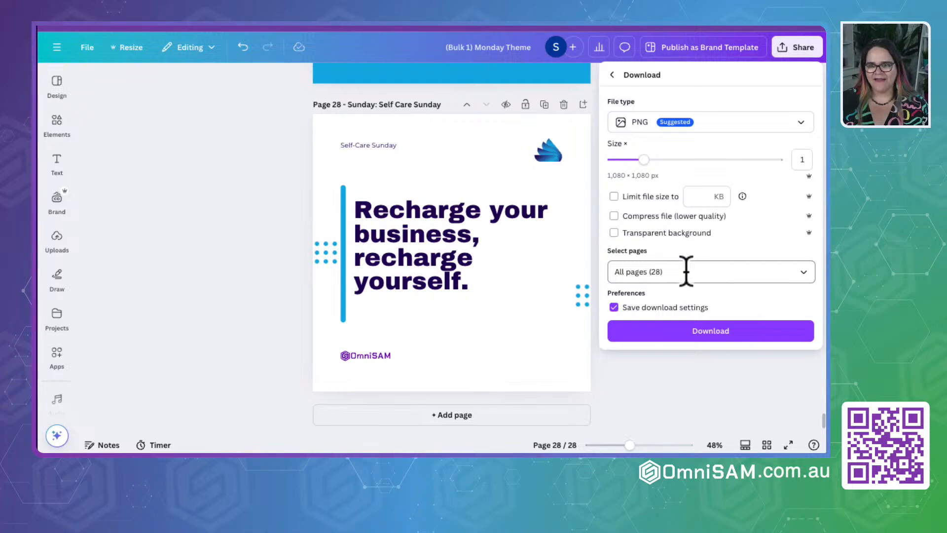
left_click(804, 272)
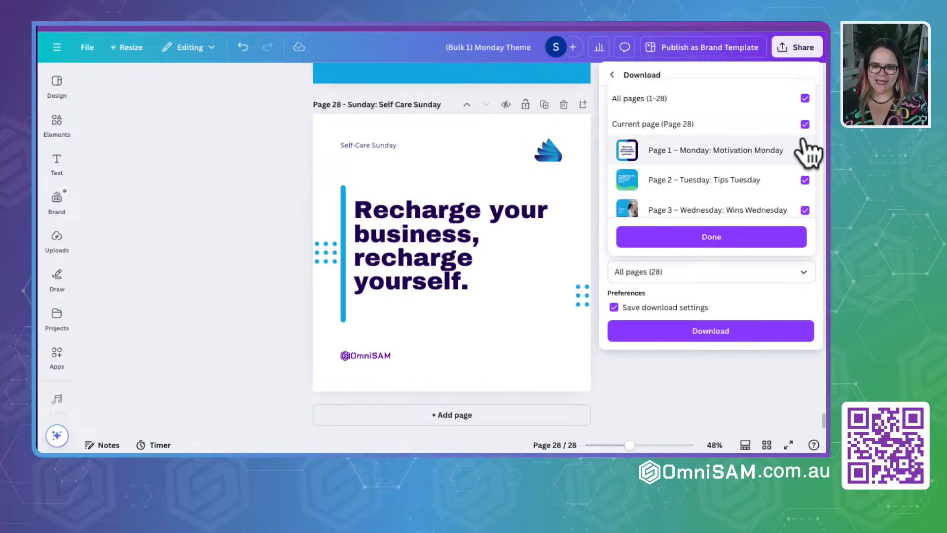
left_click(804, 99)
left_click(804, 99)
left_click(805, 99)
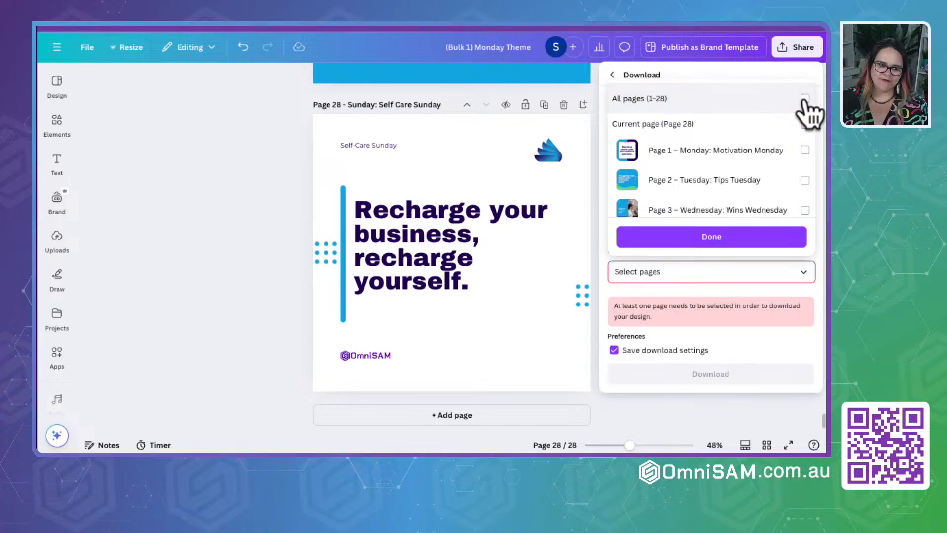
left_click(804, 98)
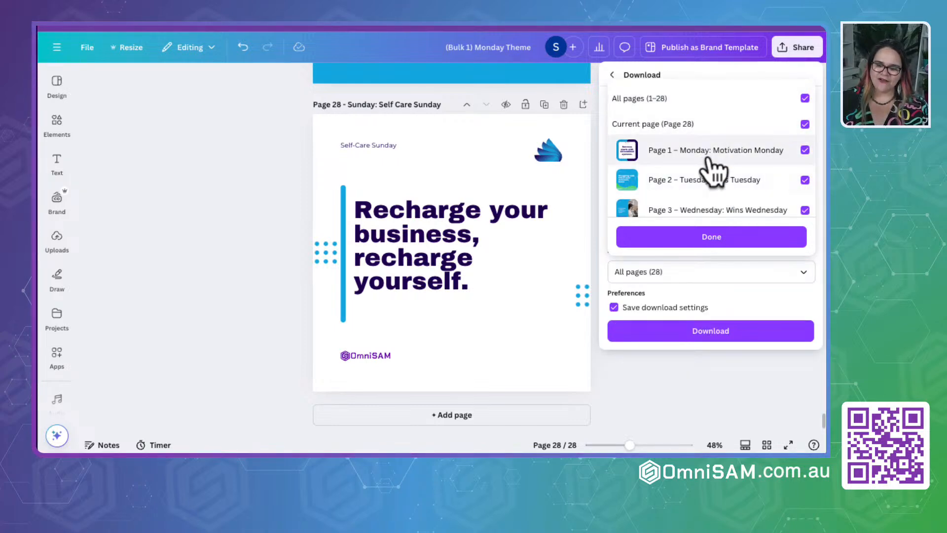
left_click(712, 236)
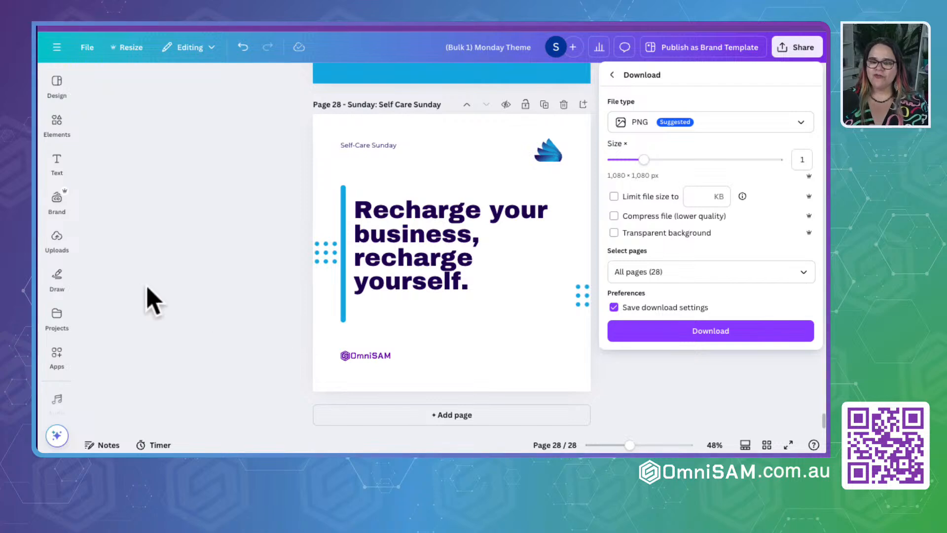
left_click(707, 332)
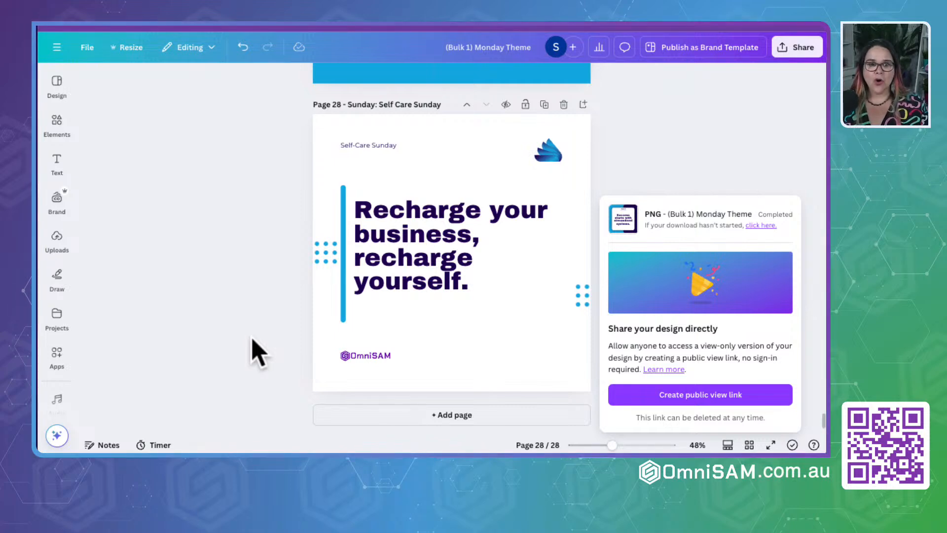
left_click(206, 370)
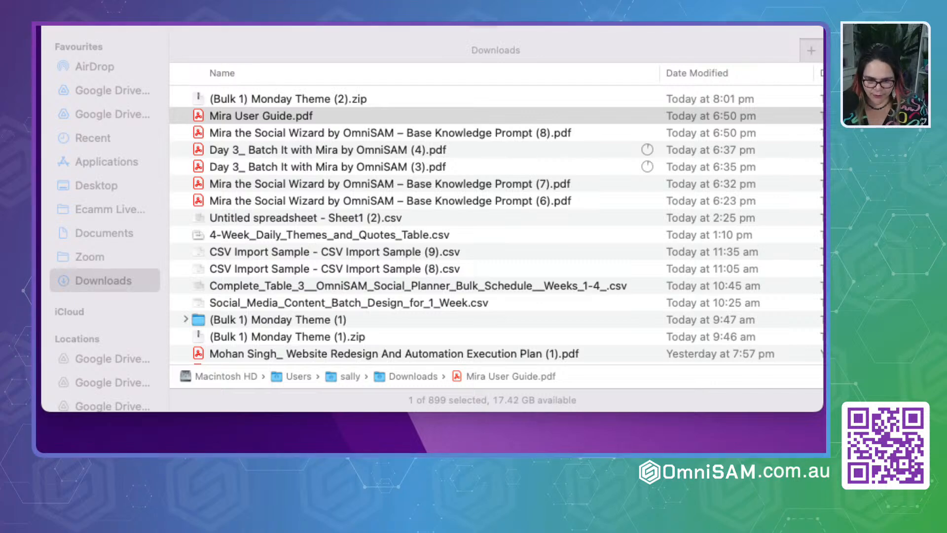
- Switch to Finder, extract (Bulk 1) Monday Theme (2).zip in Downloads, and look through the PNG files in the extracted folder
left_click(411, 43)
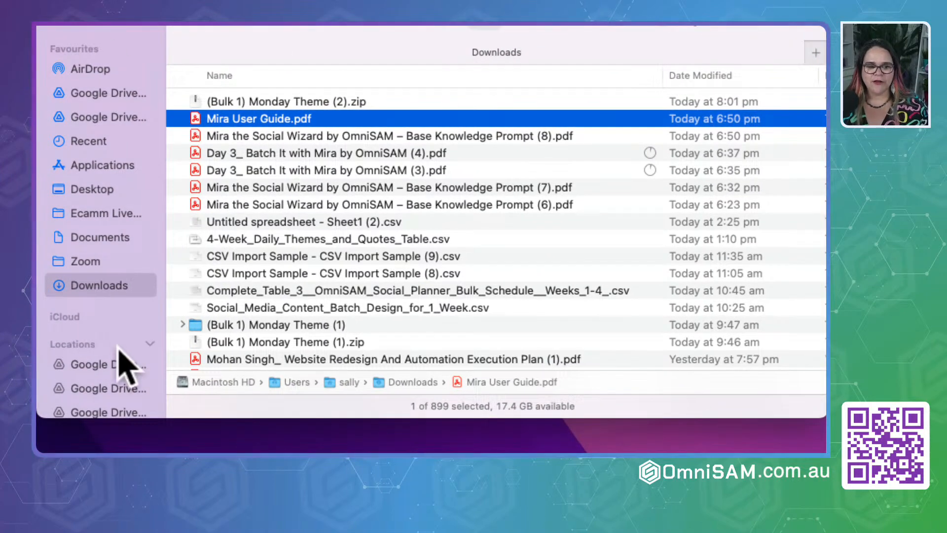
left_click(277, 100)
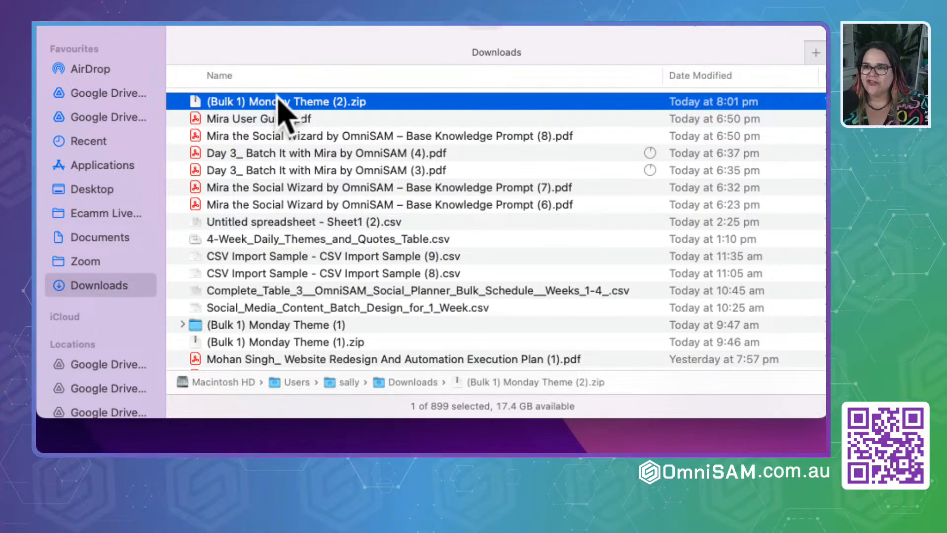
right_click(284, 110)
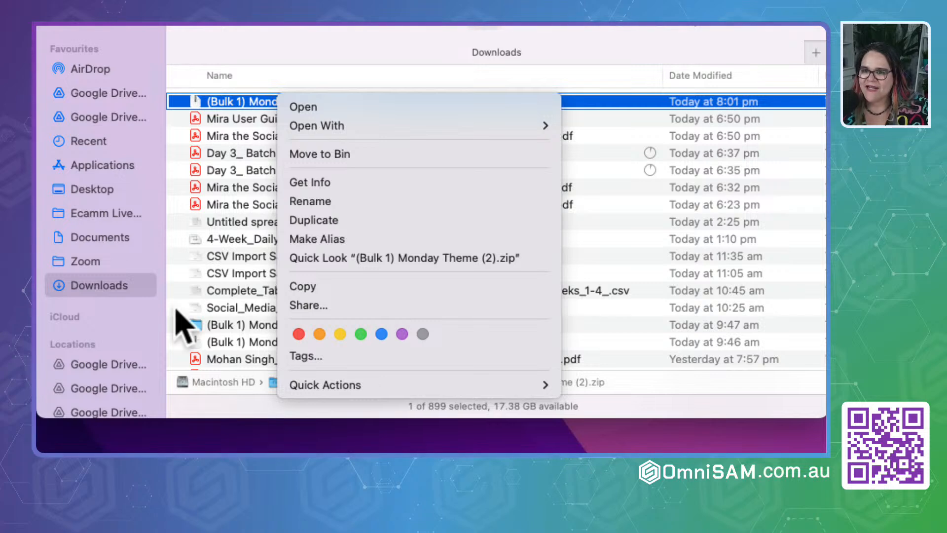
left_click(340, 45)
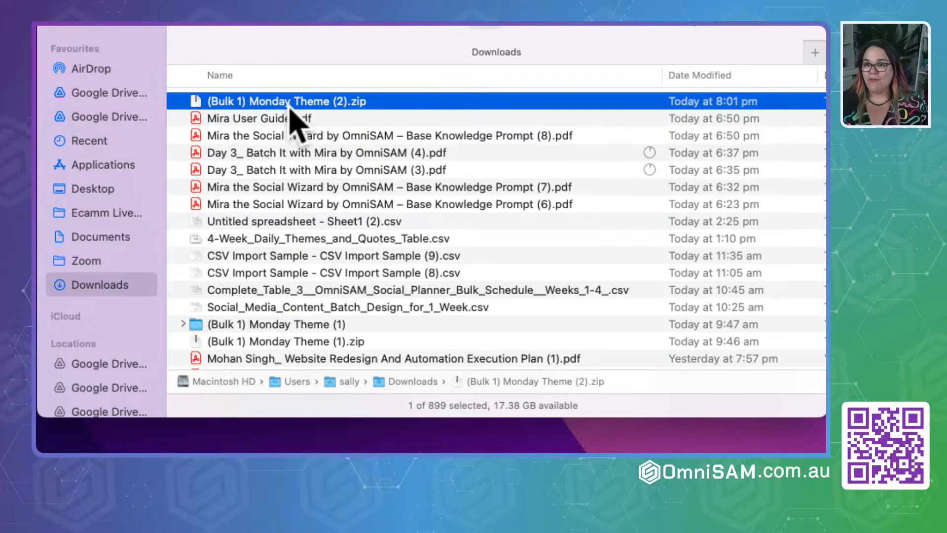
double_click(270, 101)
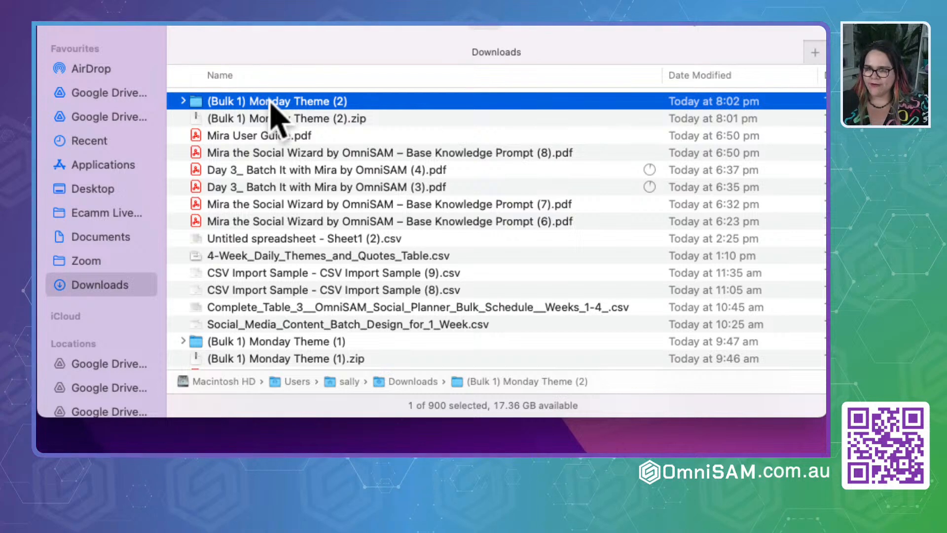
double_click(236, 103)
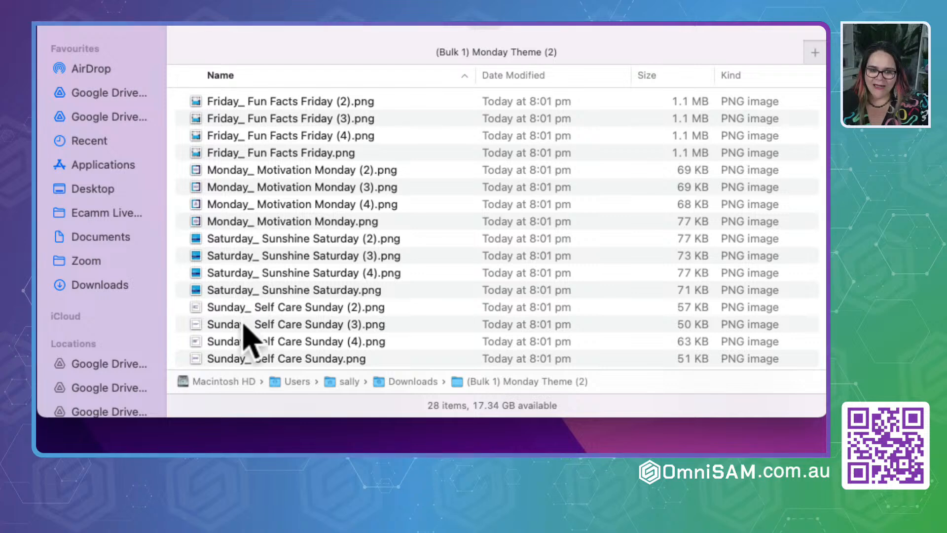
scroll(248, 339, "down", 3)
scroll(241, 328, "down", 4)
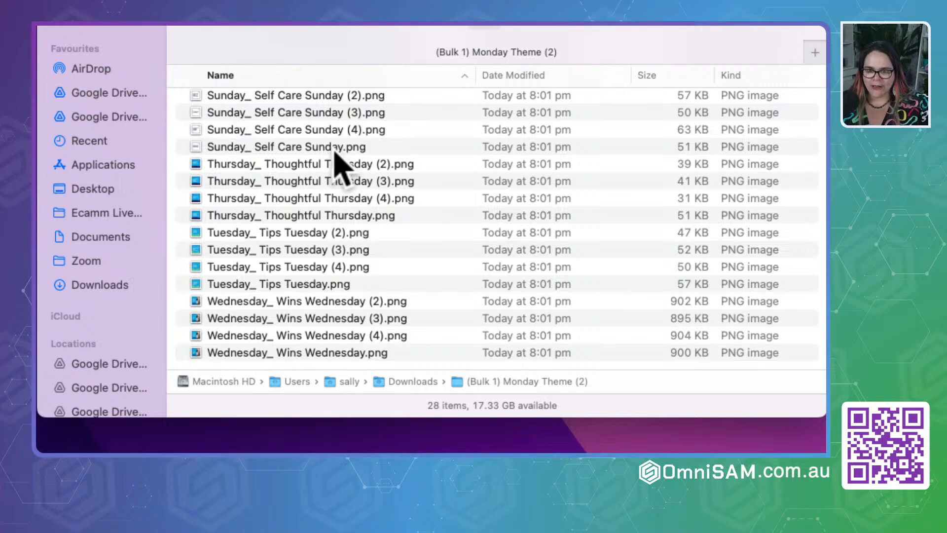
scroll(339, 162, "up", 3)
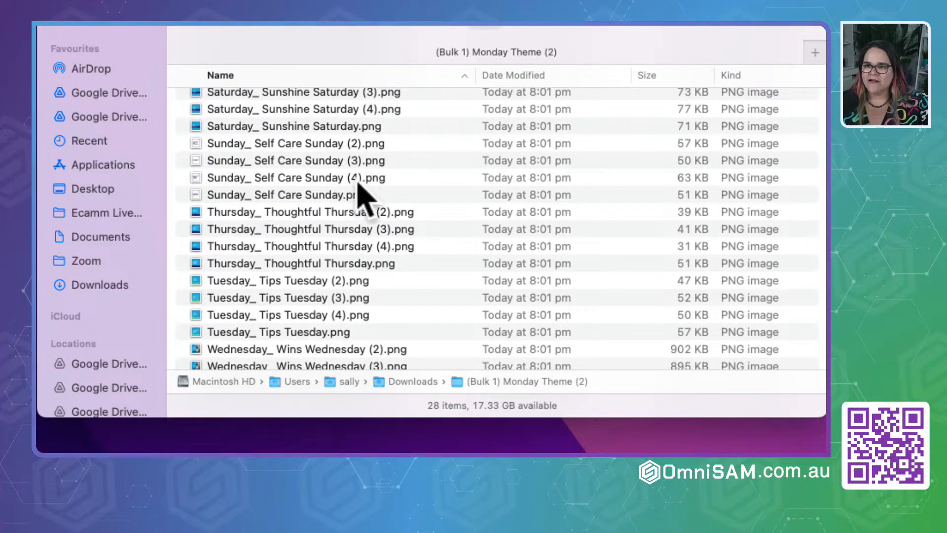
scroll(311, 256, "down", 3)
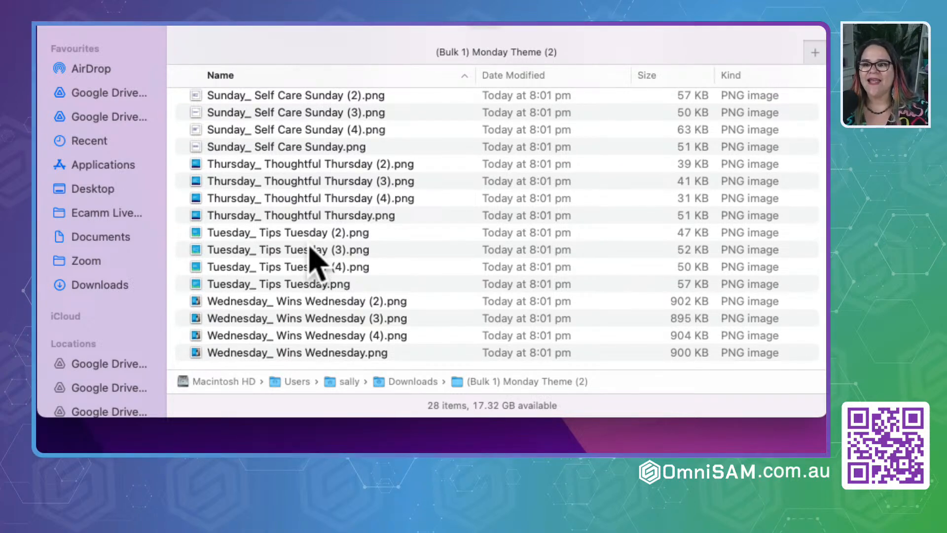
scroll(310, 254, "up", 5)
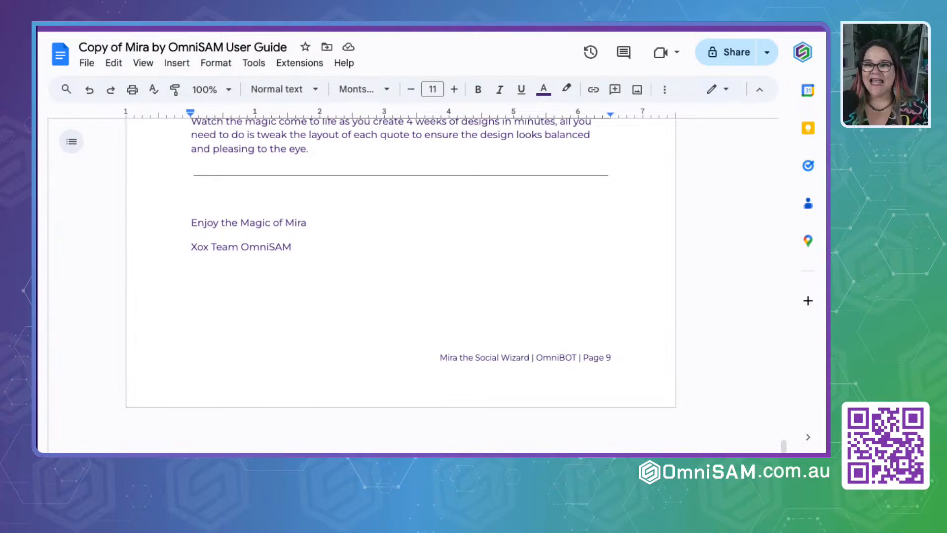
scroll(401, 266, "up", 15)
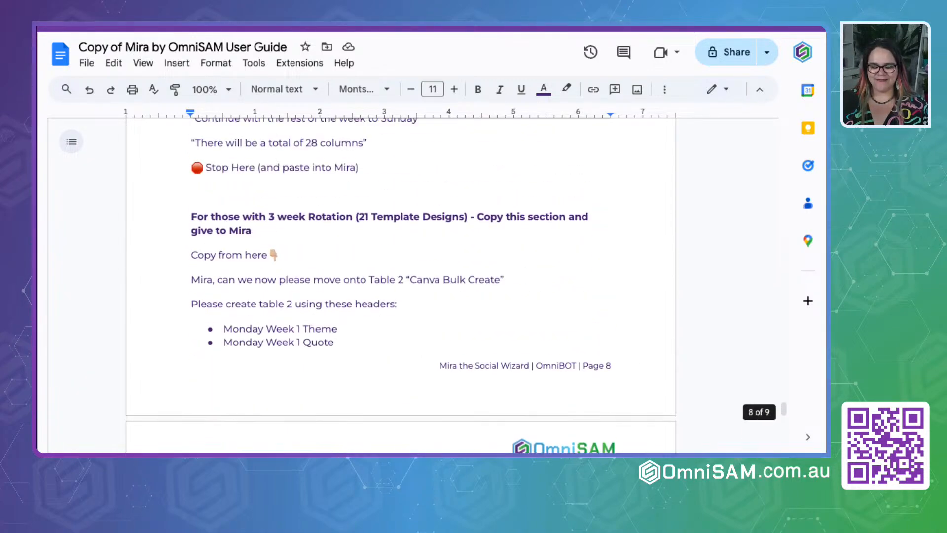
scroll(401, 286, "up", 10)
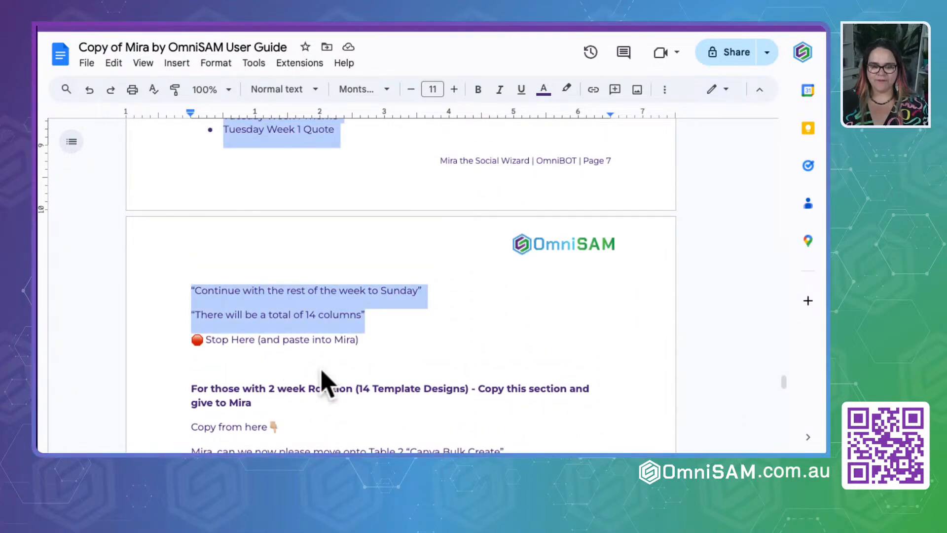
scroll(326, 385, "up", 15)
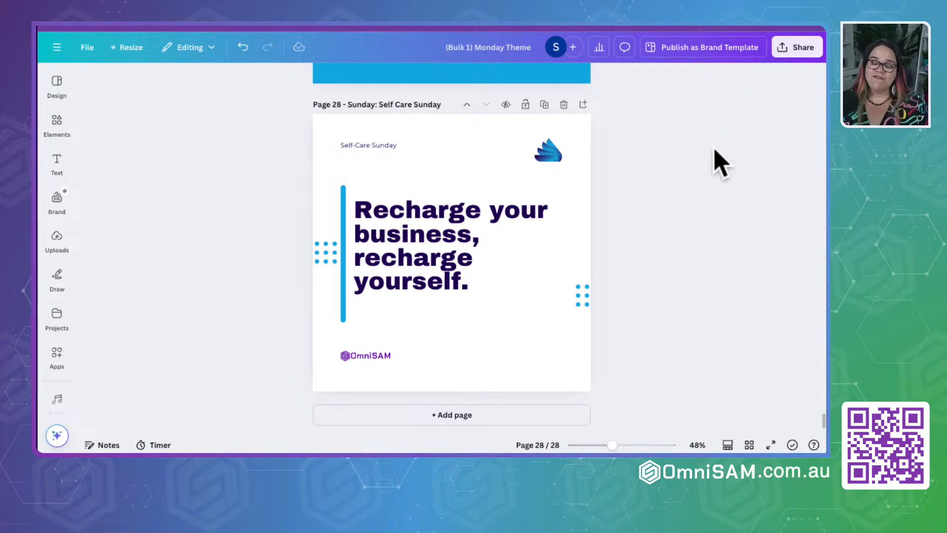
- Switch to Canva and review all pages of the Monday Theme design in grid view
left_click(750, 446)
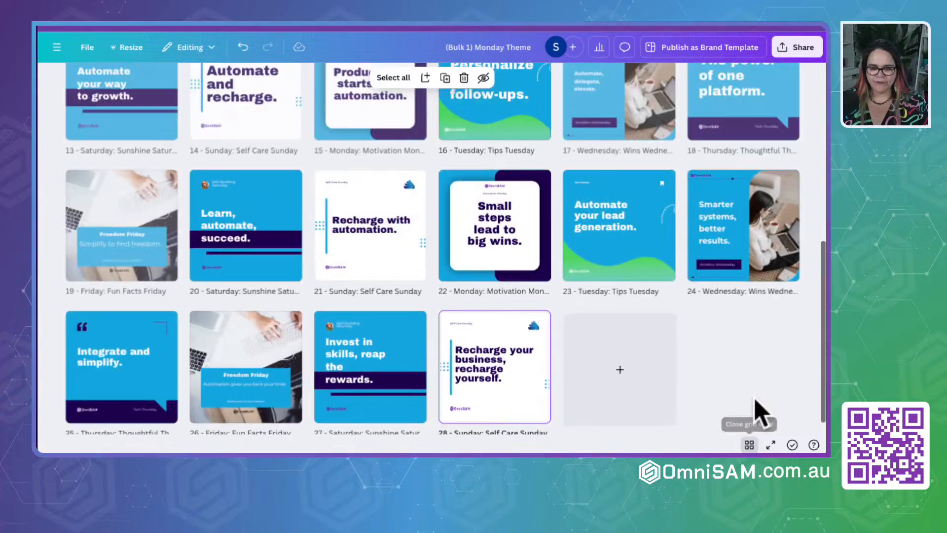
scroll(584, 292, "up", 5)
scroll(587, 295, "up", 2)
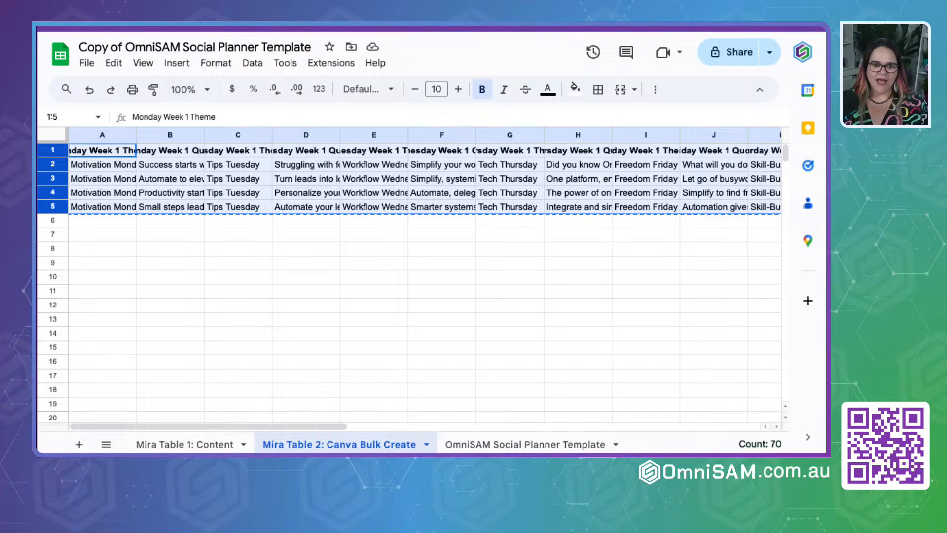
- Switch to the OmniSAM Social Planner spreadsheet and select the header row of the Mira Table 1: Content sheet
left_click(170, 446)
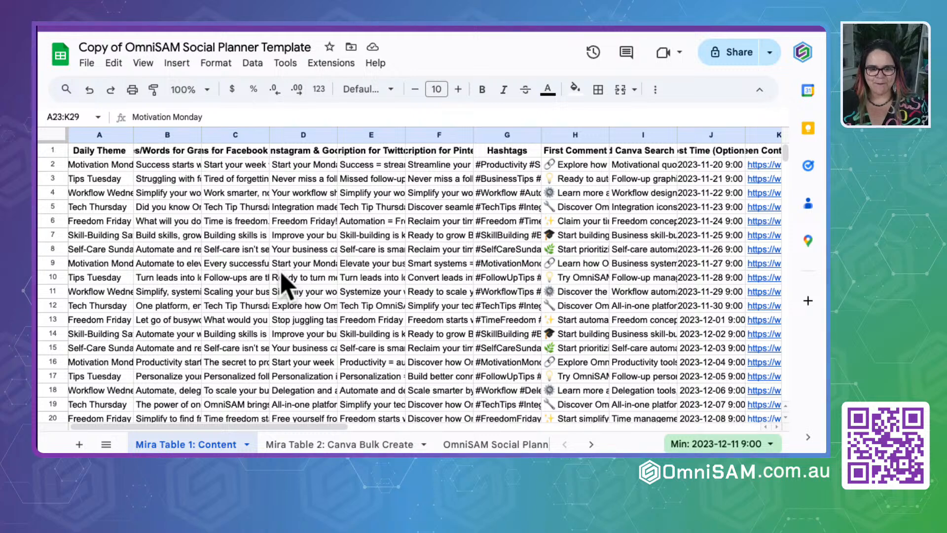
left_click(170, 237)
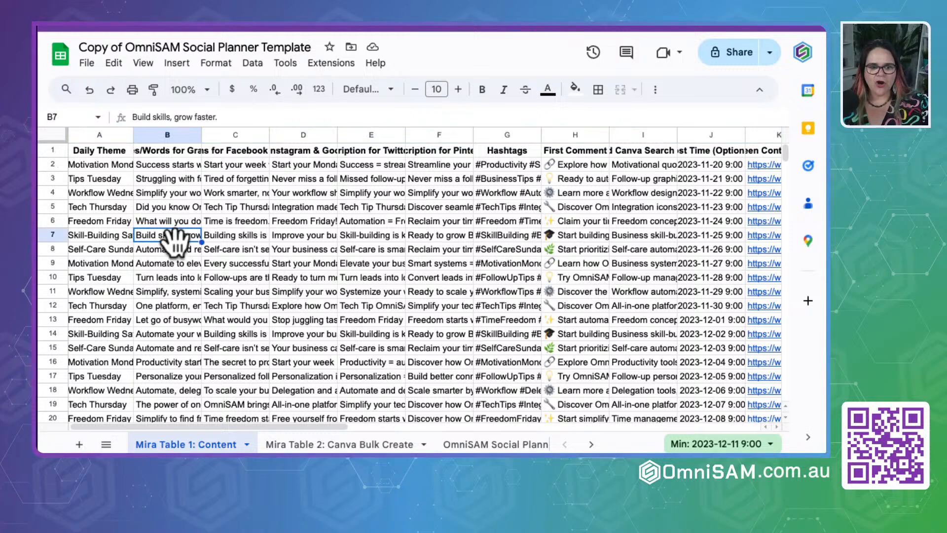
left_click(55, 150)
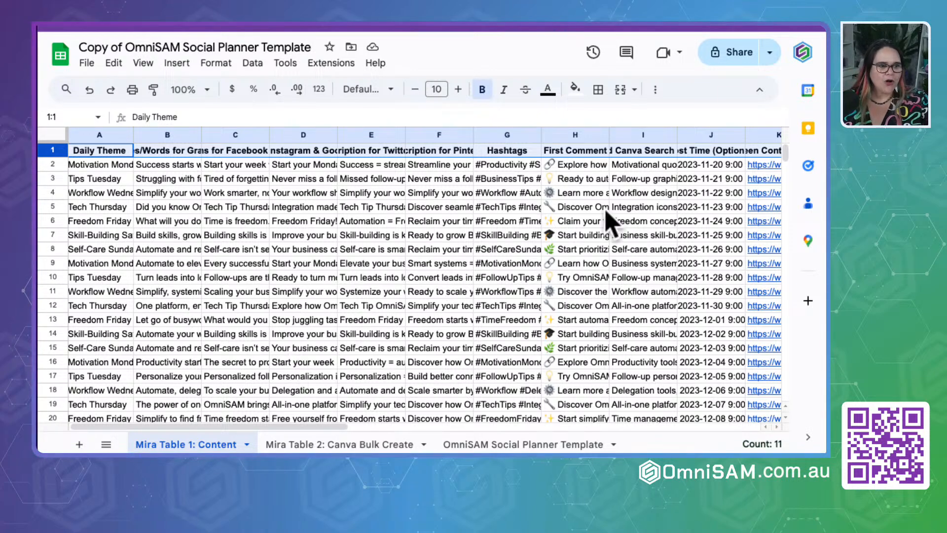
- Share the social planner spreadsheet with anyone with the link as Viewer, copy the link, and return to the Mira Table 1: Content sheet
left_click(724, 62)
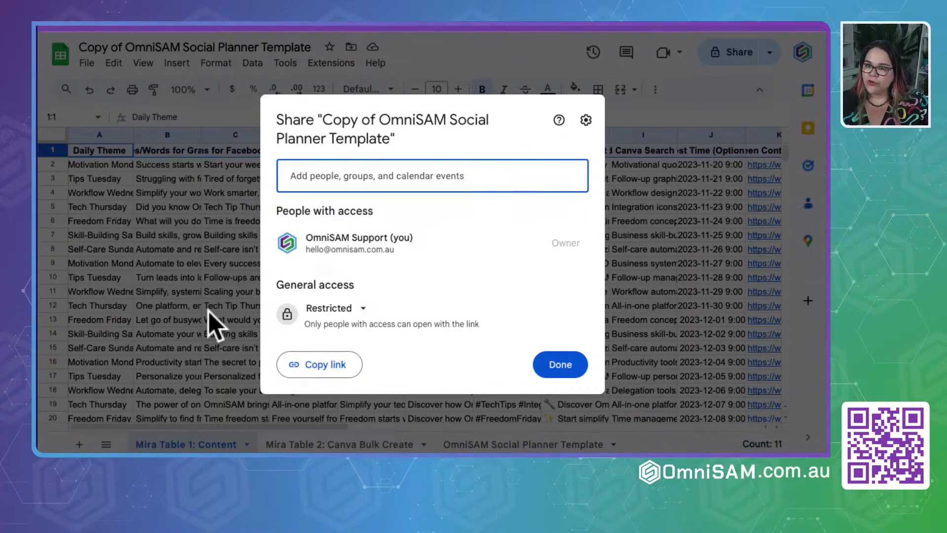
left_click(431, 380)
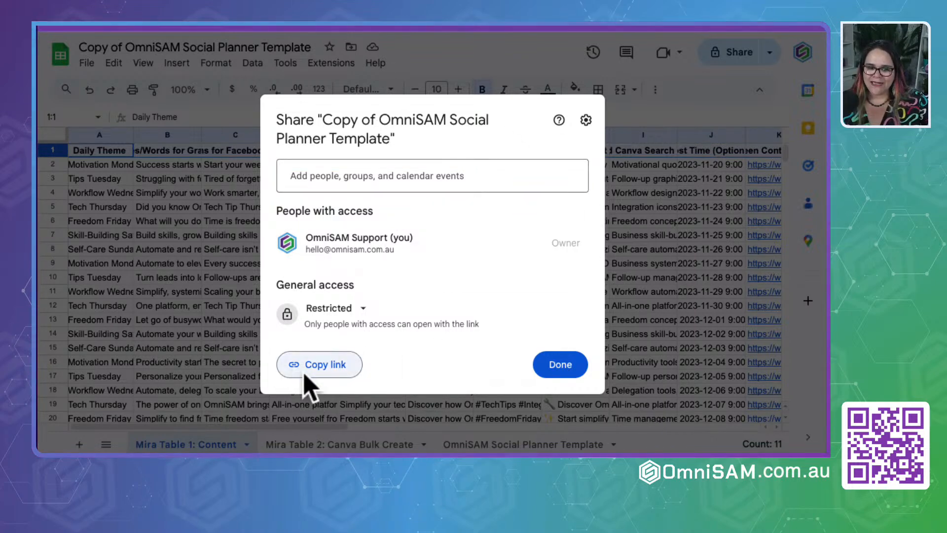
left_click(363, 310)
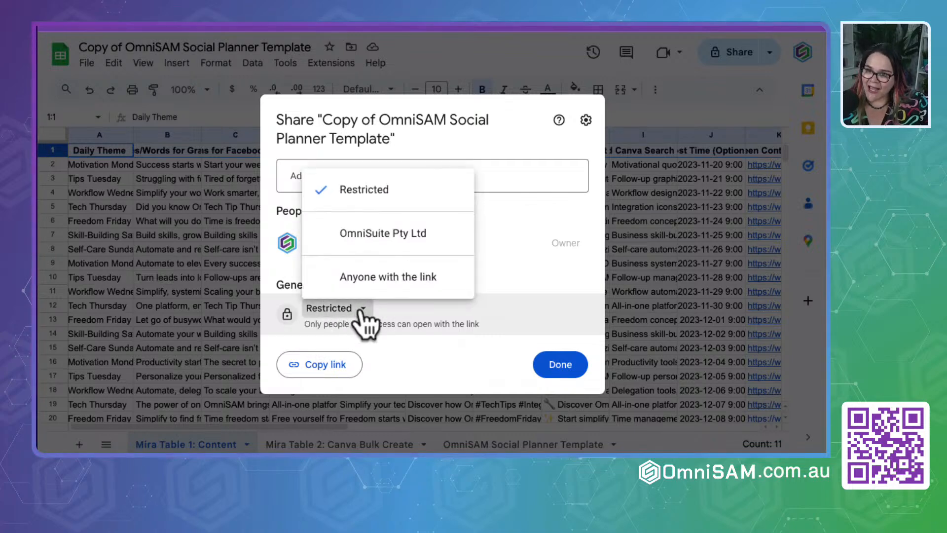
left_click(348, 280)
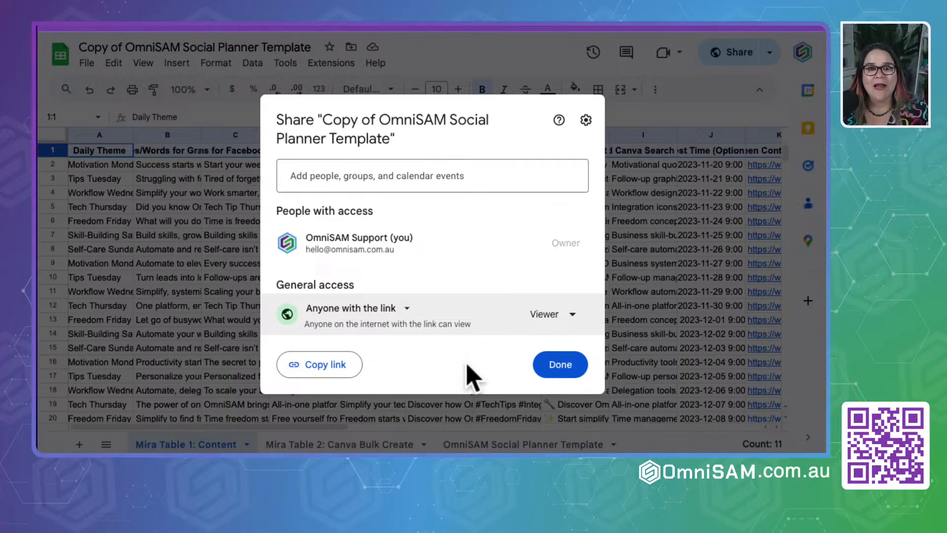
left_click(326, 365)
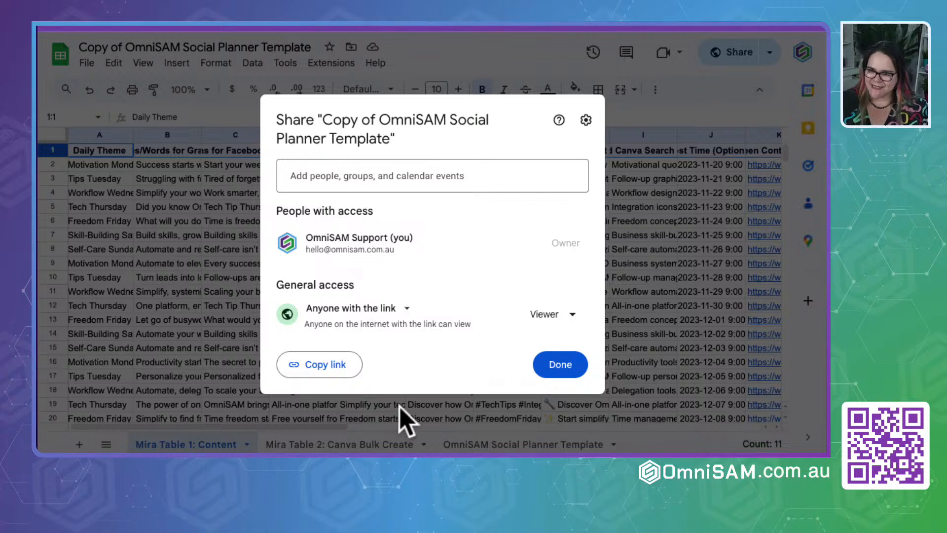
left_click(700, 262)
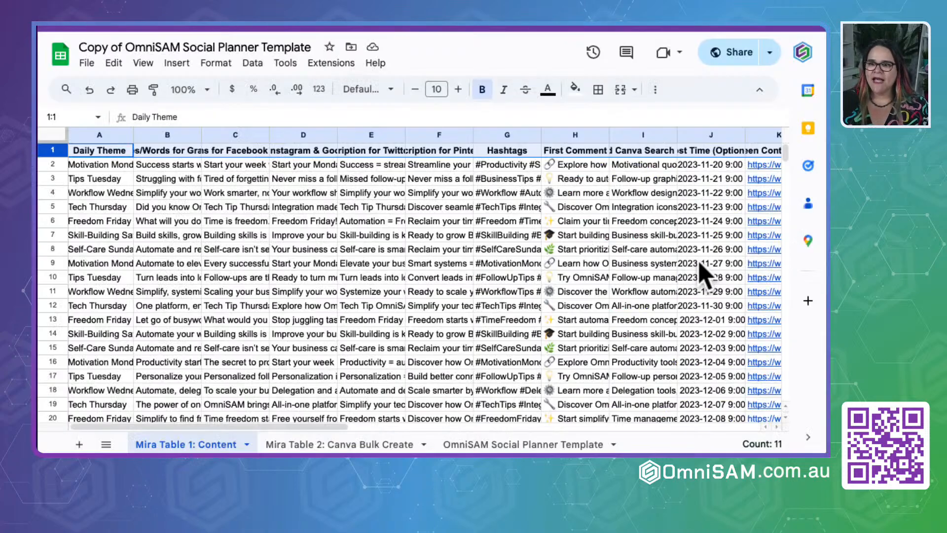
left_click(176, 449)
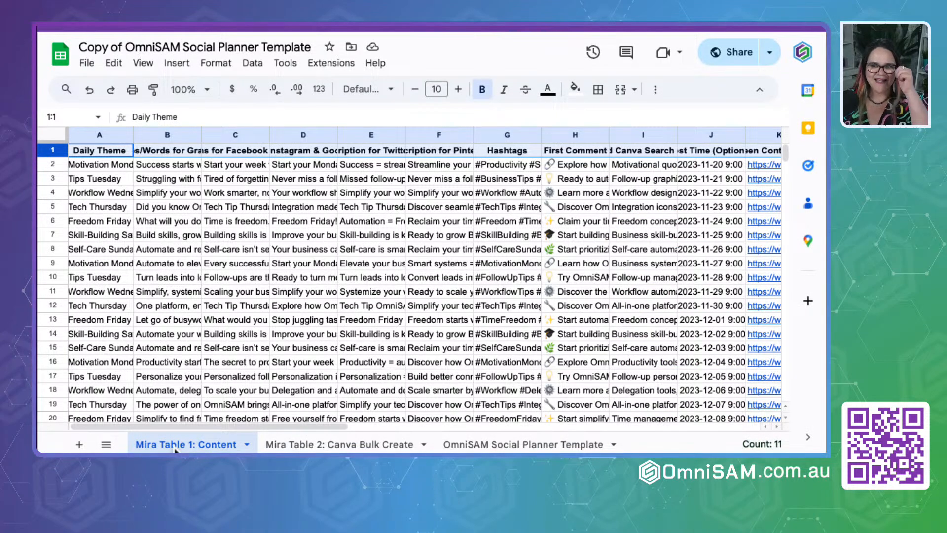